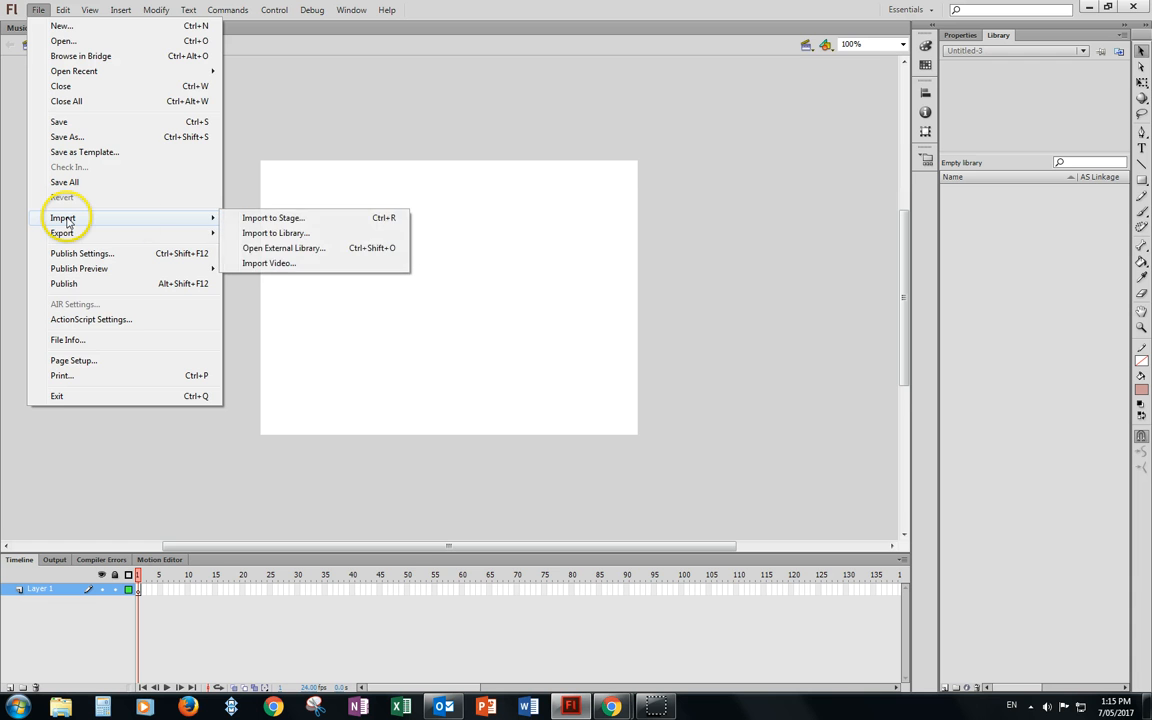
Import 09 How Sweet It Is.mp3, i_gotta_feeling_black.mp3 and Shania Twain - From This Moment On.mp3 into the library.
{"action": "left_click", "coordinate": [250, 236]}
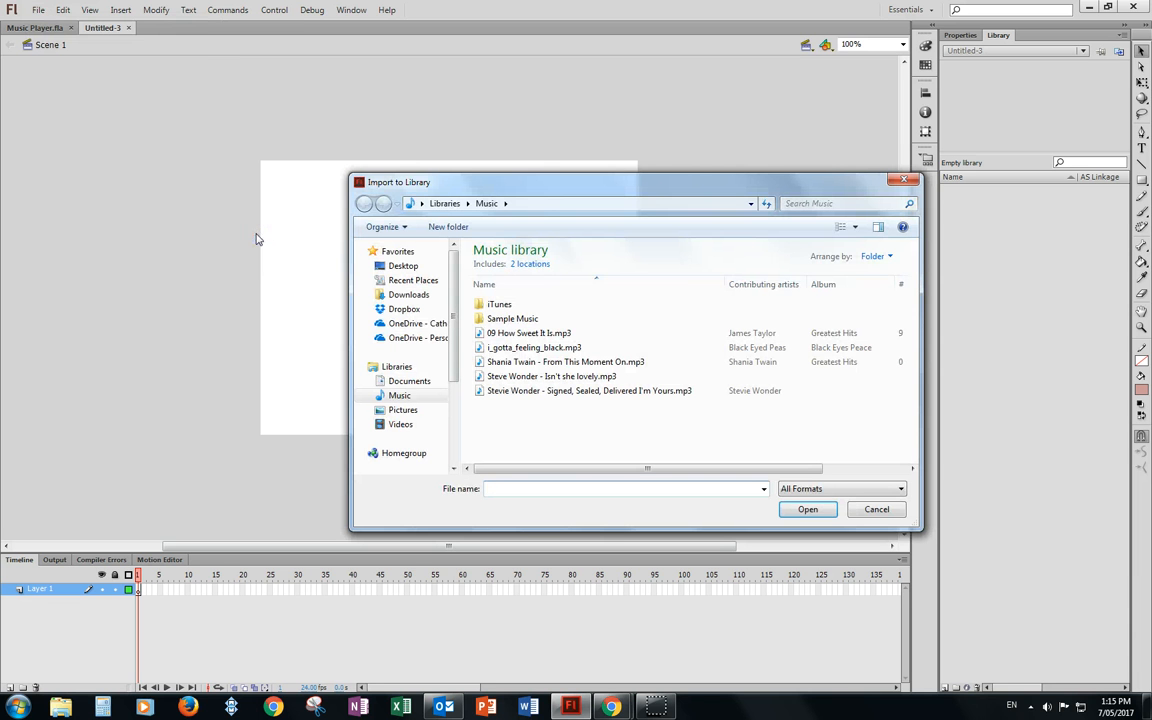
{"action": "left_click", "coordinate": [520, 338]}
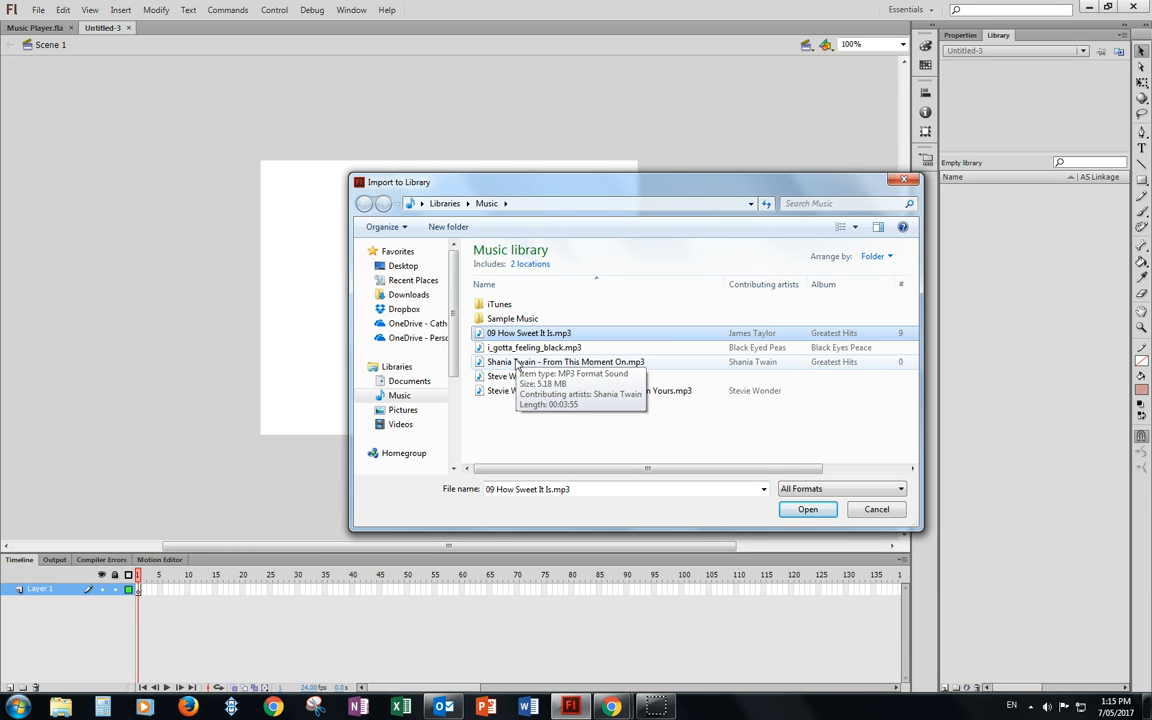
{"action": "left_click", "coordinate": [522, 364], "text": "shift"}
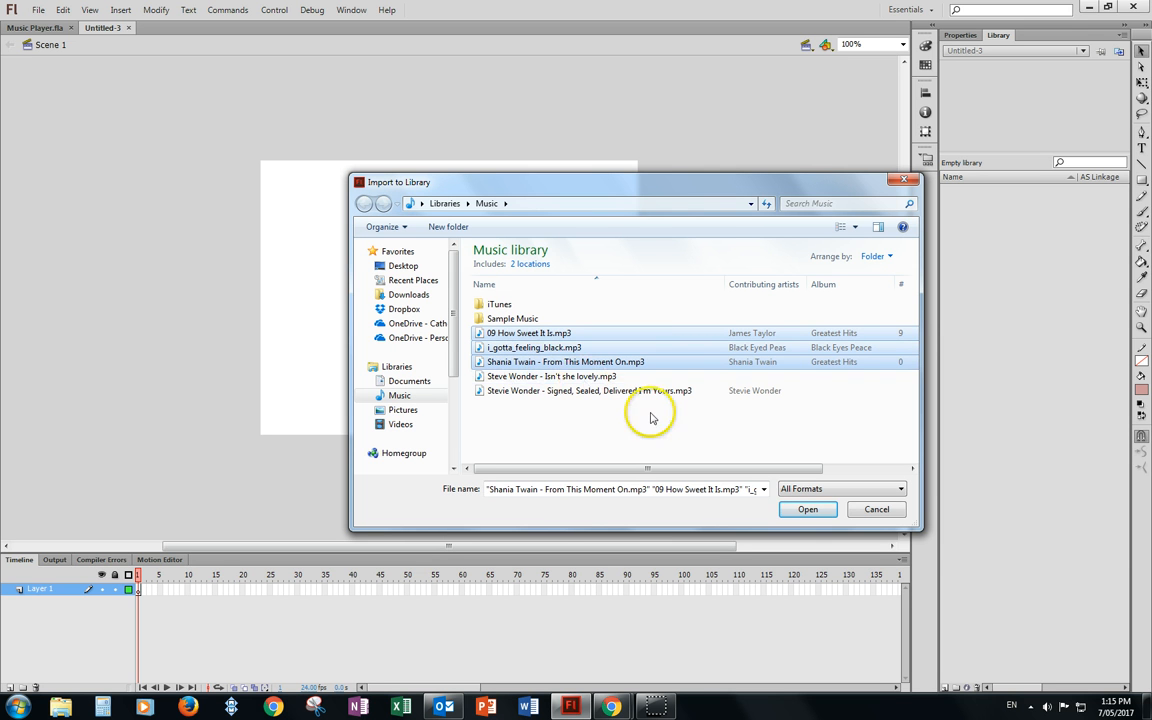
{"action": "left_click", "coordinate": [806, 508]}
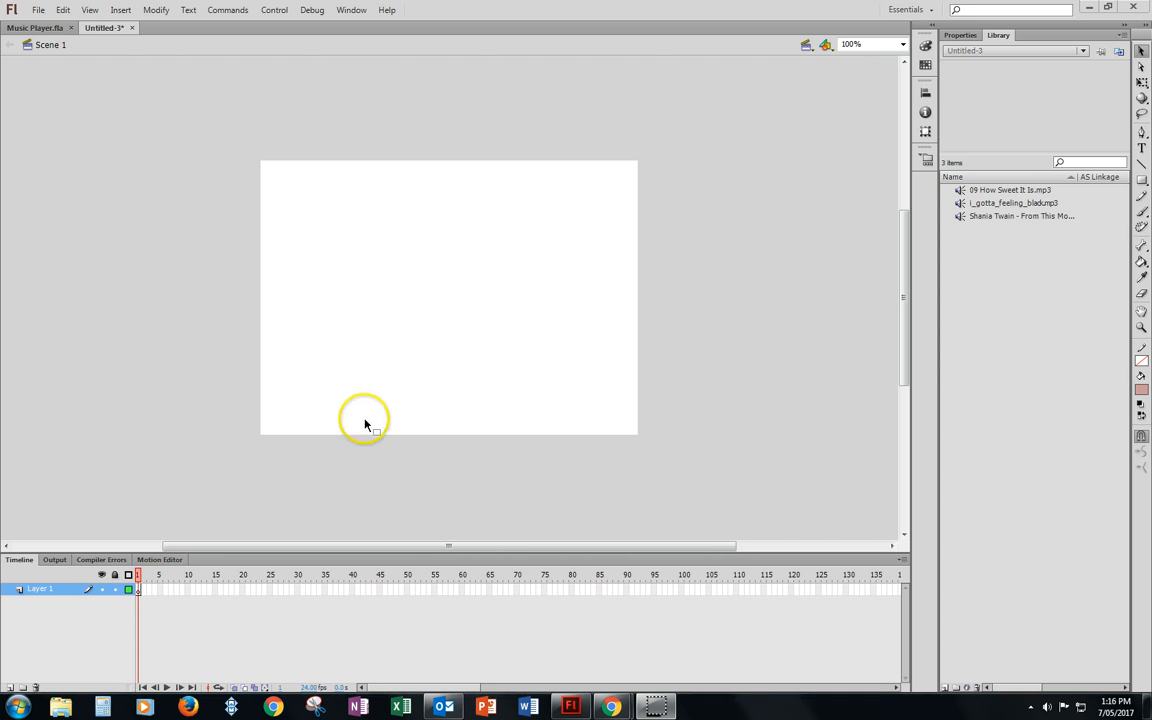
Rename Layer 1 as Music and add a layer named Buttons above it.
{"action": "left_click", "coordinate": [39, 590]}
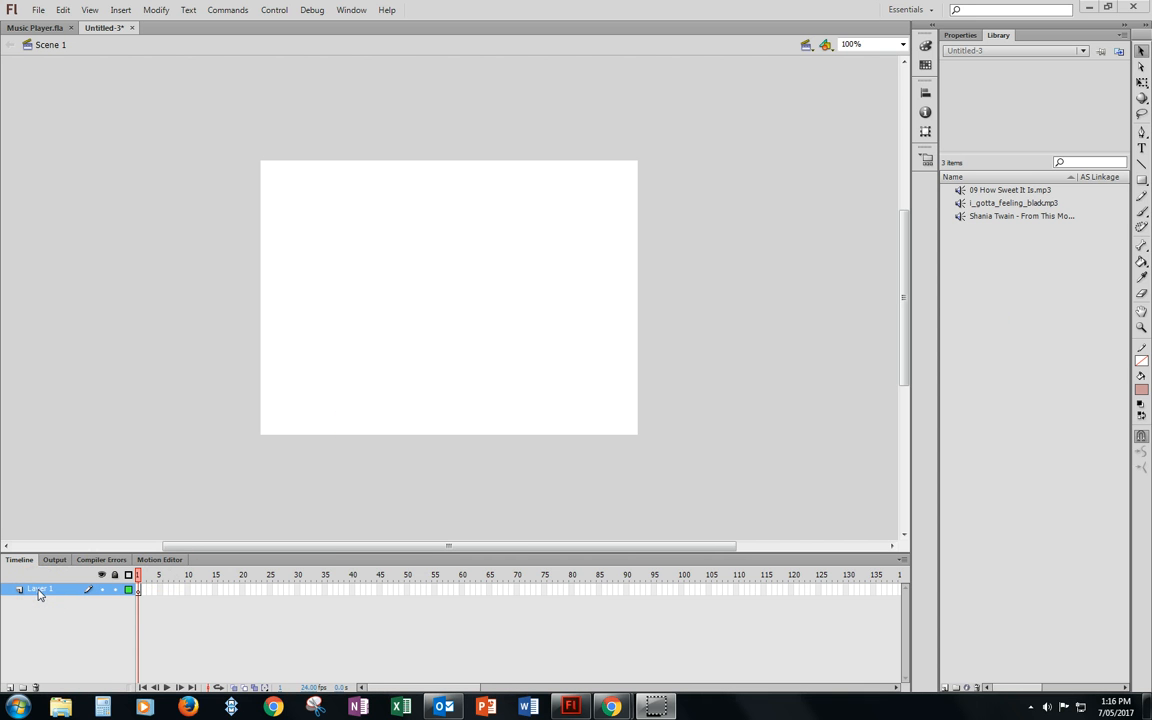
{"action": "double_click", "coordinate": [39, 590]}
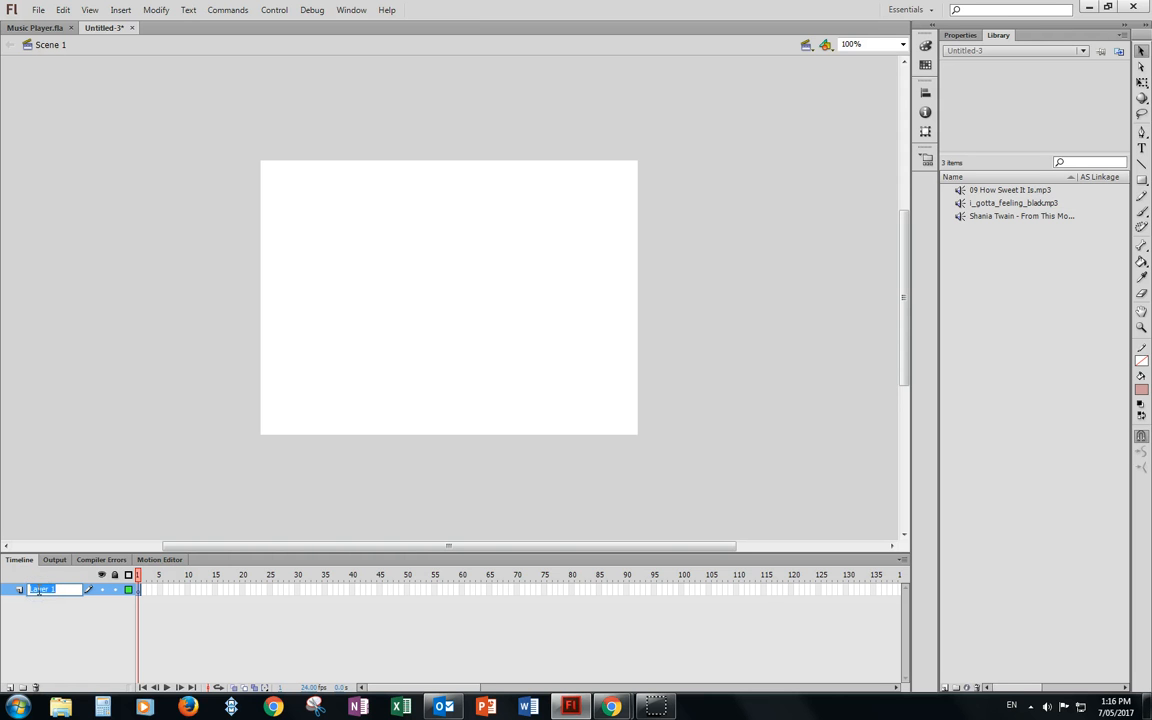
{"action": "type", "text": "Music"}
{"action": "left_click", "coordinate": [9, 687]}
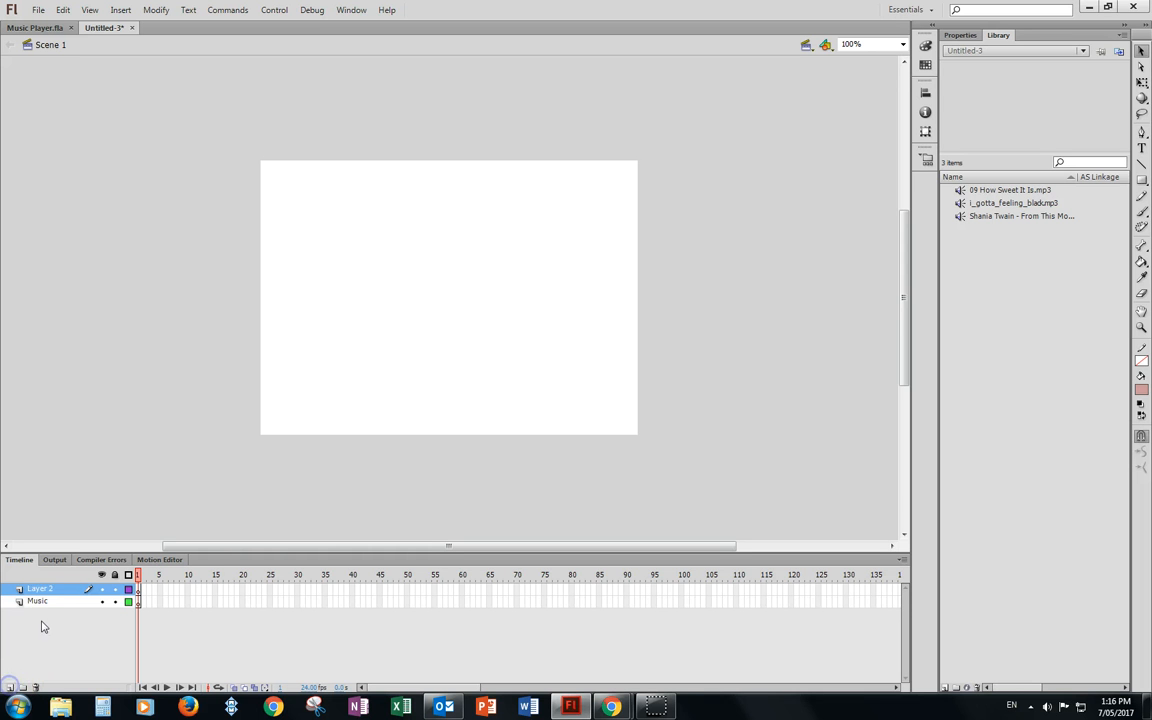
{"action": "double_click", "coordinate": [39, 589]}
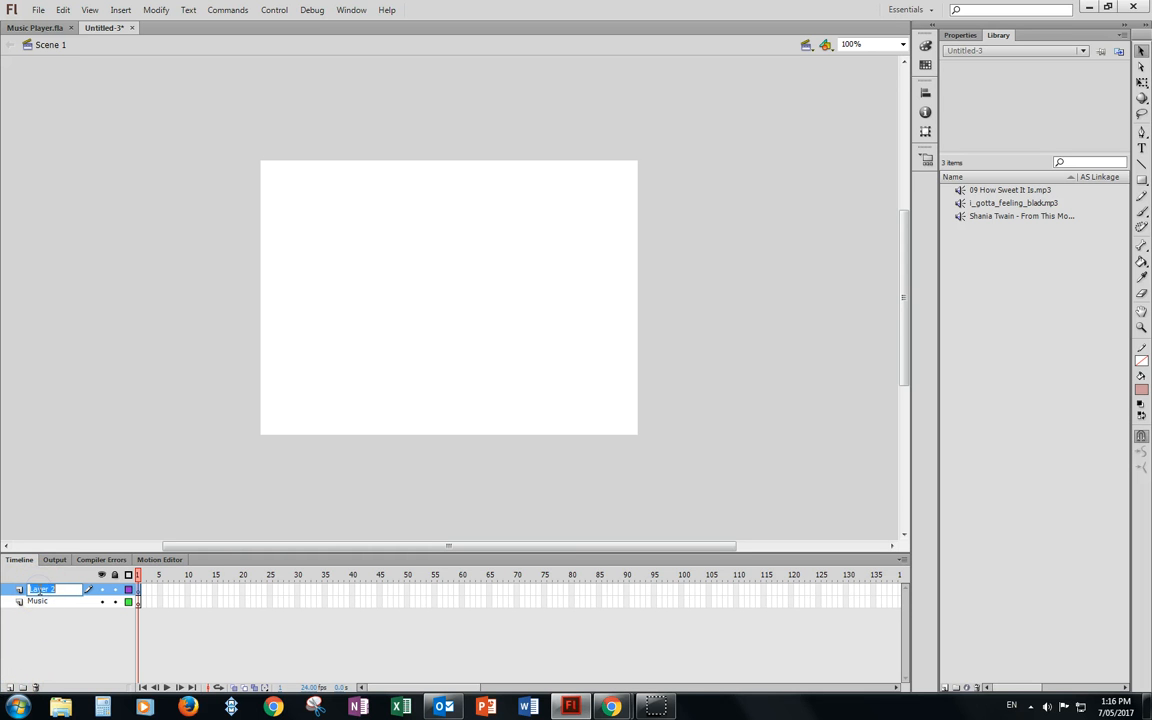
{"action": "type", "text": "Buttons"}
Add two more layers above Buttons, naming the first Images and the topmost Actions.
{"action": "left_click", "coordinate": [10, 687]}
{"action": "double_click", "coordinate": [41, 589]}
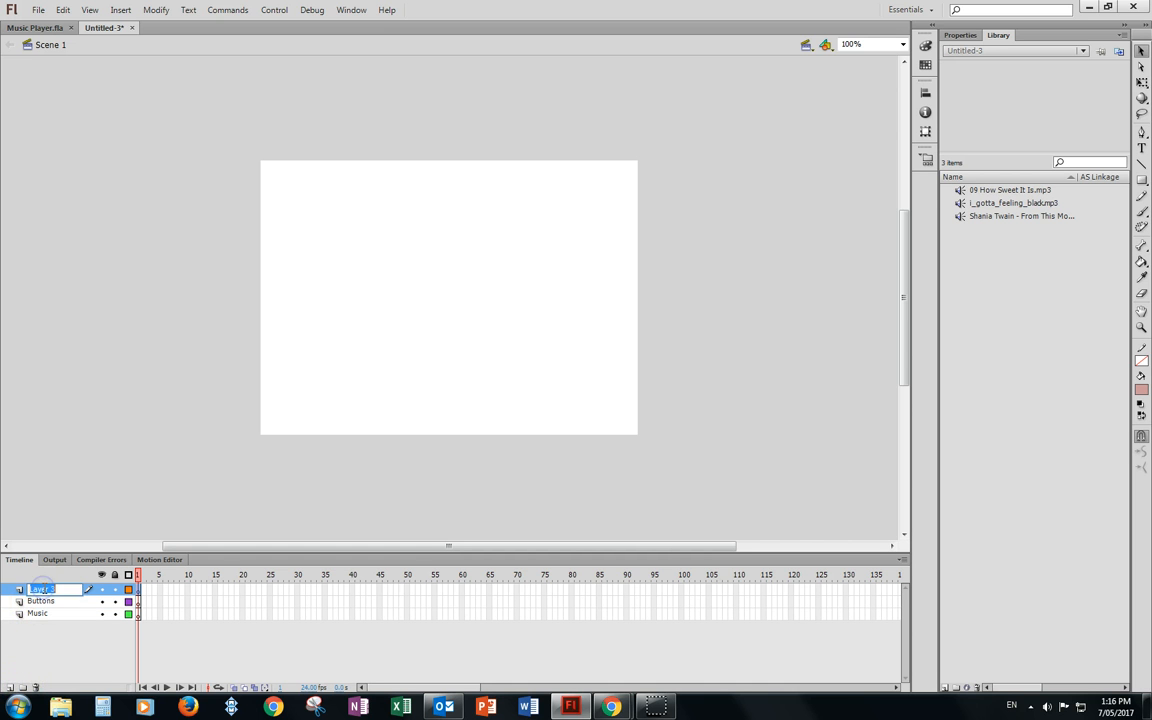
{"action": "type", "text": "Images"}
{"action": "left_click", "coordinate": [10, 687]}
{"action": "double_click", "coordinate": [41, 589]}
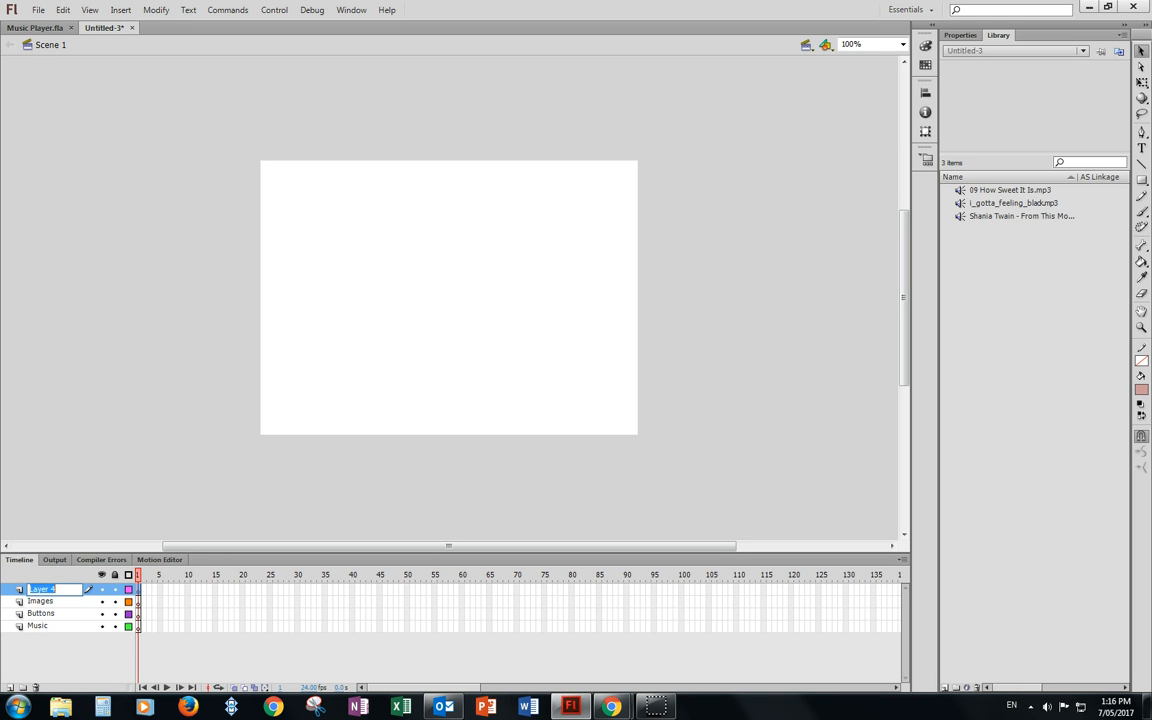
{"action": "type", "text": "Actions"}
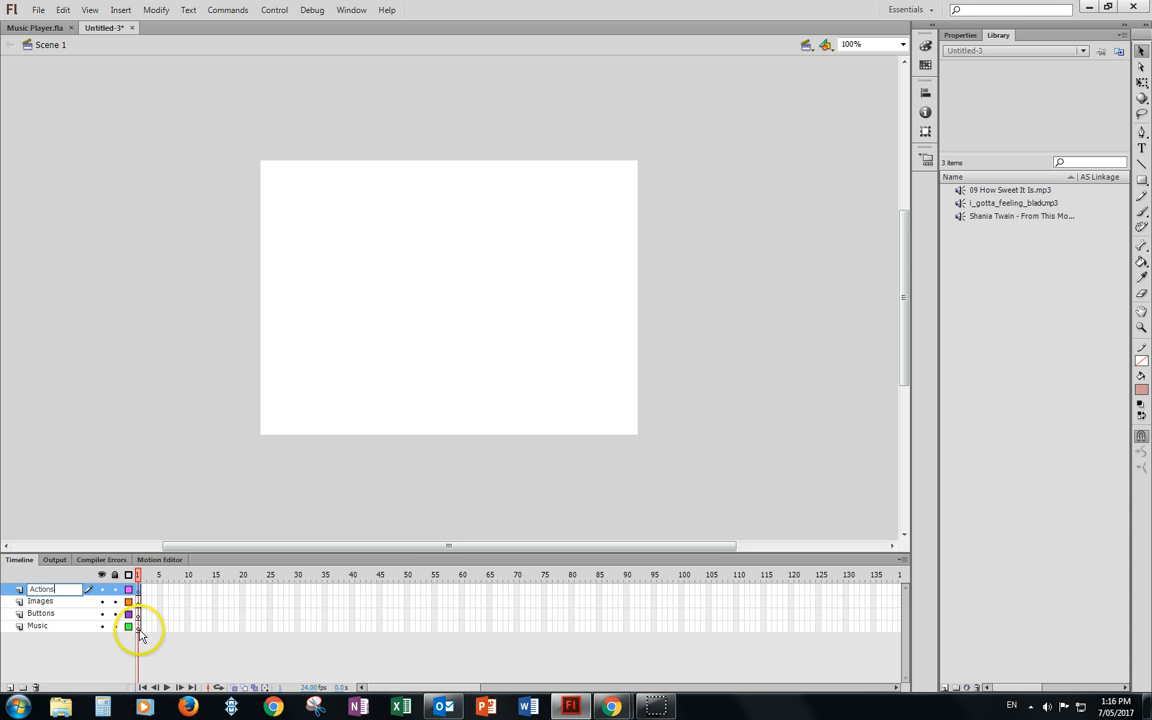
Insert a keyframe at frame 2 of the Music layer and place 09 How Sweet It Is.mp3 on the stage.
{"action": "left_click", "coordinate": [140, 627]}
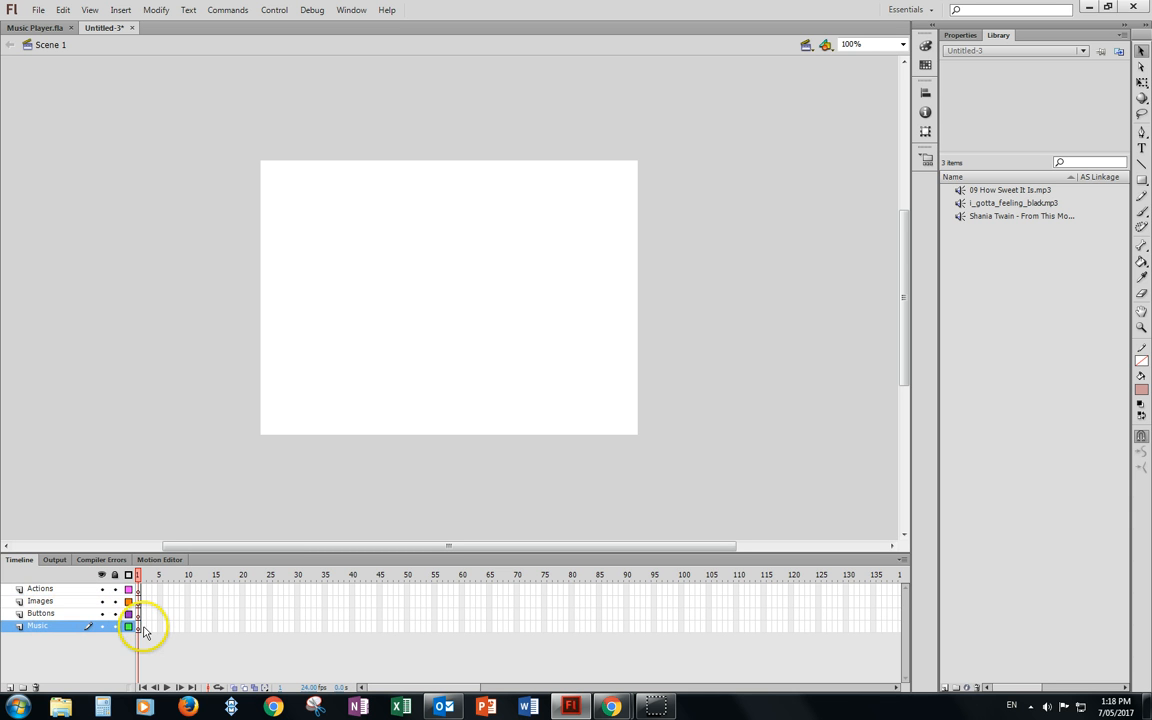
{"action": "right_click", "coordinate": [143, 627]}
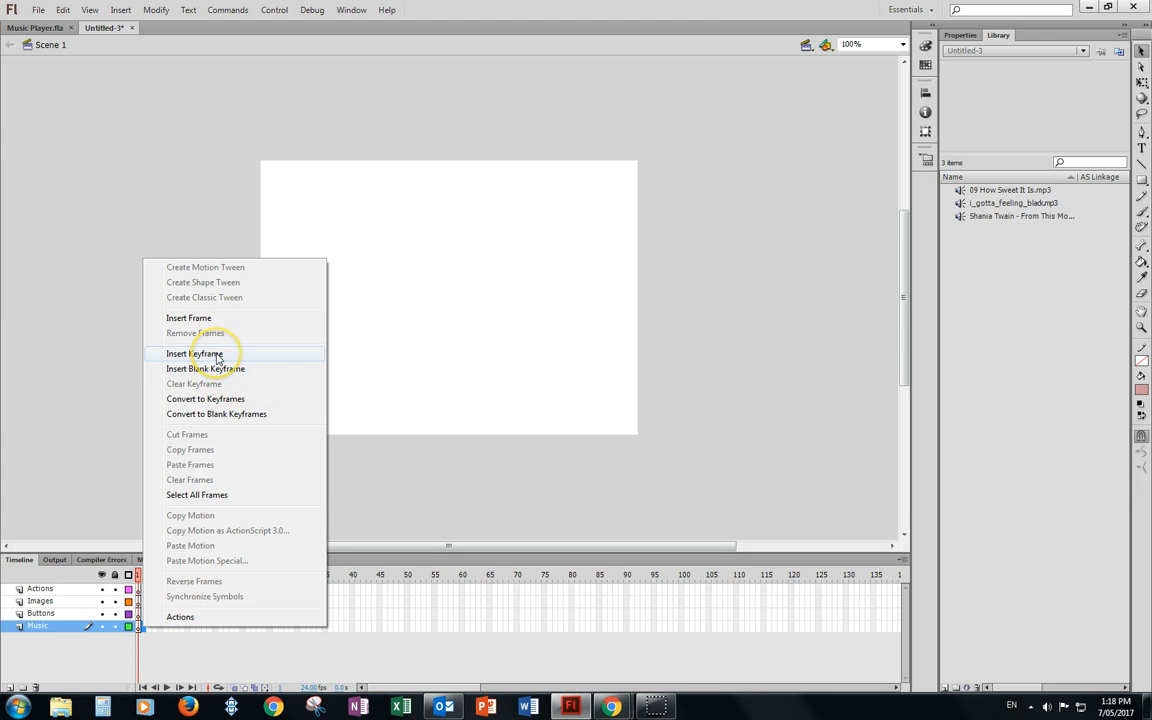
{"action": "left_click", "coordinate": [194, 354]}
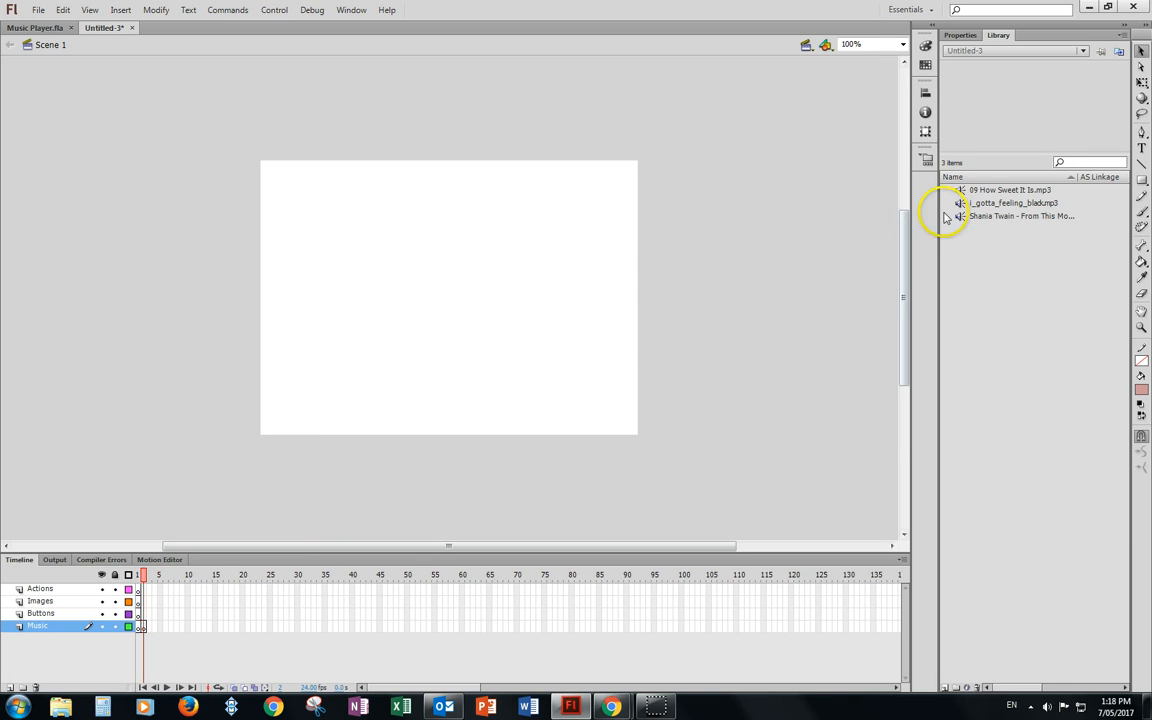
{"action": "left_click_drag", "start_coordinate": [982, 195], "coordinate": [451, 298]}
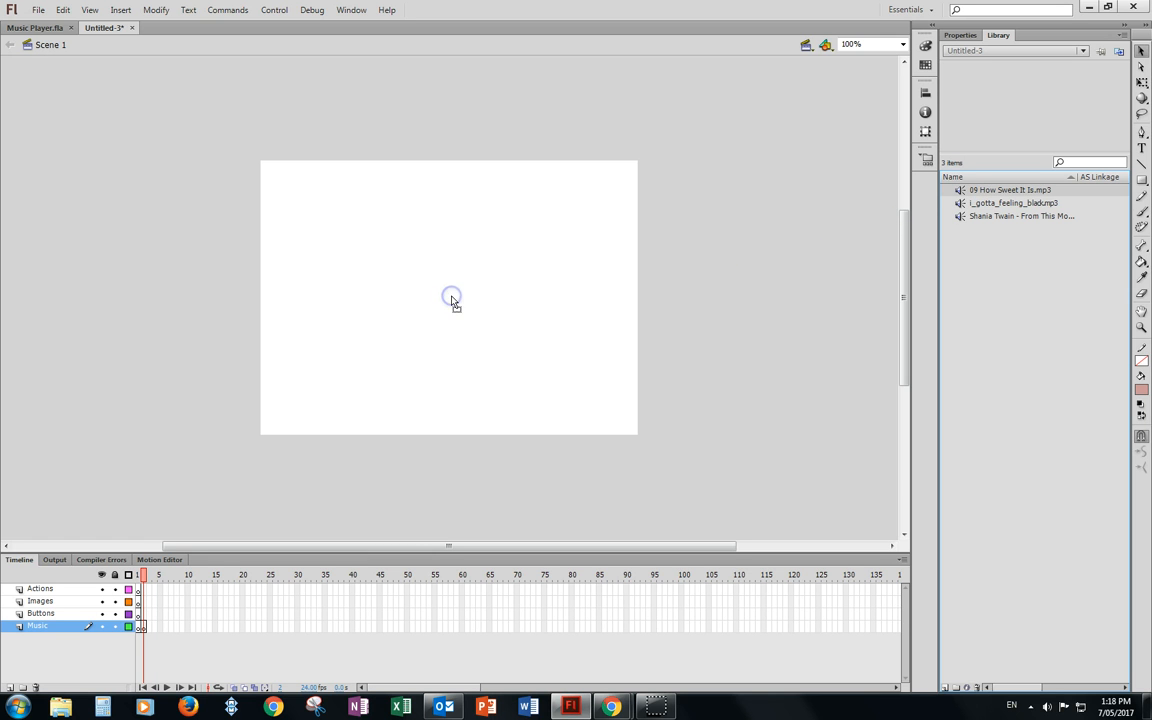
Insert a frame at frame 3 of the Music layer, and a keyframe at frame 4 holding i_gotta_feeling_black.mp3.
{"action": "right_click", "coordinate": [147, 628]}
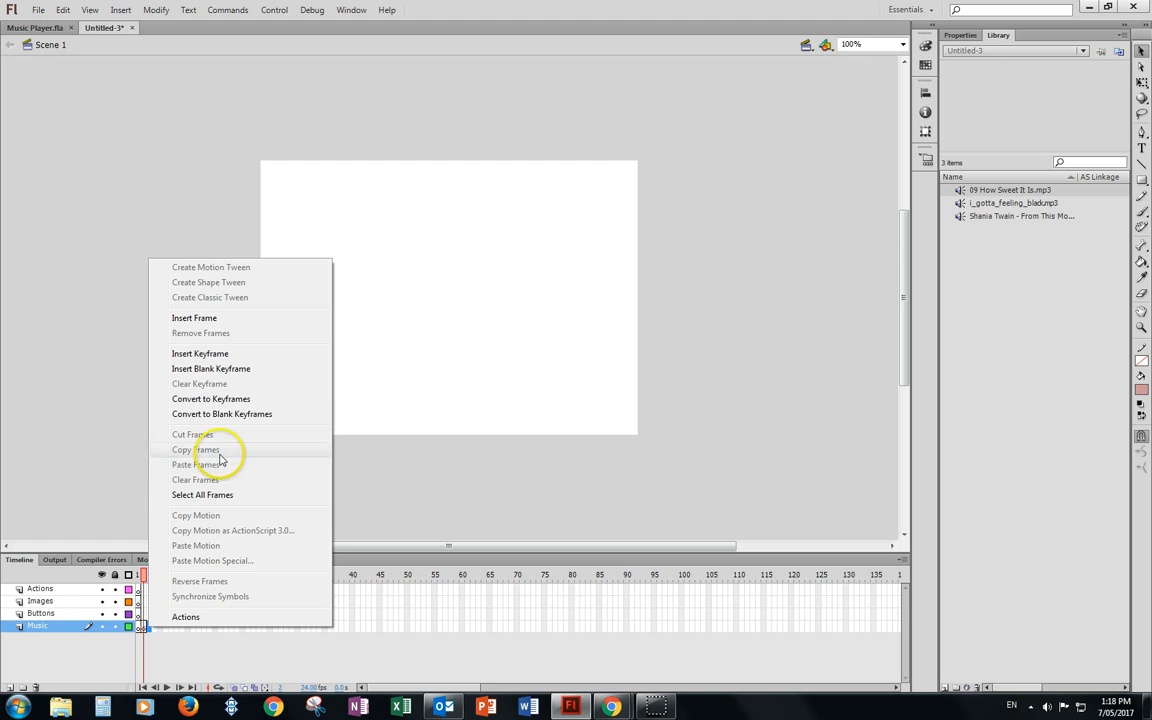
{"action": "left_click", "coordinate": [194, 318]}
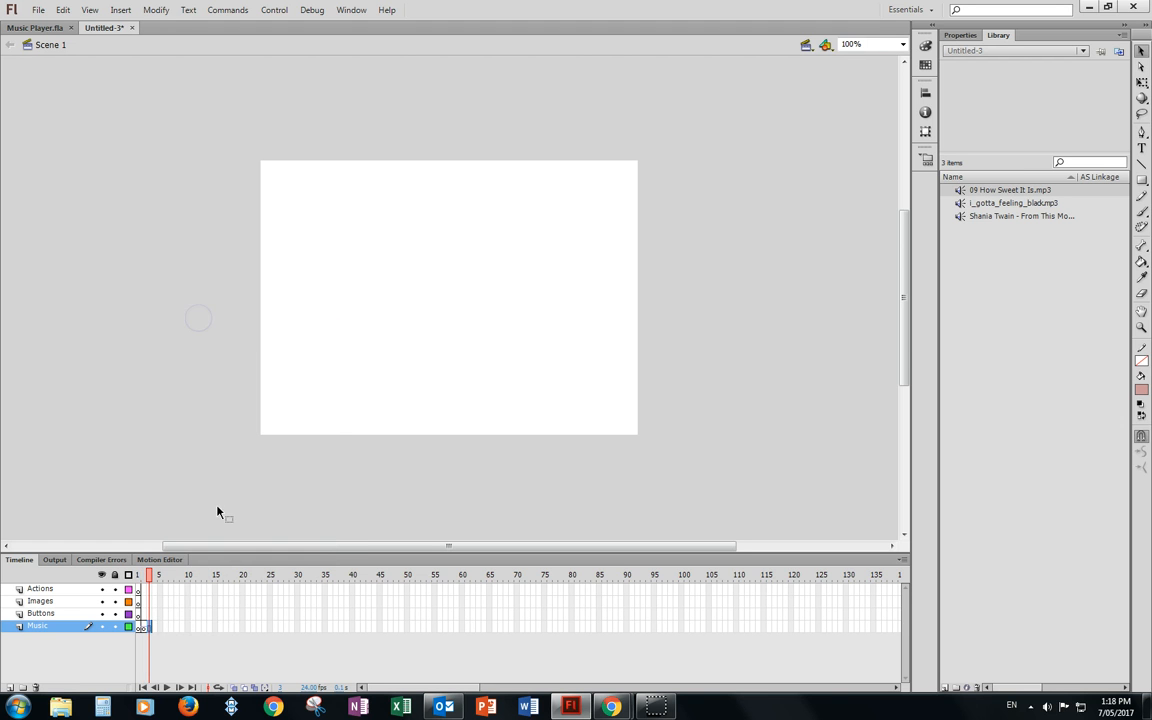
{"action": "left_click", "coordinate": [155, 630]}
{"action": "right_click", "coordinate": [157, 634]}
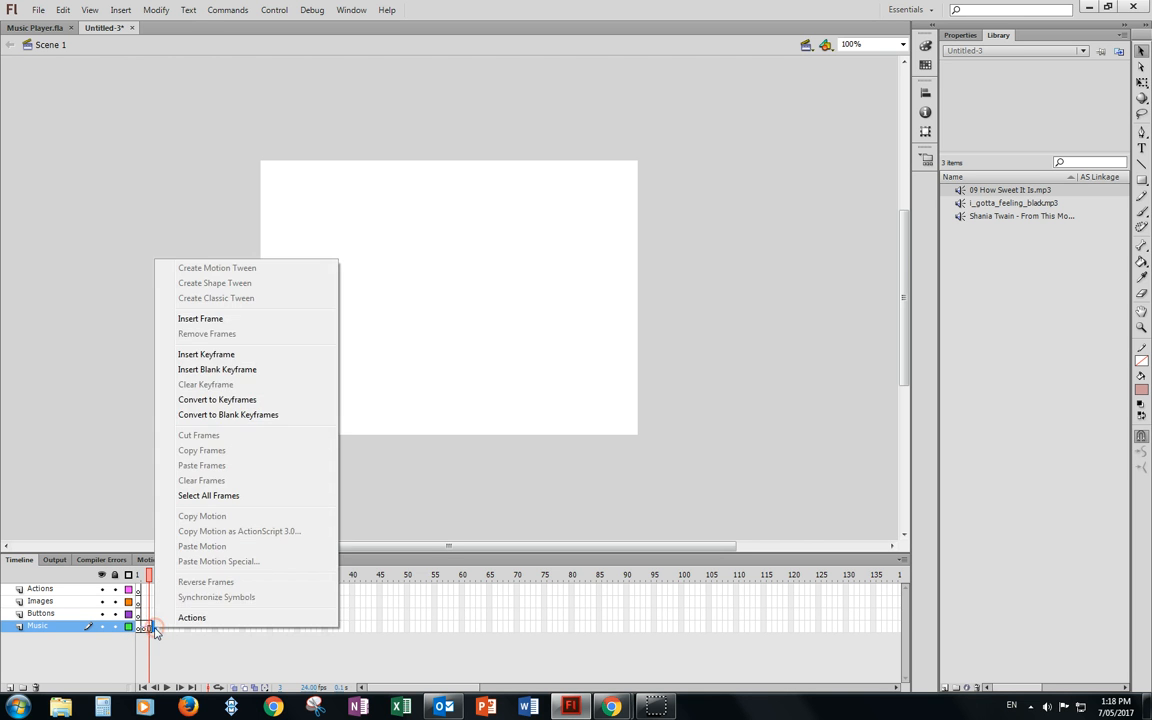
{"action": "left_click", "coordinate": [211, 358]}
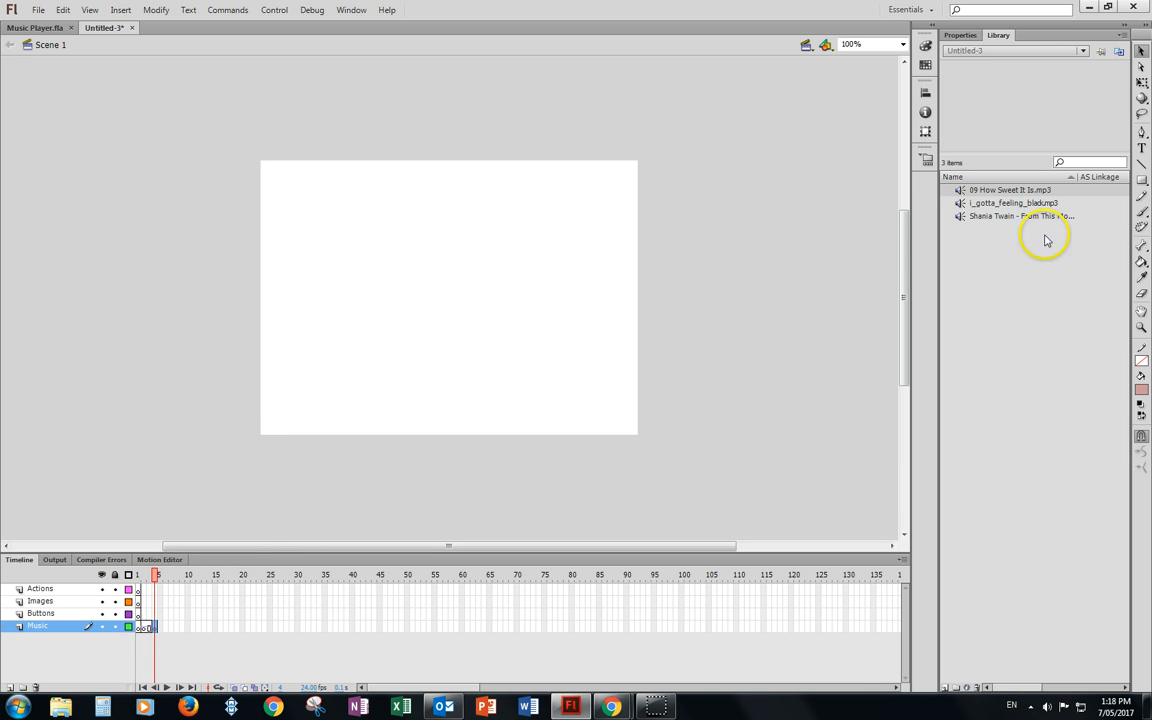
{"action": "left_click_drag", "start_coordinate": [1018, 208], "coordinate": [436, 285]}
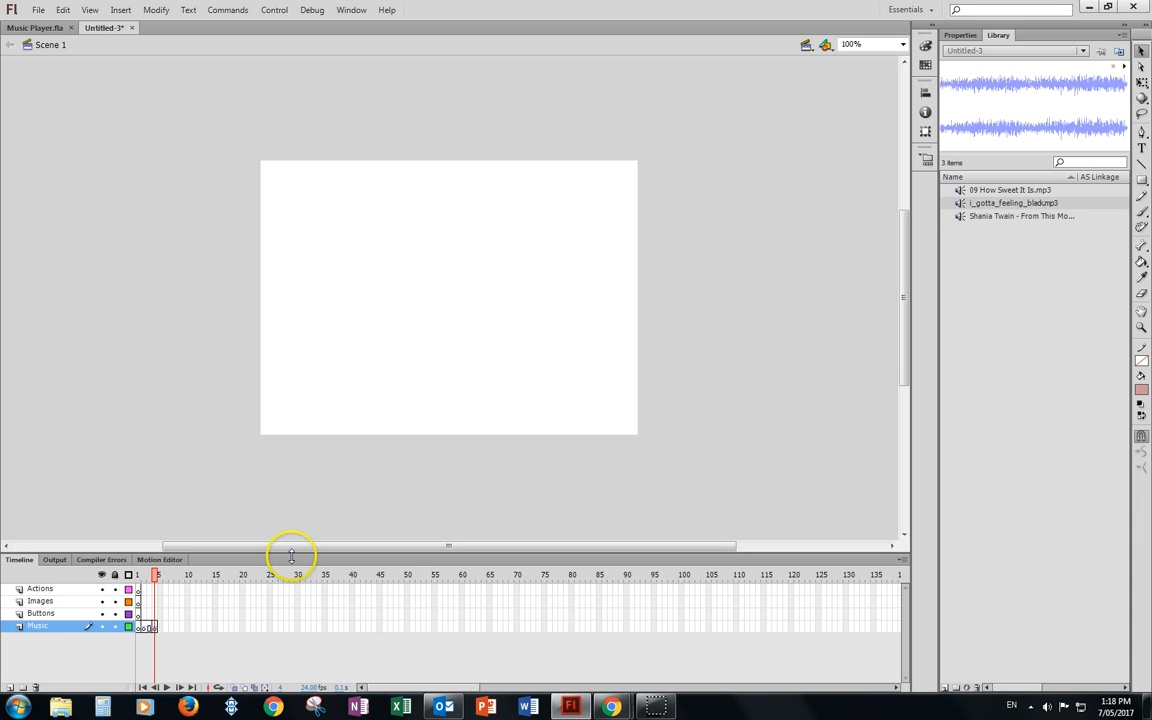
Insert a frame at frame 5 of the Music layer, and a keyframe at frame 6 holding Shania Twain - From This Moment On.mp3.
{"action": "right_click", "coordinate": [157, 628]}
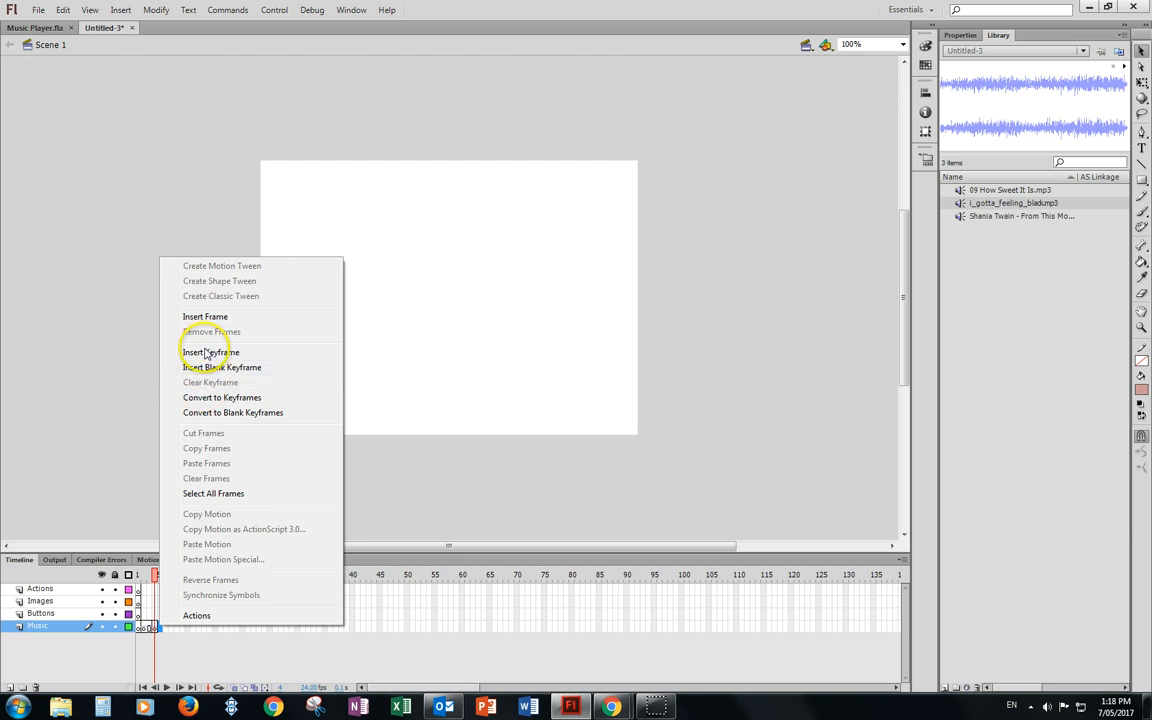
{"action": "left_click", "coordinate": [205, 316]}
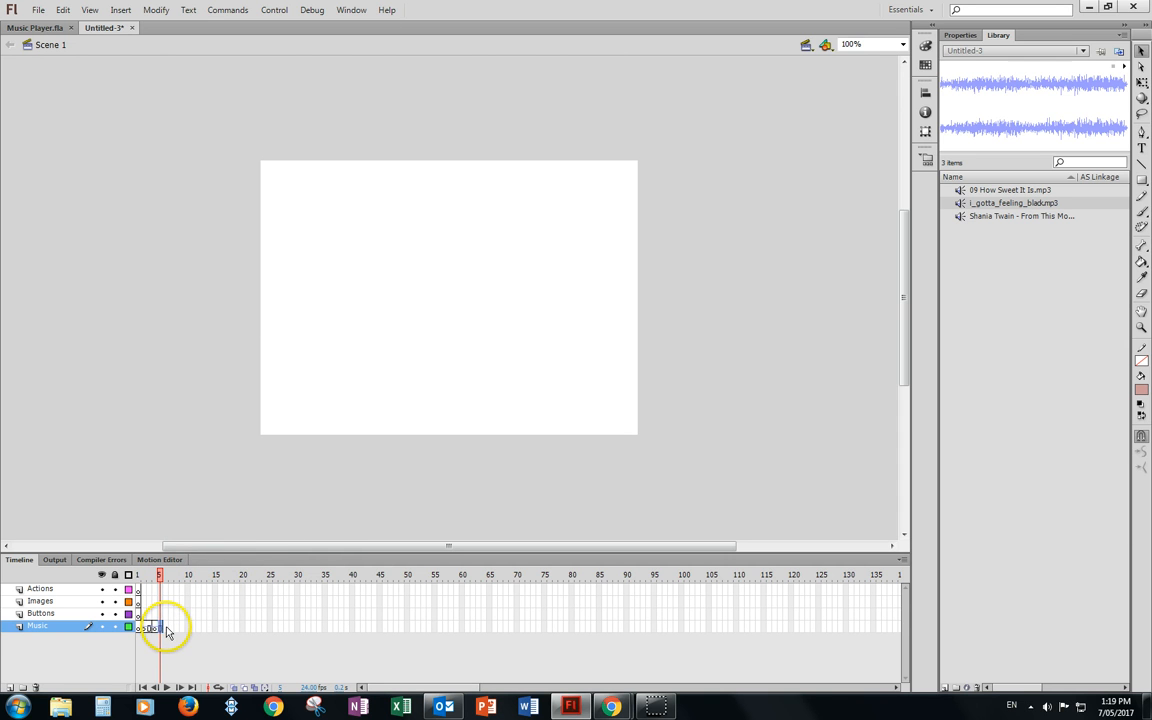
{"action": "right_click", "coordinate": [159, 628]}
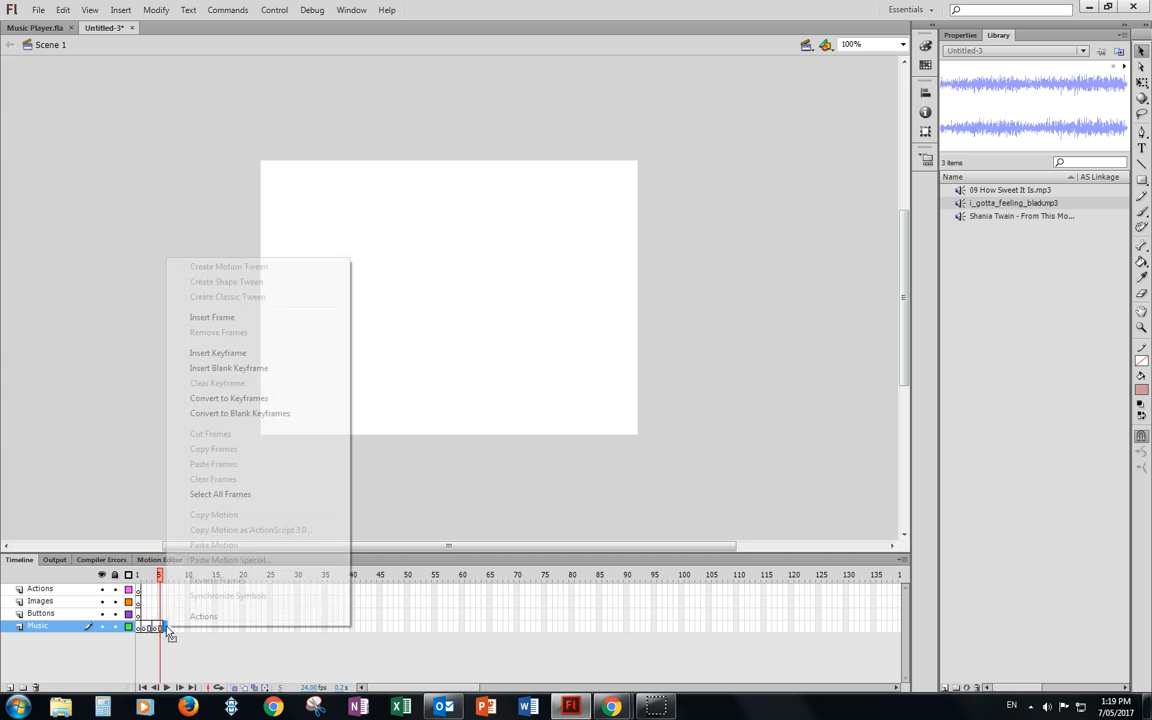
{"action": "left_click", "coordinate": [230, 354]}
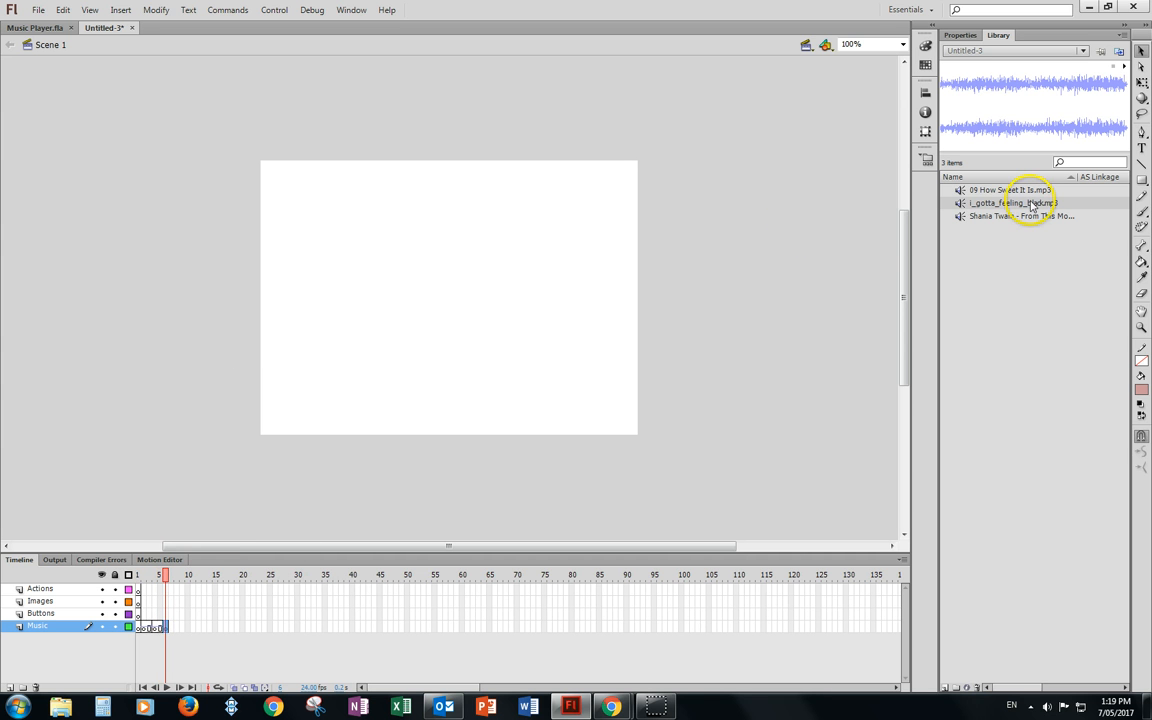
{"action": "left_click_drag", "start_coordinate": [1018, 218], "coordinate": [456, 289]}
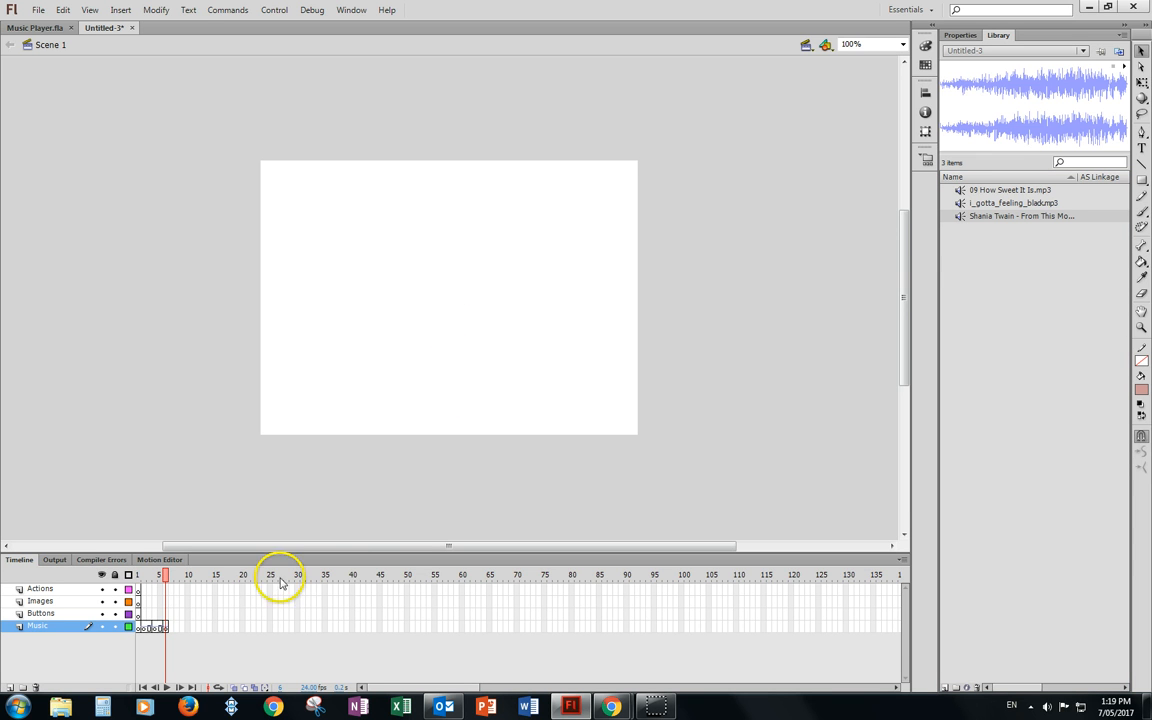
Insert a frame at frame 7 of the Music layer and an empty closing keyframe at frame 8.
{"action": "left_click", "coordinate": [171, 630]}
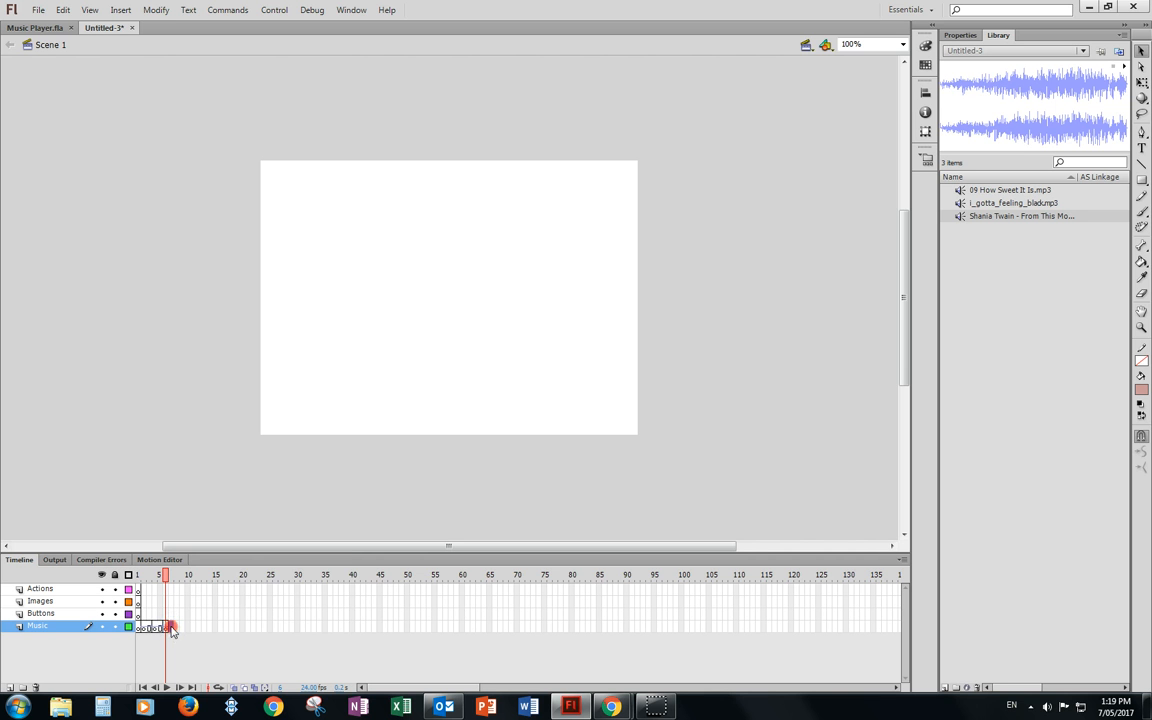
{"action": "right_click", "coordinate": [171, 629]}
{"action": "left_click", "coordinate": [228, 319]}
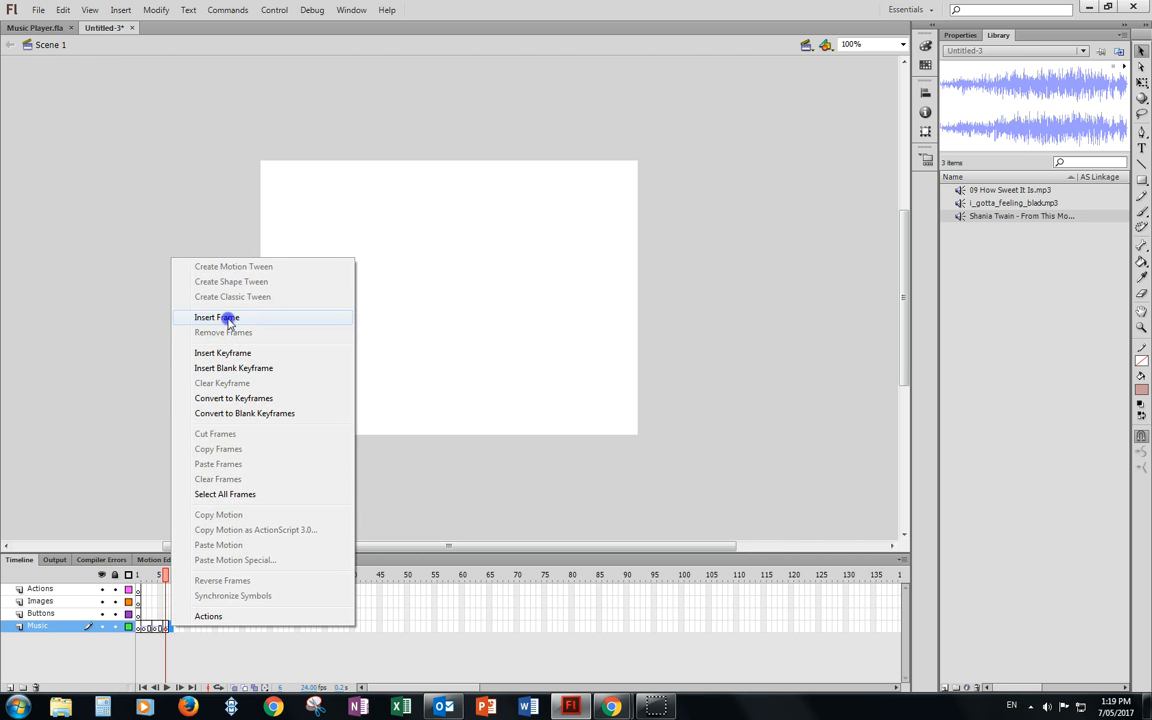
{"action": "right_click", "coordinate": [175, 629]}
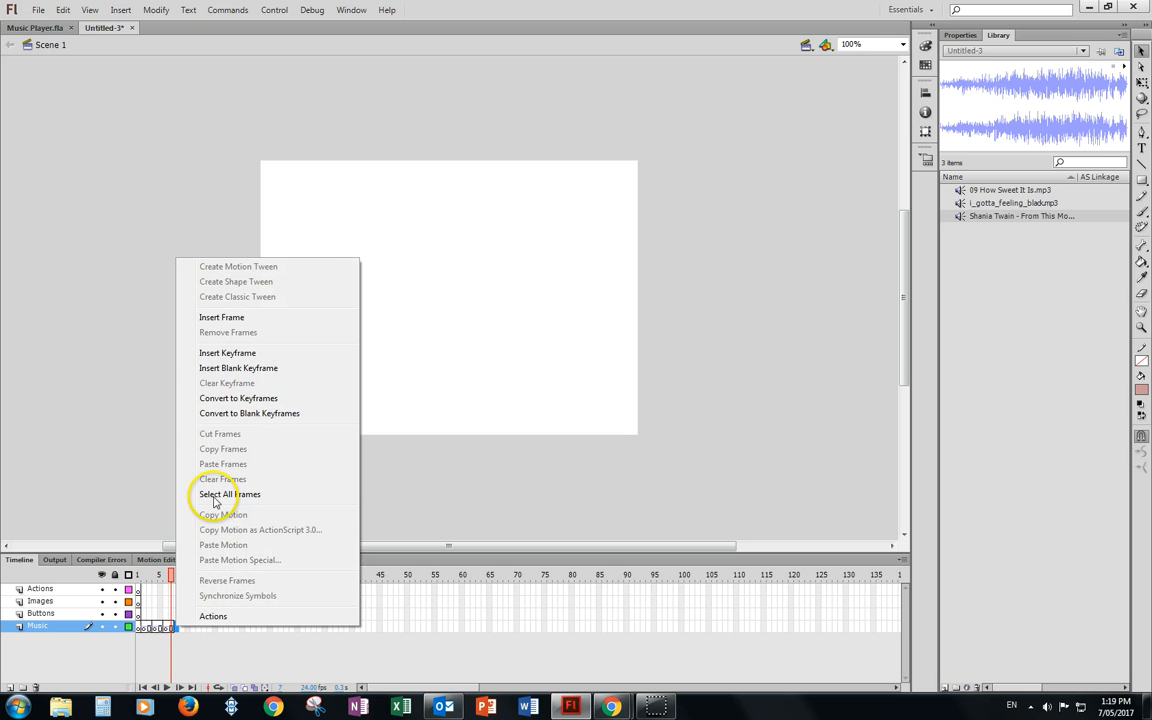
{"action": "left_click", "coordinate": [212, 354]}
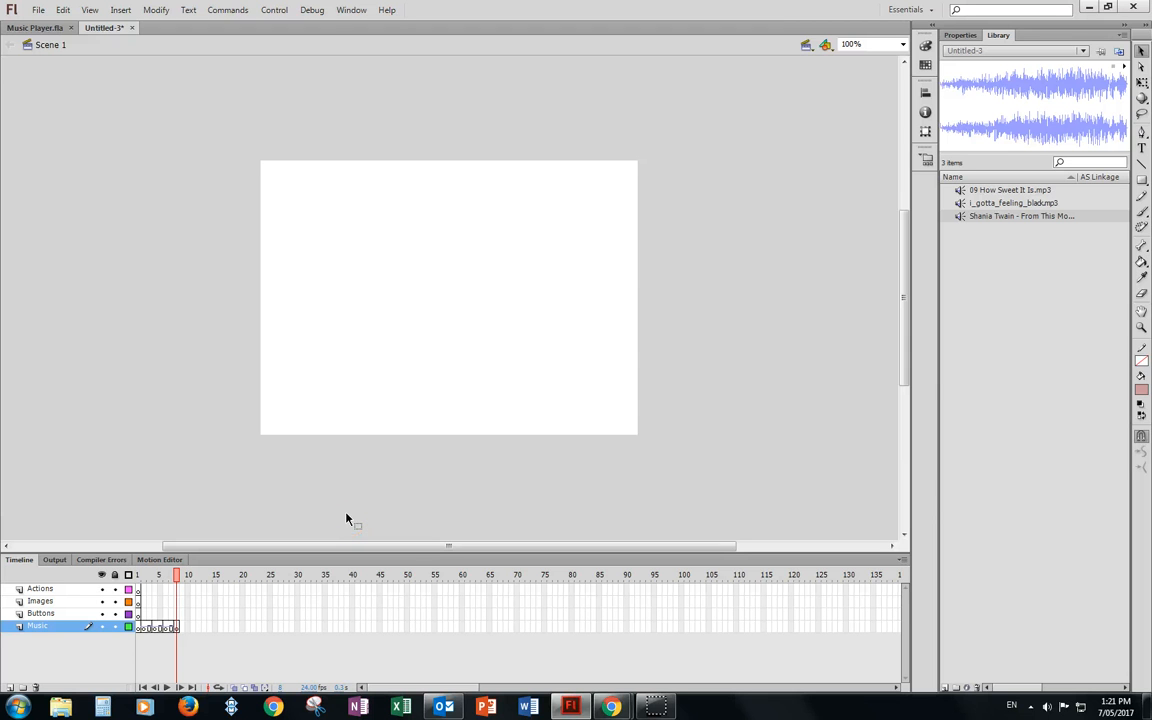
On frame 1 of the Buttons layer, activate the Rectangle tool and set its fill colour to bright green.
{"action": "left_click", "coordinate": [140, 613]}
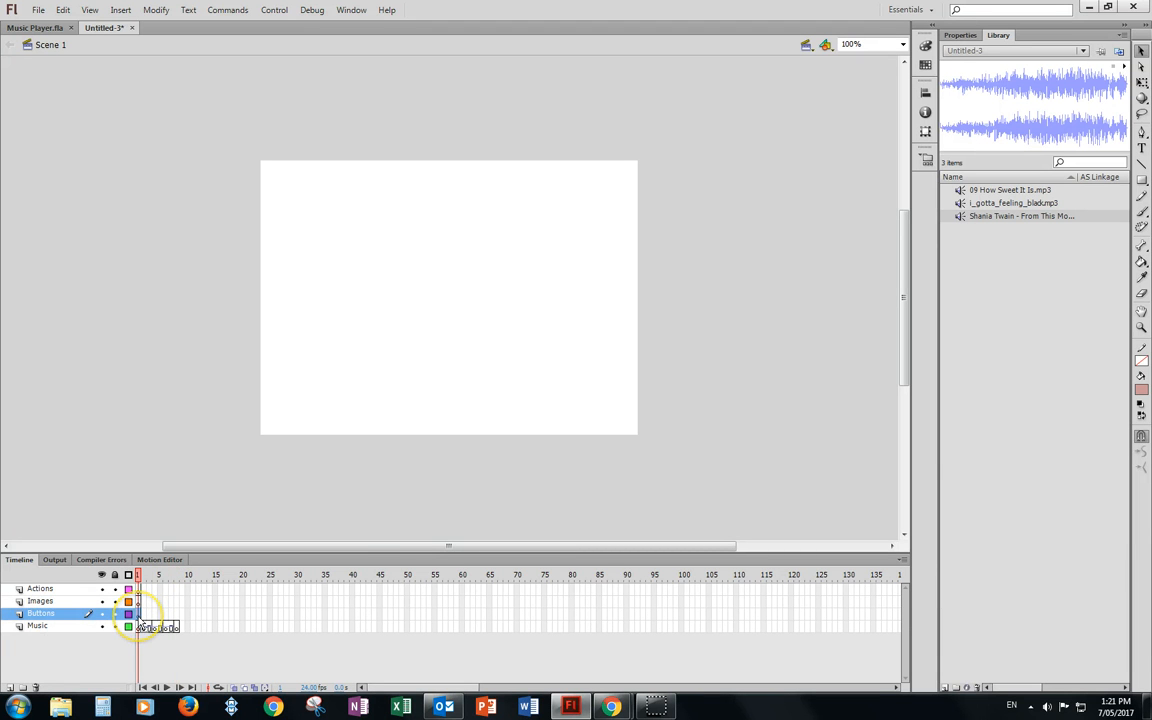
{"action": "left_click", "coordinate": [959, 36]}
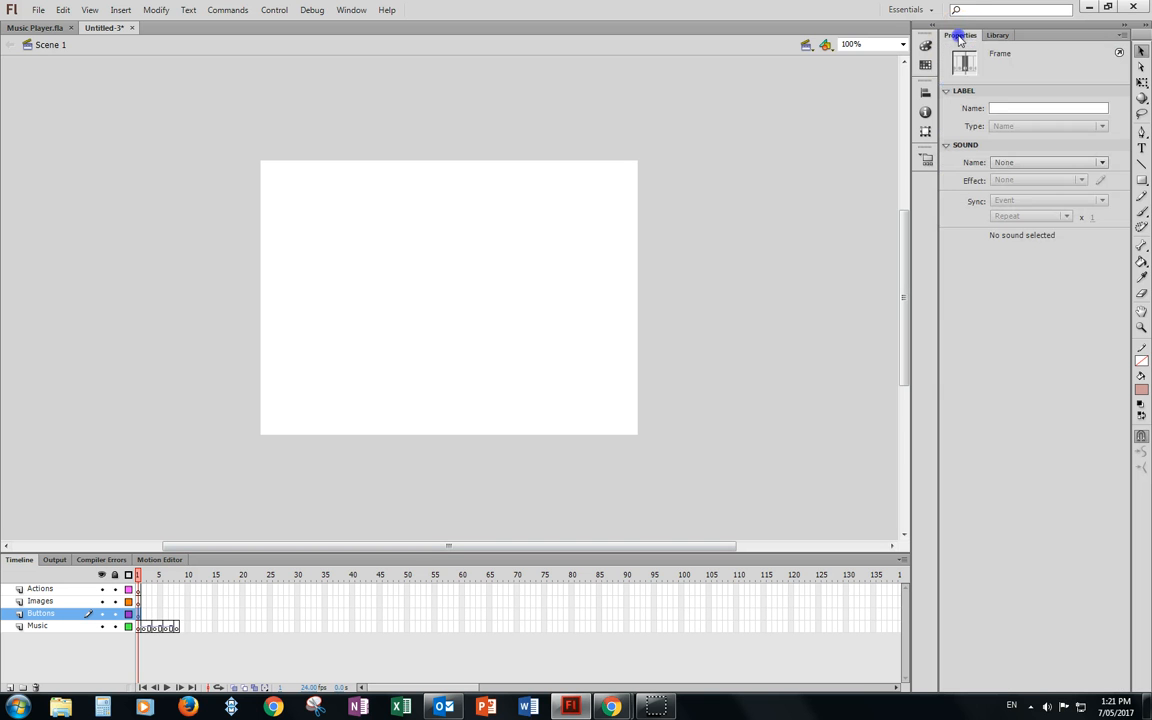
{"action": "left_click", "coordinate": [1142, 181]}
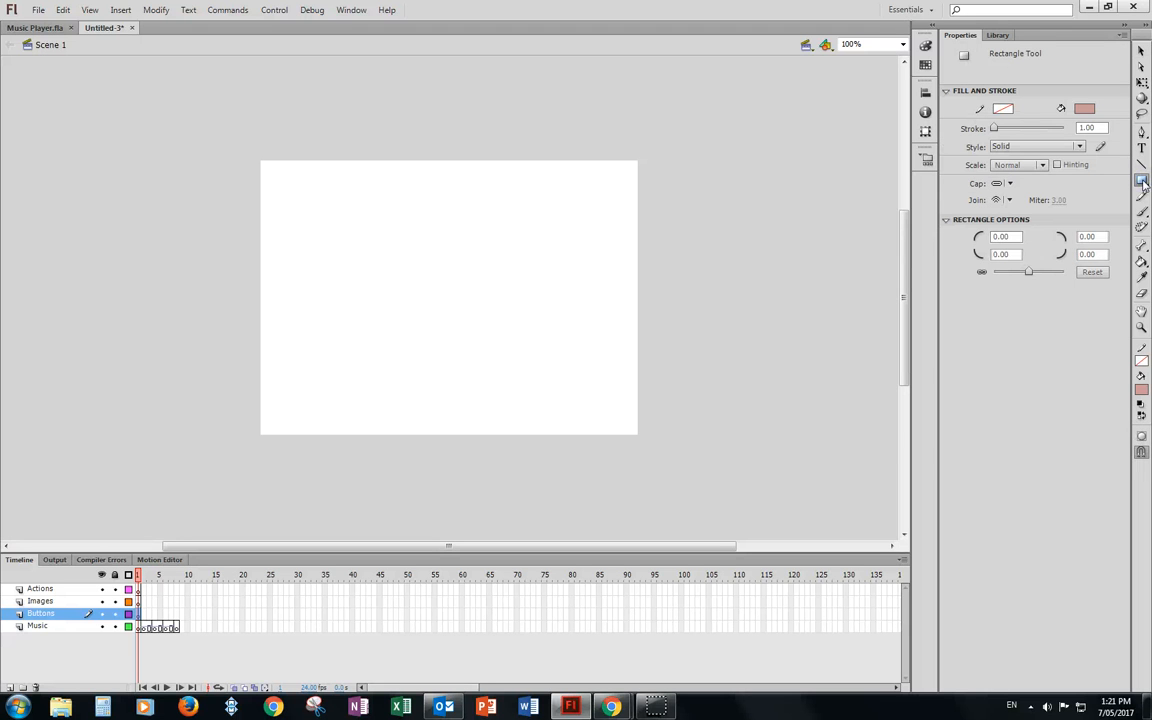
{"action": "left_click", "coordinate": [1142, 185]}
{"action": "left_click", "coordinate": [998, 35]}
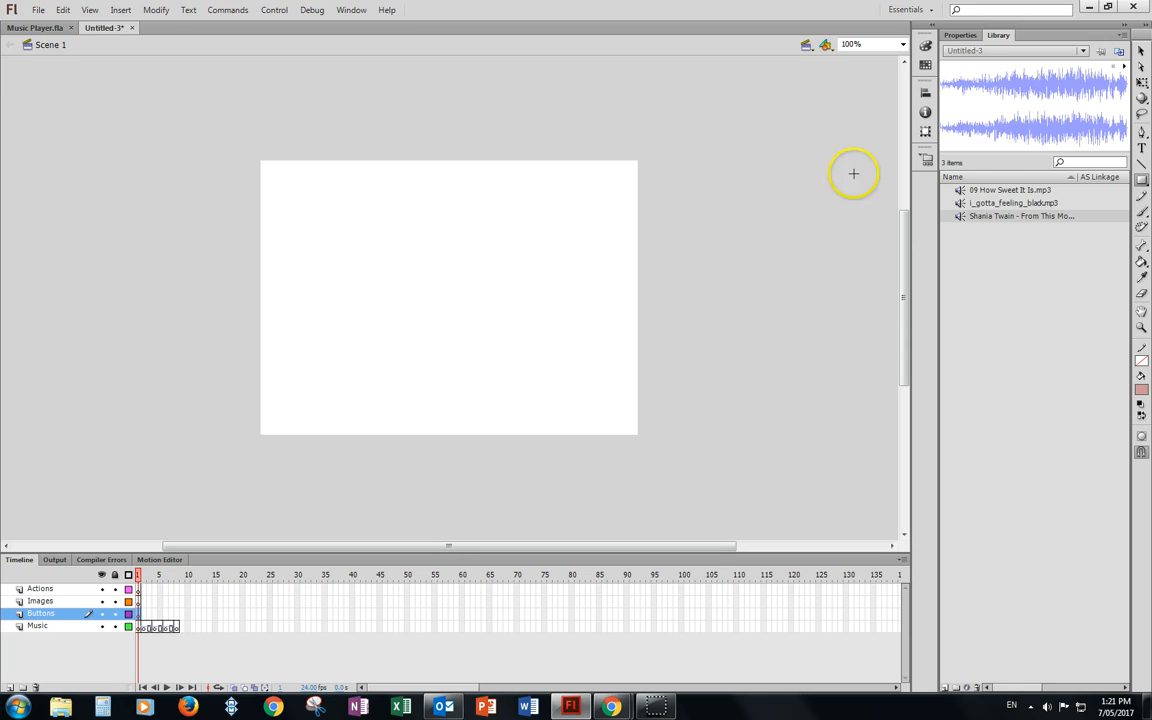
{"action": "left_click", "coordinate": [960, 35]}
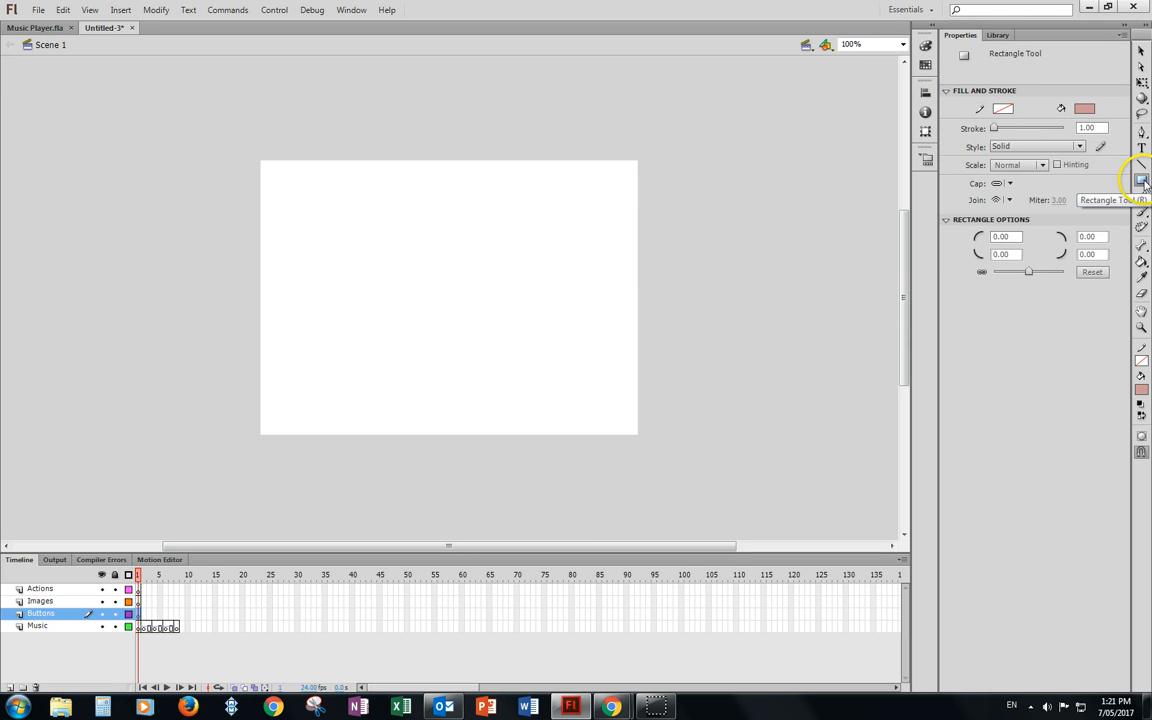
{"action": "left_click", "coordinate": [1084, 108]}
{"action": "left_click", "coordinate": [1020, 132]}
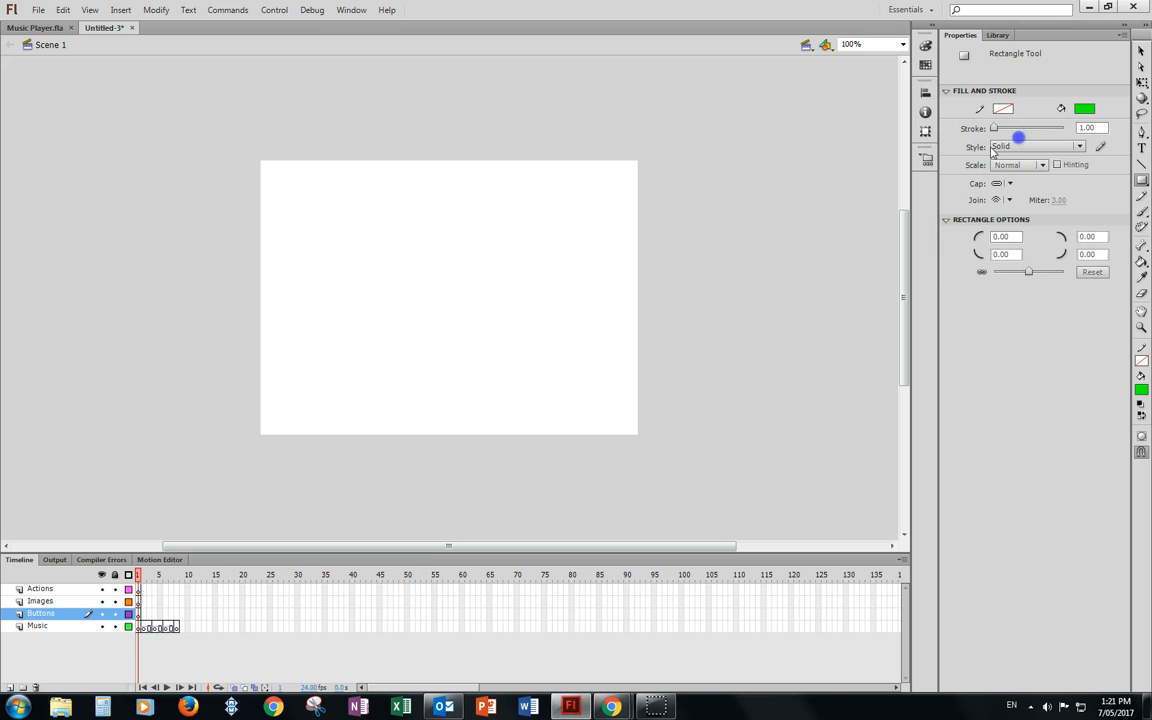
Draw a green square about 70 px wide near the stage's upper-right corner and a blue #3333FF square about 66 px wide below it.
{"action": "left_click_drag", "start_coordinate": [561, 187], "coordinate": [608, 235]}
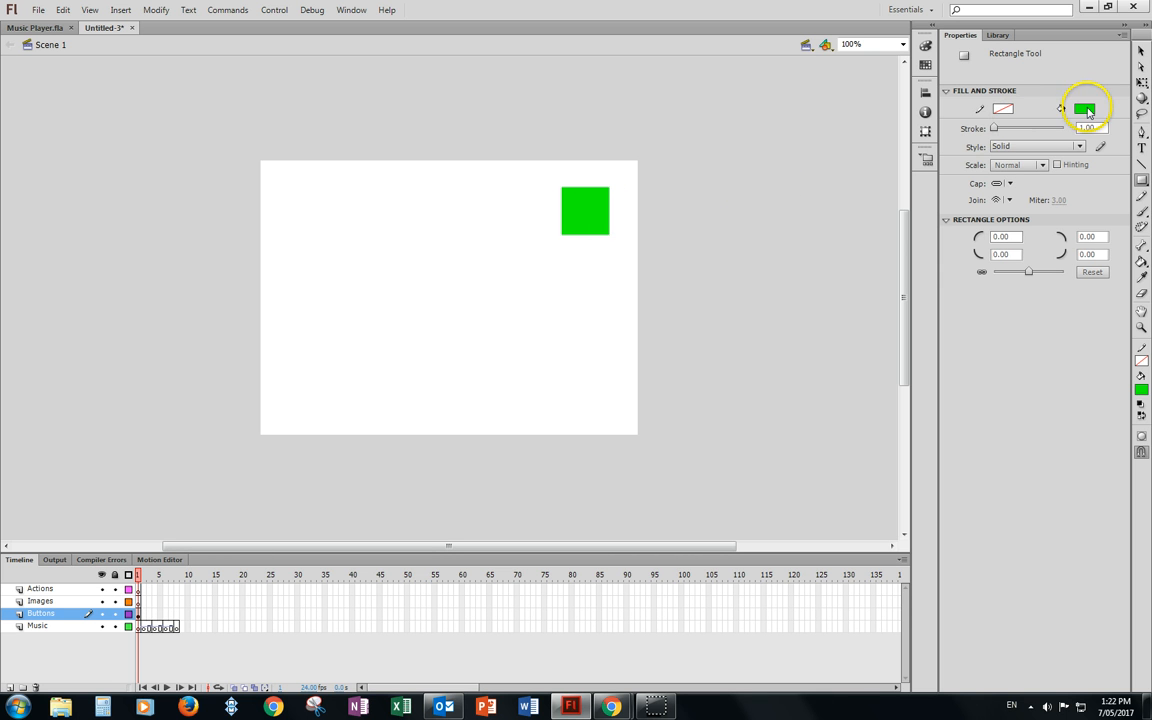
{"action": "left_click", "coordinate": [1085, 109]}
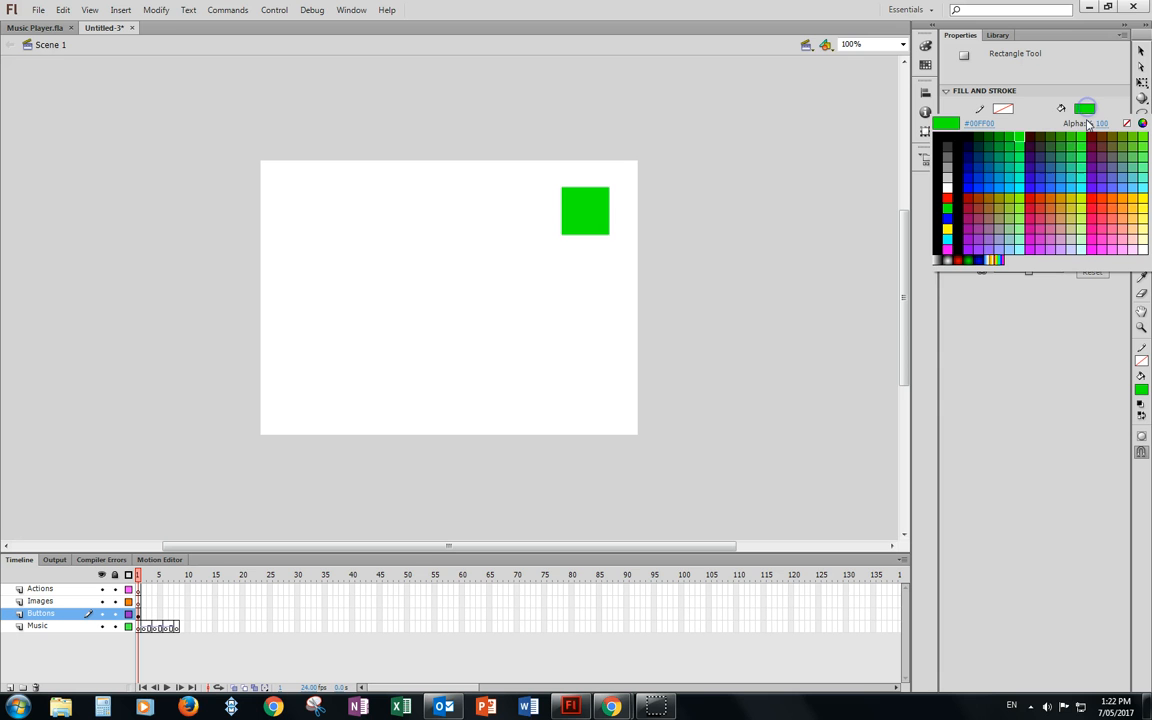
{"action": "left_click", "coordinate": [1042, 179]}
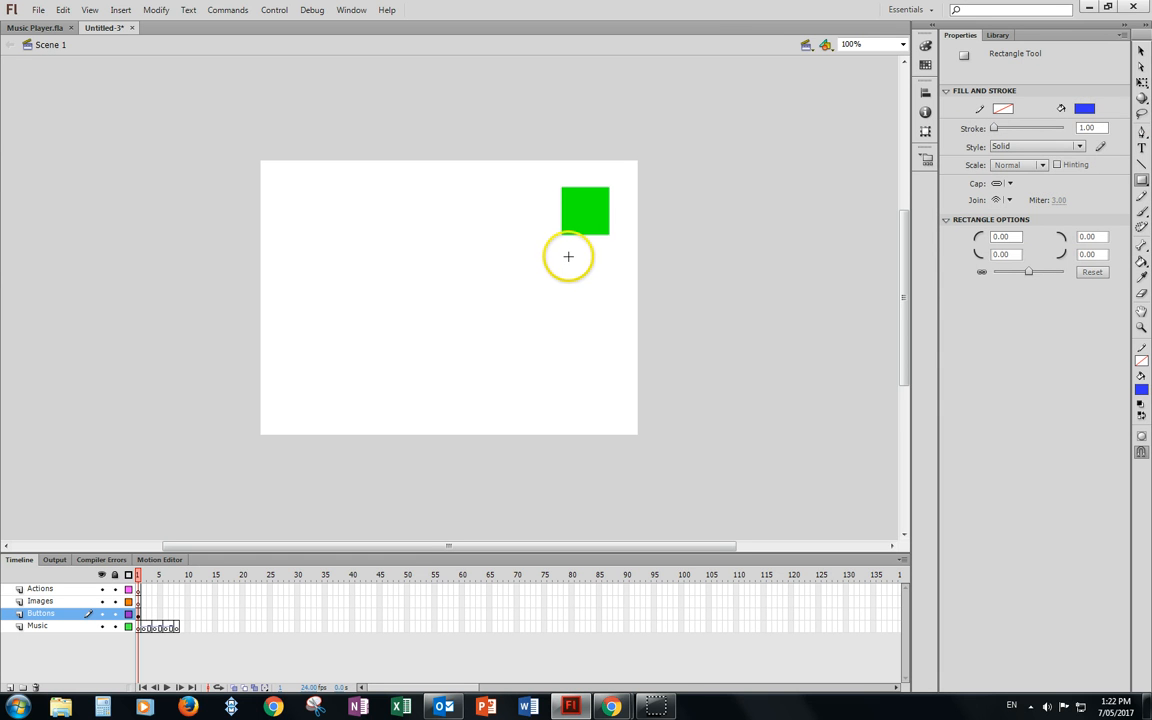
{"action": "left_click_drag", "start_coordinate": [568, 256], "coordinate": [610, 301]}
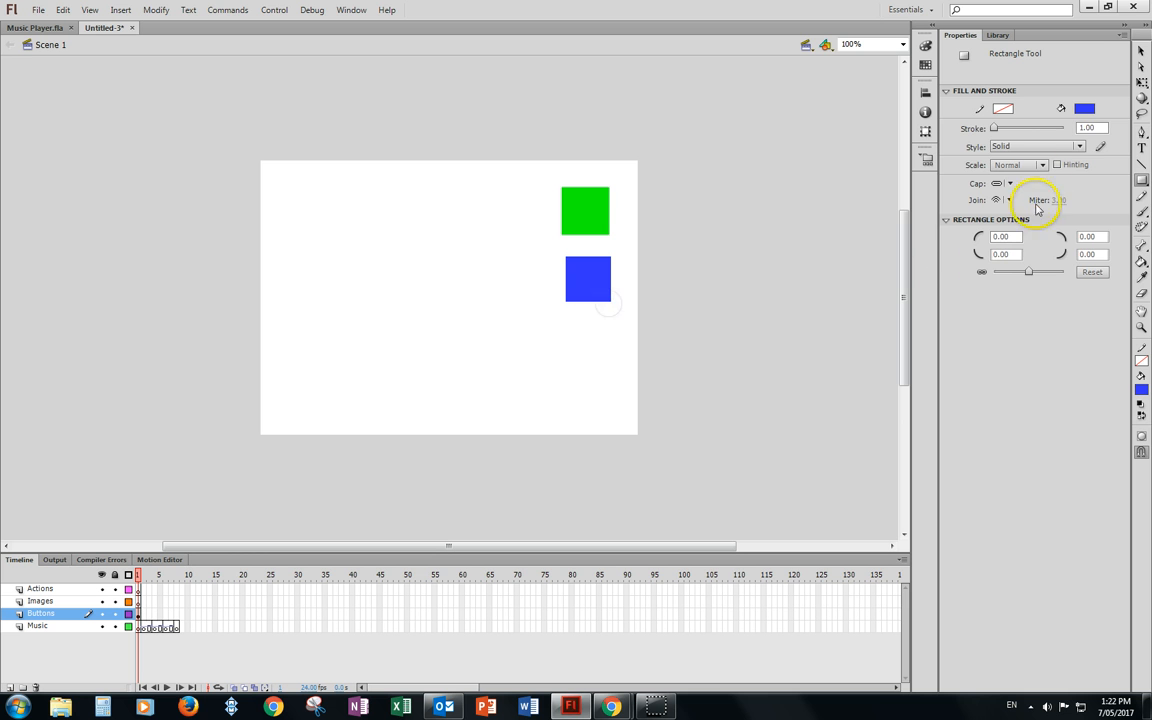
Draw an orange-red square about 61 px wide on the stage below the blue square.
{"action": "left_click", "coordinate": [1085, 109]}
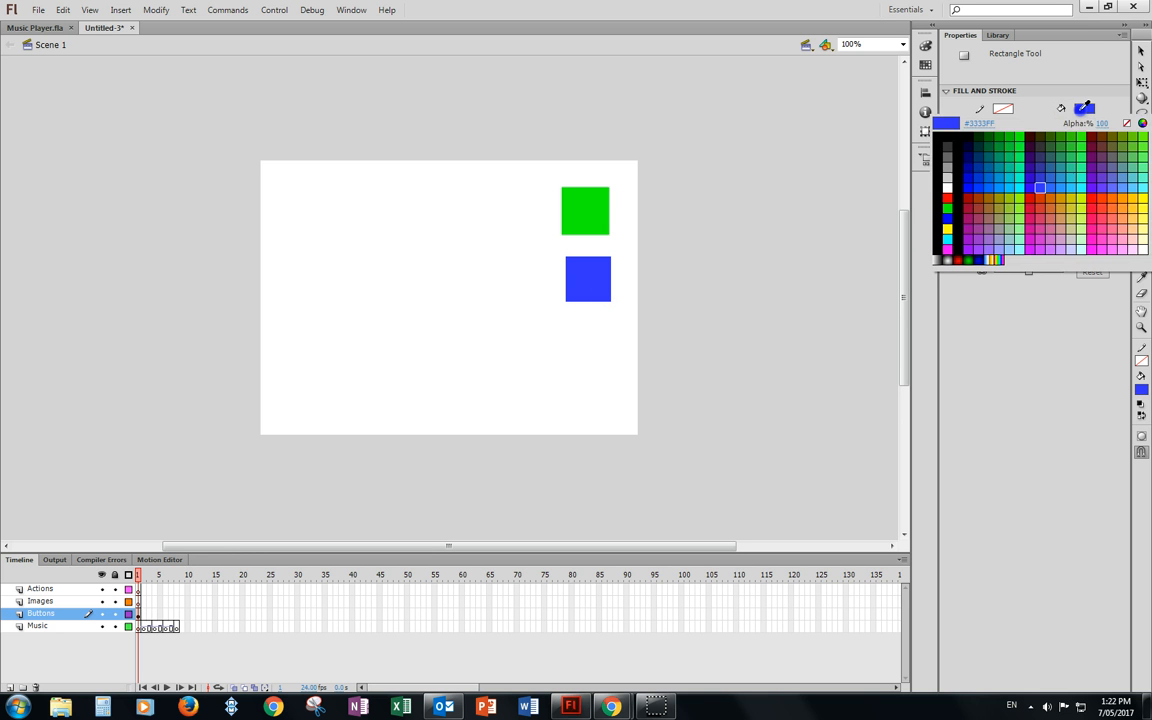
{"action": "left_click", "coordinate": [1108, 201]}
{"action": "left_click_drag", "start_coordinate": [571, 328], "coordinate": [613, 370]}
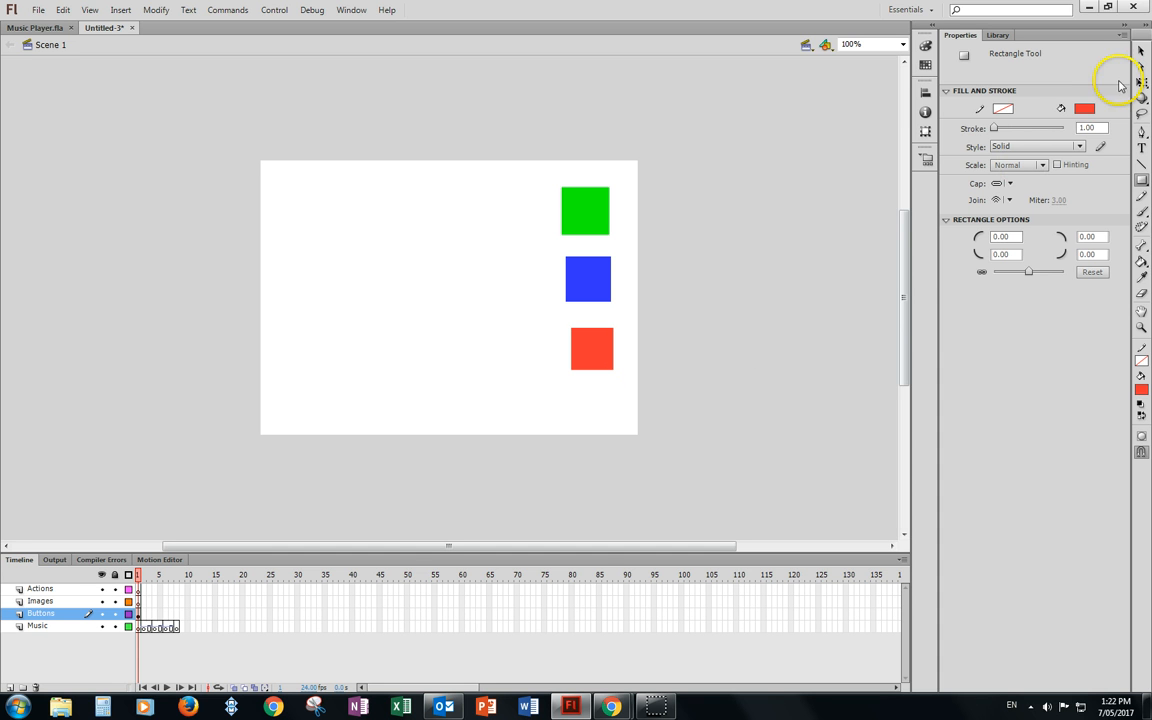
Convert the green square to a Button symbol named Song1Btn.
{"action": "left_click", "coordinate": [1142, 53]}
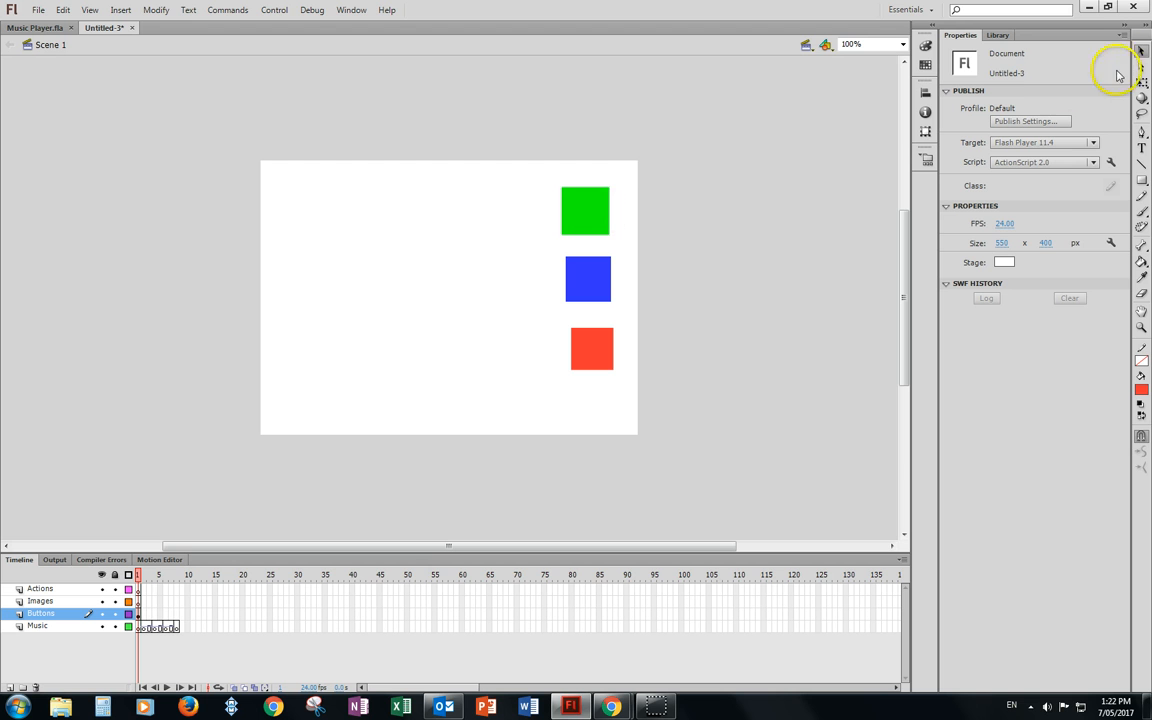
{"action": "left_click", "coordinate": [597, 212]}
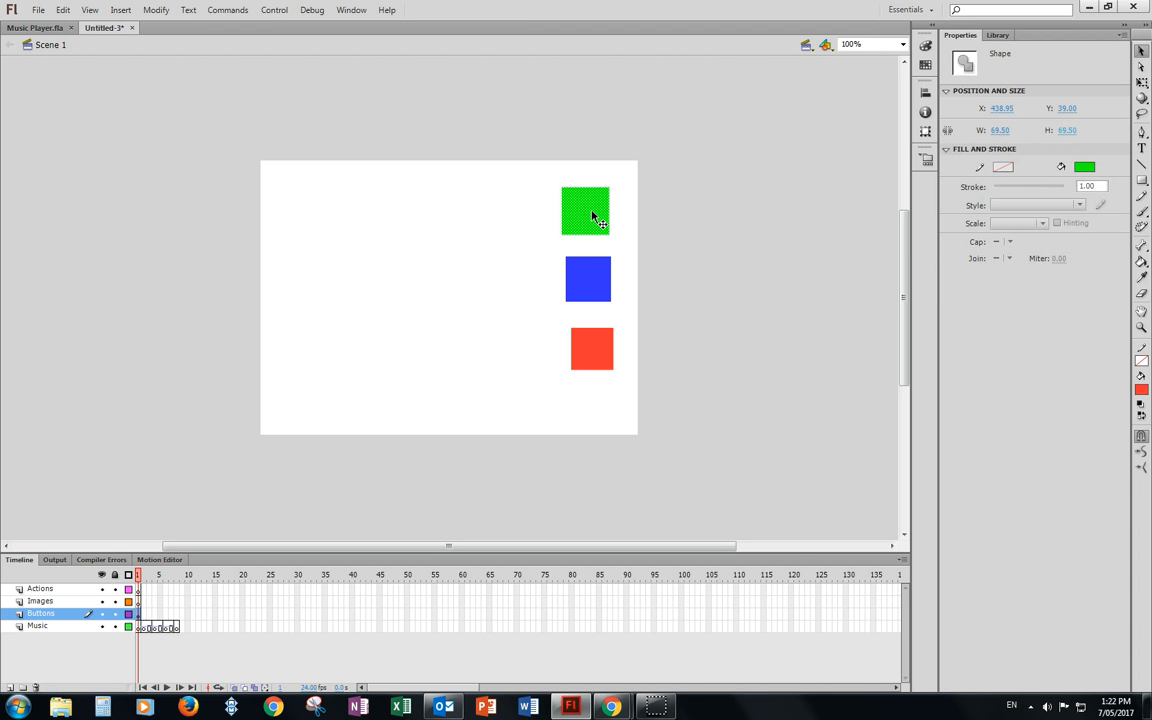
{"action": "key", "text": "F8"}
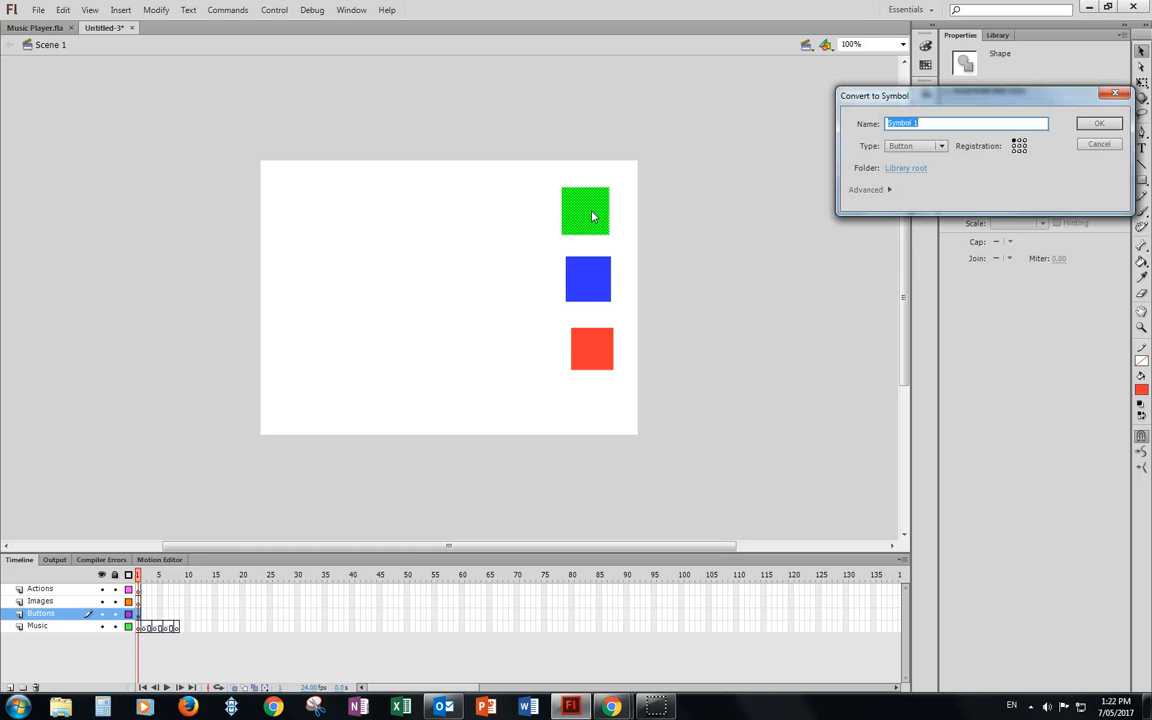
{"action": "left_click", "coordinate": [941, 146]}
{"action": "left_click", "coordinate": [914, 176]}
{"action": "left_click_drag", "start_coordinate": [934, 124], "coordinate": [856, 122]}
{"action": "type", "text": "Song1Btn"}
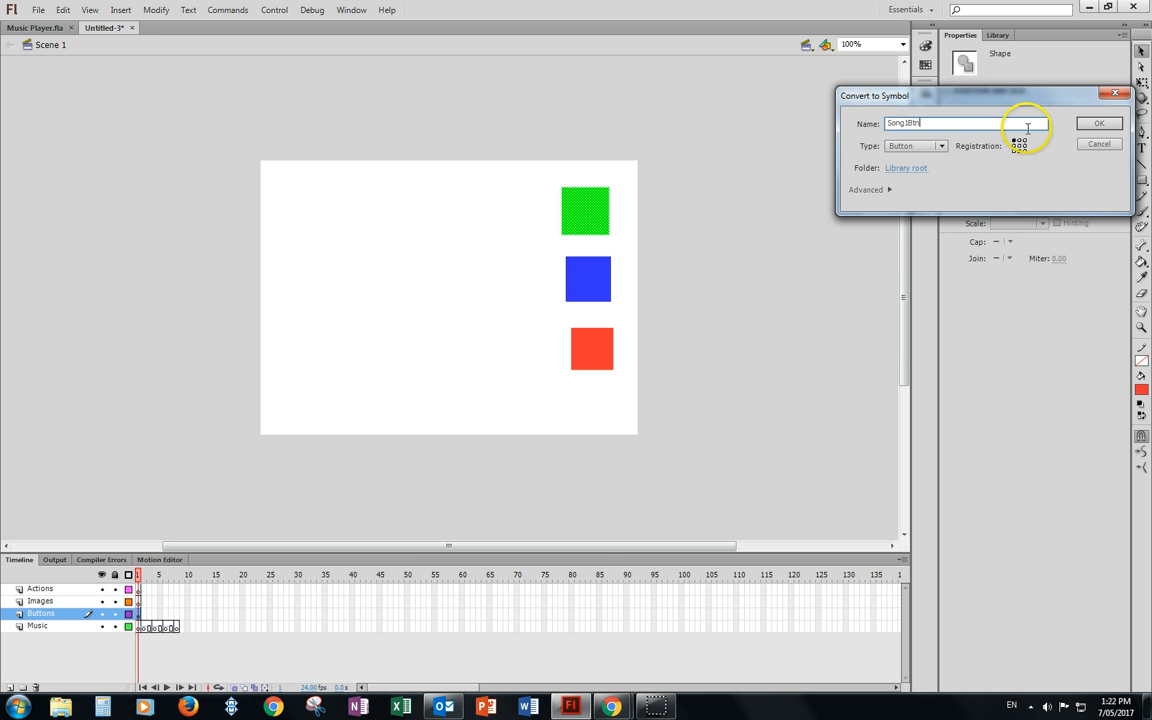
{"action": "left_click", "coordinate": [1099, 123]}
Convert the blue square to a Button symbol named Song2Btn.
{"action": "left_click", "coordinate": [595, 274]}
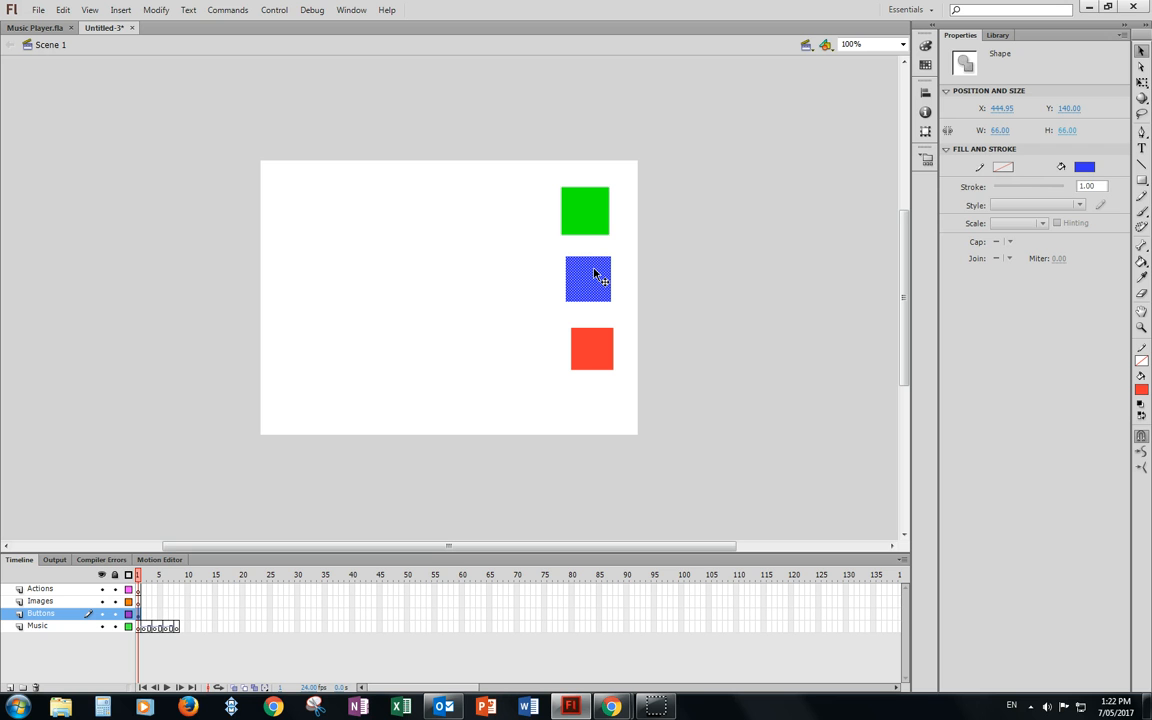
{"action": "key", "text": "F8"}
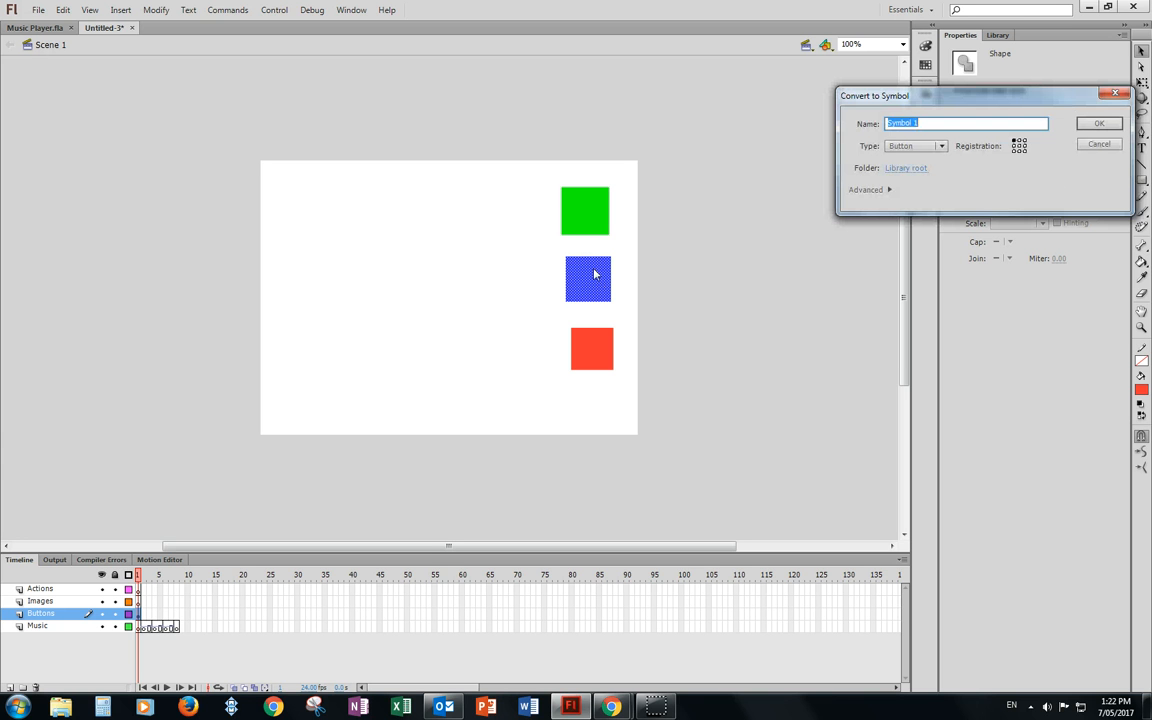
{"action": "type", "text": "Song2Btn"}
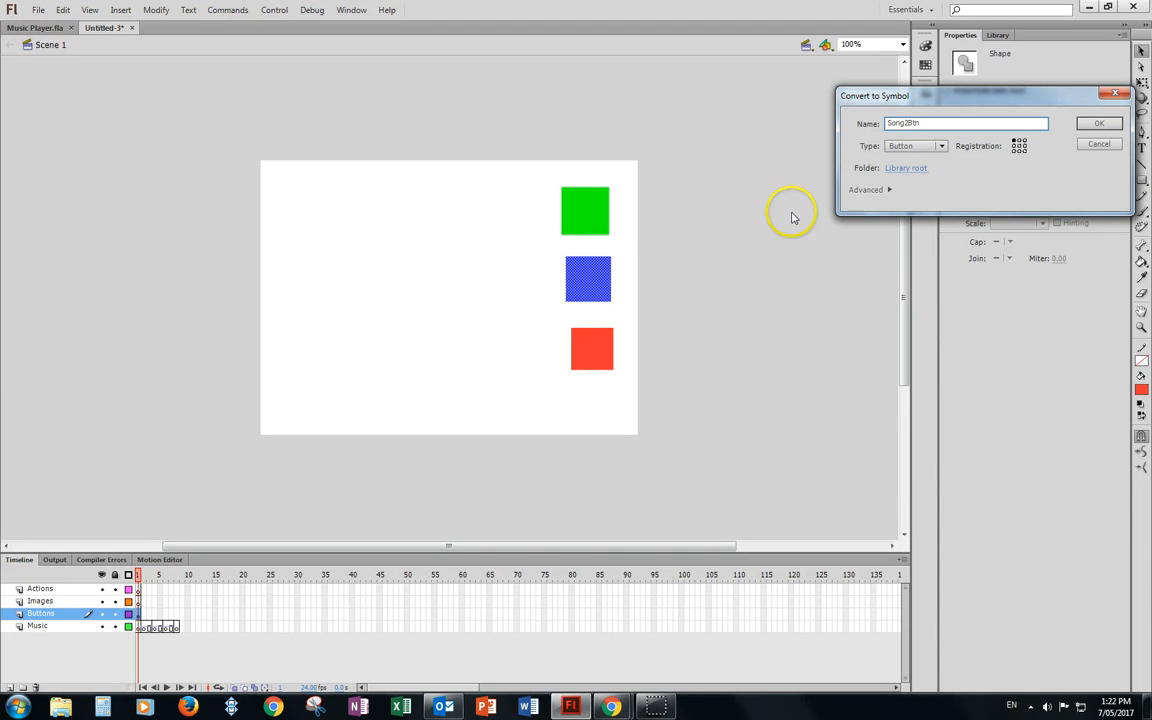
{"action": "left_click", "coordinate": [1099, 123]}
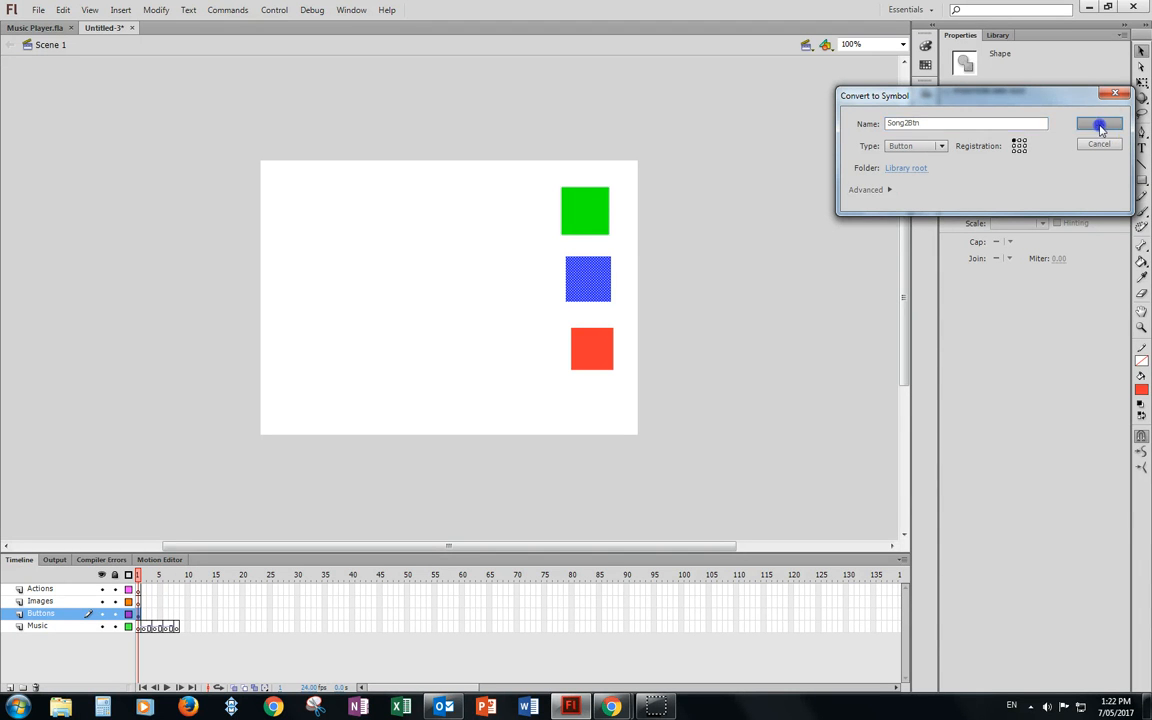
Convert the red square to a Button symbol named Song3Btn.
{"action": "left_click", "coordinate": [600, 352]}
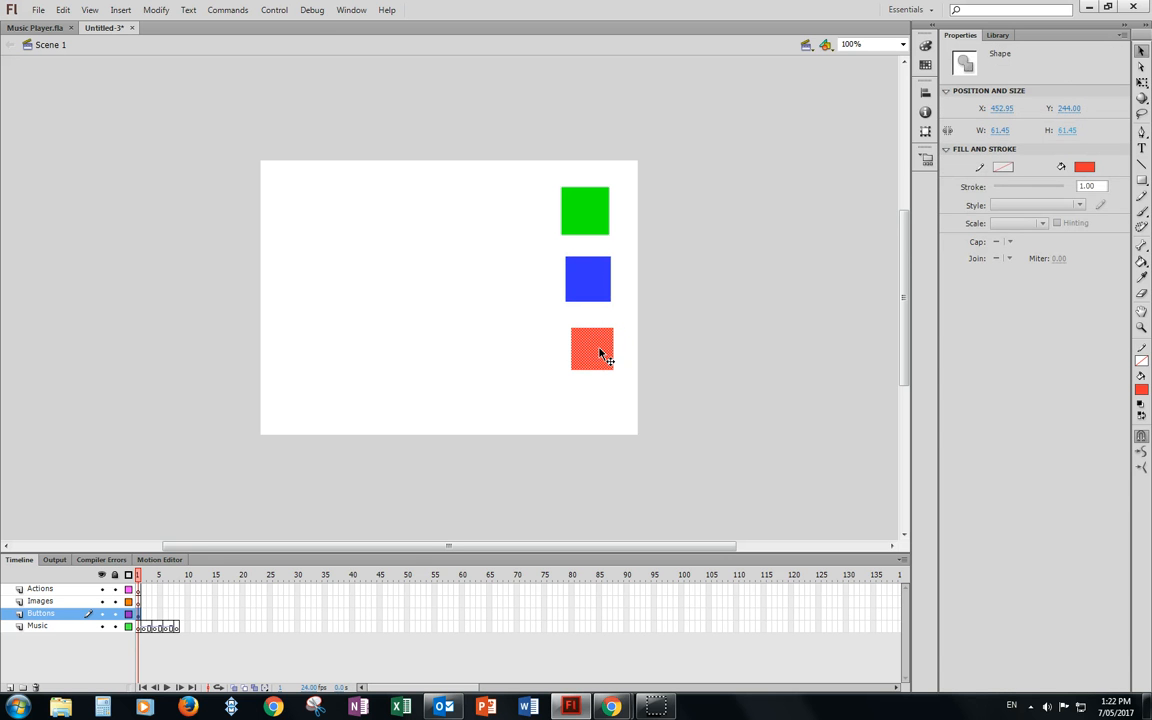
{"action": "key", "text": "F8"}
{"action": "type", "text": "Song3Btn"}
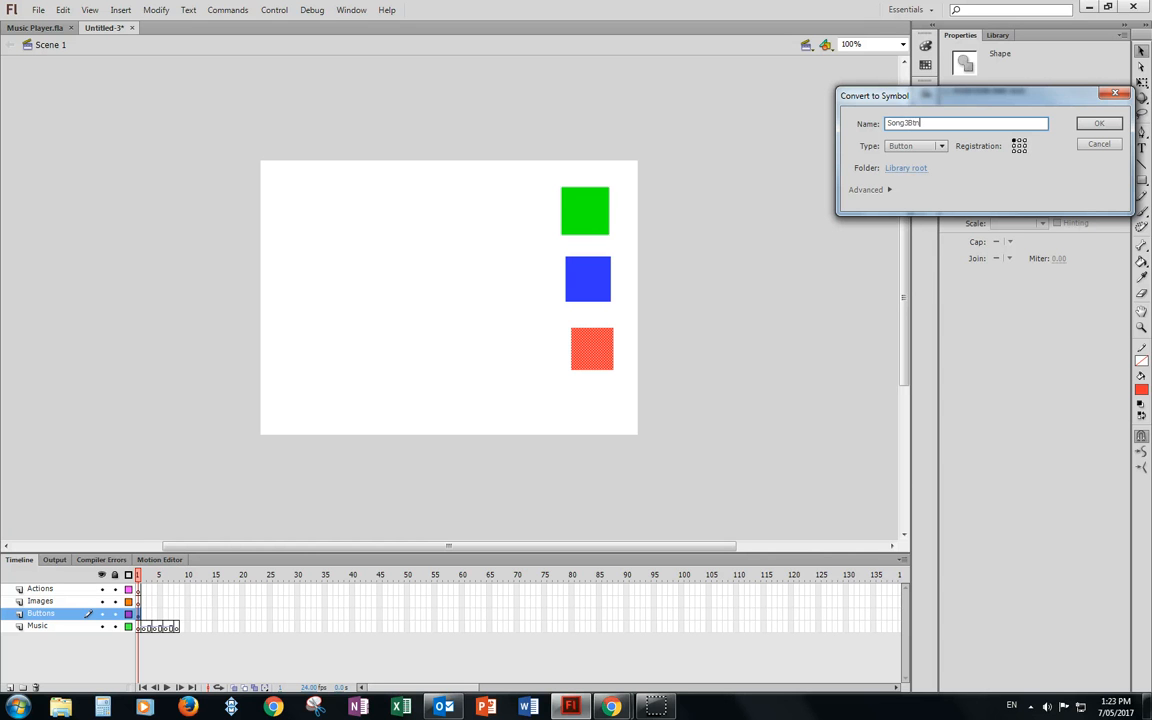
{"action": "left_click", "coordinate": [1099, 123]}
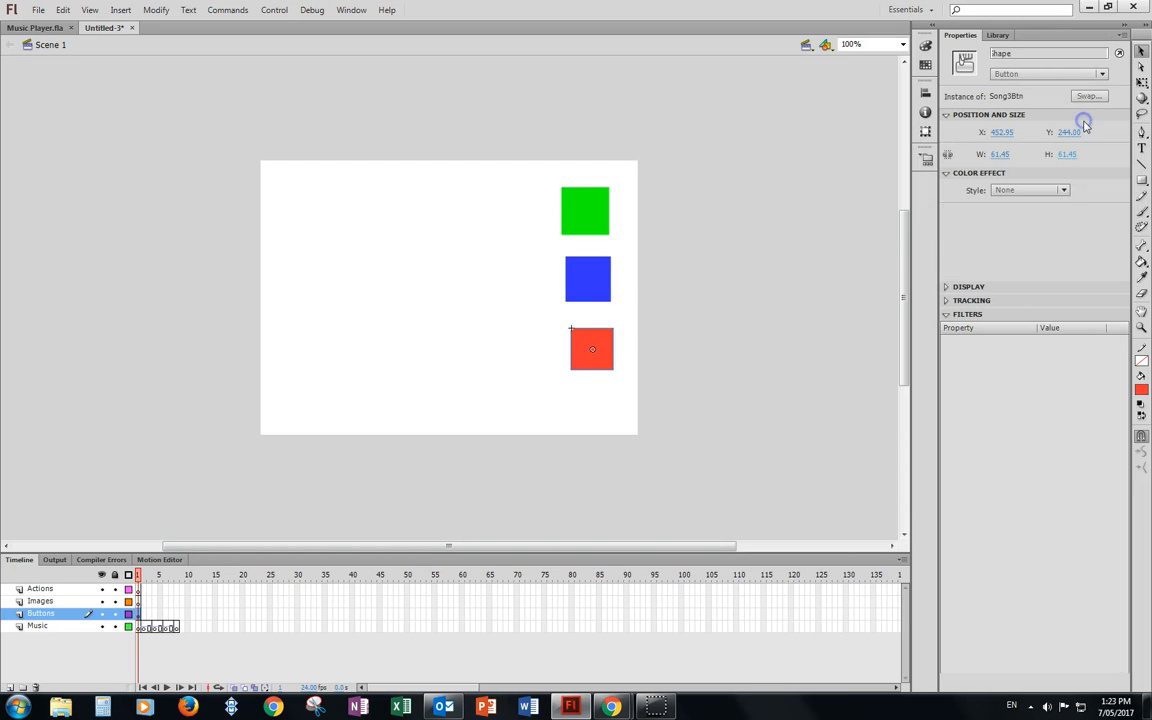
Shift the blue button left to about X 411 and the red button right to about X 462.
{"action": "left_click", "coordinate": [596, 284]}
{"action": "left_click_drag", "start_coordinate": [581, 337], "coordinate": [588, 344]}
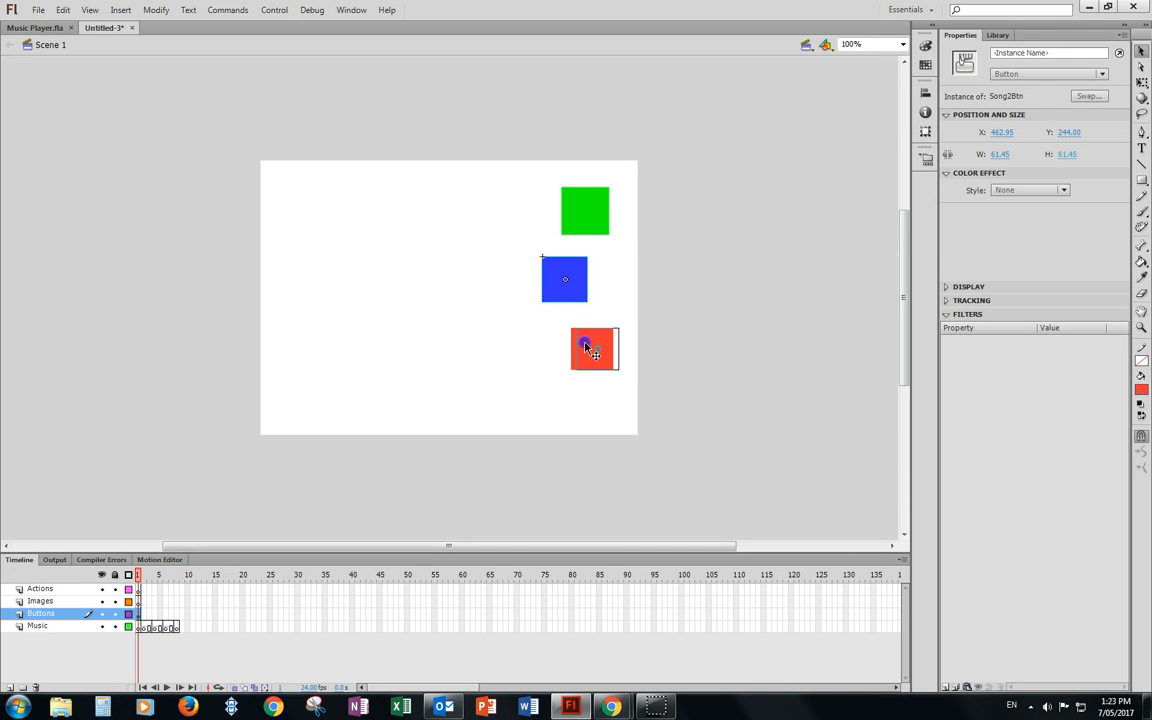
Lock the width and height values together and set the green button's width to 70 px.
{"action": "left_click", "coordinate": [583, 217]}
{"action": "left_click", "coordinate": [587, 219]}
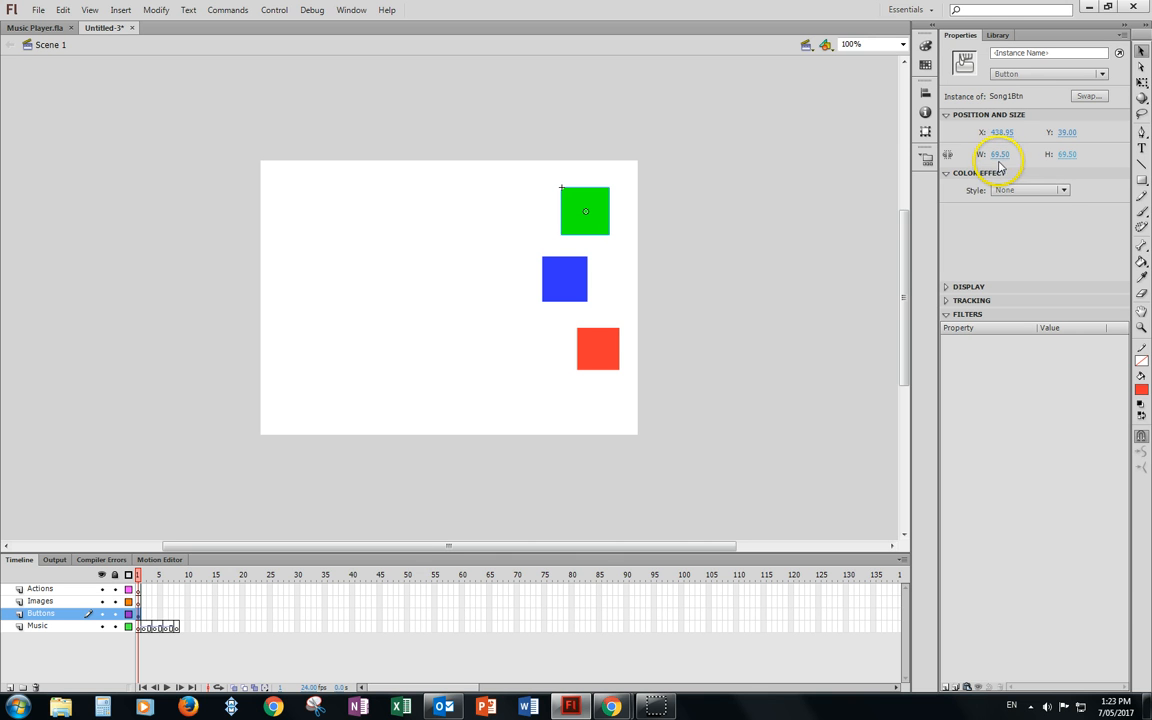
{"action": "left_click", "coordinate": [948, 156]}
{"action": "left_click", "coordinate": [999, 156]}
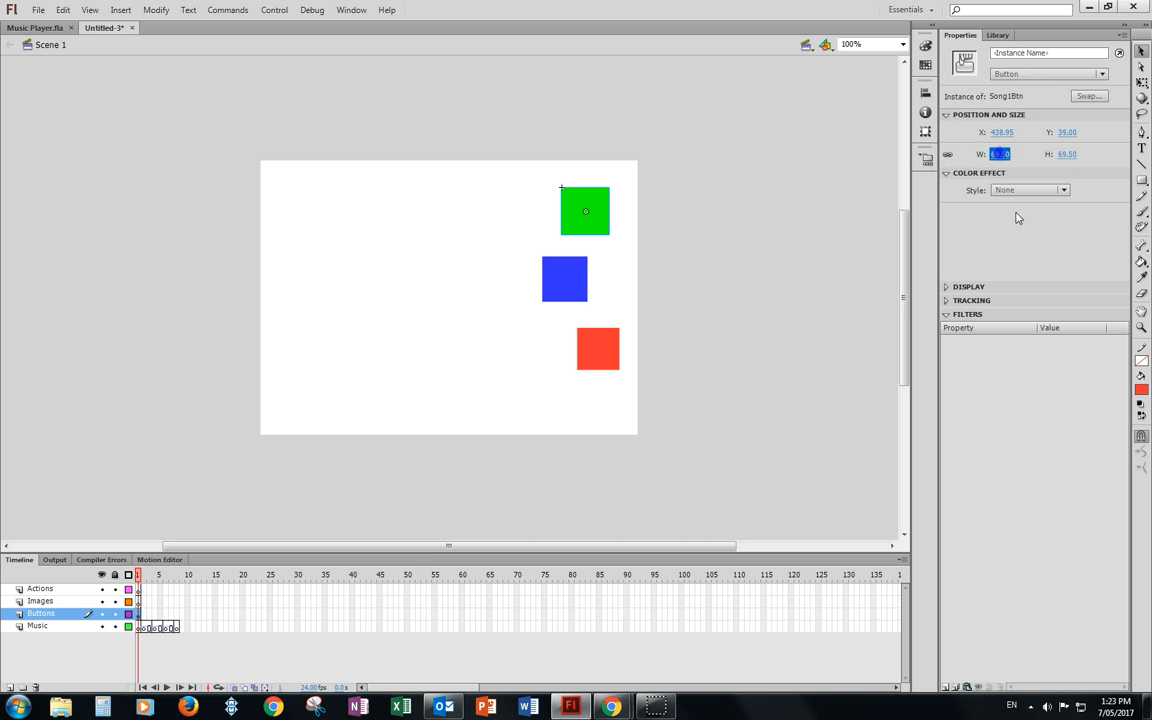
{"action": "type", "text": "7"}
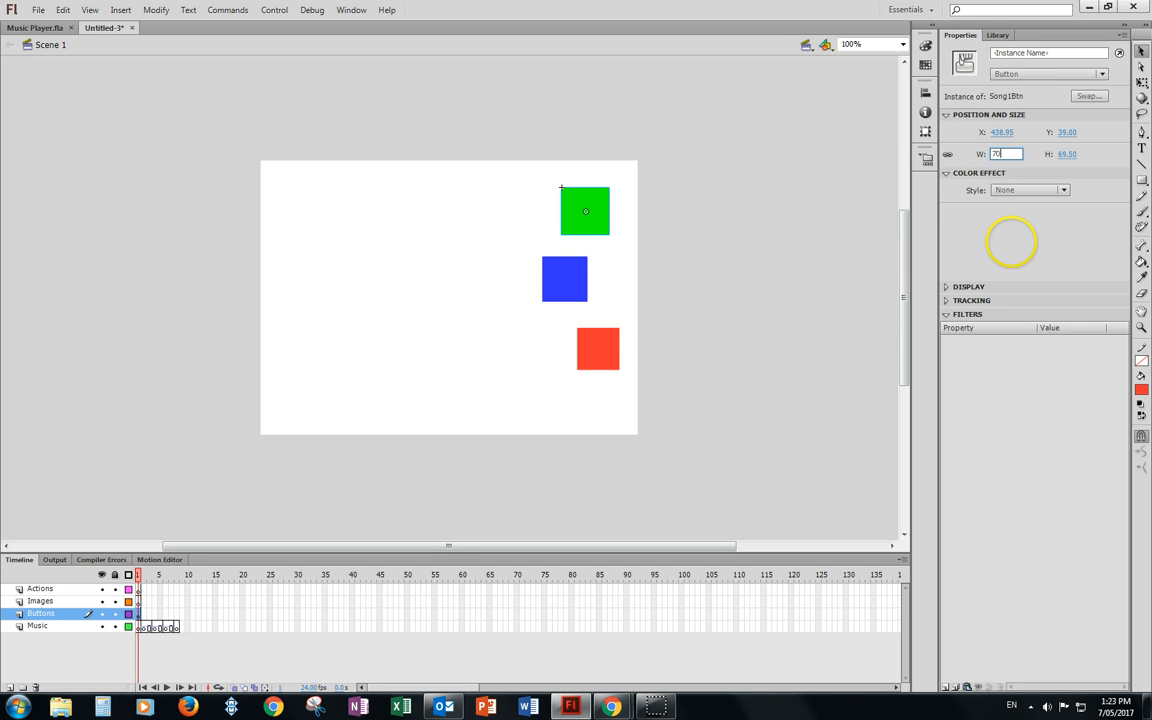
{"action": "type", "text": "00"}
{"action": "key", "text": "Return"}
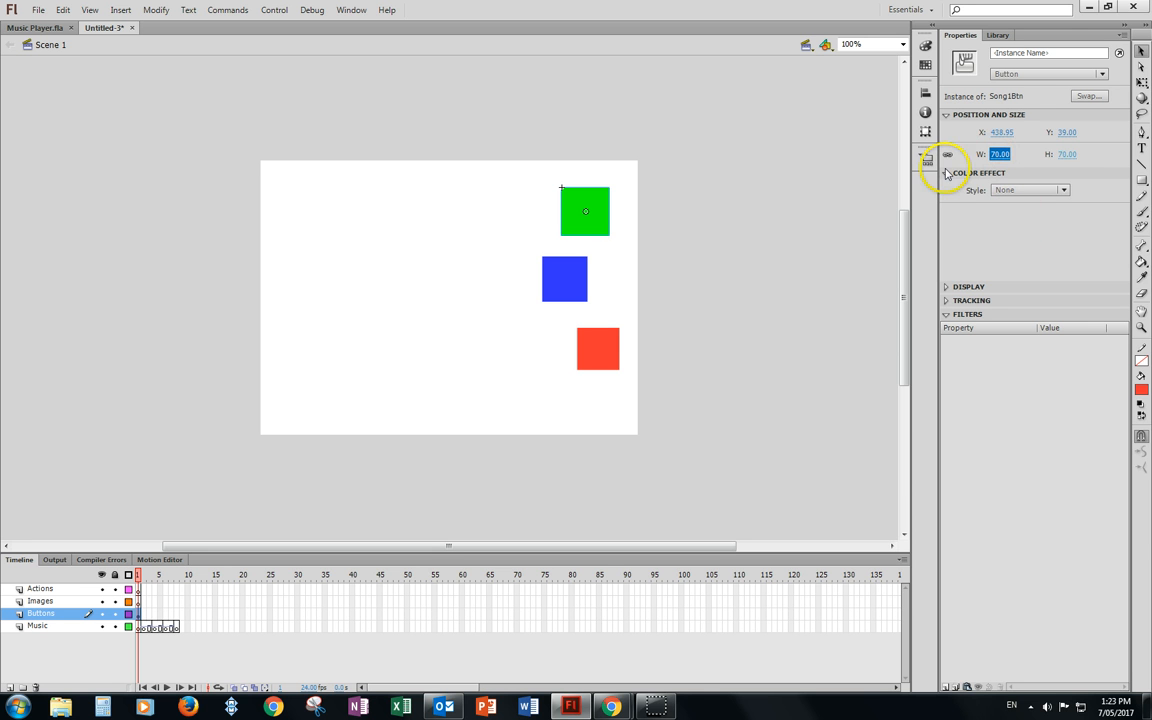
Set the blue button's width to 70 px with its proportions locked.
{"action": "left_click", "coordinate": [574, 284]}
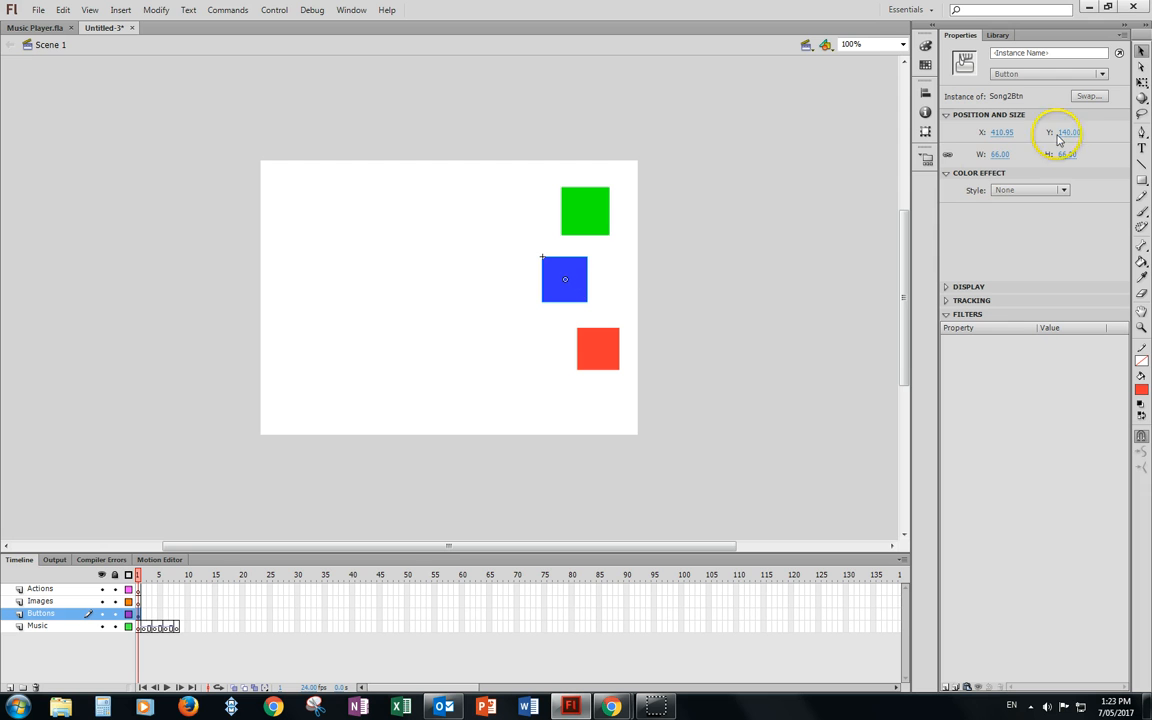
{"action": "left_click", "coordinate": [998, 154]}
{"action": "type", "text": "2"}
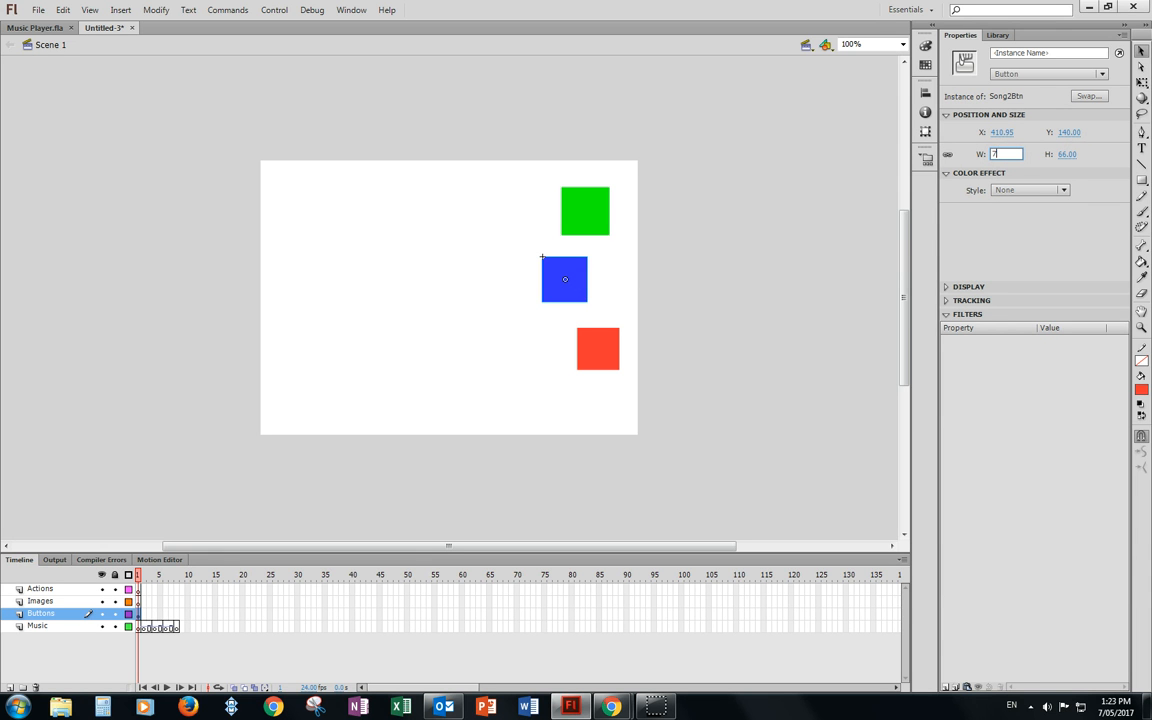
{"action": "type", "text": "0"}
{"action": "key", "text": "Return"}
Set the red button's width to 70 px with its proportions locked.
{"action": "left_click", "coordinate": [607, 347]}
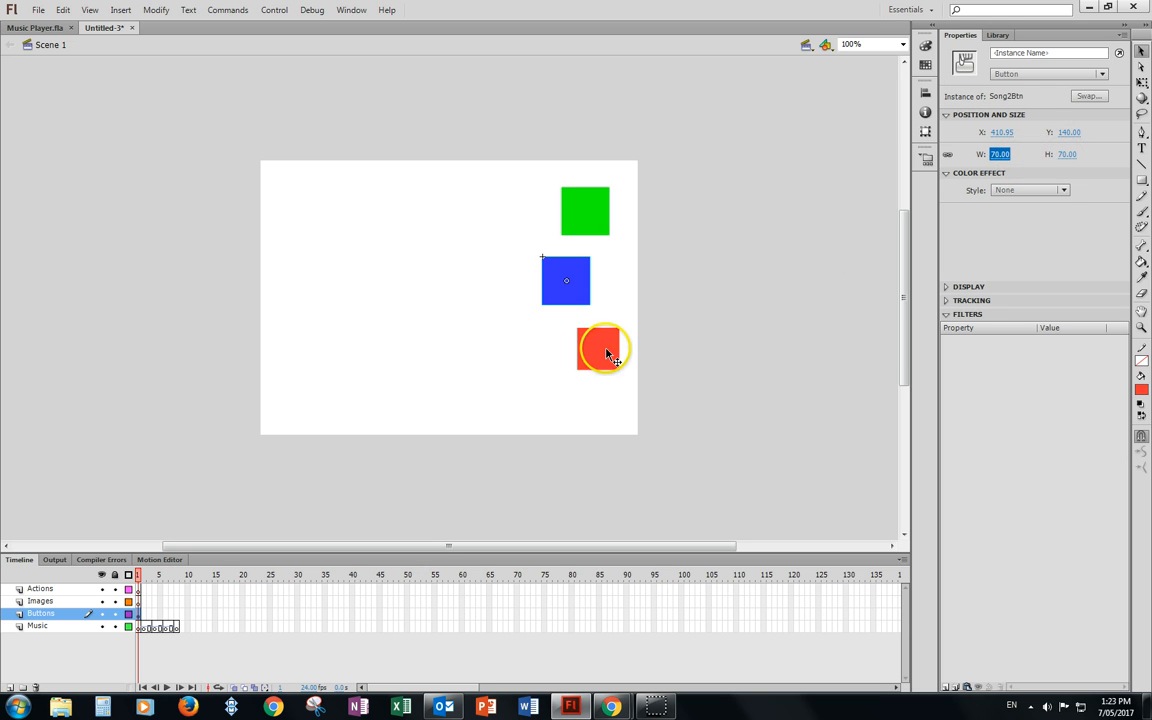
{"action": "left_click", "coordinate": [1001, 154]}
{"action": "type", "text": "70"}
{"action": "key", "text": "Return"}
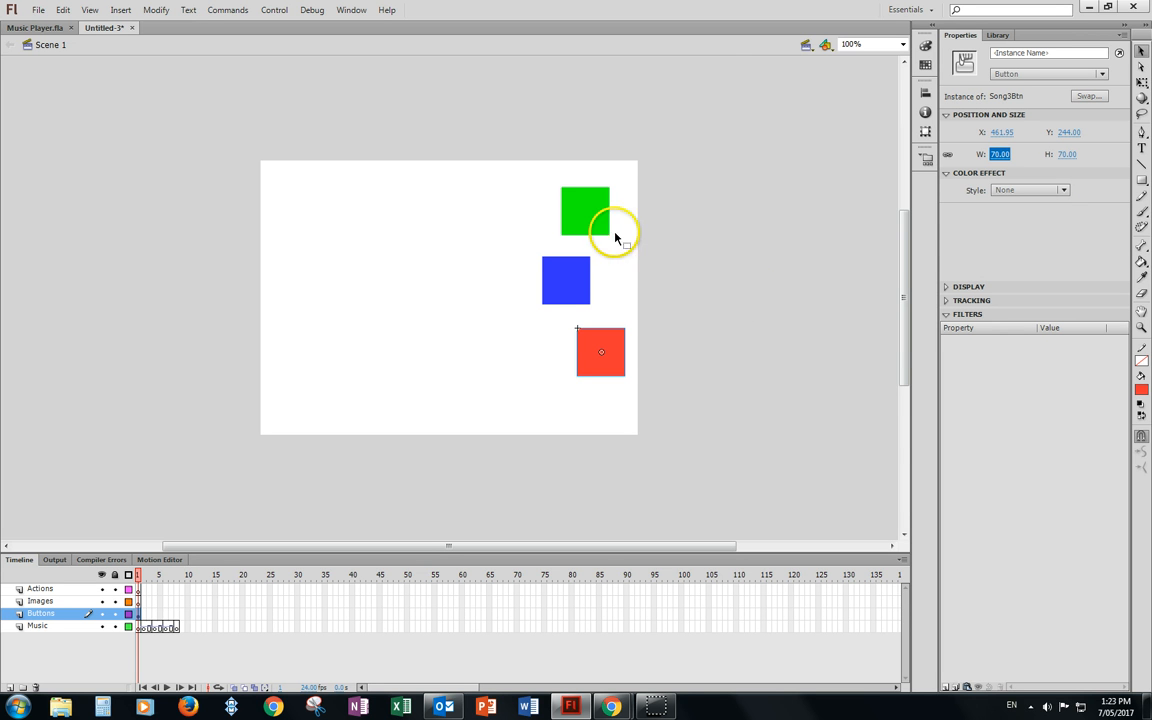
Move all three buttons lower, green to about Y 92, blue to about X 453, Y 192, and red near the stage's lower edge.
{"action": "left_click_drag", "start_coordinate": [589, 215], "coordinate": [589, 251]}
{"action": "left_click_drag", "start_coordinate": [605, 347], "coordinate": [603, 318]}
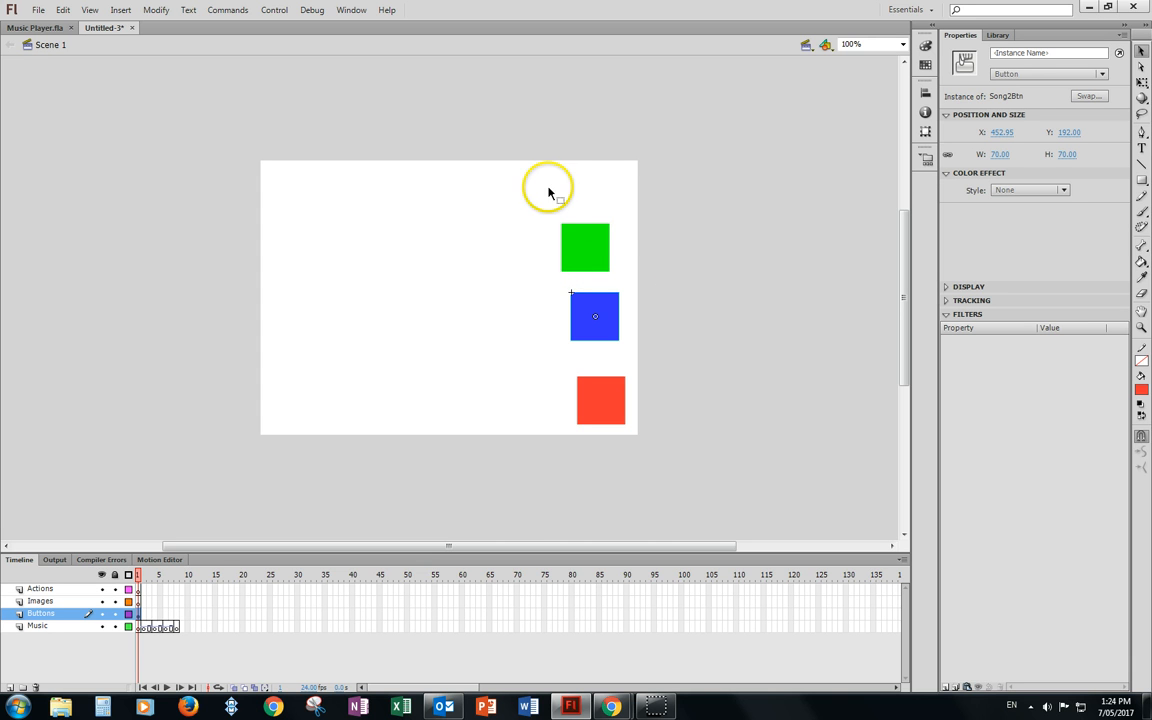
Align the green, blue and red buttons to their right edges.
{"action": "left_click_drag", "start_coordinate": [546, 188], "coordinate": [662, 448]}
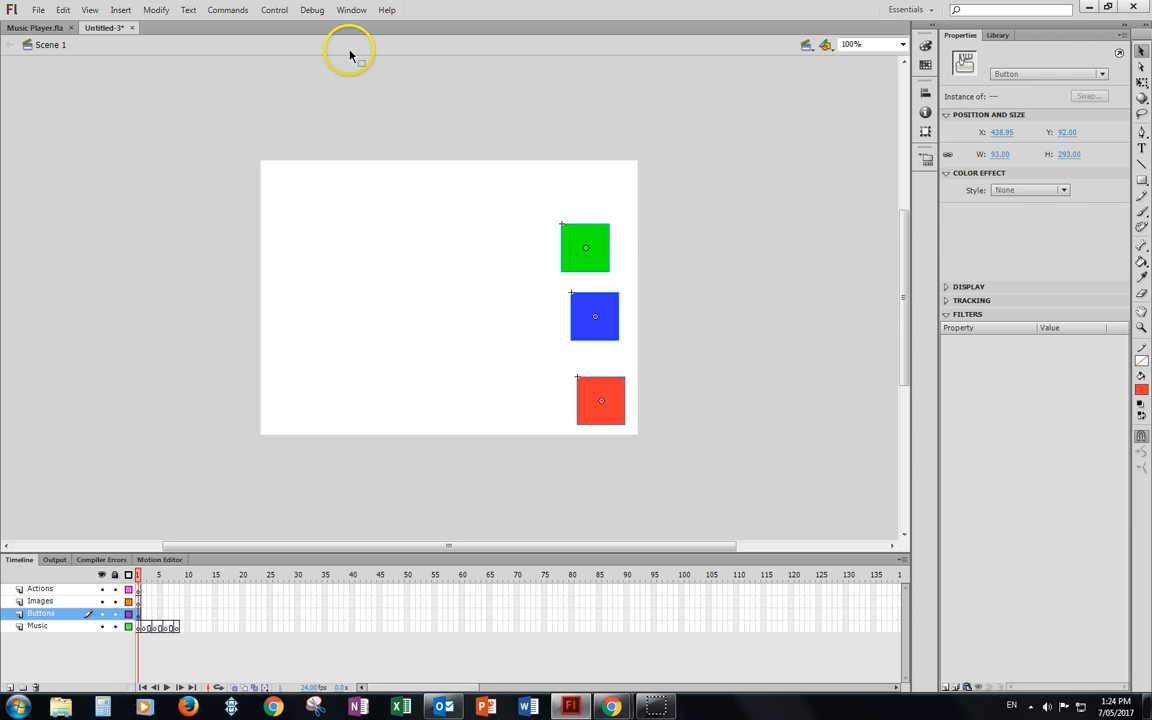
{"action": "left_click", "coordinate": [159, 12]}
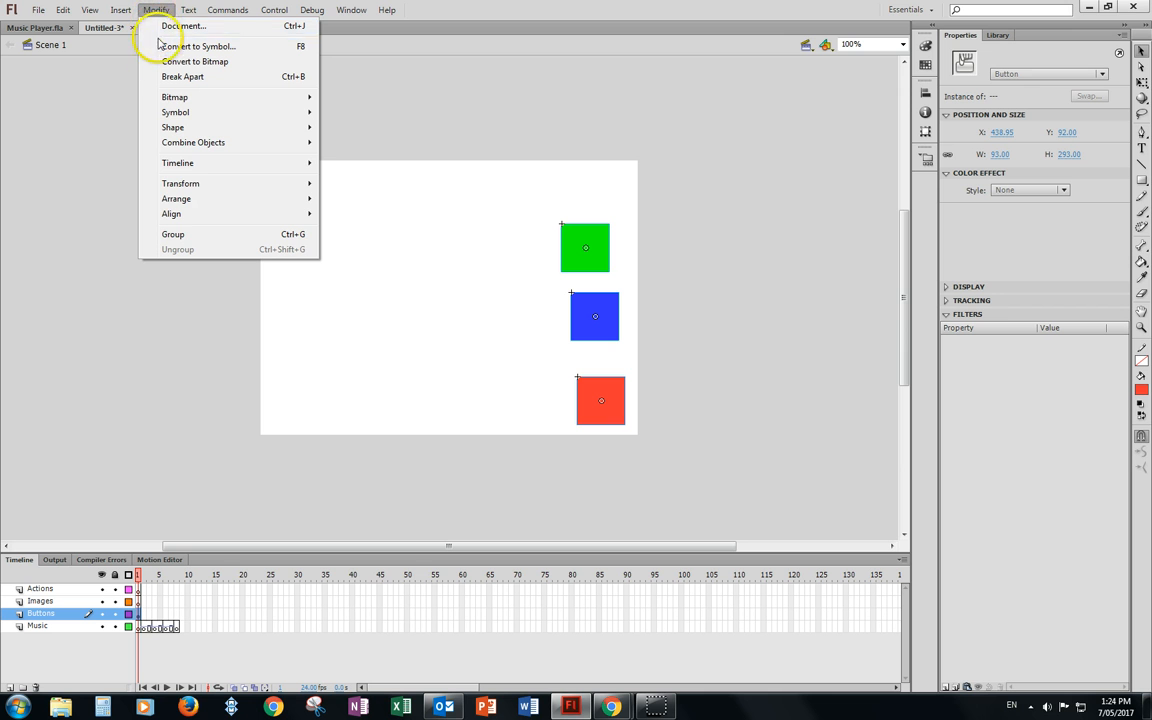
{"action": "mouse_move", "coordinate": [172, 216]}
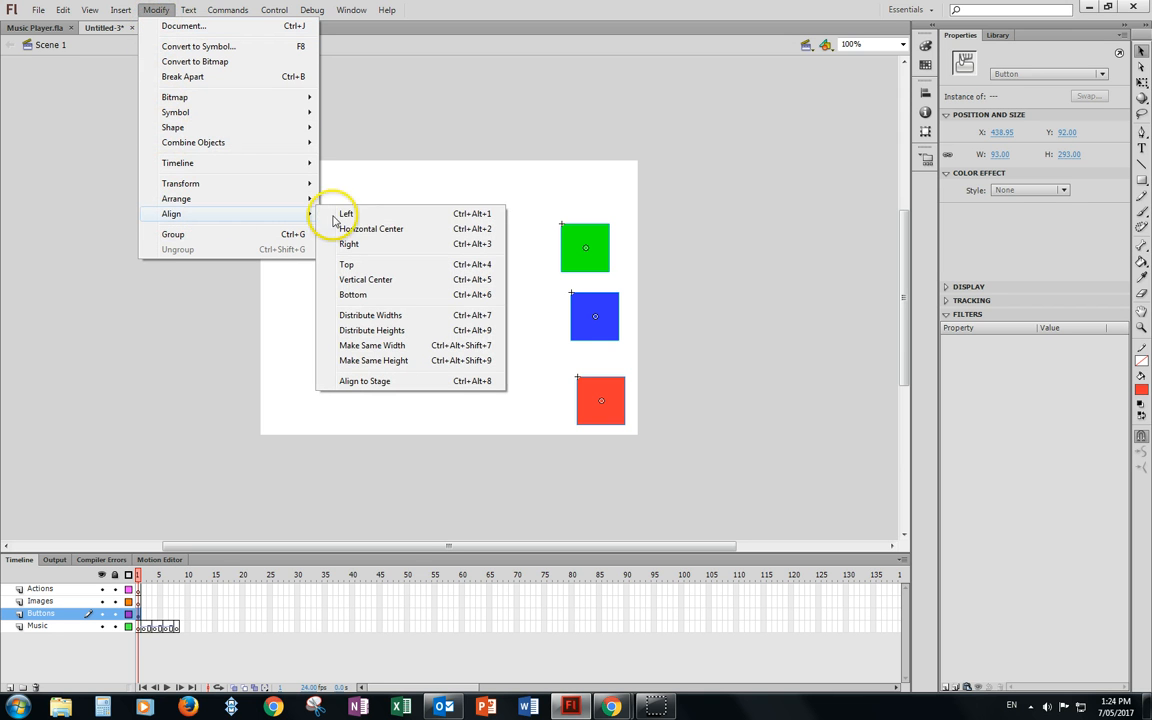
{"action": "left_click", "coordinate": [347, 244]}
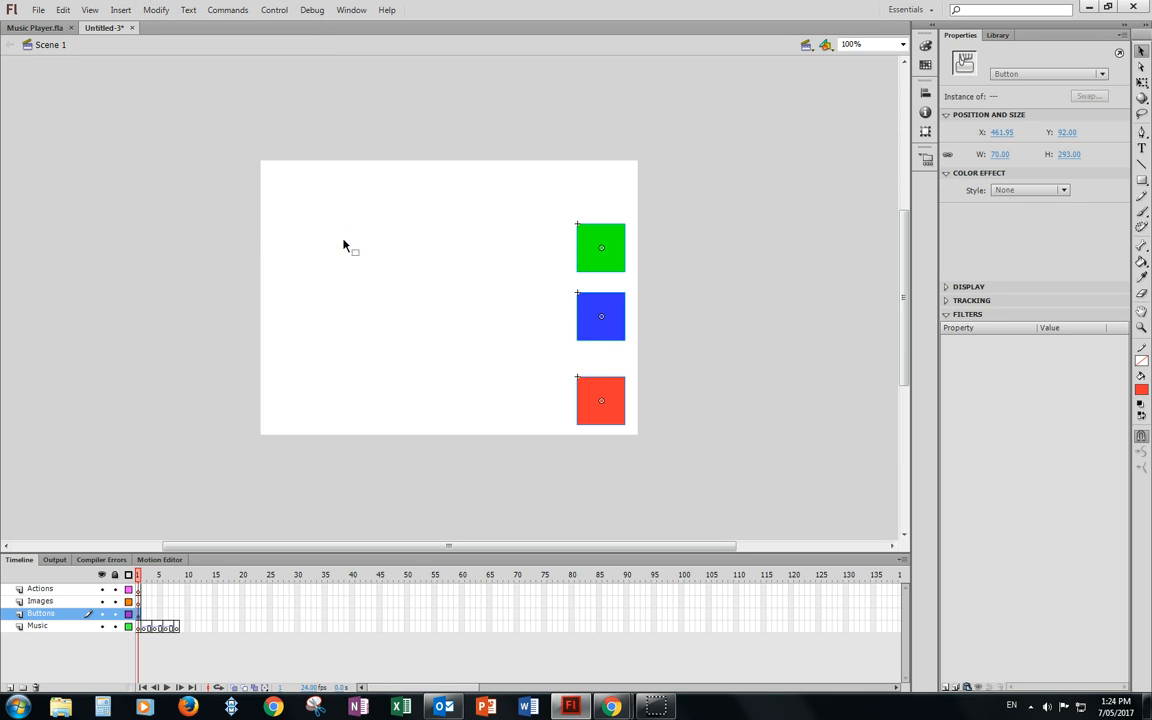
Space the three buttons evenly in the vertical direction with Distribute Heights, and deselect them.
{"action": "left_click", "coordinate": [162, 11]}
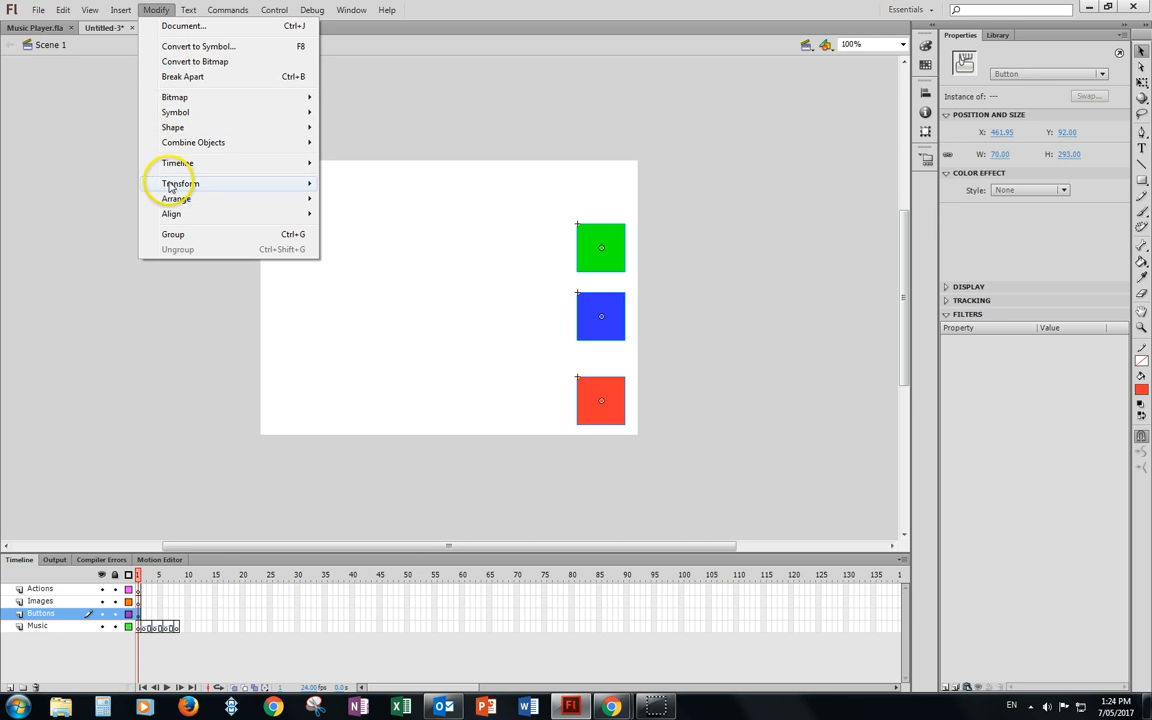
{"action": "mouse_move", "coordinate": [172, 203]}
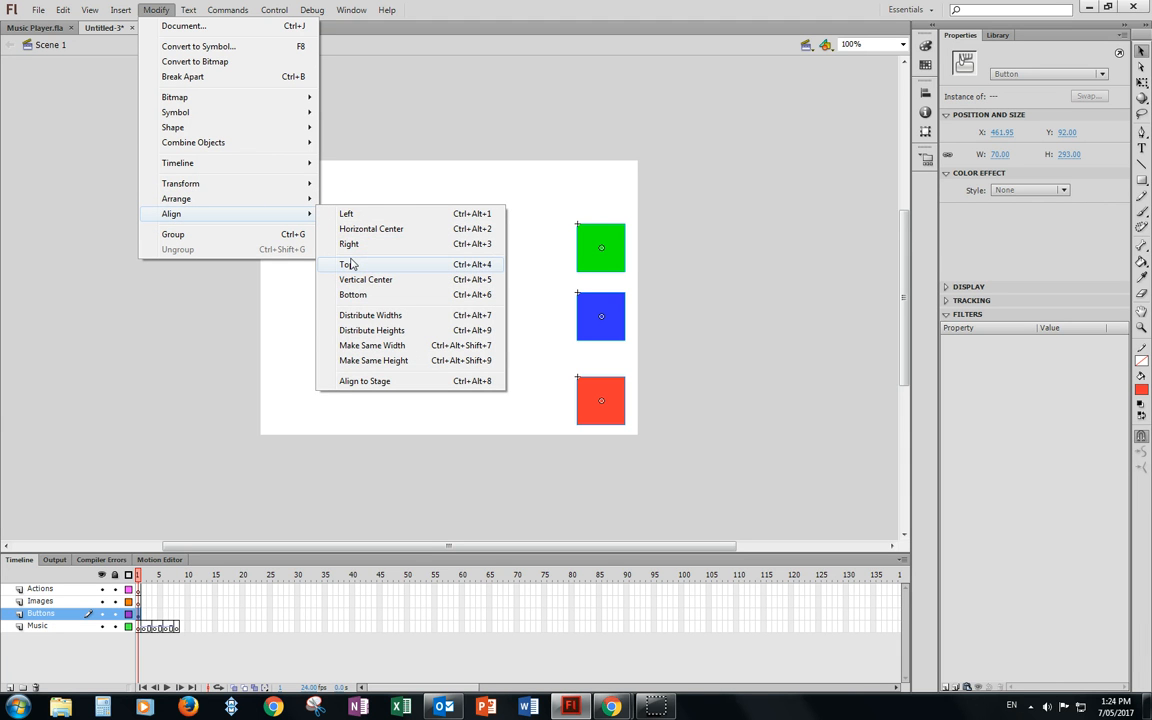
{"action": "left_click", "coordinate": [352, 331]}
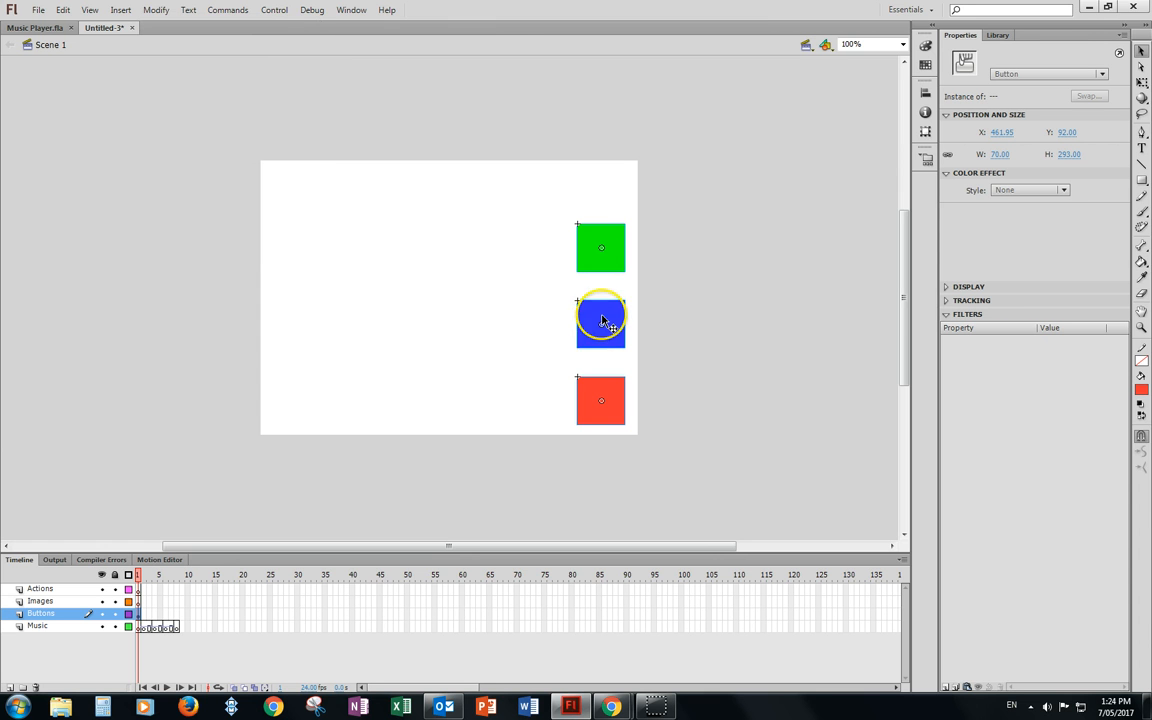
{"action": "left_click", "coordinate": [669, 325]}
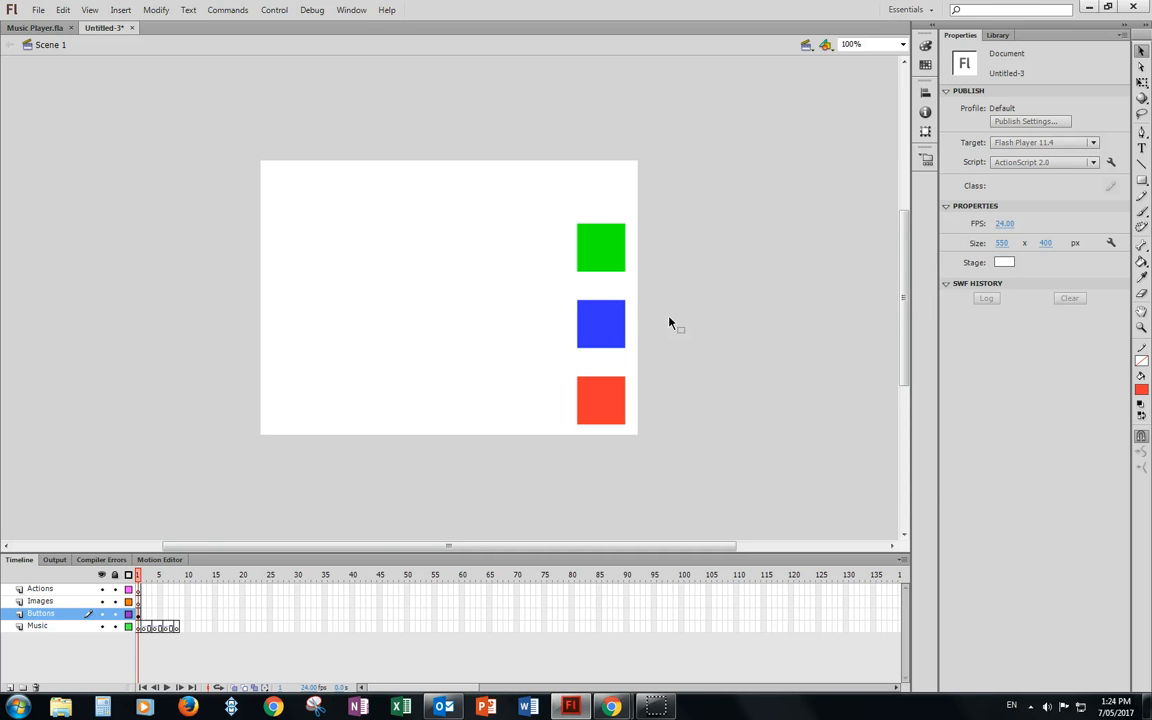
Open the green button's script and add an on (release) mouse event handler to it.
{"action": "left_click", "coordinate": [601, 247]}
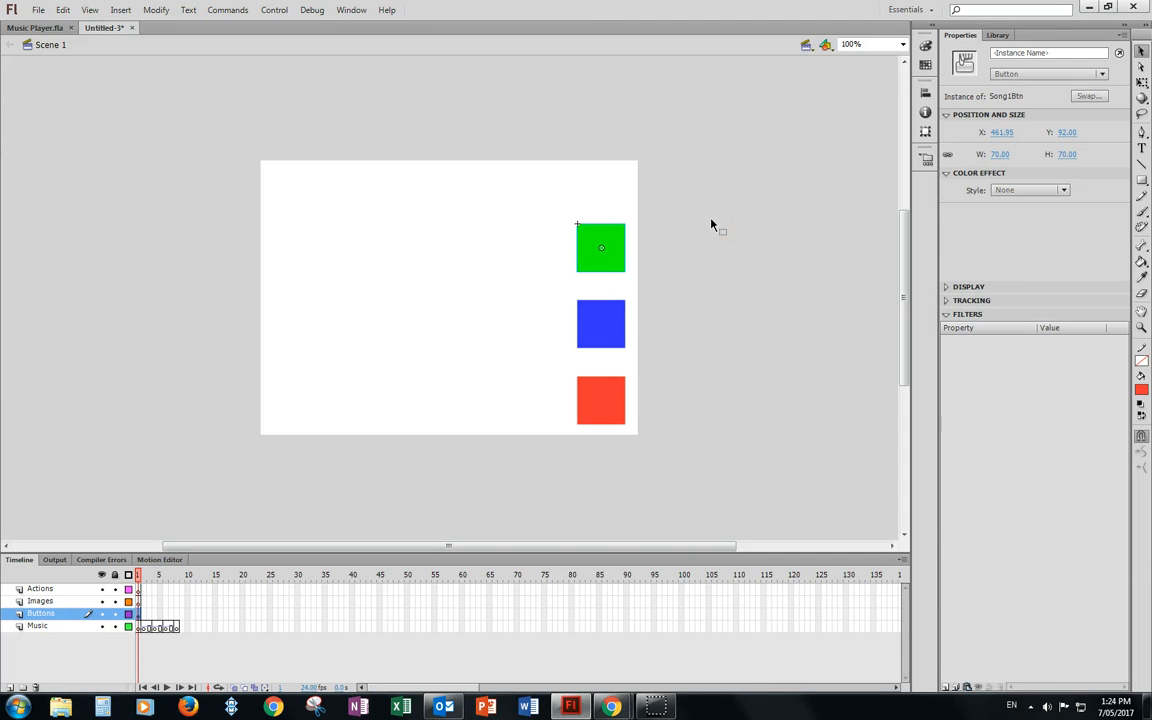
{"action": "key", "text": "F9"}
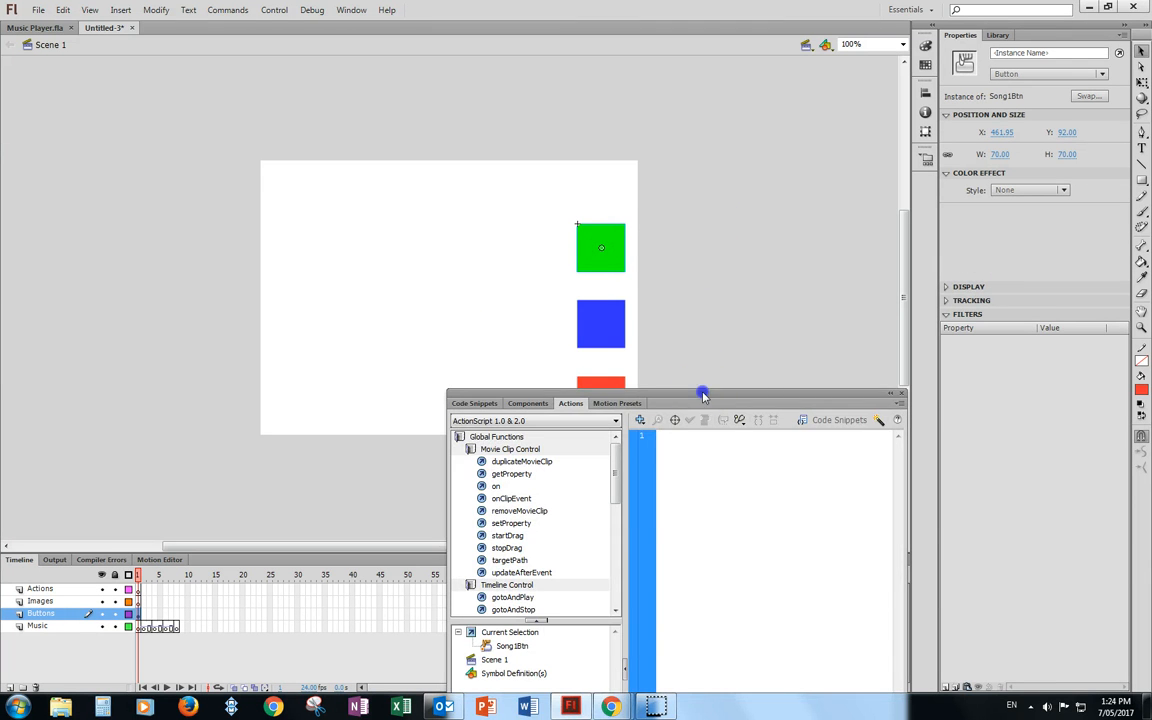
{"action": "left_click_drag", "start_coordinate": [703, 395], "coordinate": [353, 143]}
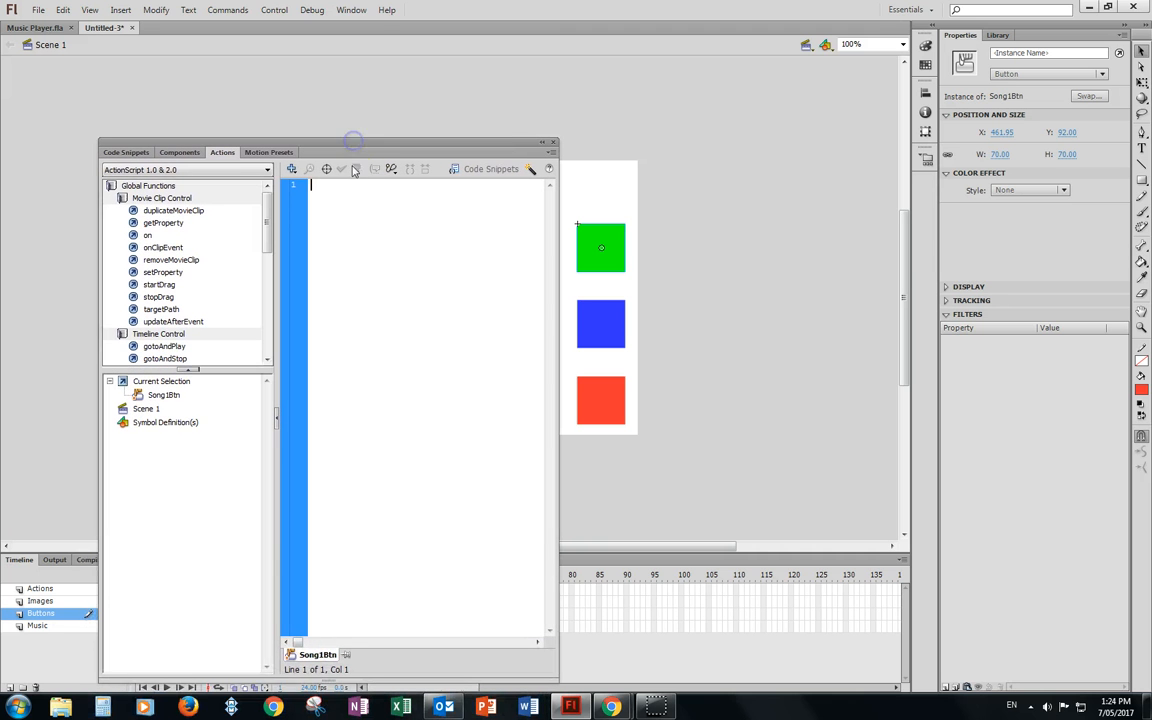
{"action": "left_click", "coordinate": [349, 183]}
{"action": "left_click", "coordinate": [110, 186]}
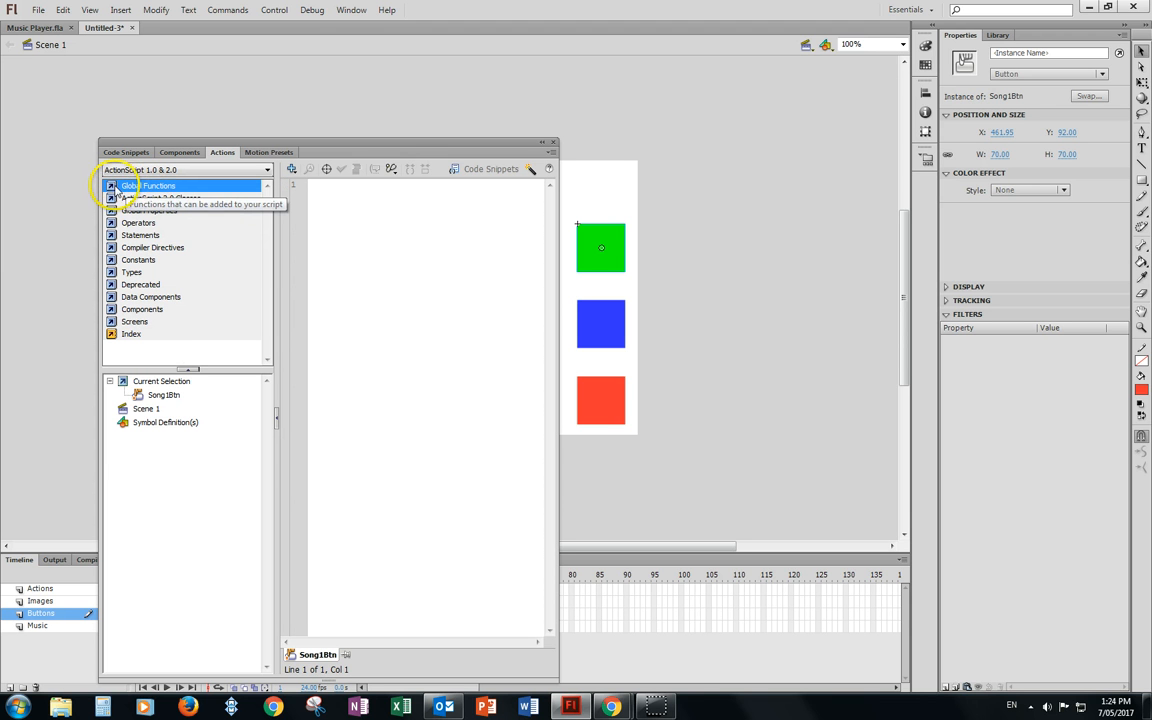
{"action": "left_click", "coordinate": [112, 187]}
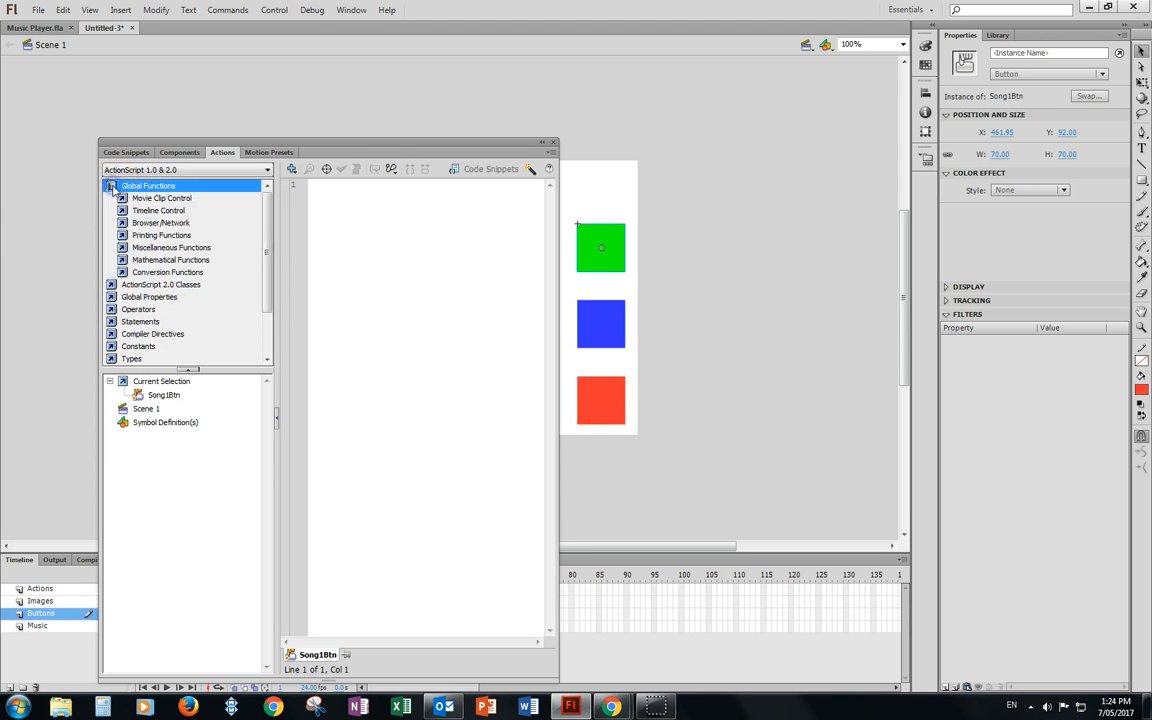
{"action": "left_click", "coordinate": [122, 198]}
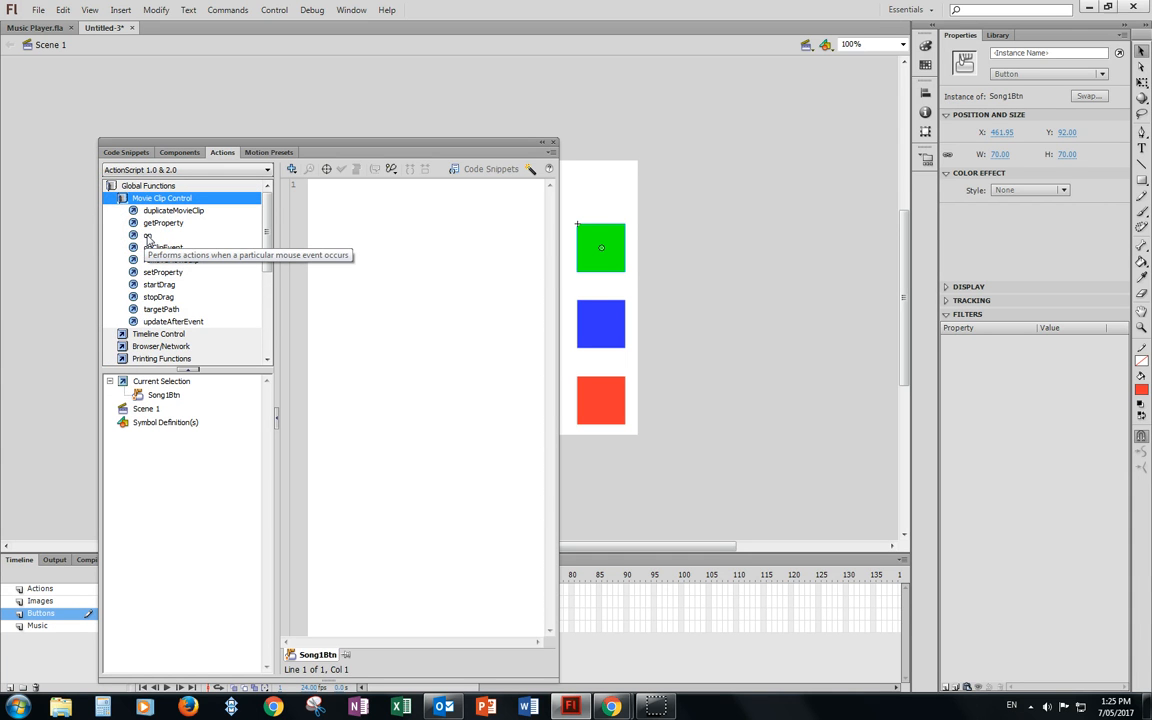
{"action": "double_click", "coordinate": [147, 236]}
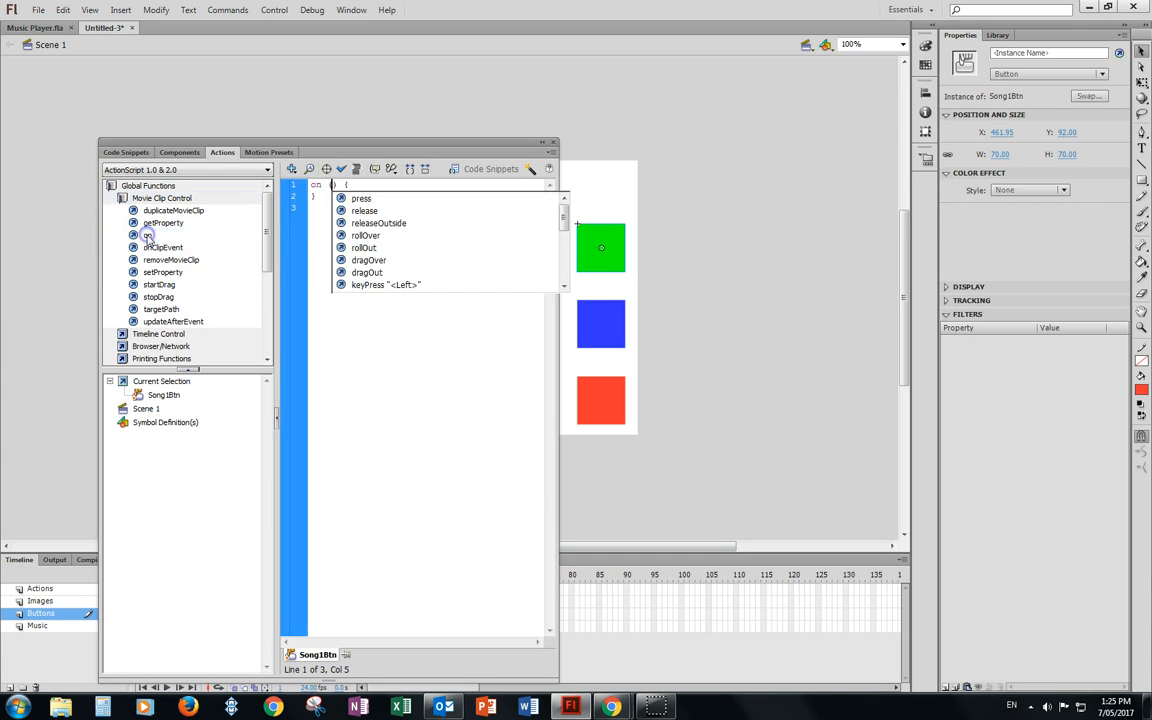
{"action": "double_click", "coordinate": [364, 211]}
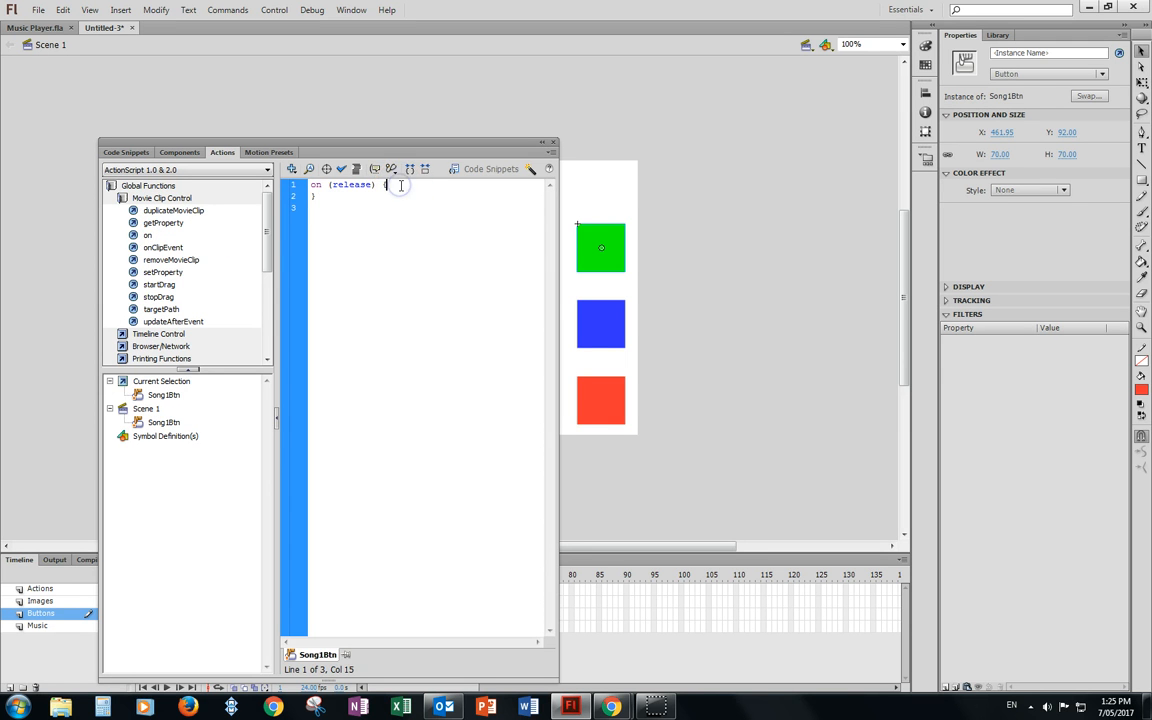
Insert a stopAllSounds() call on a new line inside the green button's release handler.
{"action": "left_click", "coordinate": [404, 185]}
{"action": "key", "text": "Return"}
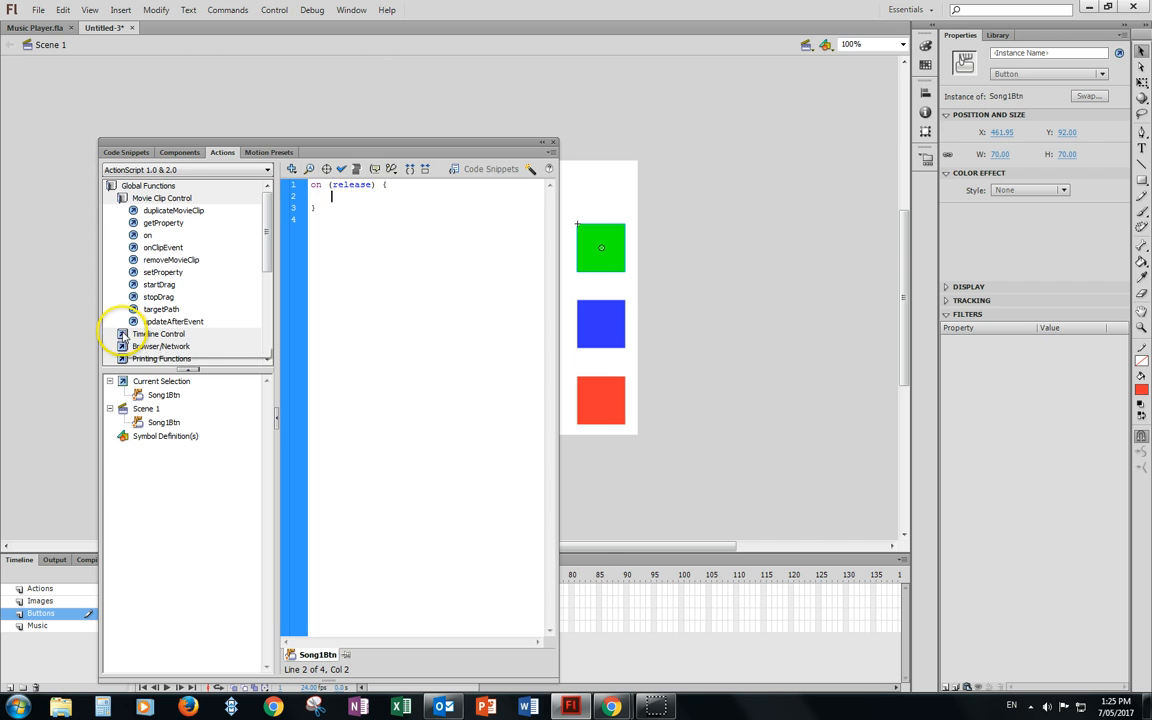
{"action": "left_click", "coordinate": [121, 335]}
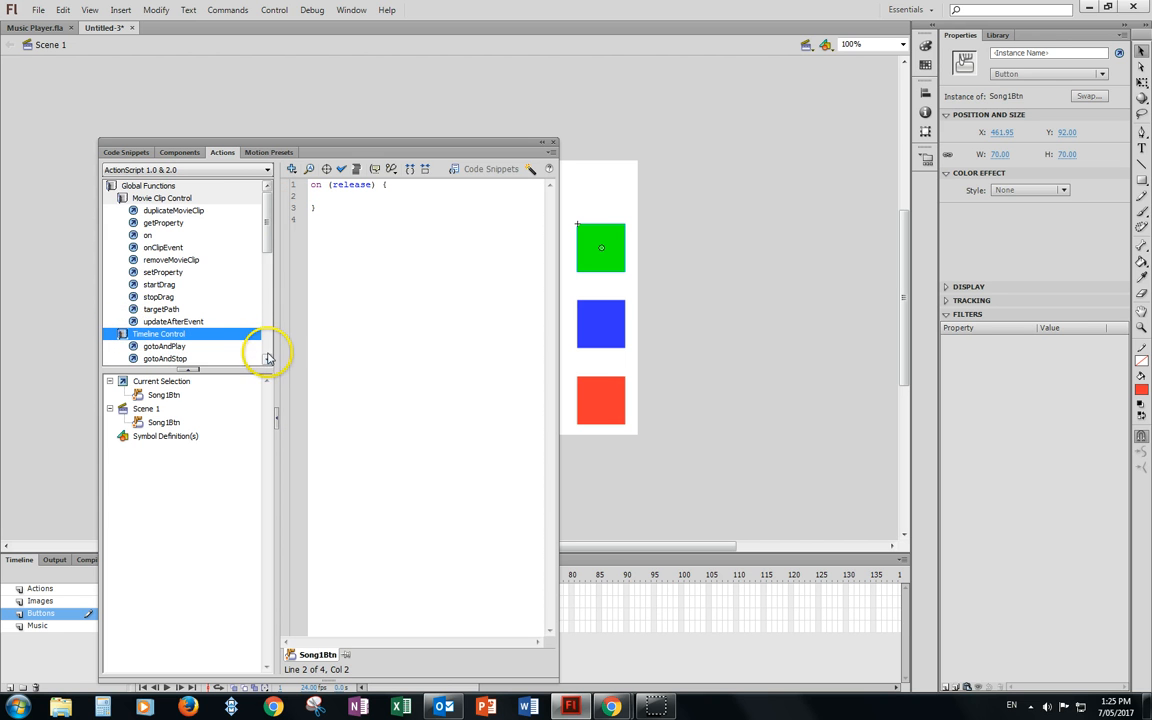
{"action": "left_click_drag", "start_coordinate": [249, 366], "coordinate": [245, 506]}
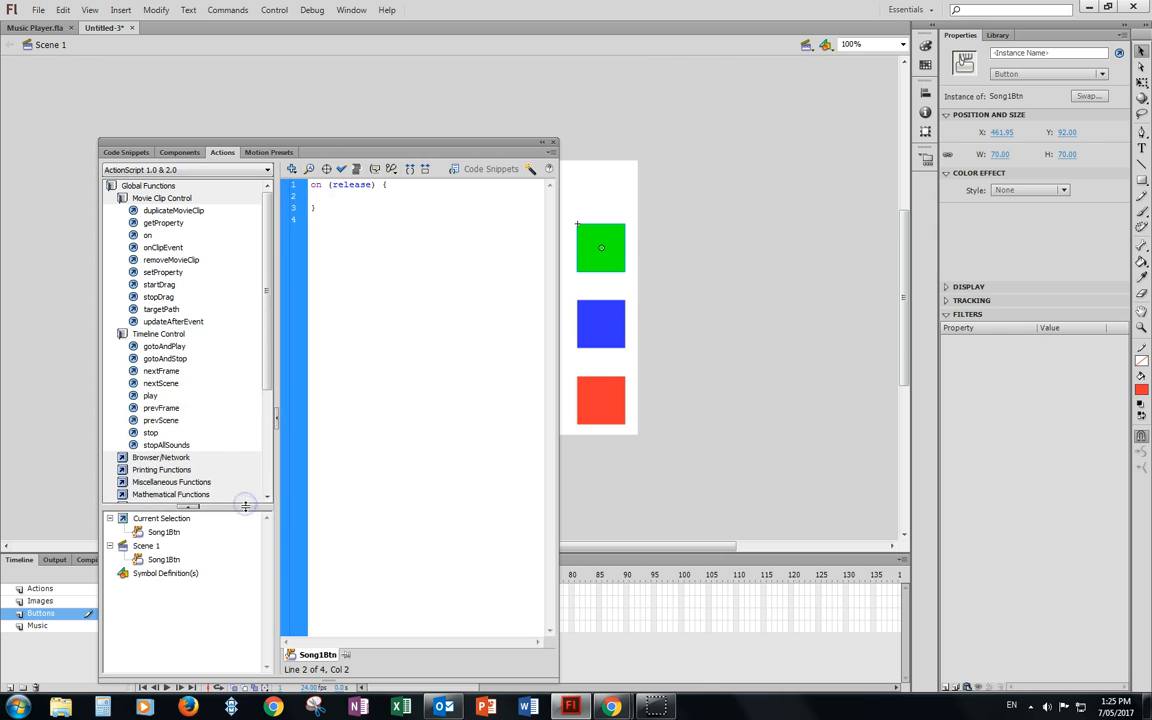
{"action": "double_click", "coordinate": [163, 445]}
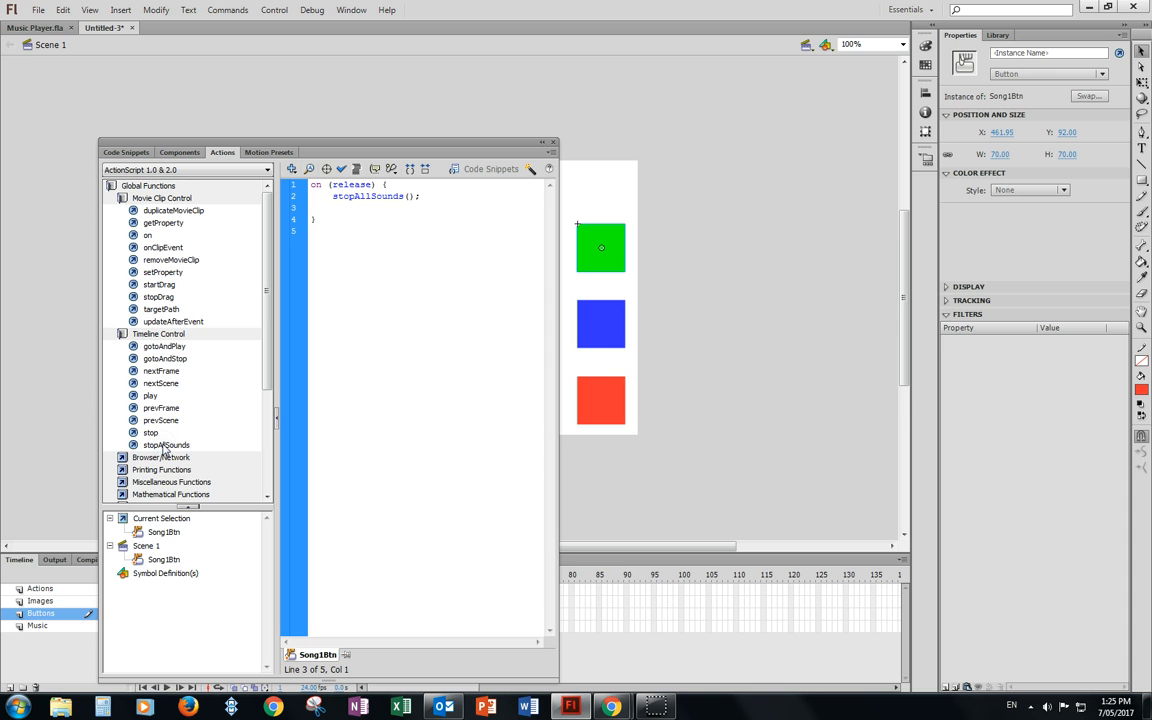
Add an indented gotoAndPlay(2) call below stopAllSounds() in the green button's handler.
{"action": "left_click", "coordinate": [168, 441]}
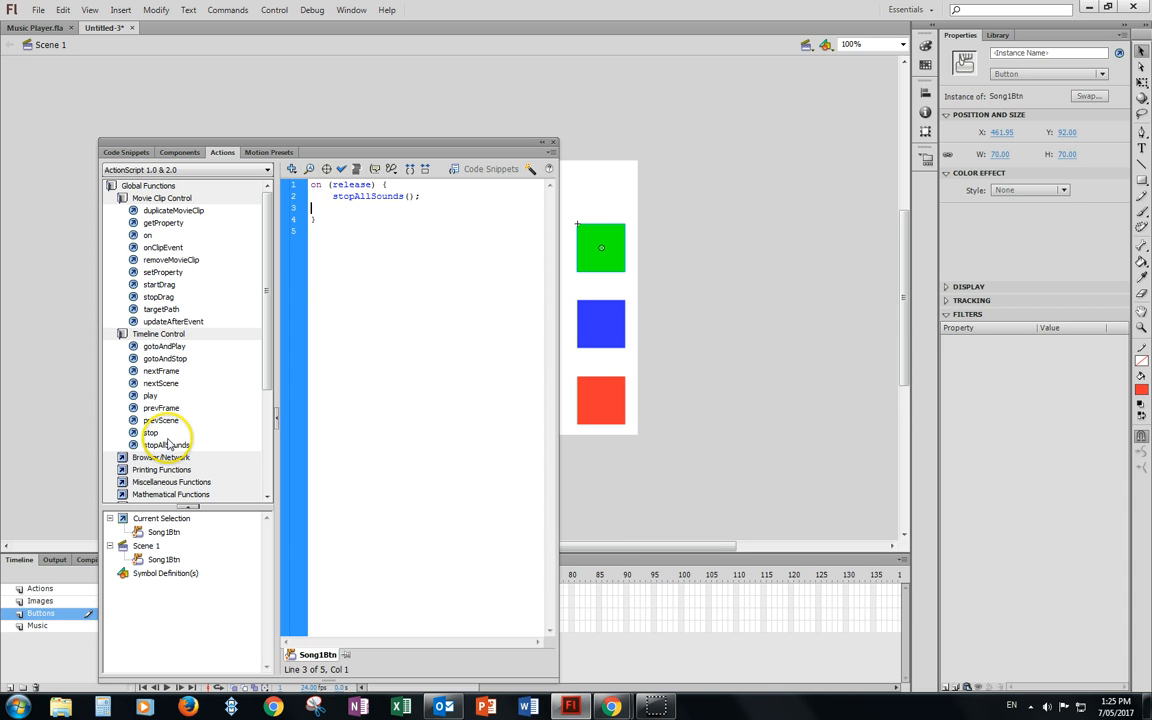
{"action": "key", "text": "Tab"}
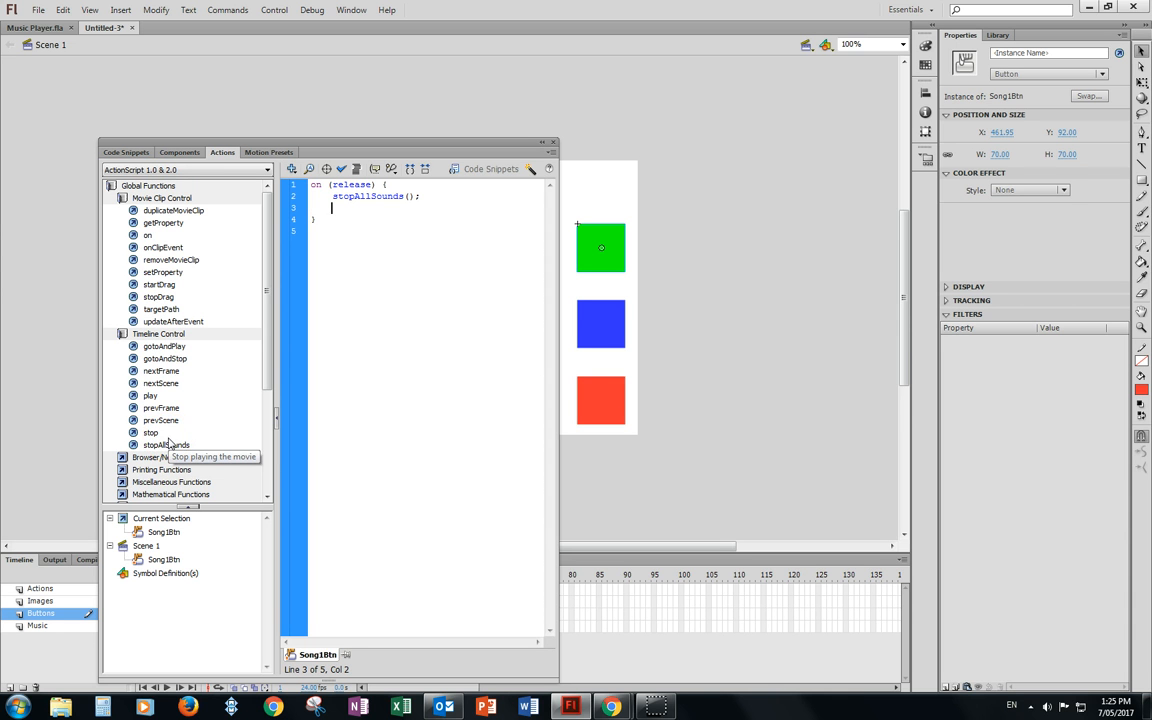
{"action": "double_click", "coordinate": [165, 352]}
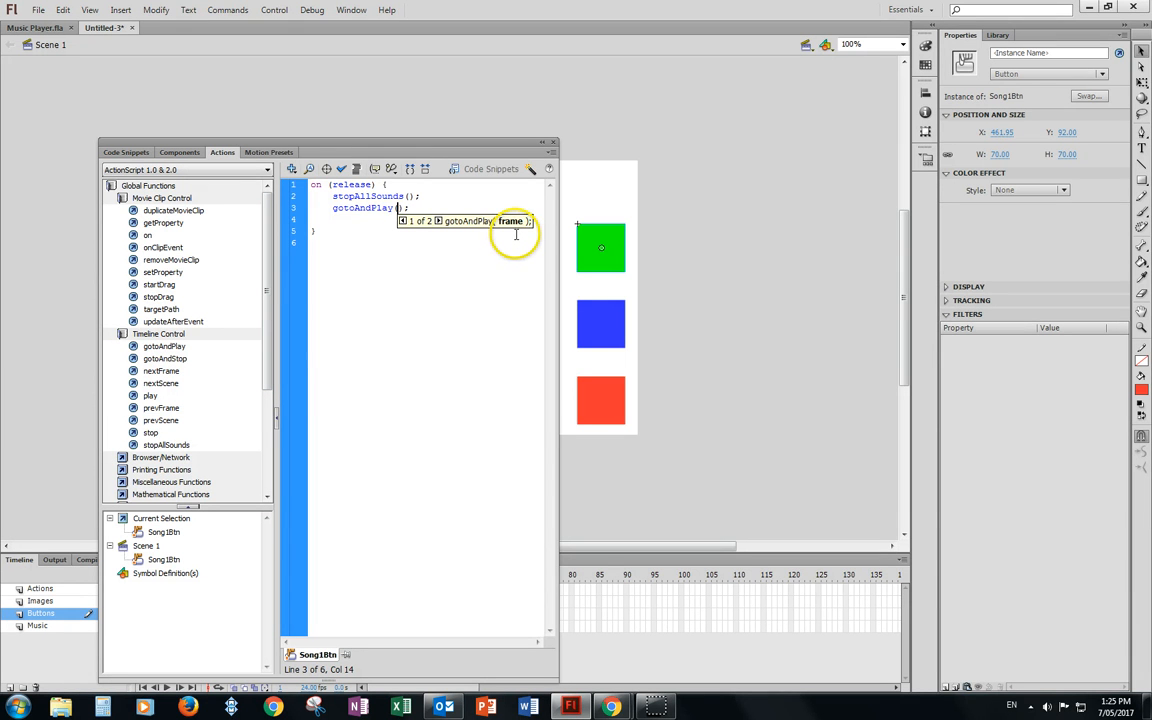
{"action": "left_click", "coordinate": [397, 321]}
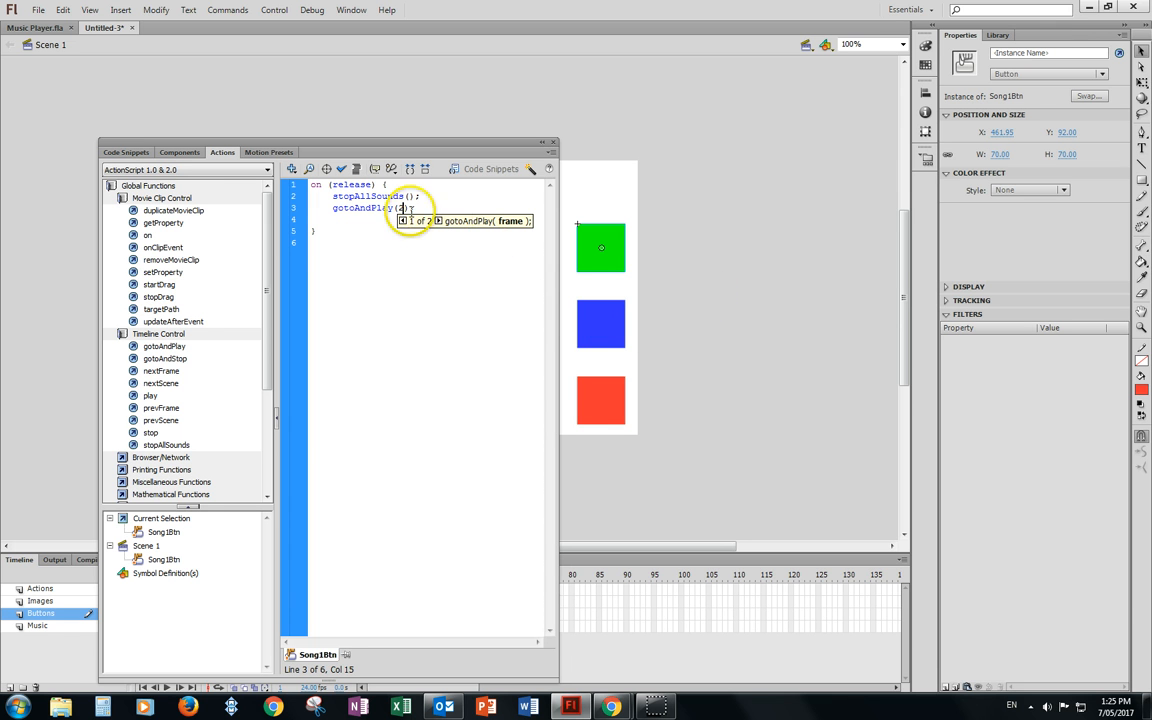
Copy the green button's whole script to the blue button and set its gotoAndPlay frame to 4.
{"action": "left_click", "coordinate": [313, 233]}
{"action": "left_click_drag", "start_coordinate": [313, 233], "coordinate": [275, 168]}
{"action": "key", "text": "ctrl+c"}
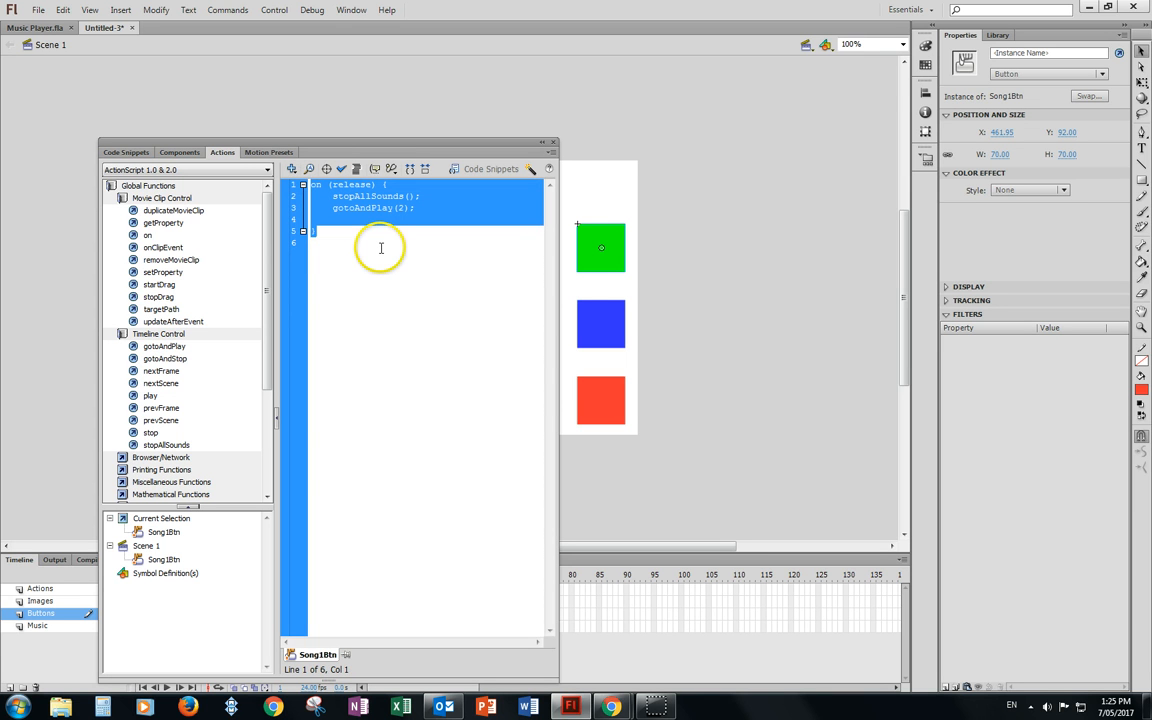
{"action": "left_click", "coordinate": [606, 322]}
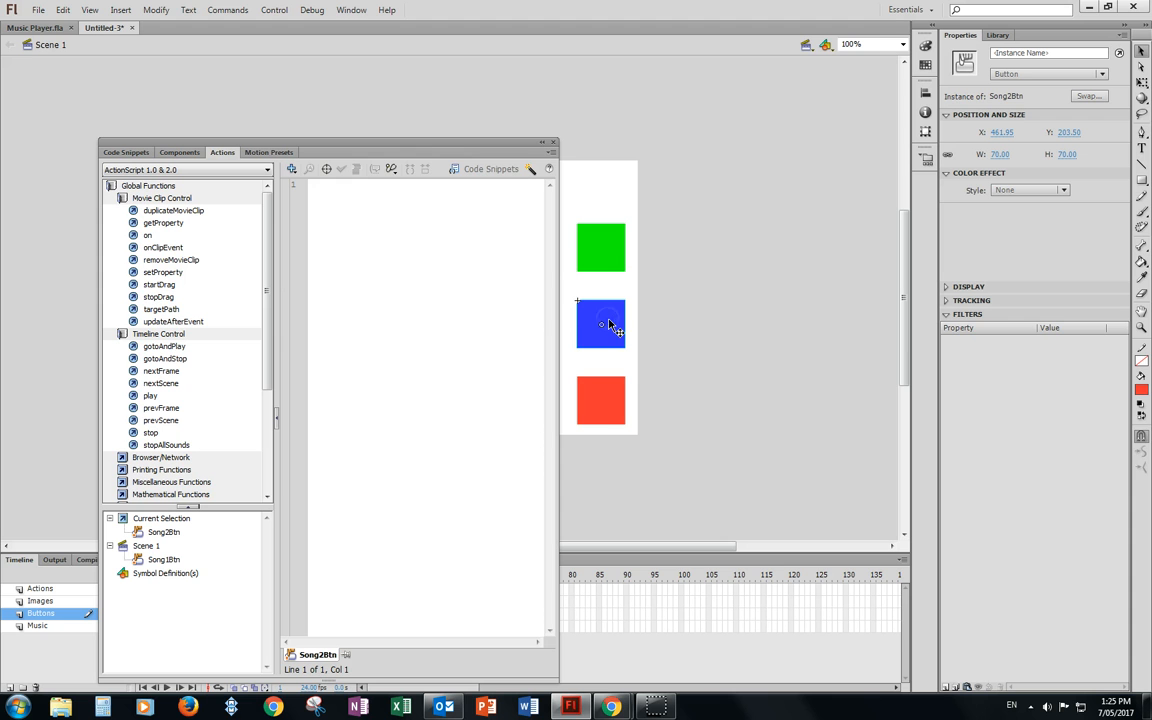
{"action": "left_click", "coordinate": [411, 187]}
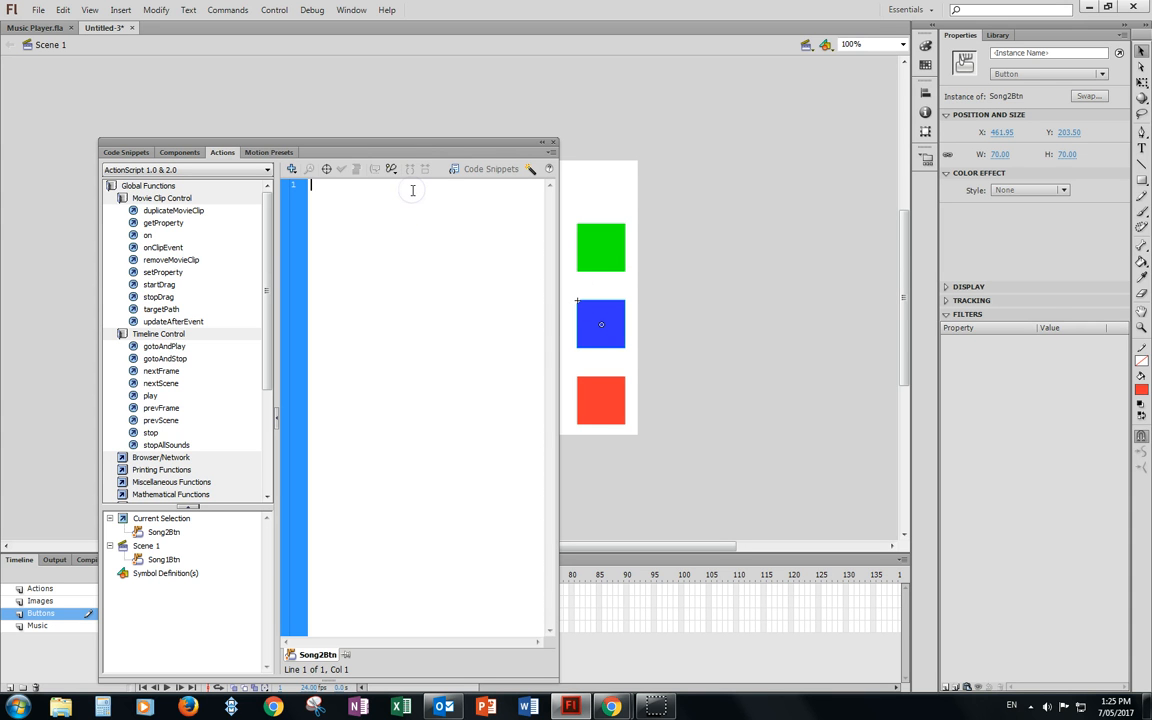
{"action": "key", "text": "ctrl+v"}
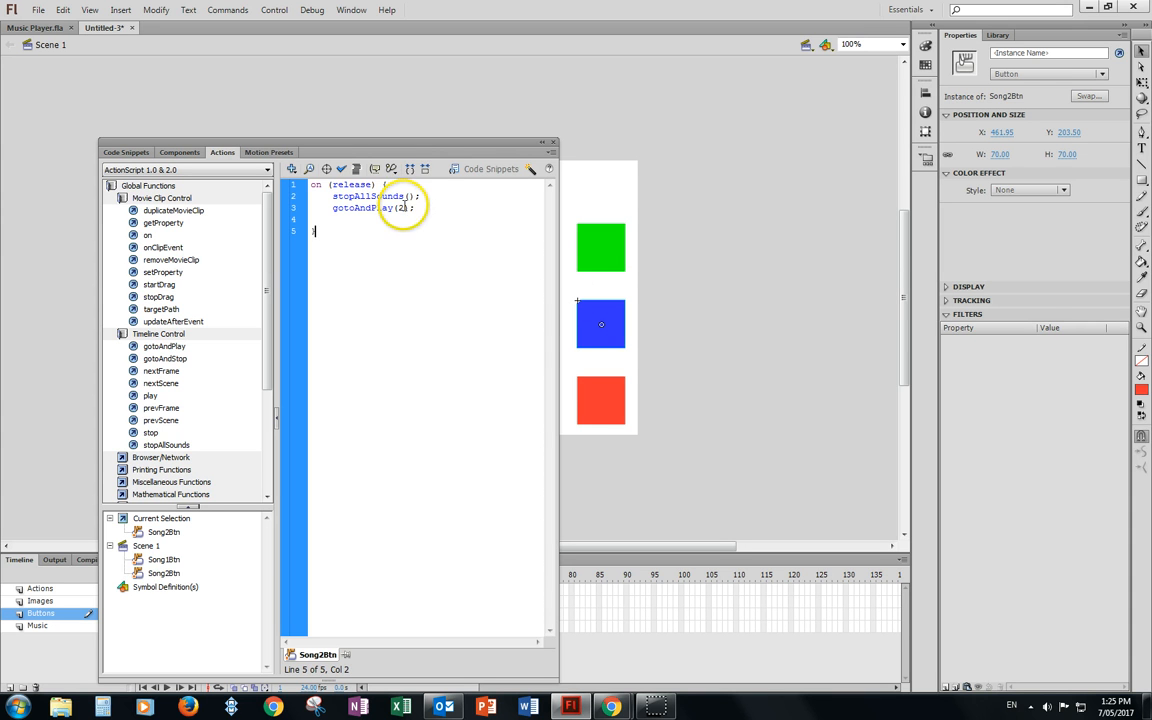
{"action": "left_click", "coordinate": [401, 207]}
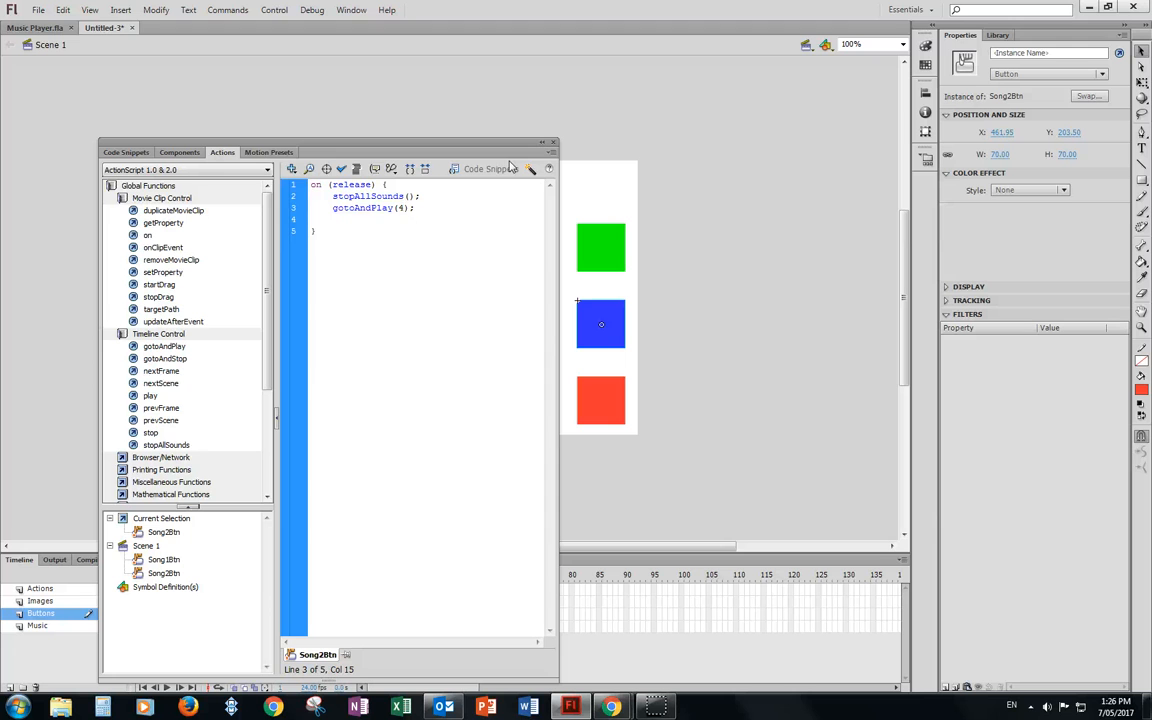
Paste the same script onto the red button, set its gotoAndPlay frame to 6, and close the script editor.
{"action": "left_click", "coordinate": [599, 393]}
{"action": "left_click", "coordinate": [546, 382]}
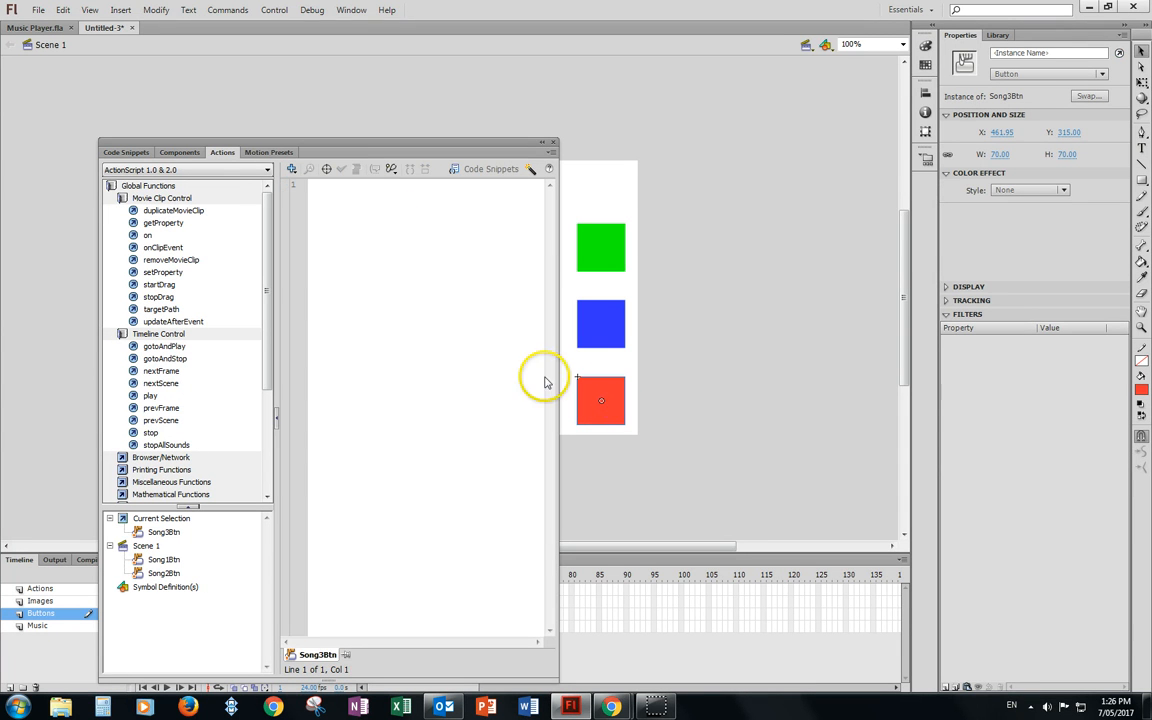
{"action": "left_click", "coordinate": [399, 206]}
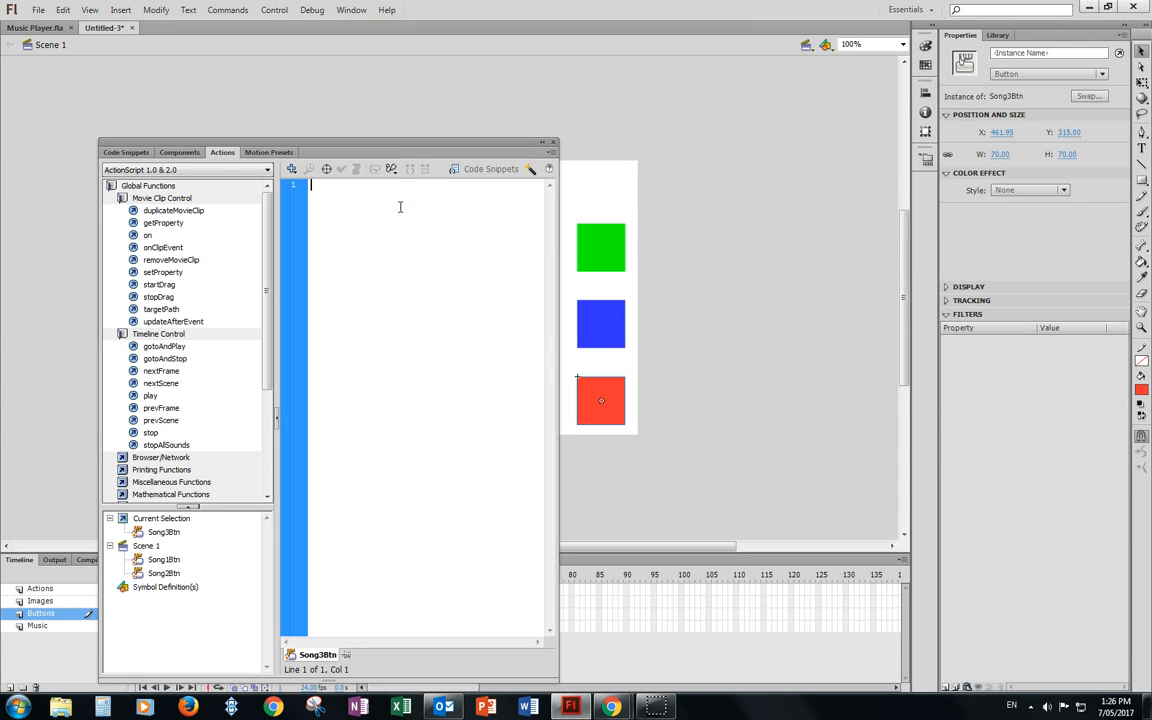
{"action": "key", "text": "ctrl+v"}
{"action": "left_click", "coordinate": [399, 206]}
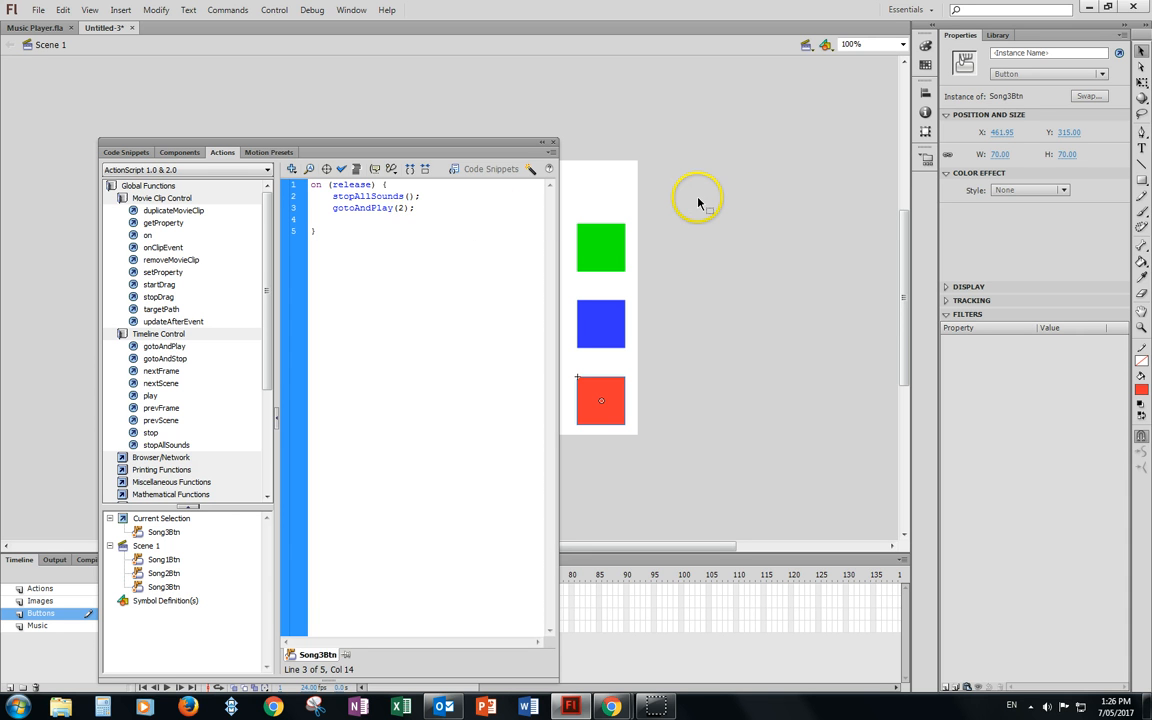
{"action": "type", "text": "6"}
{"action": "left_click", "coordinate": [554, 144]}
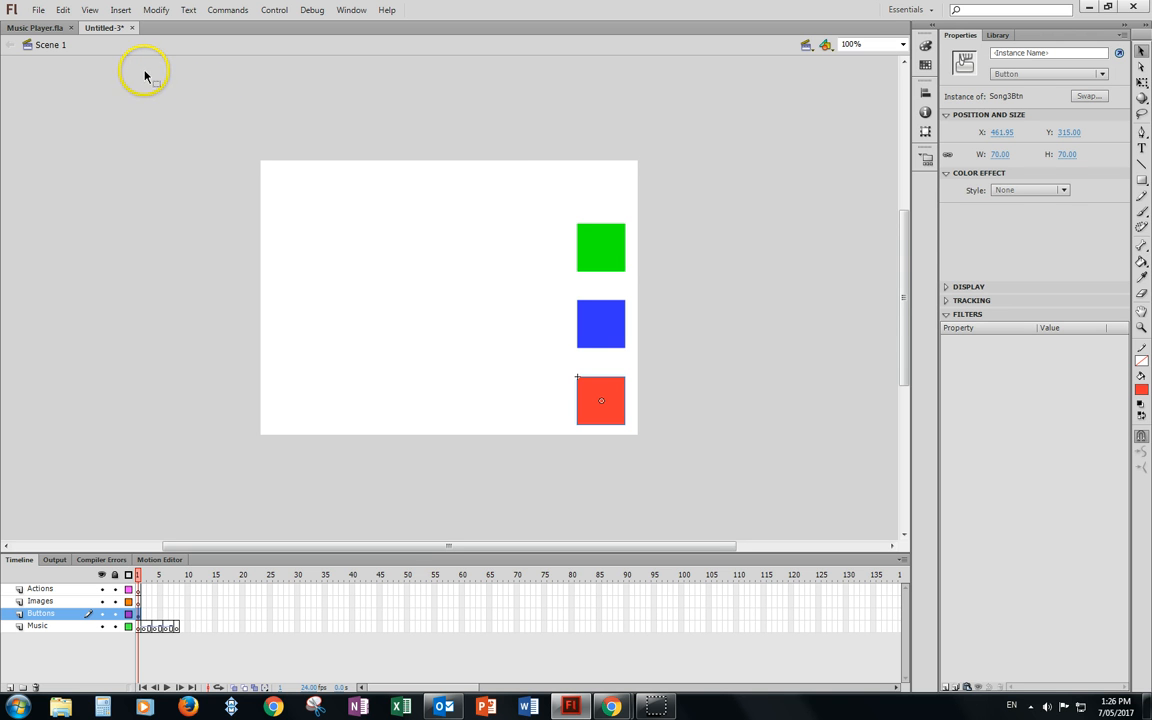
Save the document under the name Music Player Tutorial in the Flash Video Player folder.
{"action": "left_click", "coordinate": [40, 12]}
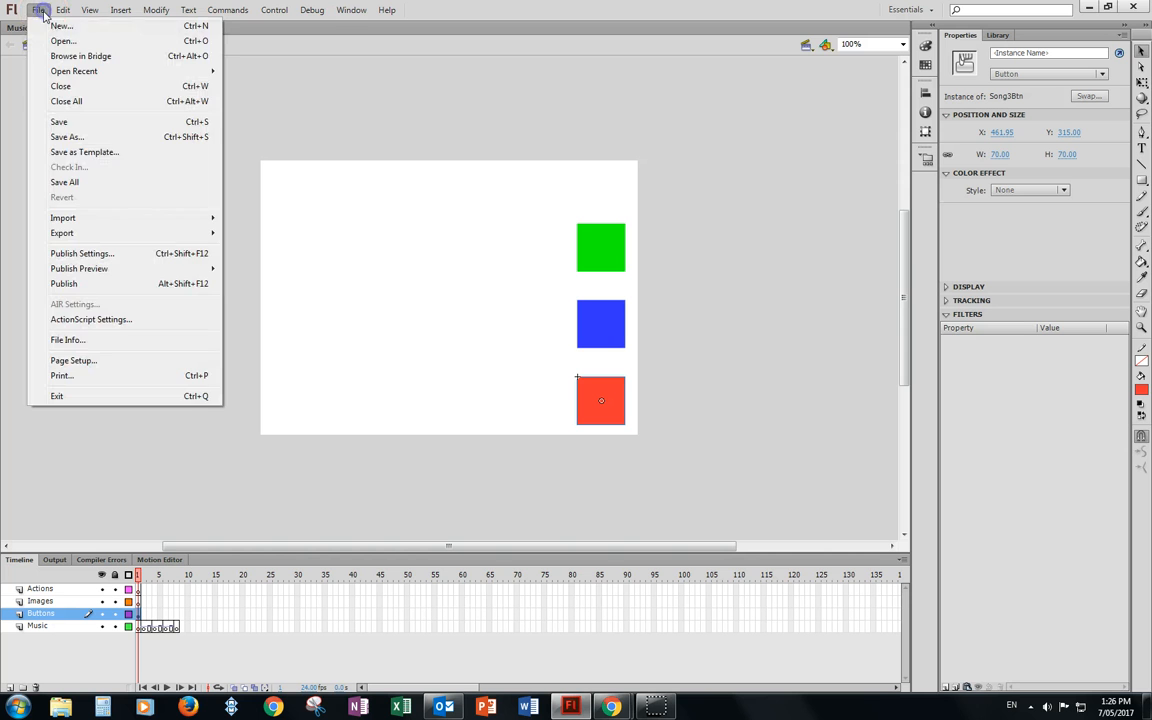
{"action": "left_click", "coordinate": [64, 136]}
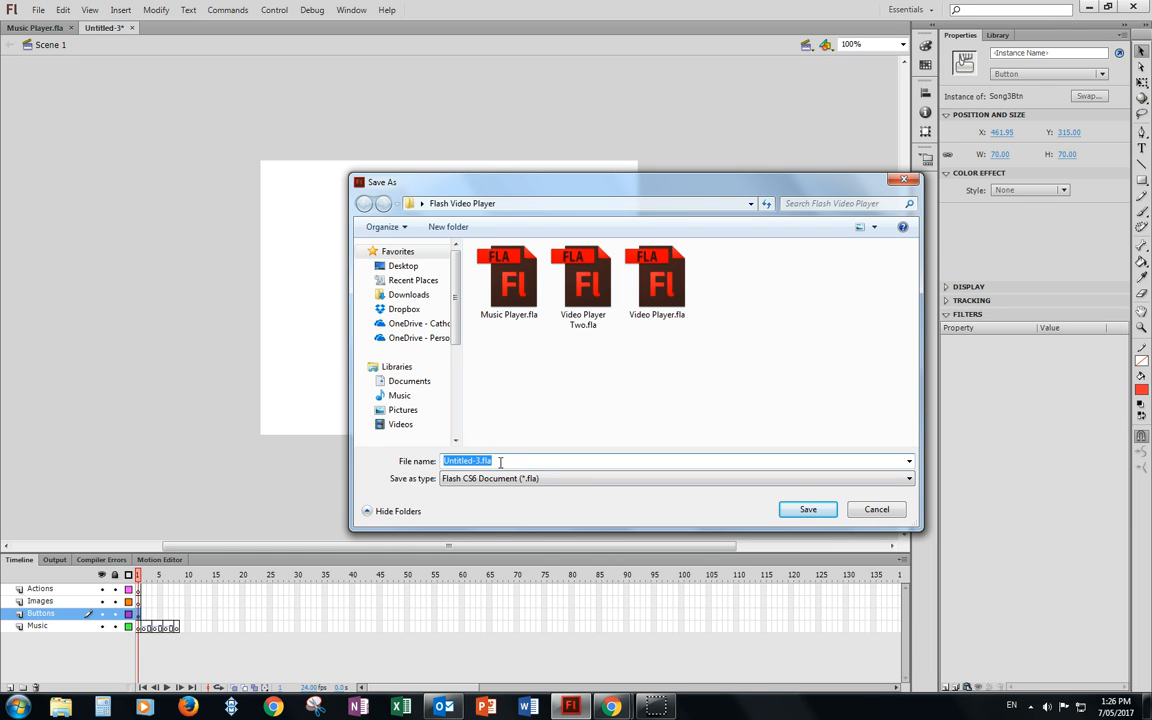
{"action": "type", "text": "Music "}
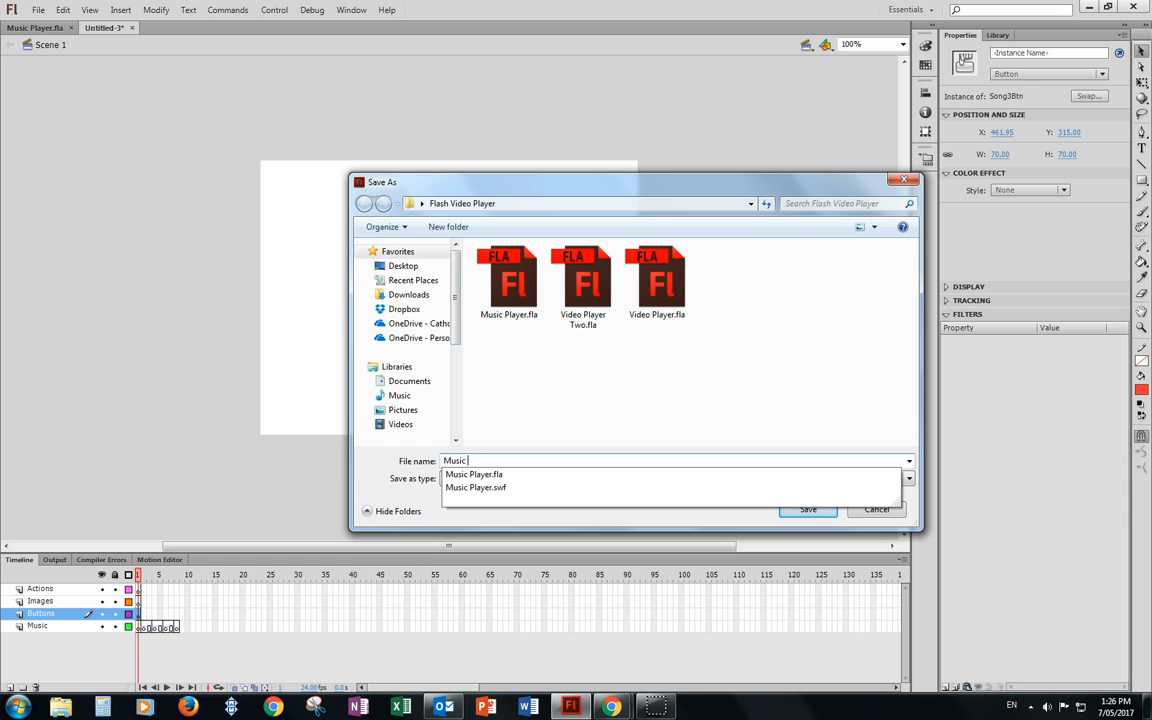
{"action": "type", "text": "Player "}
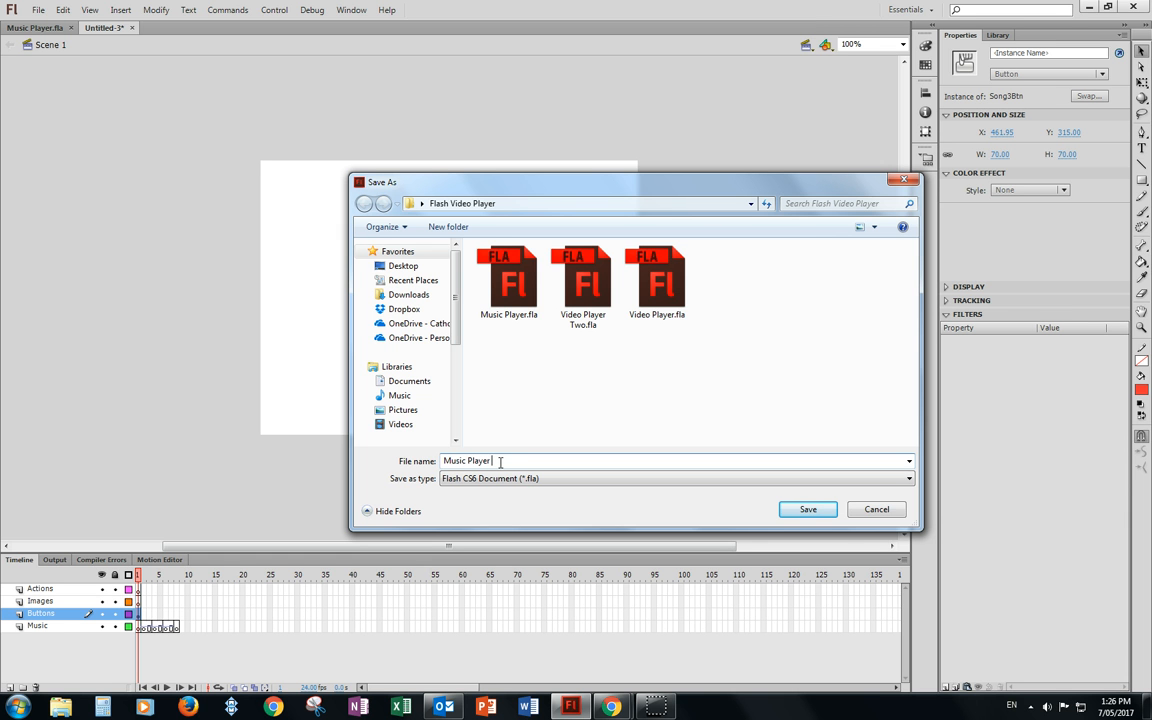
{"action": "type", "text": "Tutorial"}
{"action": "left_click", "coordinate": [808, 509]}
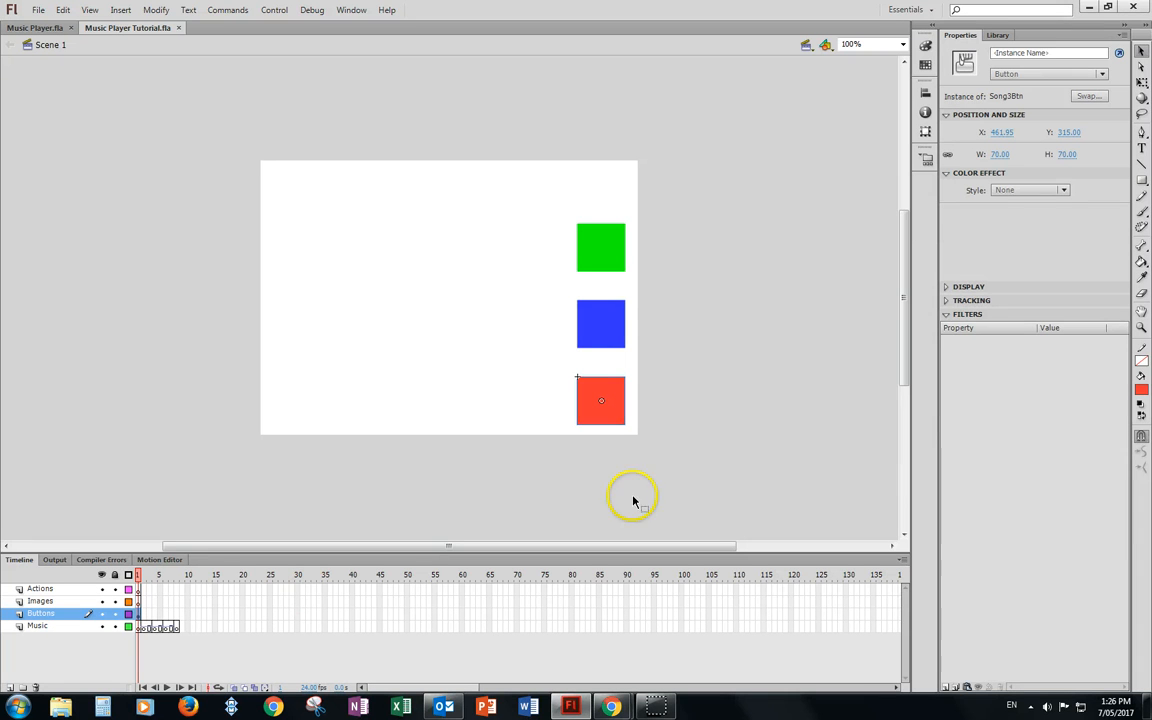
Copy all three buttons in place onto a new blank keyframe at frame 2 of the Buttons layer.
{"action": "left_click_drag", "start_coordinate": [550, 177], "coordinate": [679, 468]}
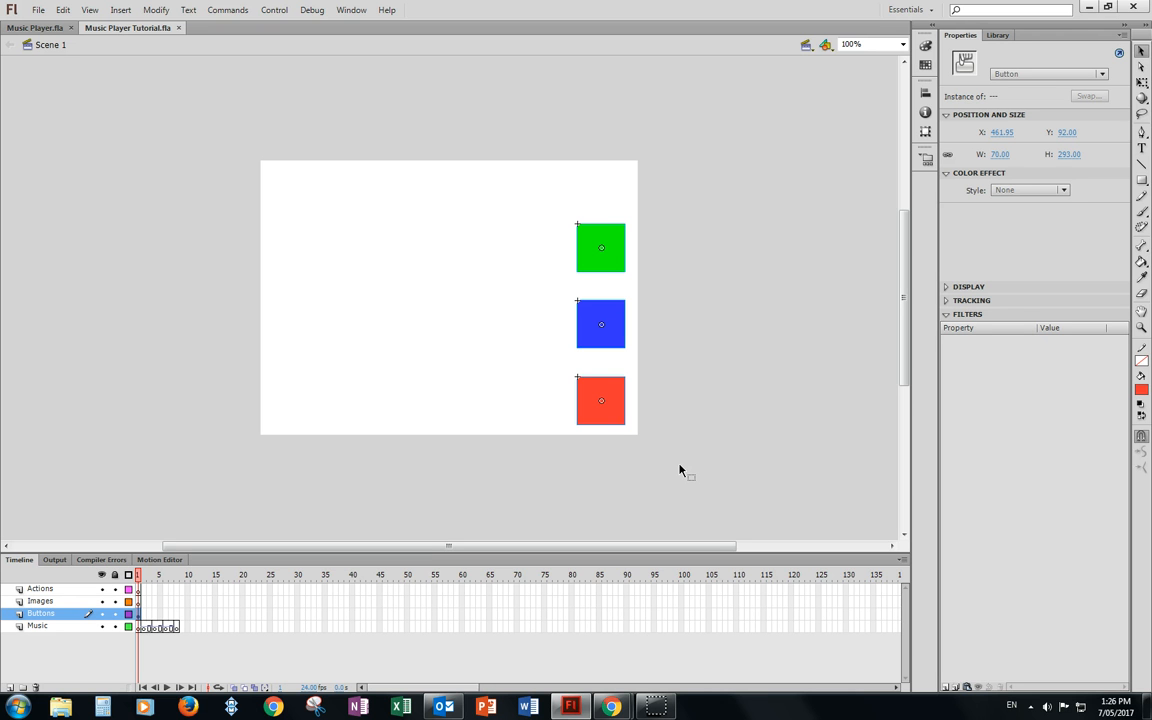
{"action": "right_click", "coordinate": [141, 614]}
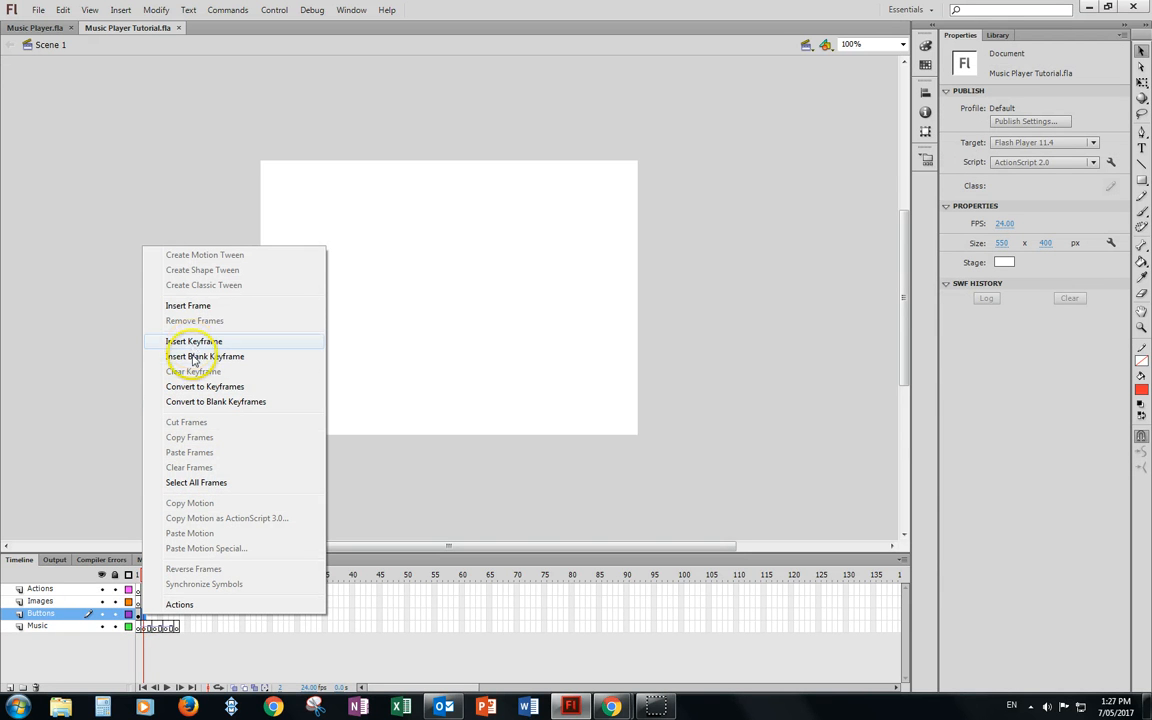
{"action": "left_click", "coordinate": [195, 357]}
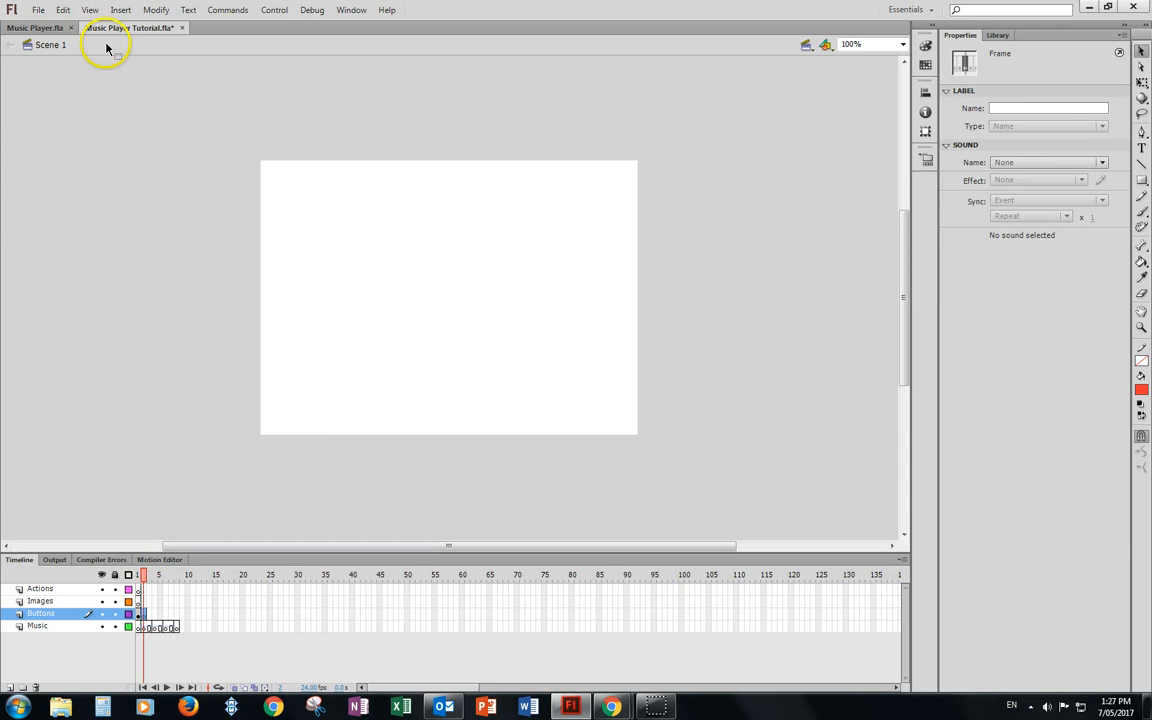
{"action": "left_click", "coordinate": [60, 11]}
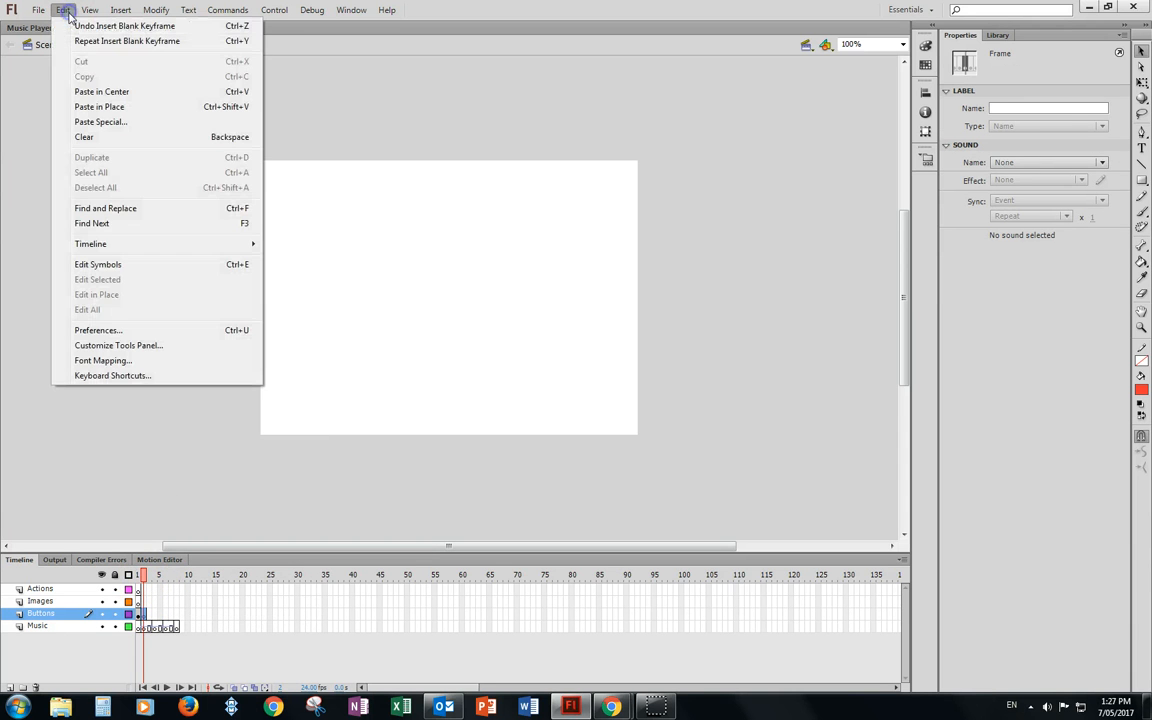
{"action": "left_click", "coordinate": [93, 106]}
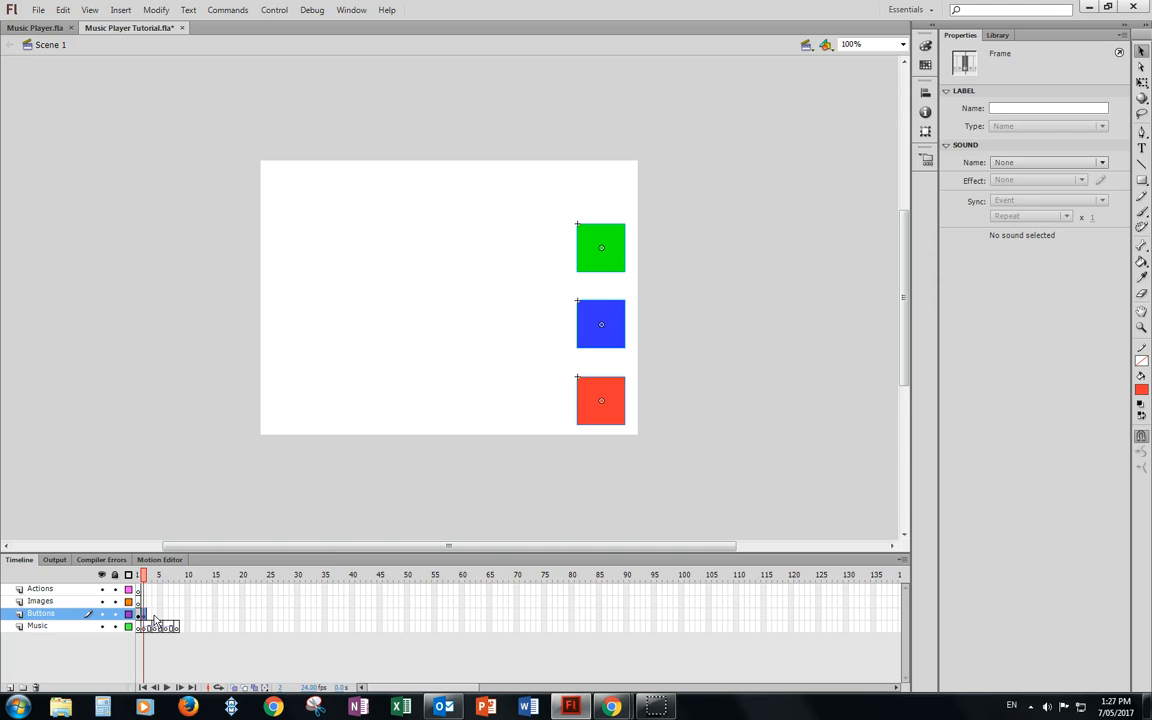
Insert a blank keyframe at frame 4 of the Buttons layer and paste the three copied buttons in place.
{"action": "left_click", "coordinate": [153, 614]}
{"action": "right_click", "coordinate": [154, 614]}
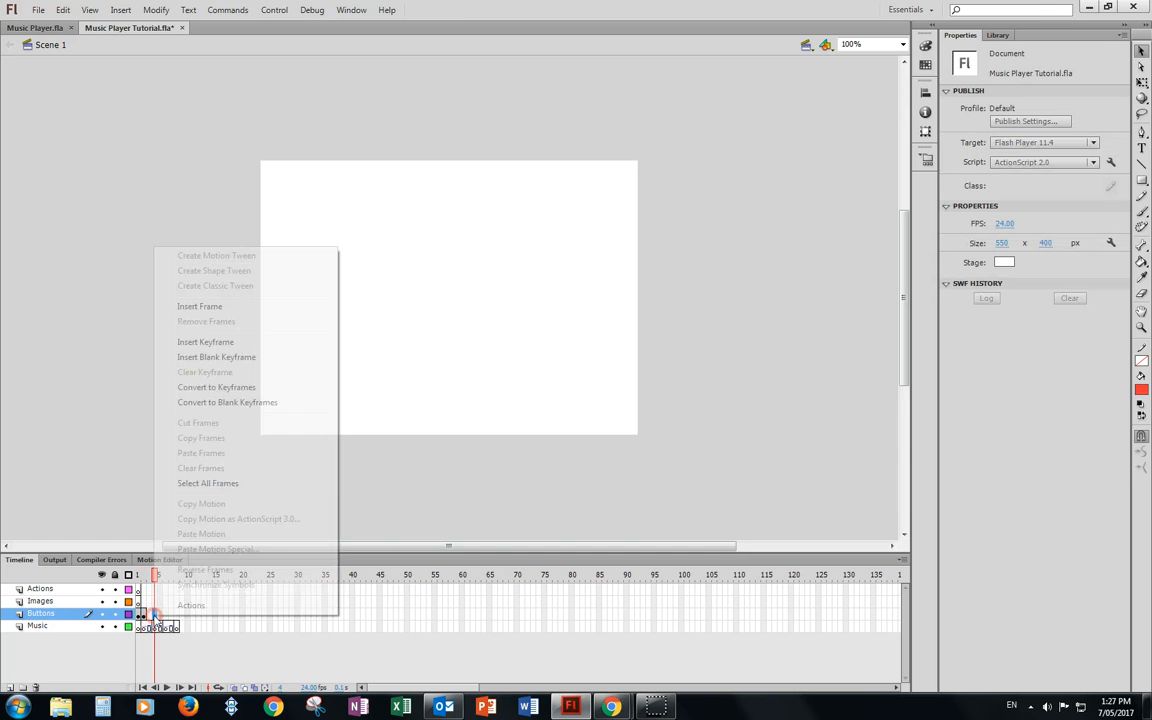
{"action": "left_click", "coordinate": [221, 358]}
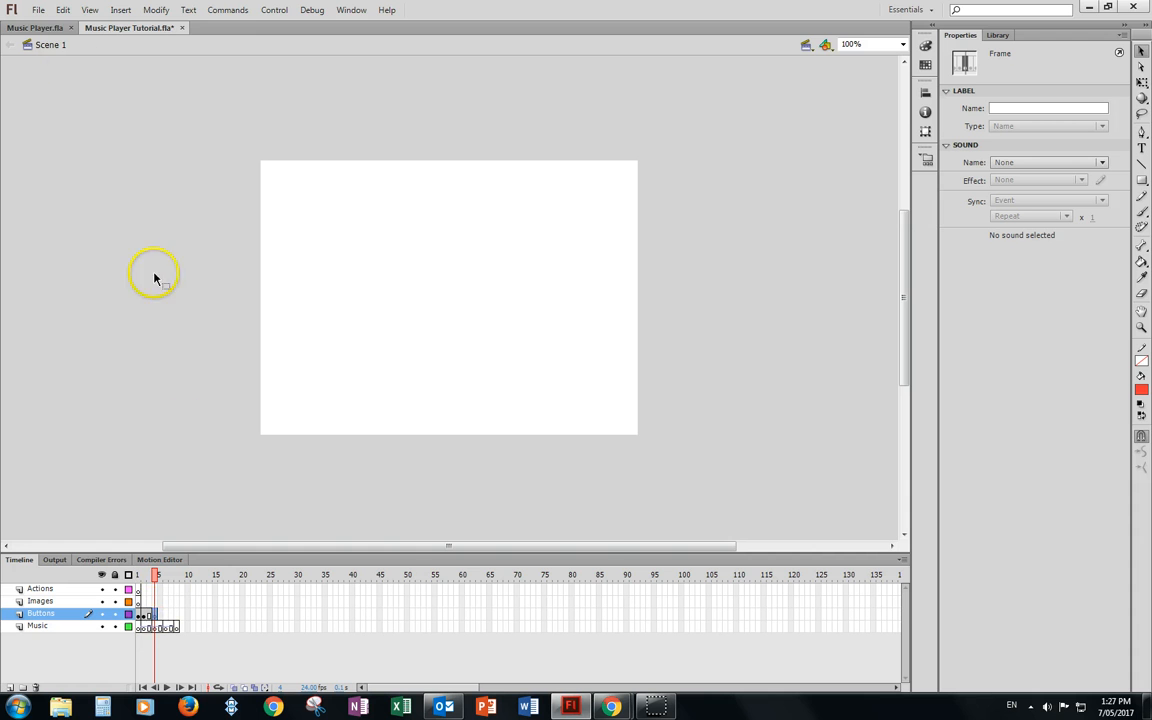
{"action": "left_click", "coordinate": [64, 11]}
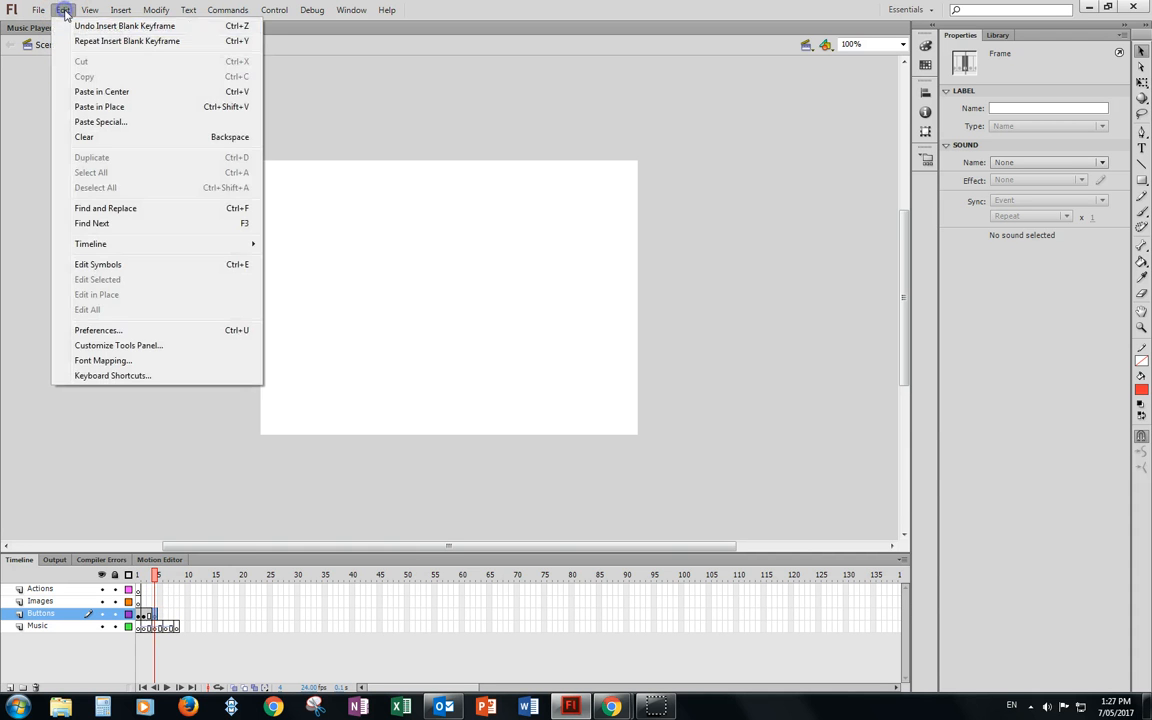
{"action": "left_click", "coordinate": [84, 106]}
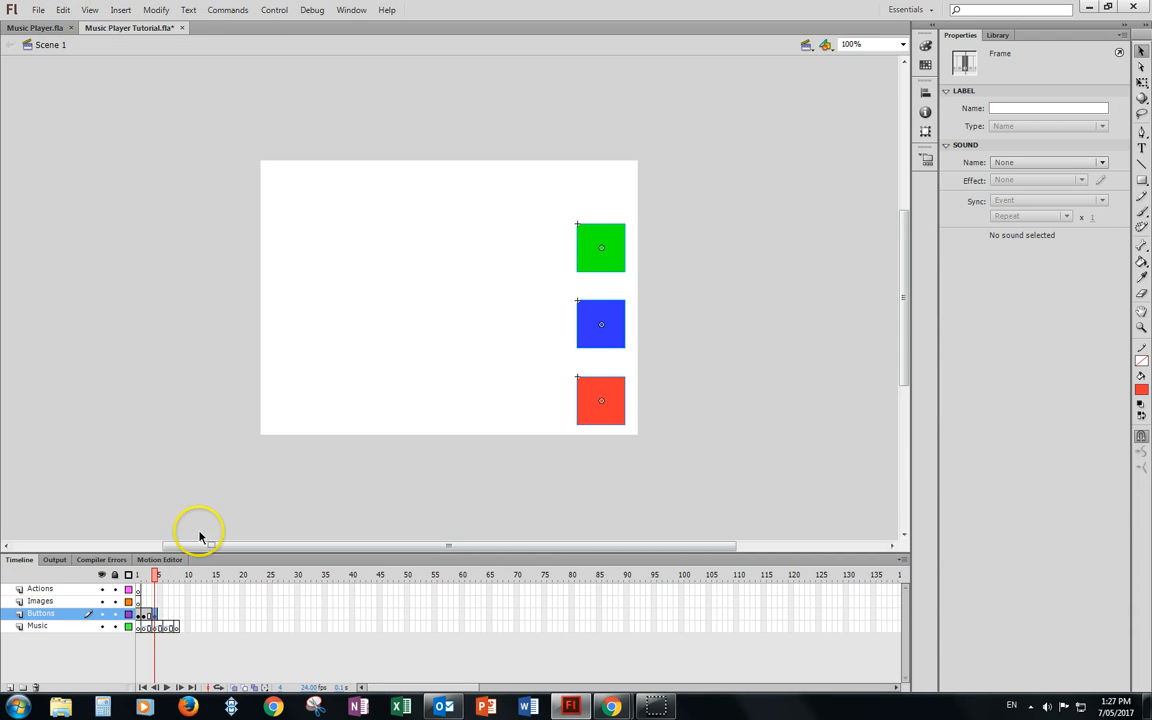
Add a blank keyframe at frame 6 of the Buttons layer and paste the three buttons in place there.
{"action": "left_click_drag", "start_coordinate": [168, 616], "coordinate": [166, 616]}
{"action": "right_click", "coordinate": [166, 615]}
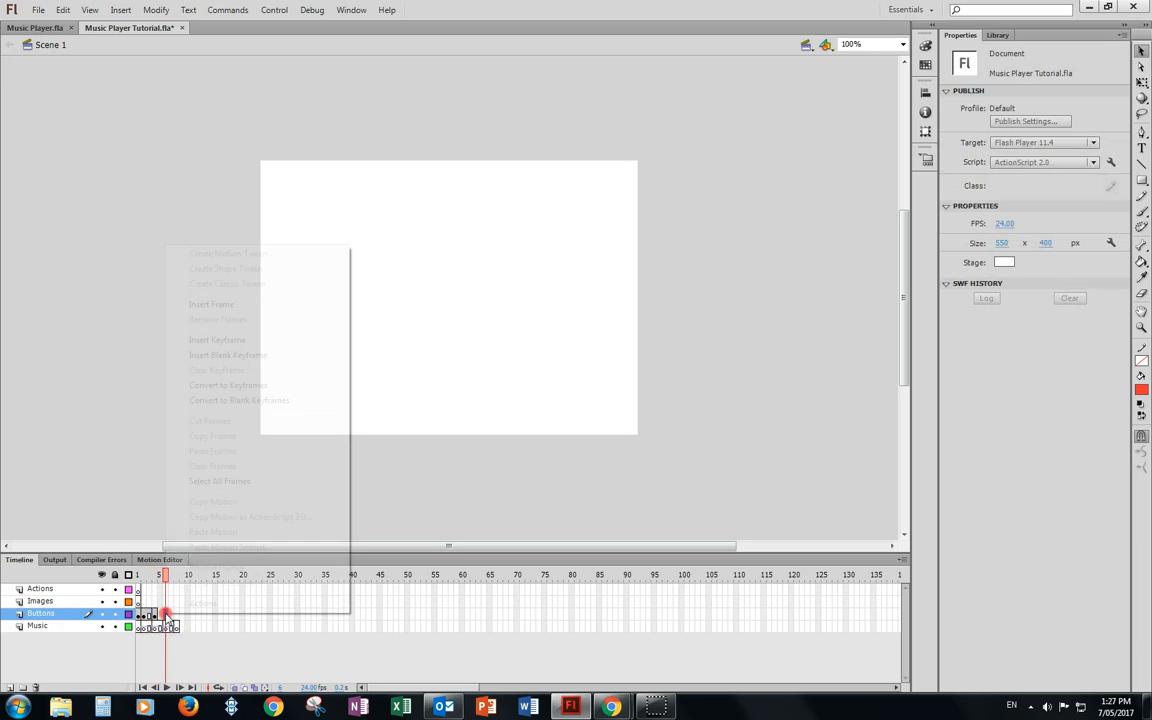
{"action": "left_click", "coordinate": [208, 356]}
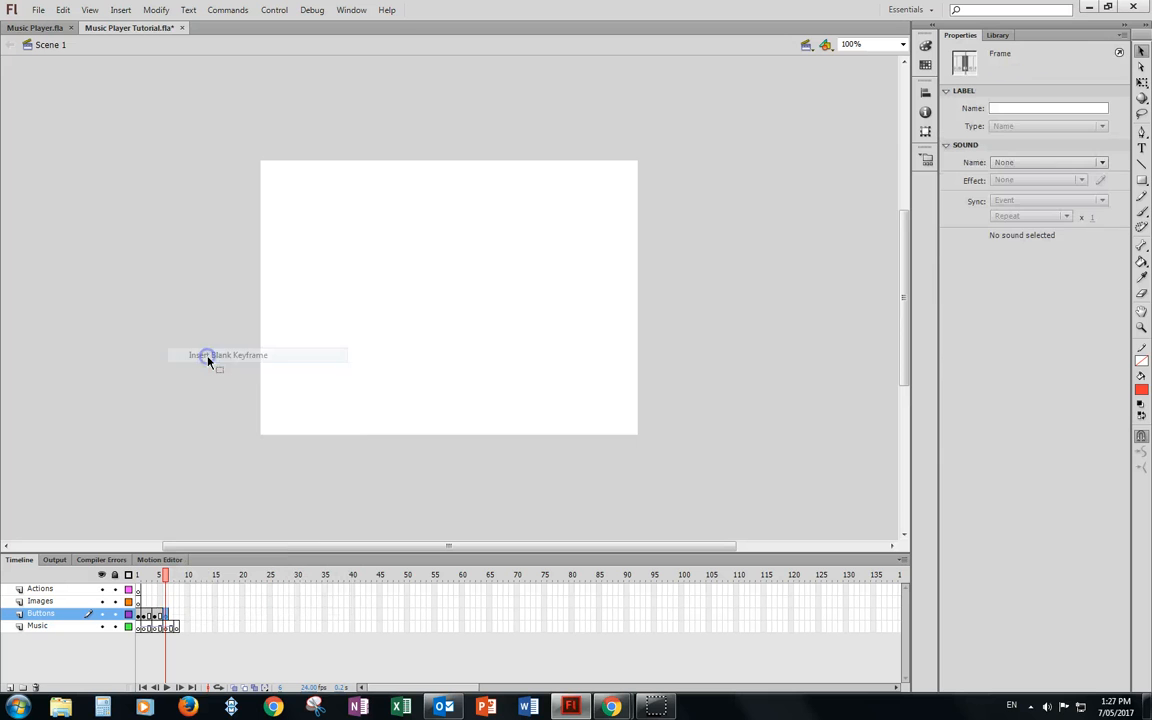
{"action": "left_click", "coordinate": [63, 10]}
{"action": "left_click", "coordinate": [84, 106]}
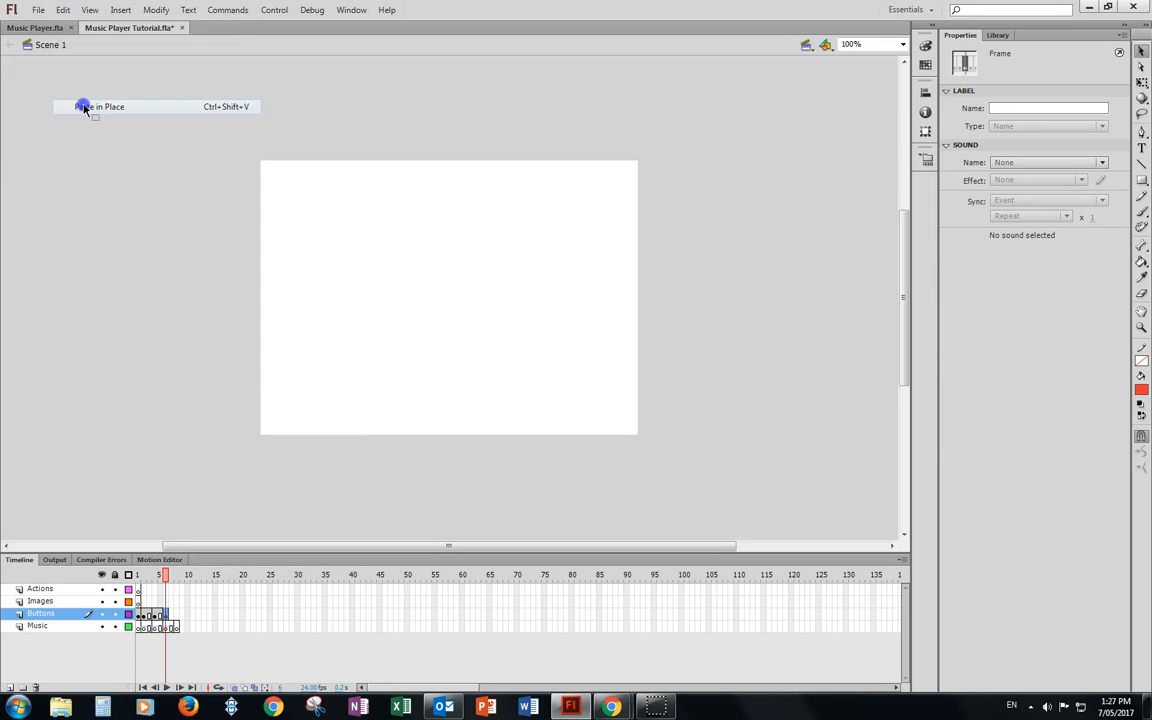
Insert an empty keyframe at frame 8 of the Buttons layer, leaving it without buttons.
{"action": "left_click", "coordinate": [177, 620]}
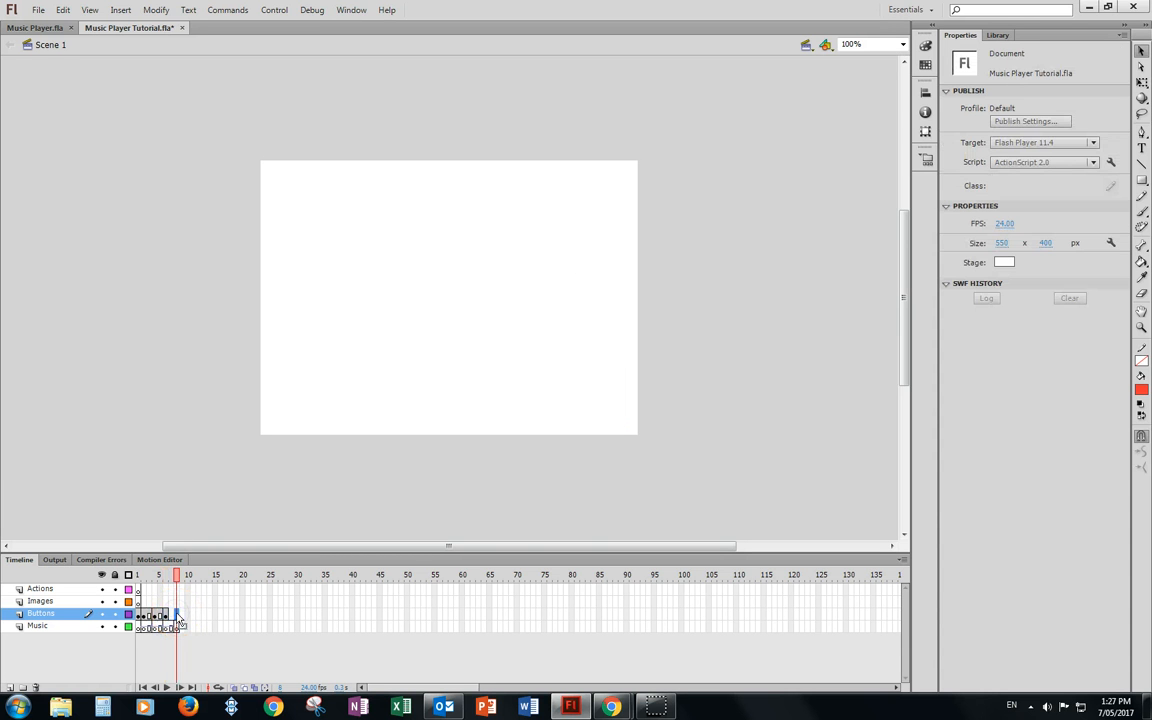
{"action": "right_click", "coordinate": [177, 620]}
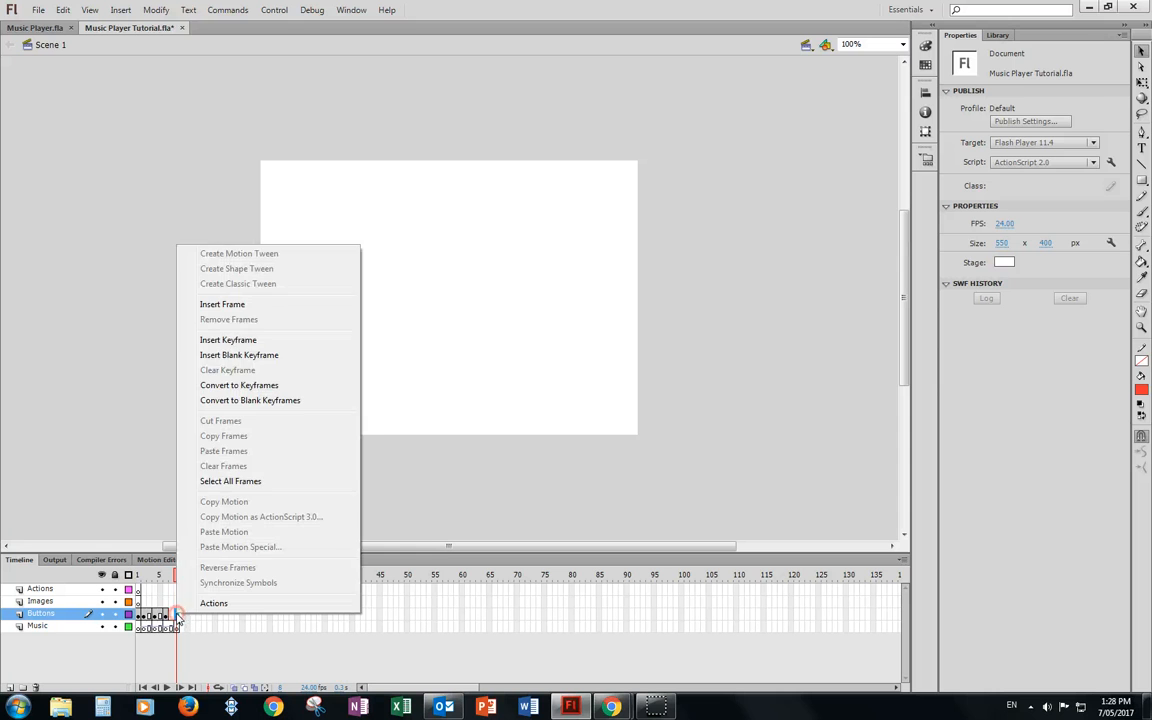
{"action": "left_click", "coordinate": [245, 355]}
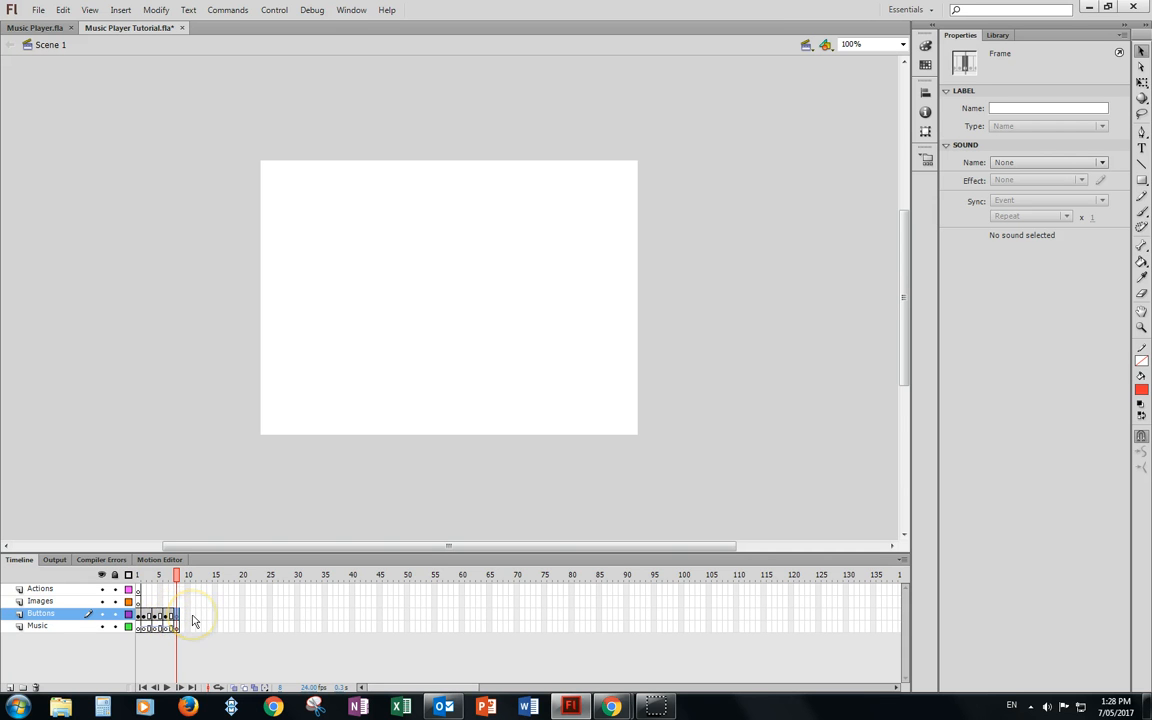
Step back and forth through frames 1 to 8 to check the buttons' placement on each frame.
{"action": "left_click", "coordinate": [139, 614]}
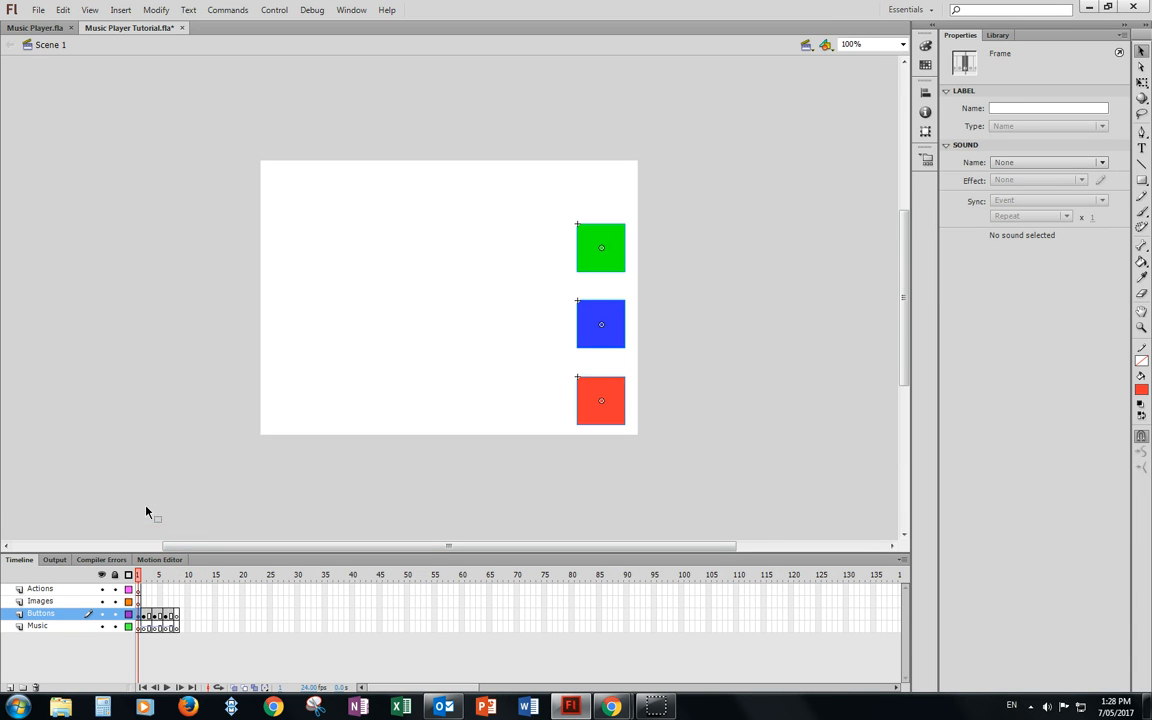
{"action": "key", "text": "period"}
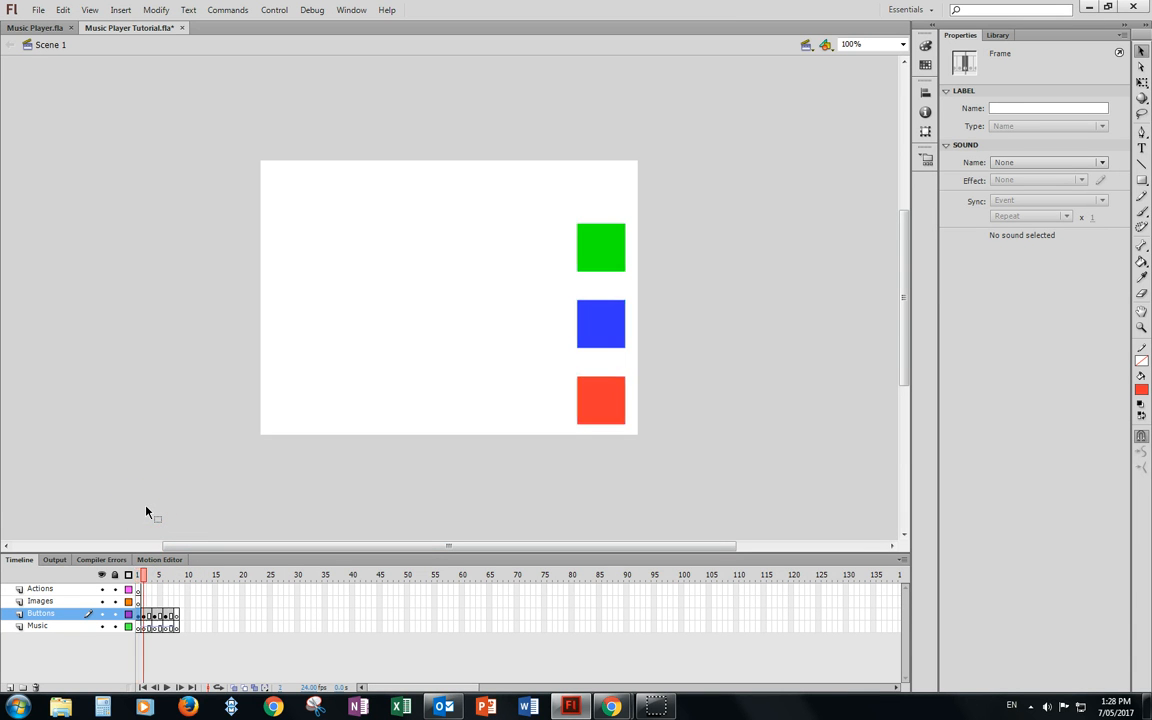
{"action": "key", "text": "period"}
{"action": "key", "text": "period"}
{"action": "key", "text": "period"}
{"action": "key", "text": "period"}
{"action": "key", "text": "period"}
{"action": "key", "text": "period"}
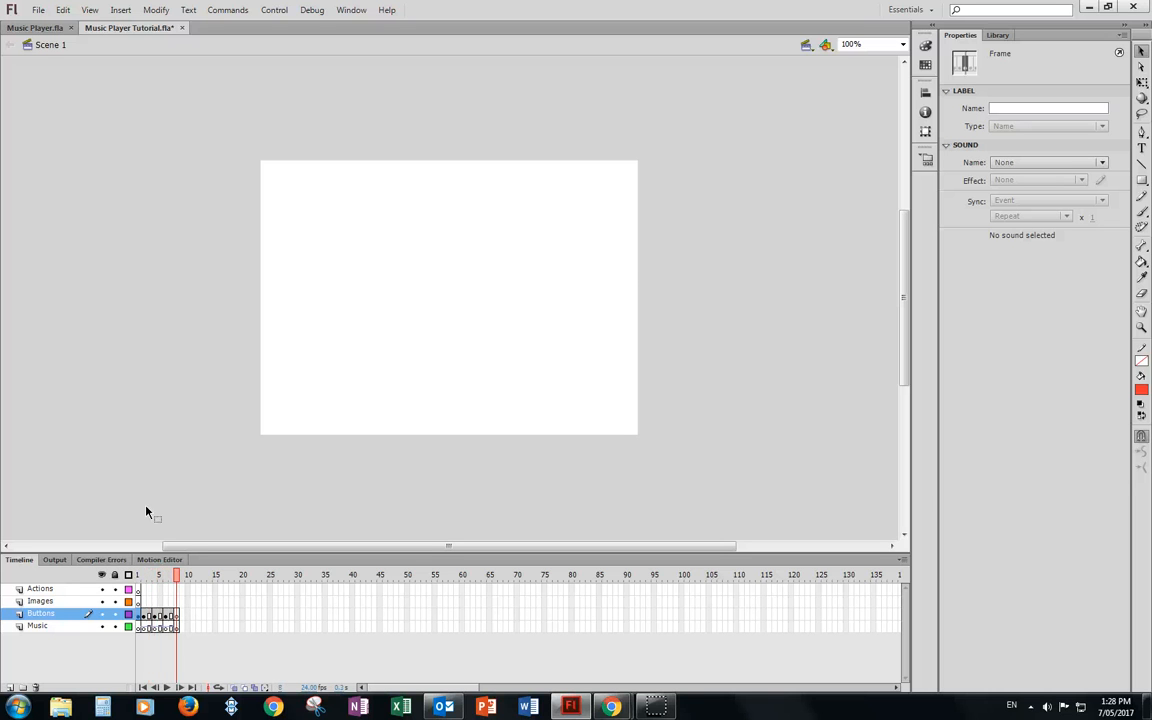
{"action": "key", "text": "comma"}
{"action": "key", "text": "comma"}
{"action": "key", "text": "comma"}
{"action": "key", "text": "comma"}
{"action": "key", "text": "comma"}
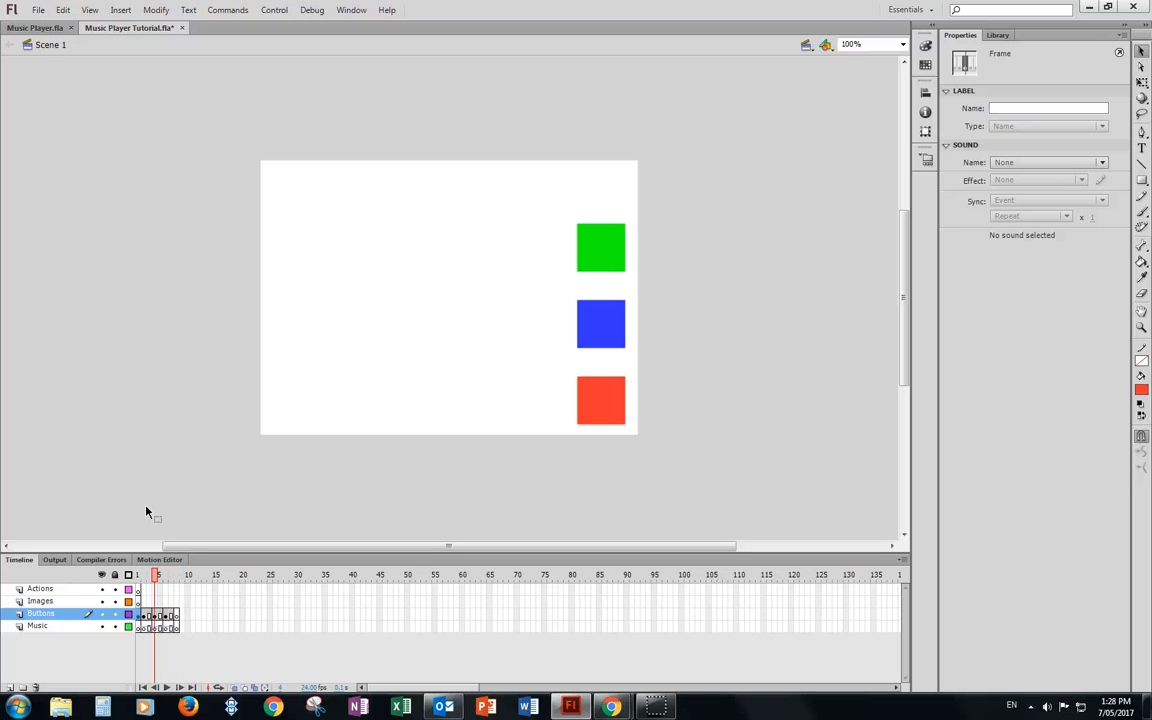
{"action": "key", "text": "comma"}
{"action": "key", "text": "comma"}
{"action": "key", "text": "period"}
{"action": "key", "text": "period"}
{"action": "key", "text": "period"}
{"action": "key", "text": "period"}
{"action": "key", "text": "period"}
{"action": "key", "text": "period"}
{"action": "key", "text": "comma"}
{"action": "key", "text": "comma"}
{"action": "key", "text": "comma"}
{"action": "key", "text": "comma"}
{"action": "key", "text": "comma"}
{"action": "key", "text": "comma"}
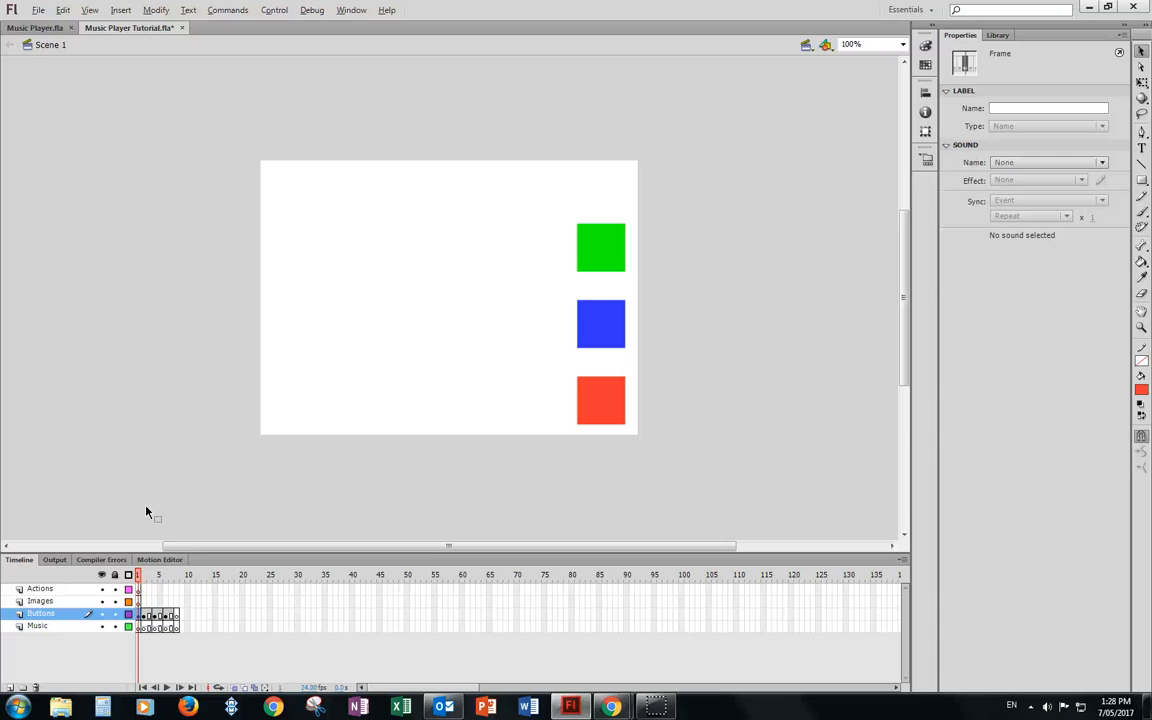
{"action": "left_click", "coordinate": [727, 300]}
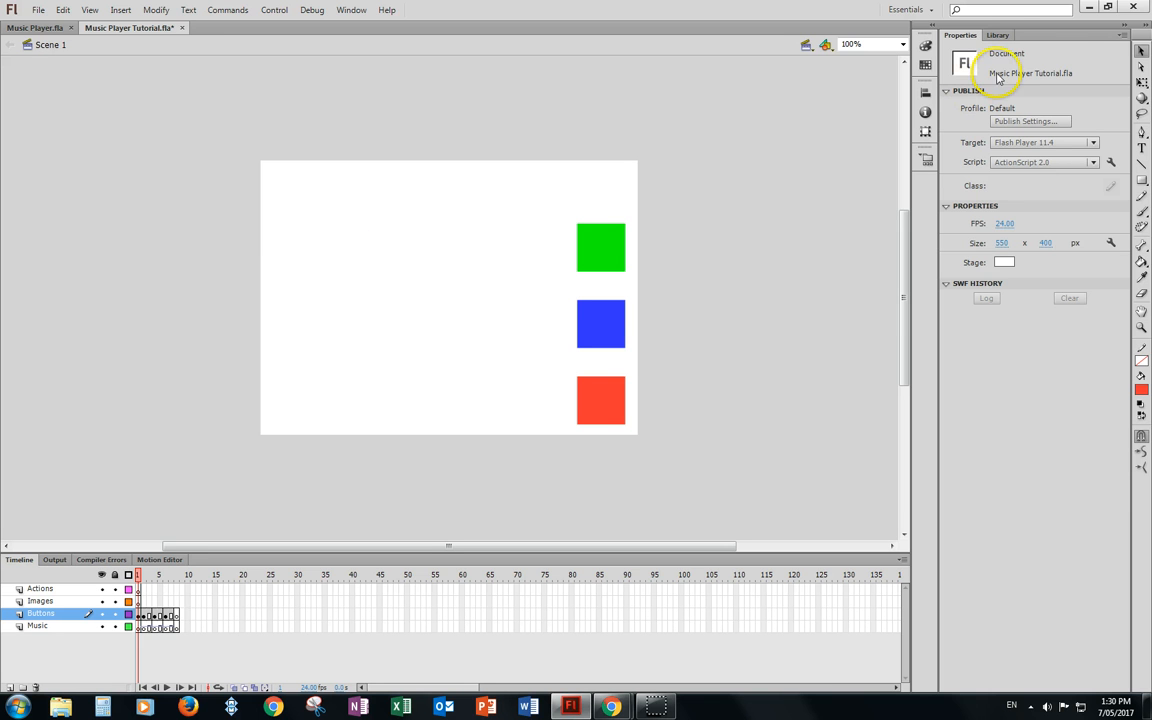
{"action": "left_click", "coordinate": [1000, 36]}
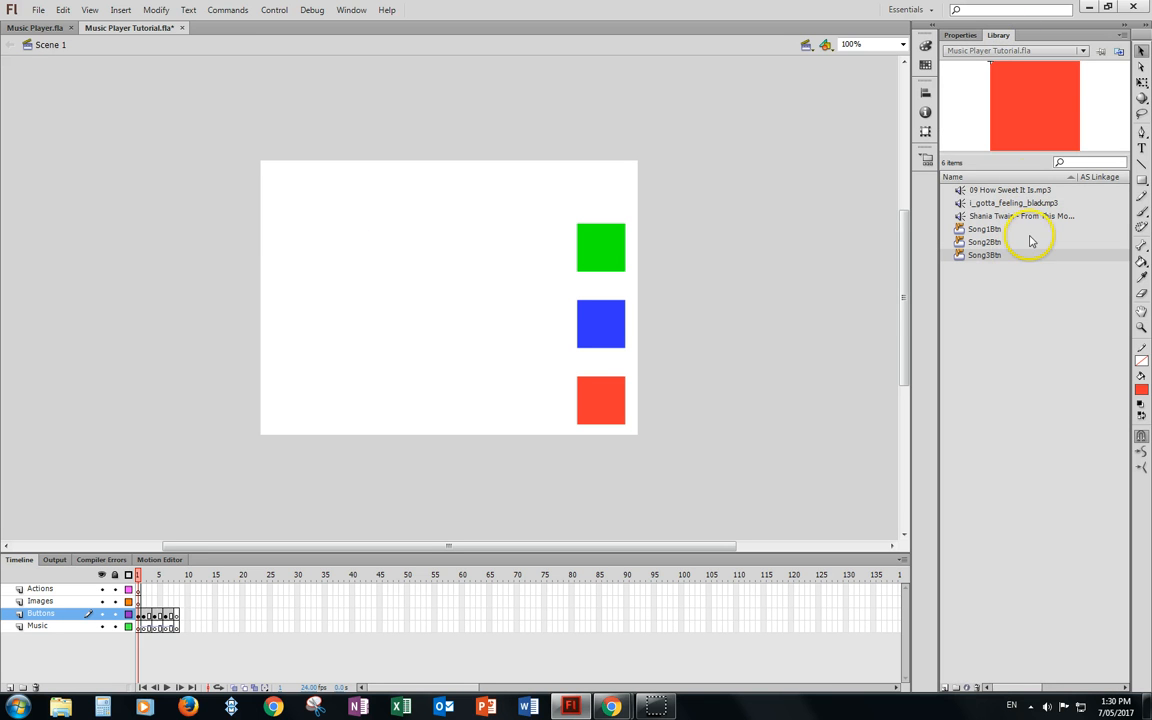
{"action": "left_click_drag", "start_coordinate": [985, 256], "coordinate": [408, 285]}
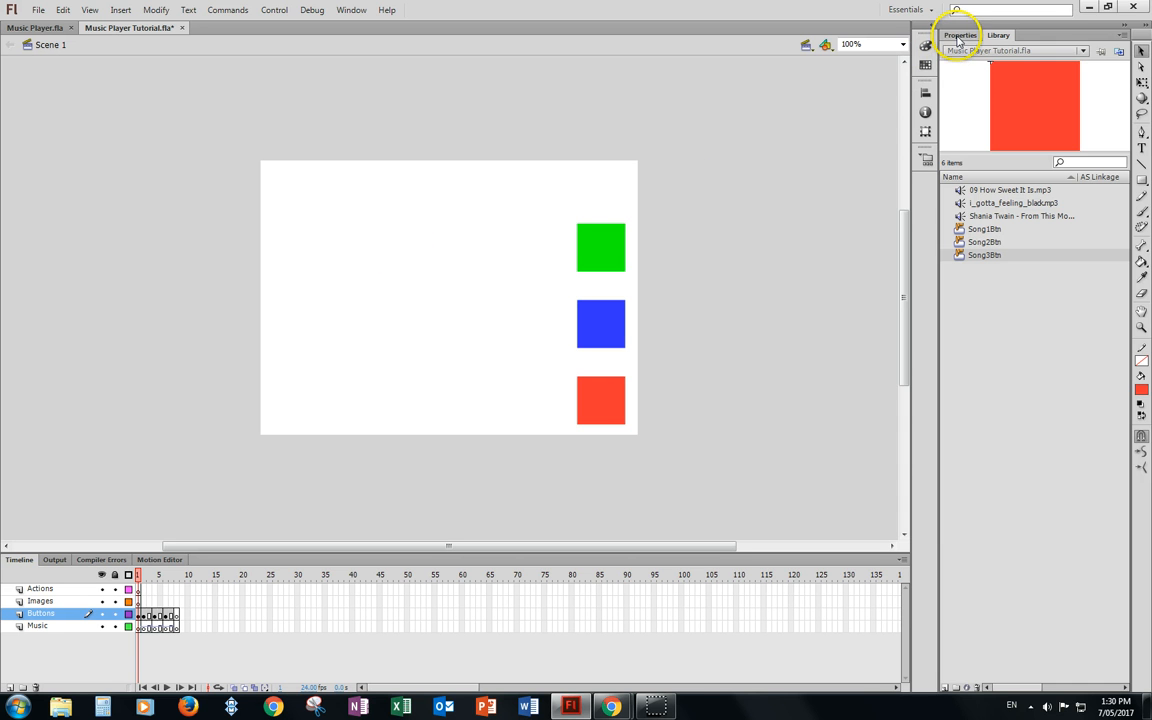
{"action": "left_click", "coordinate": [958, 36]}
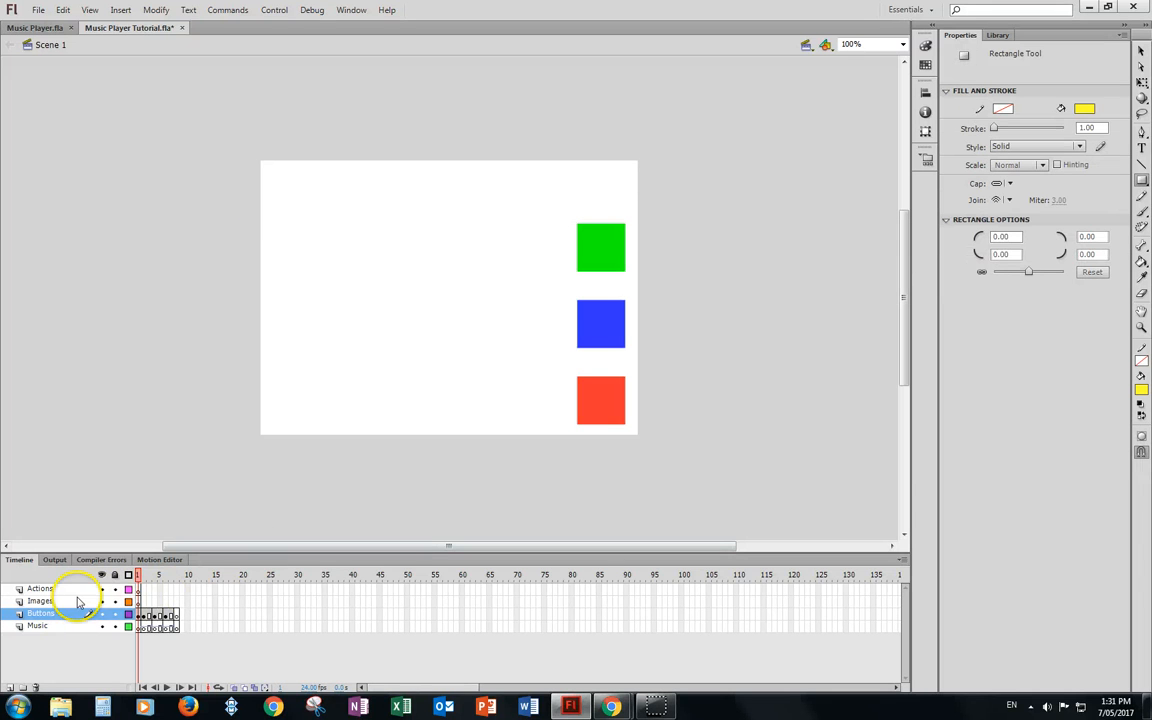
Draw a yellow rectangle without outline, about 376 by 288 px, beside the buttons on frame 1 of the Images layer.
{"action": "left_click", "coordinate": [69, 602]}
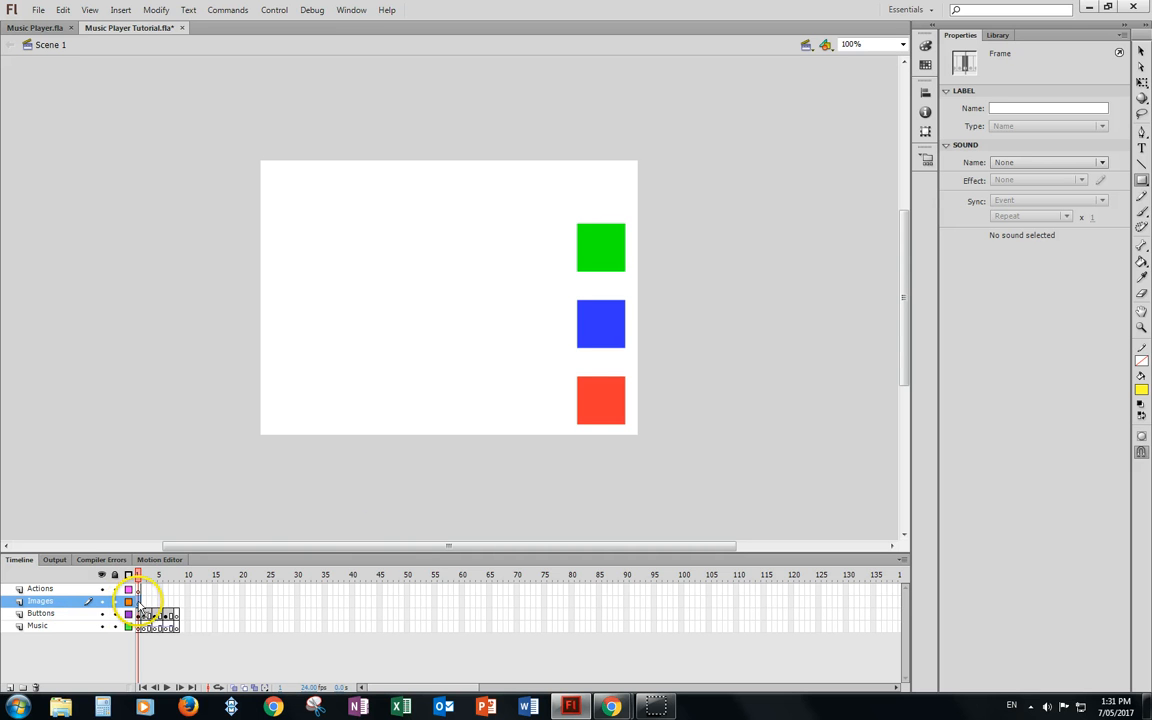
{"action": "left_click", "coordinate": [1141, 180]}
{"action": "left_click_drag", "start_coordinate": [286, 222], "coordinate": [544, 420]}
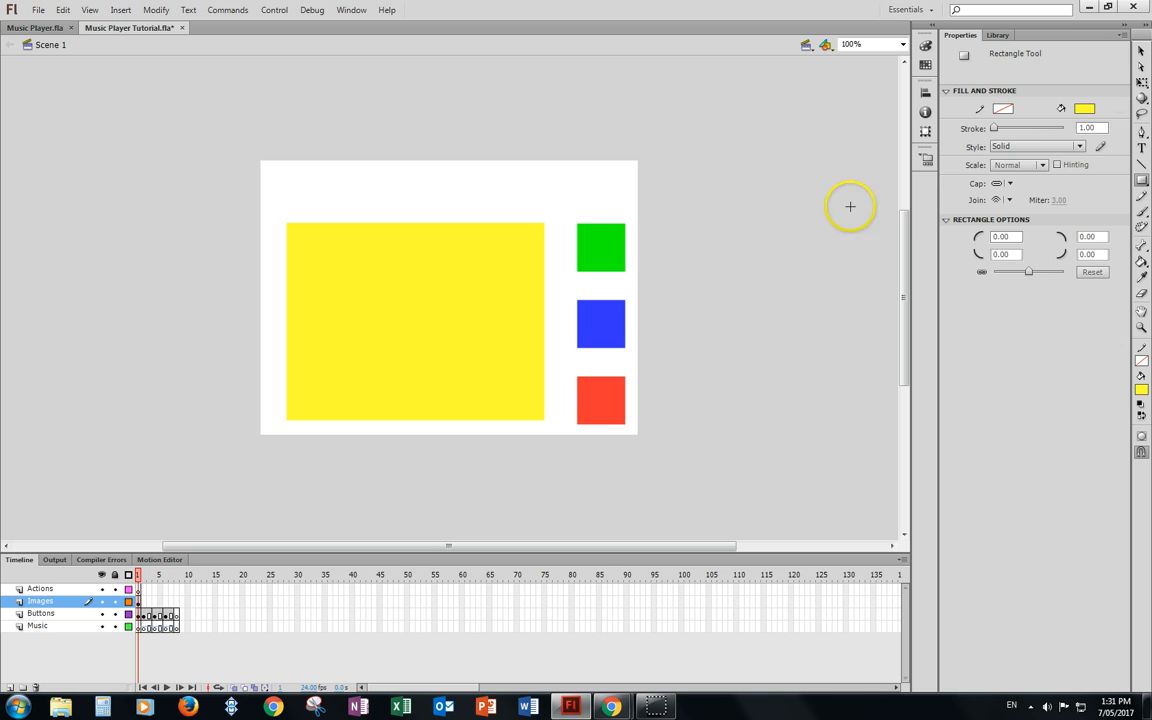
Resize the yellow rectangle to 337.20 by 290 px and position it at about X 87, Y 95, then deselect it.
{"action": "left_click", "coordinate": [1141, 51]}
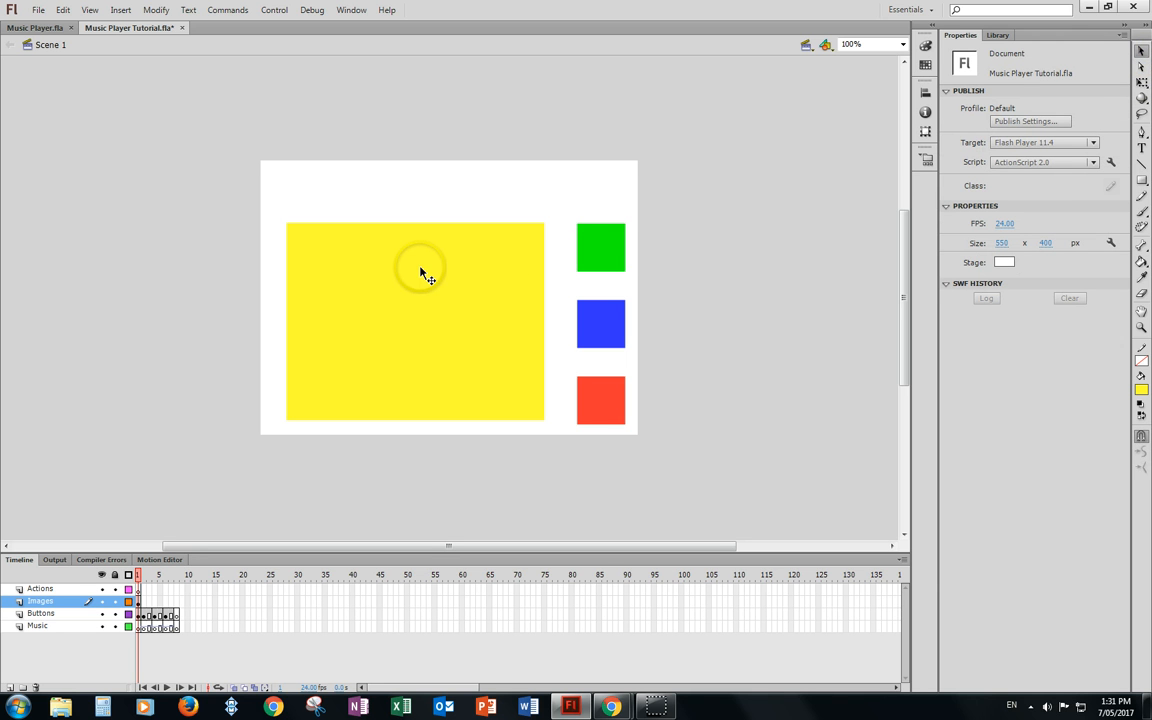
{"action": "mouse_move", "coordinate": [420, 270]}
{"action": "left_mouse_down"}
{"action": "mouse_move", "coordinate": [440, 267]}
{"action": "mouse_move", "coordinate": [437, 278]}
{"action": "left_mouse_up"}
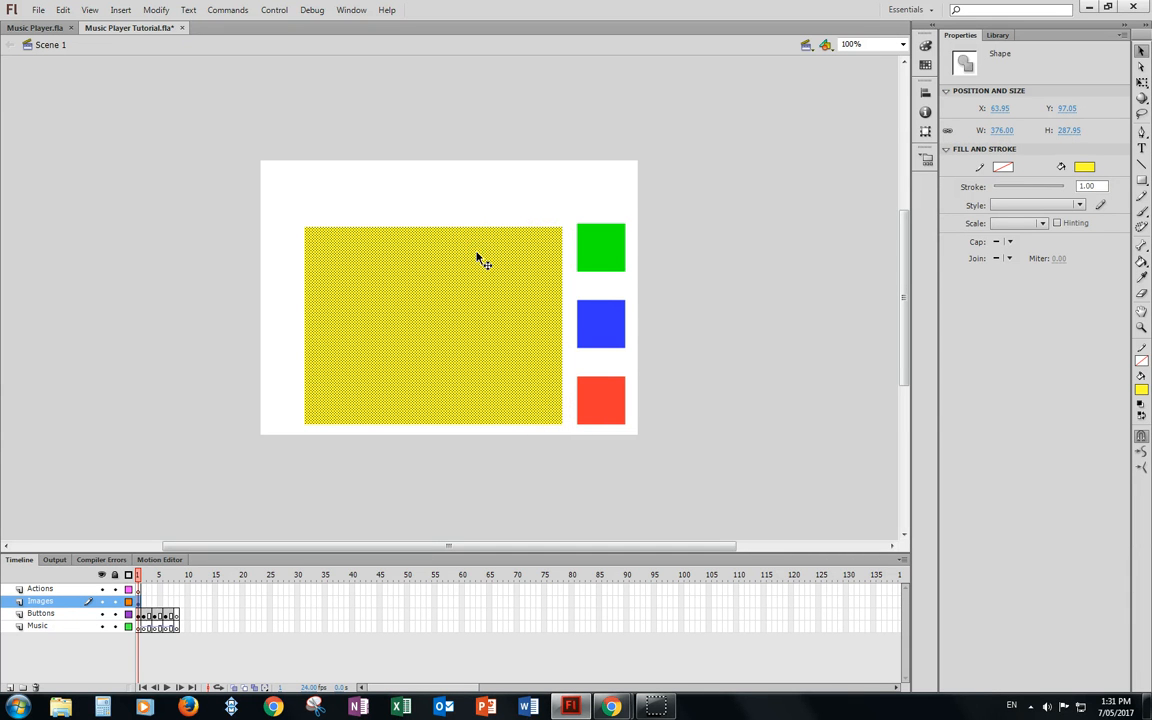
{"action": "left_click_drag", "start_coordinate": [455, 273], "coordinate": [455, 278]}
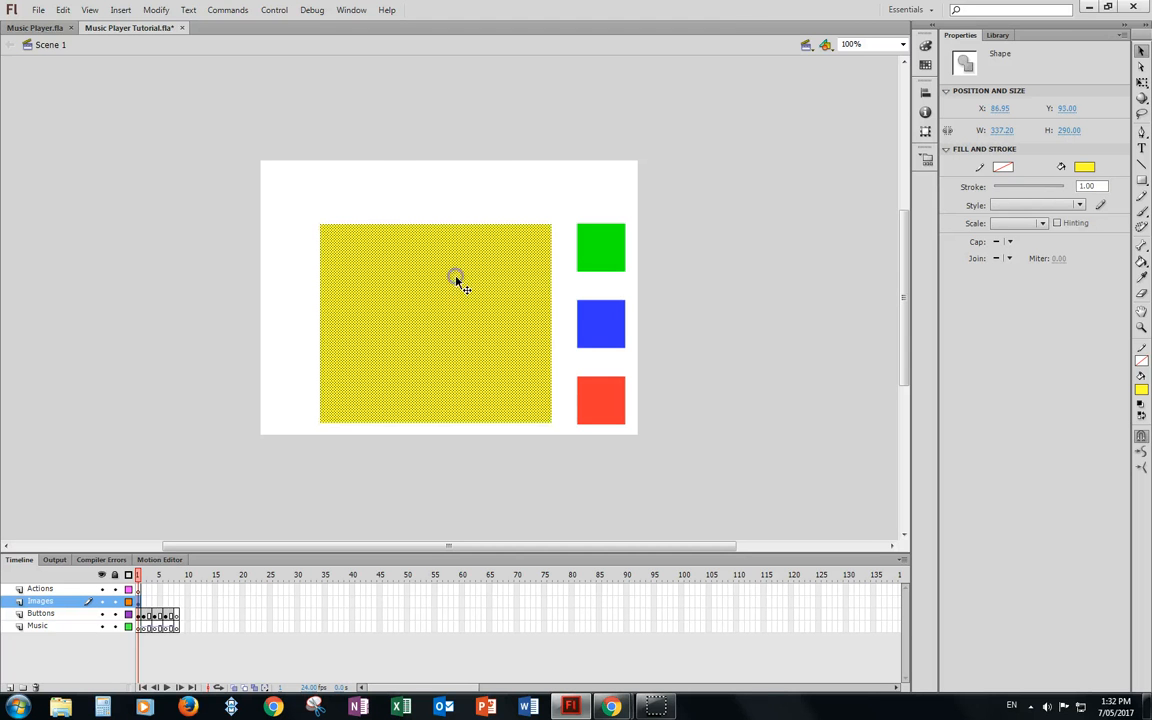
{"action": "left_click", "coordinate": [601, 378]}
{"action": "left_click_drag", "start_coordinate": [489, 361], "coordinate": [489, 363]}
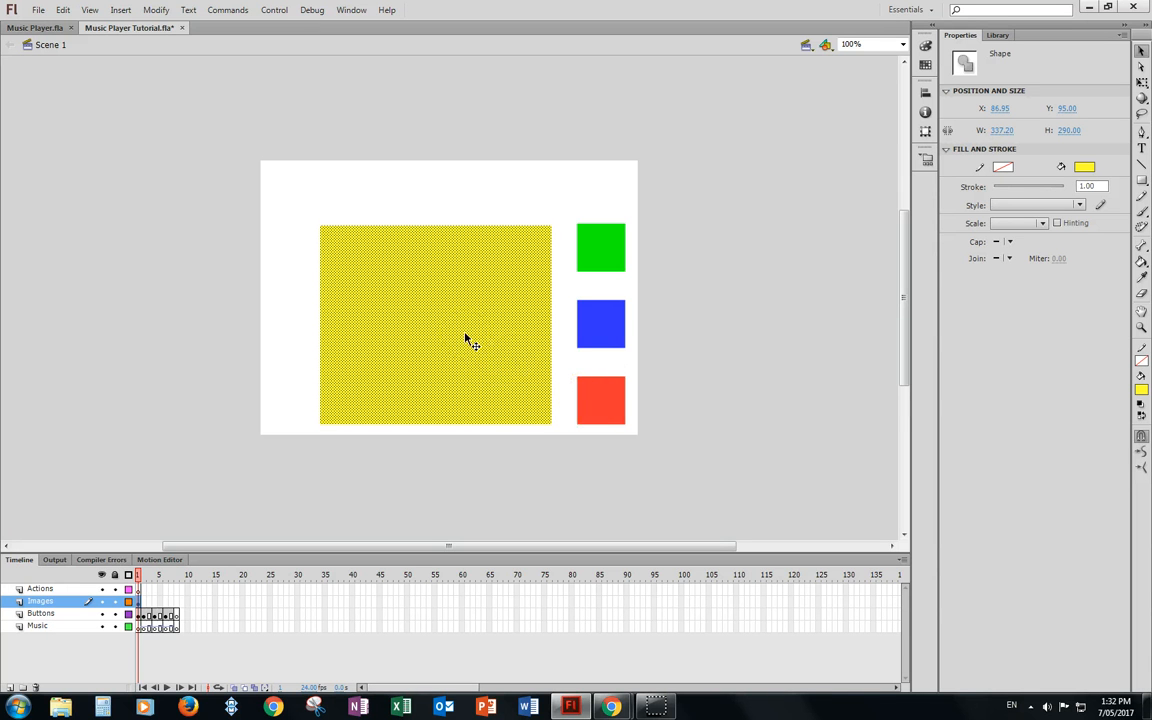
{"action": "left_click", "coordinate": [722, 294]}
{"action": "left_click", "coordinate": [743, 296]}
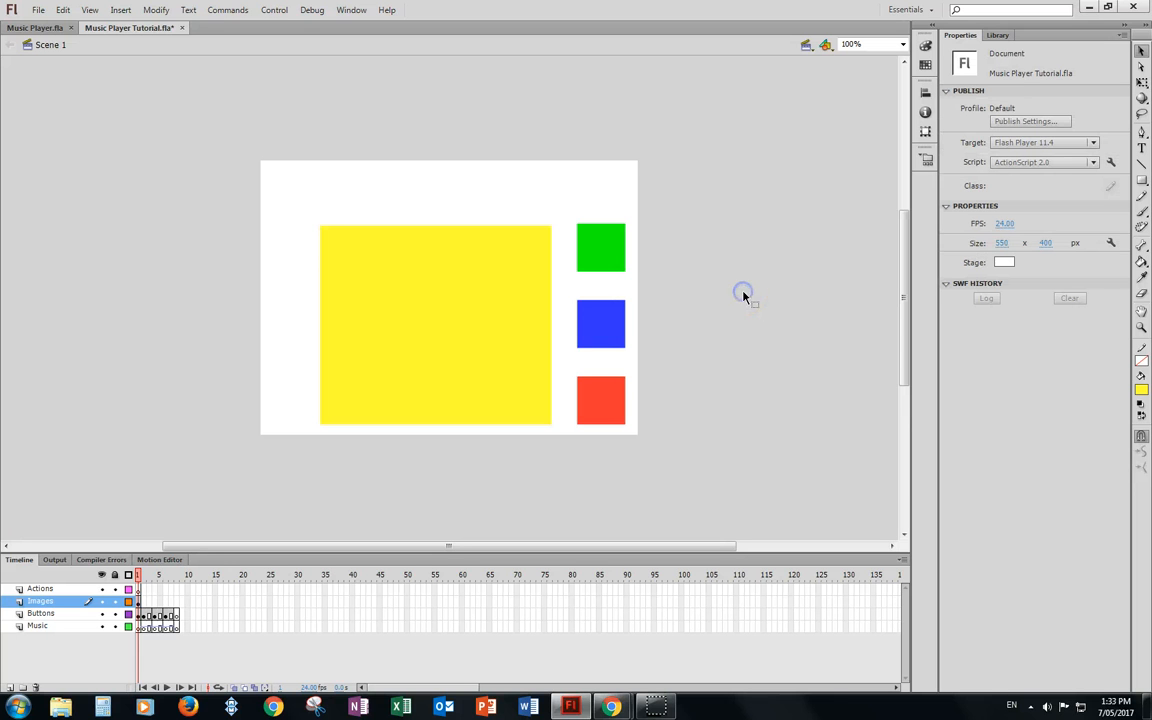
Set the yellow rectangle's size to 340 by 290 px and move it down to about Y 93.
{"action": "left_click", "coordinate": [397, 307]}
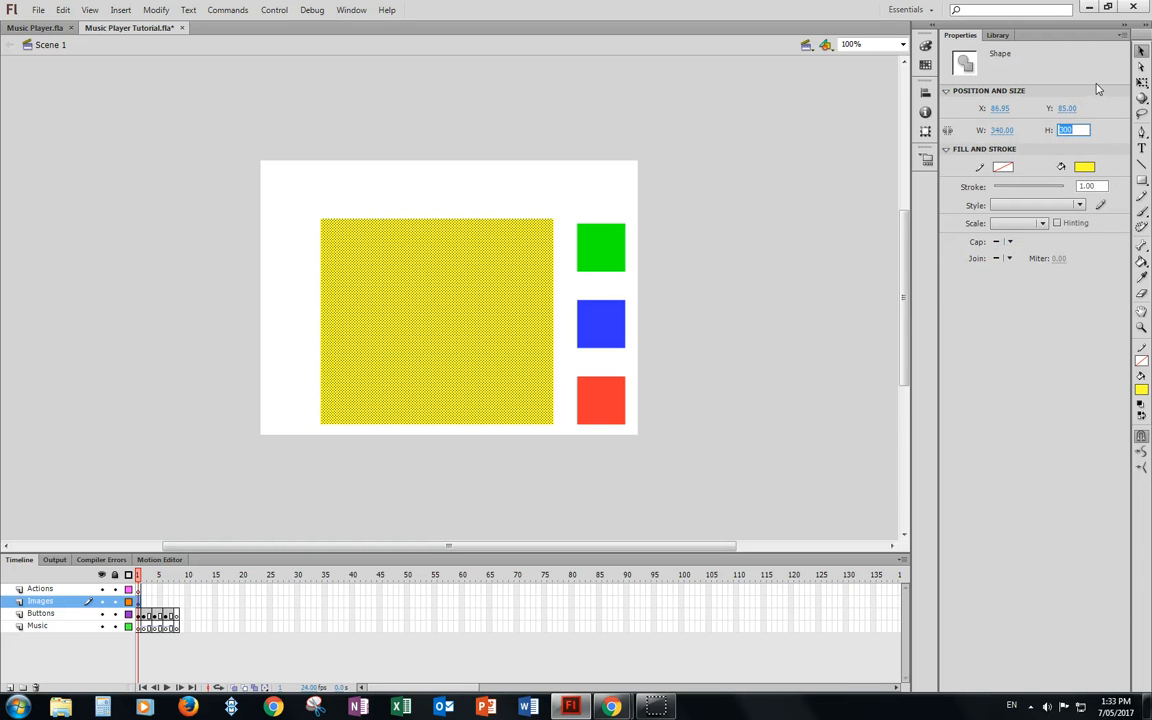
{"action": "type", "text": "290"}
{"action": "key", "text": "Return"}
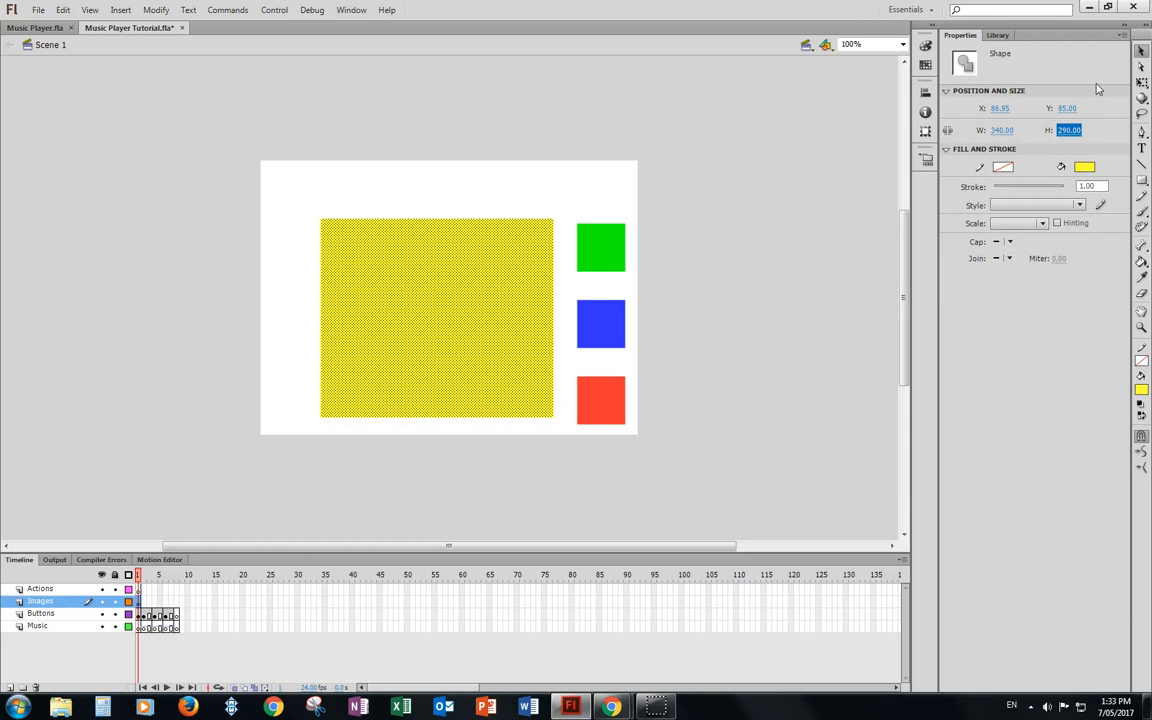
{"action": "left_click_drag", "start_coordinate": [489, 281], "coordinate": [489, 289]}
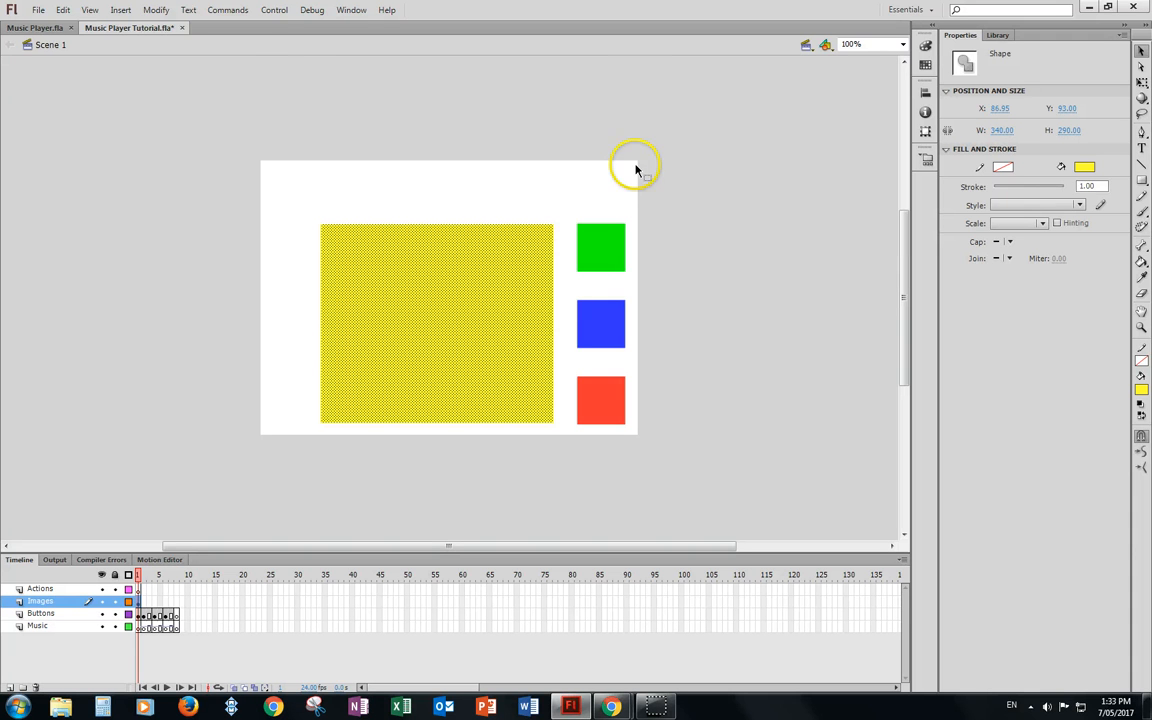
Show the stage grid and nudge the yellow rectangle against it to about X 91, Y 95.
{"action": "left_click", "coordinate": [85, 11]}
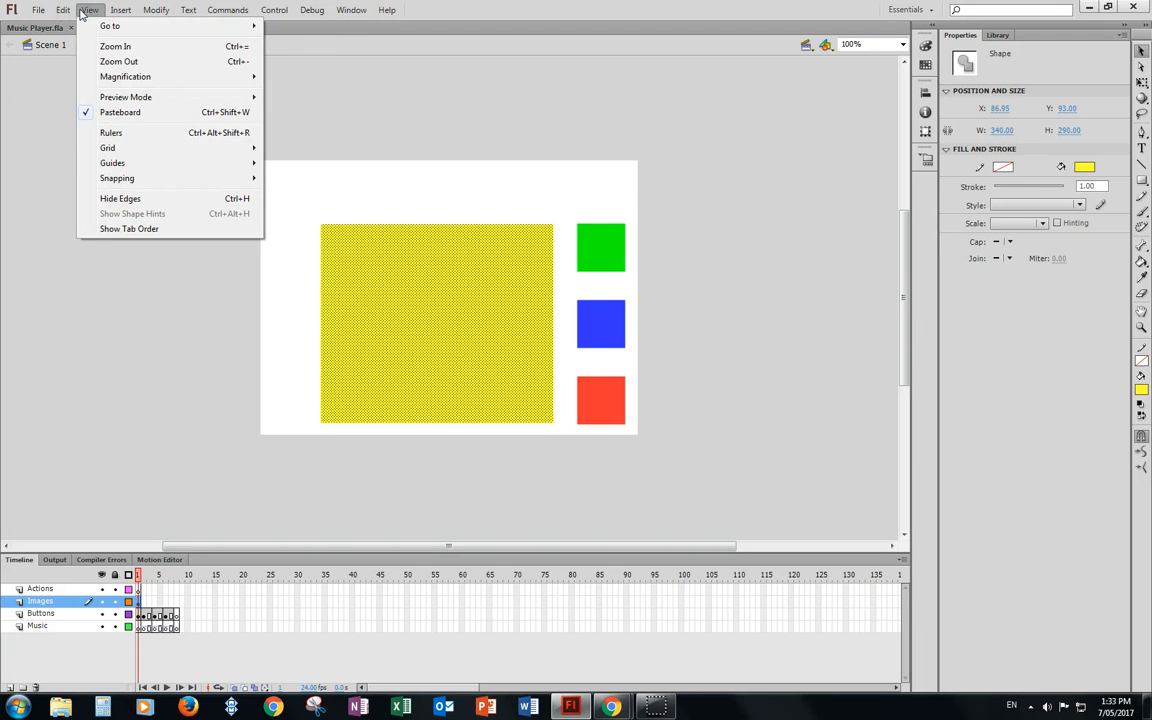
{"action": "mouse_move", "coordinate": [118, 148]}
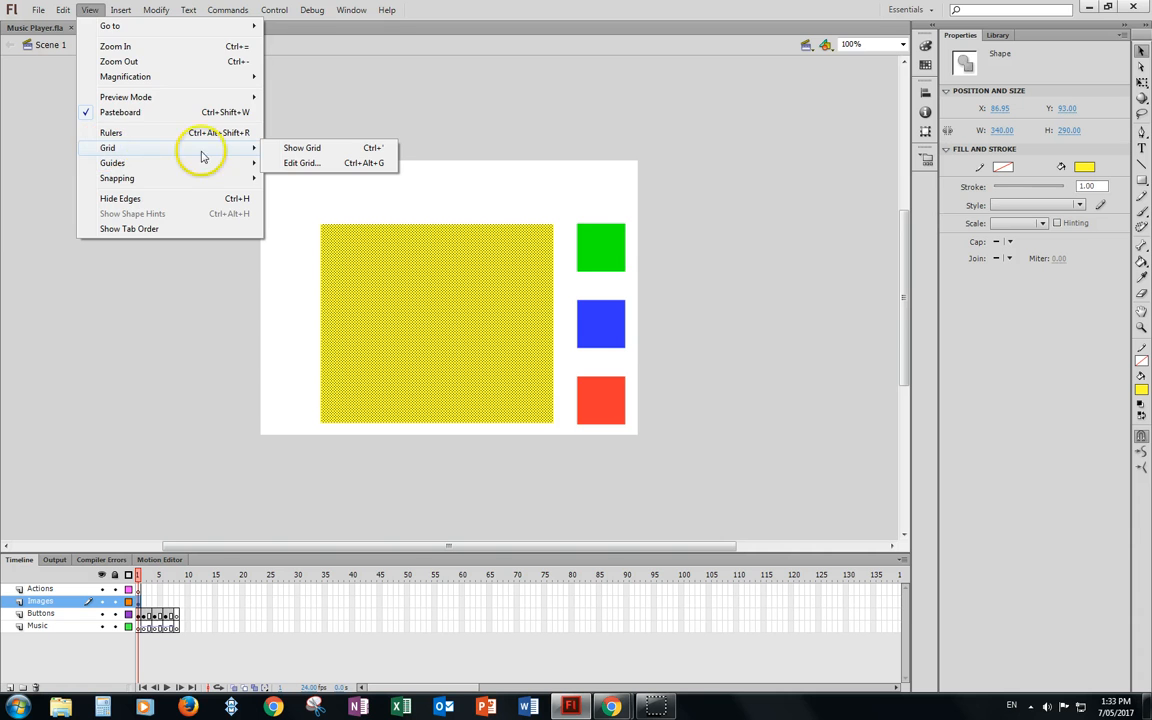
{"action": "left_click", "coordinate": [288, 149]}
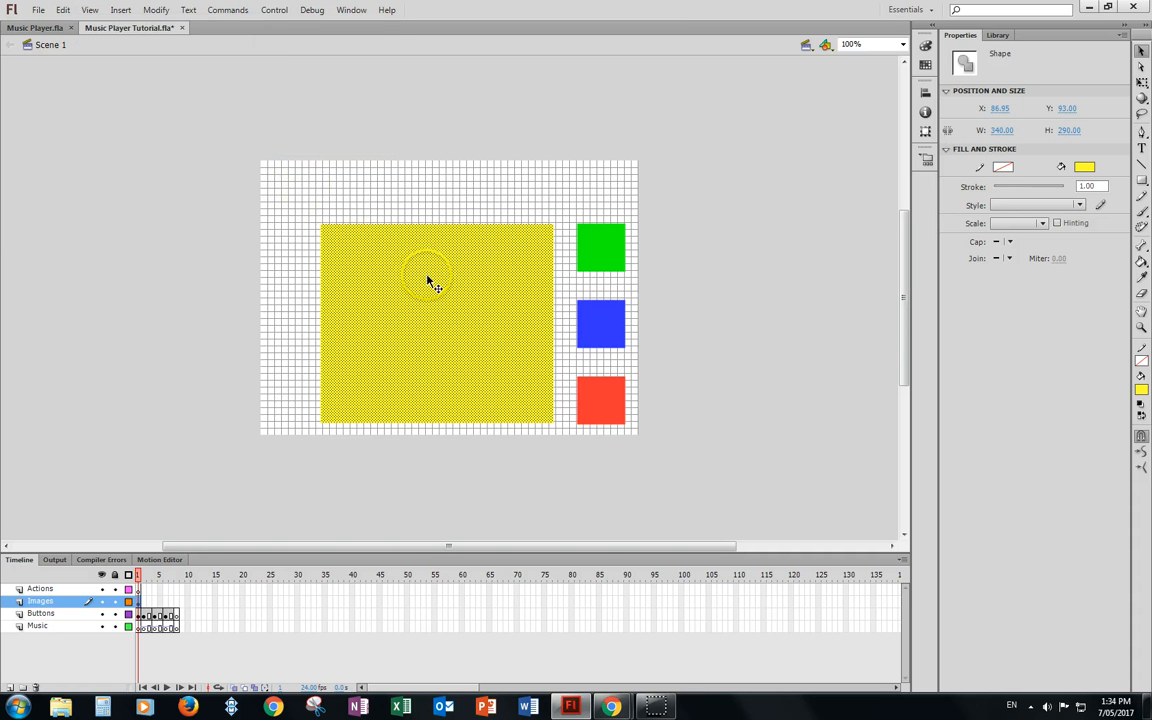
{"action": "left_click_drag", "start_coordinate": [428, 280], "coordinate": [432, 280]}
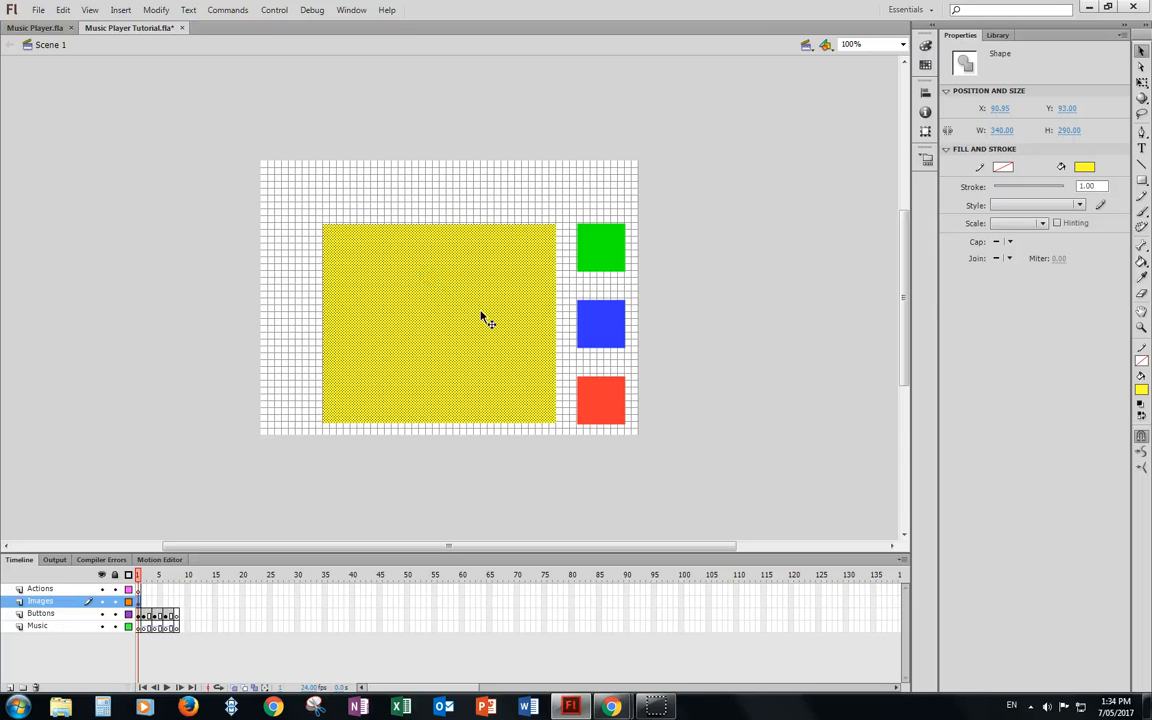
{"action": "left_click_drag", "start_coordinate": [481, 311], "coordinate": [479, 314]}
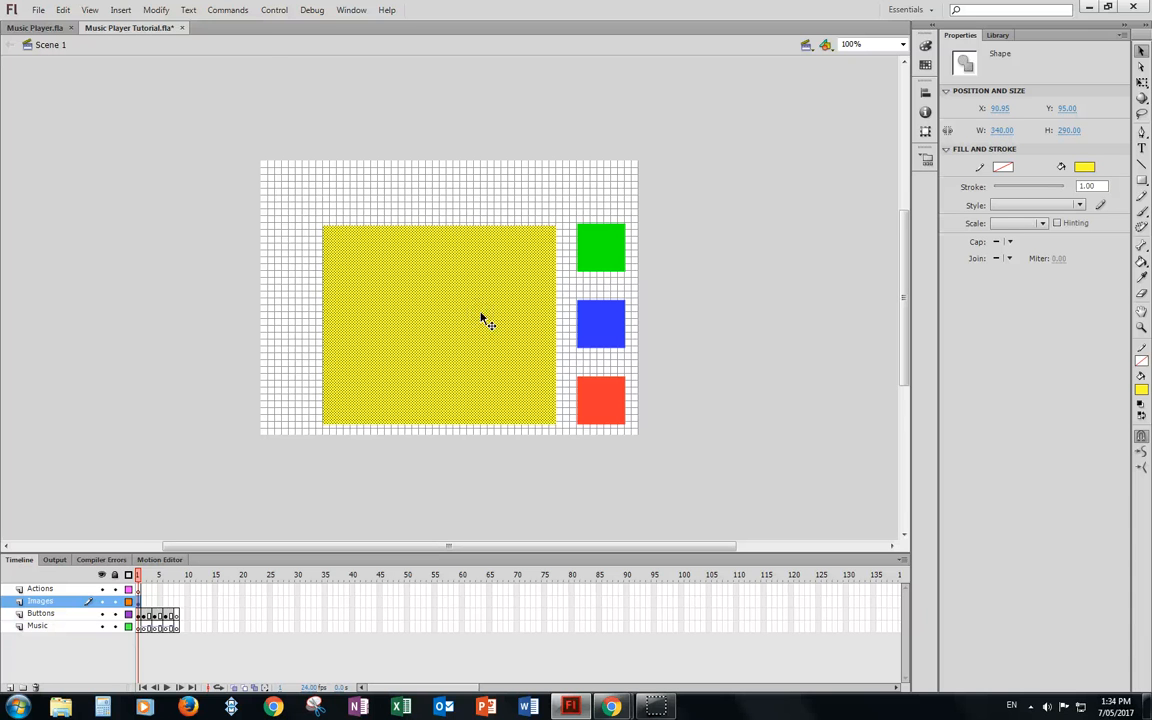
Hide the stage grid.
{"action": "left_click", "coordinate": [90, 10]}
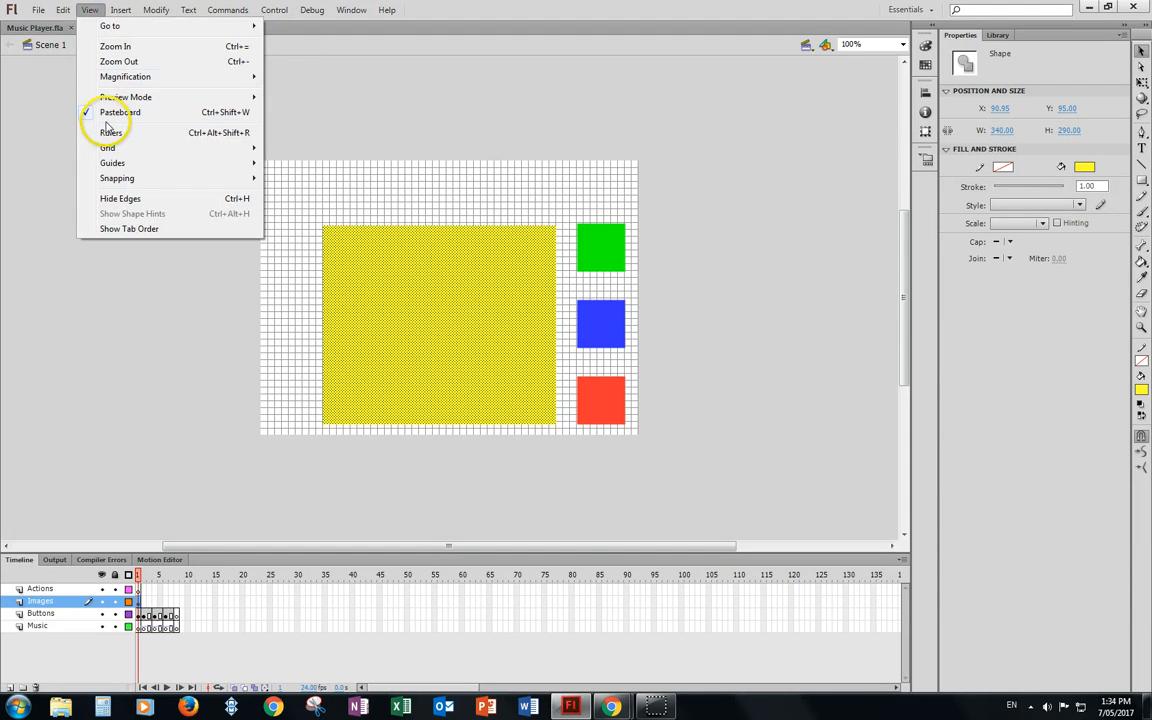
{"action": "mouse_move", "coordinate": [108, 148]}
{"action": "left_click", "coordinate": [283, 149]}
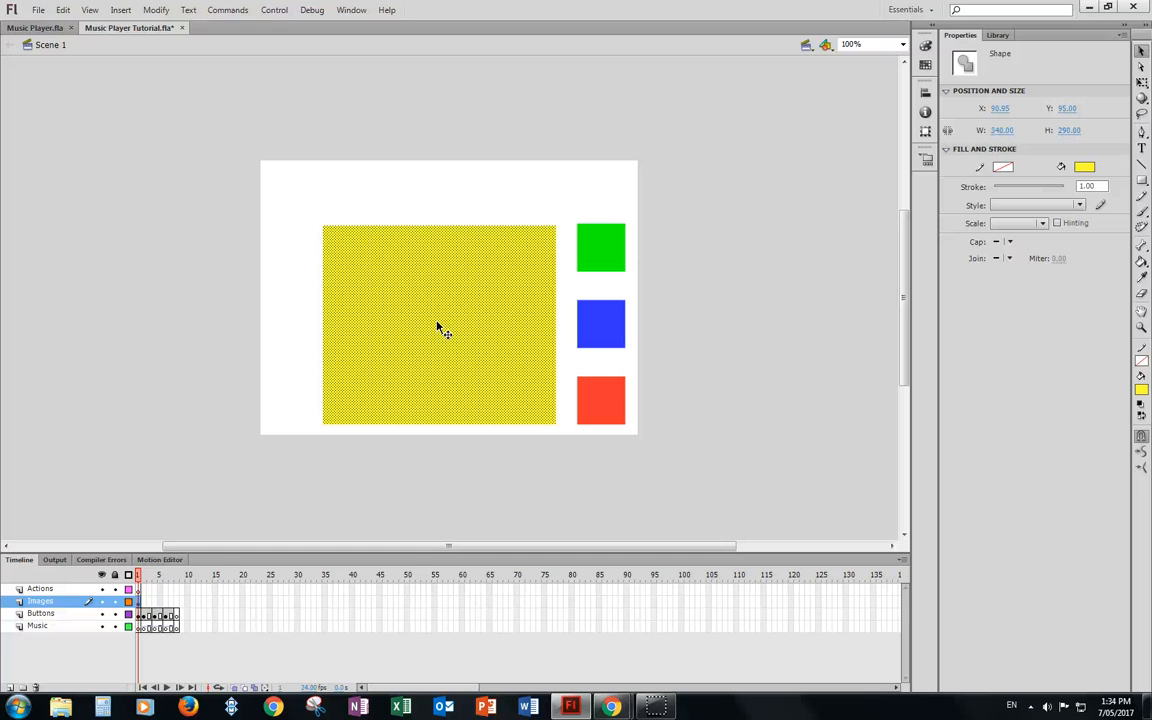
{"action": "left_click", "coordinate": [391, 280]}
{"action": "left_click", "coordinate": [451, 300]}
{"action": "key", "text": "ctrl+f"}
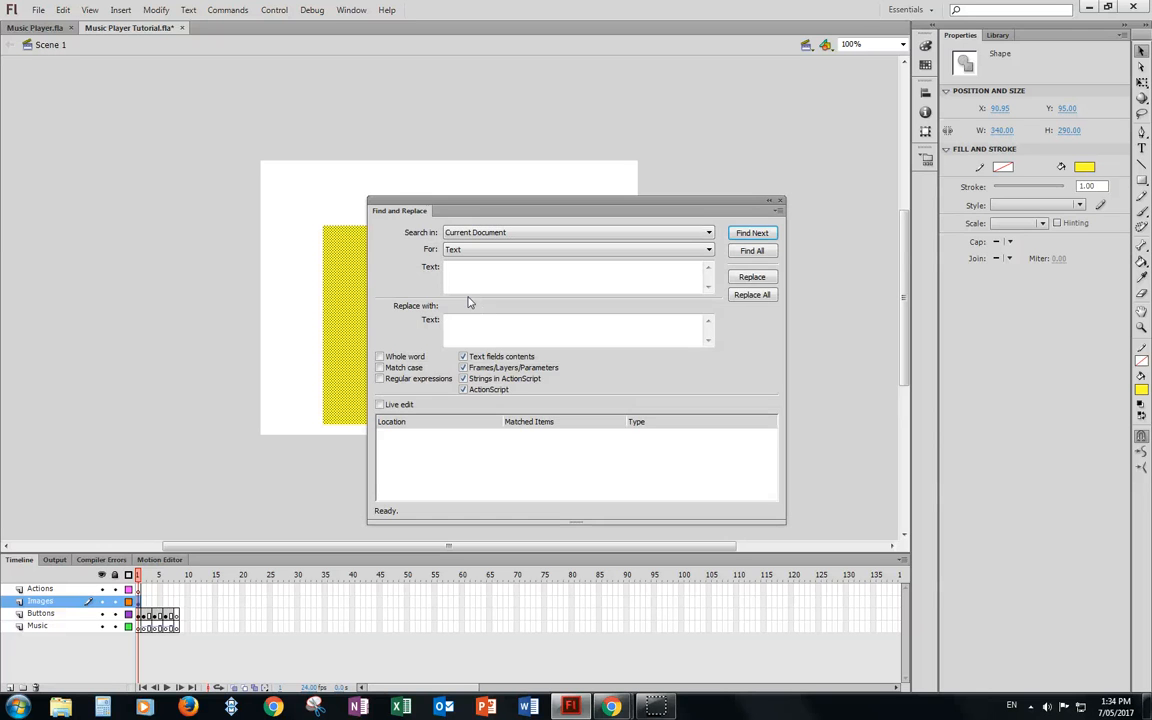
{"action": "left_click", "coordinate": [780, 200]}
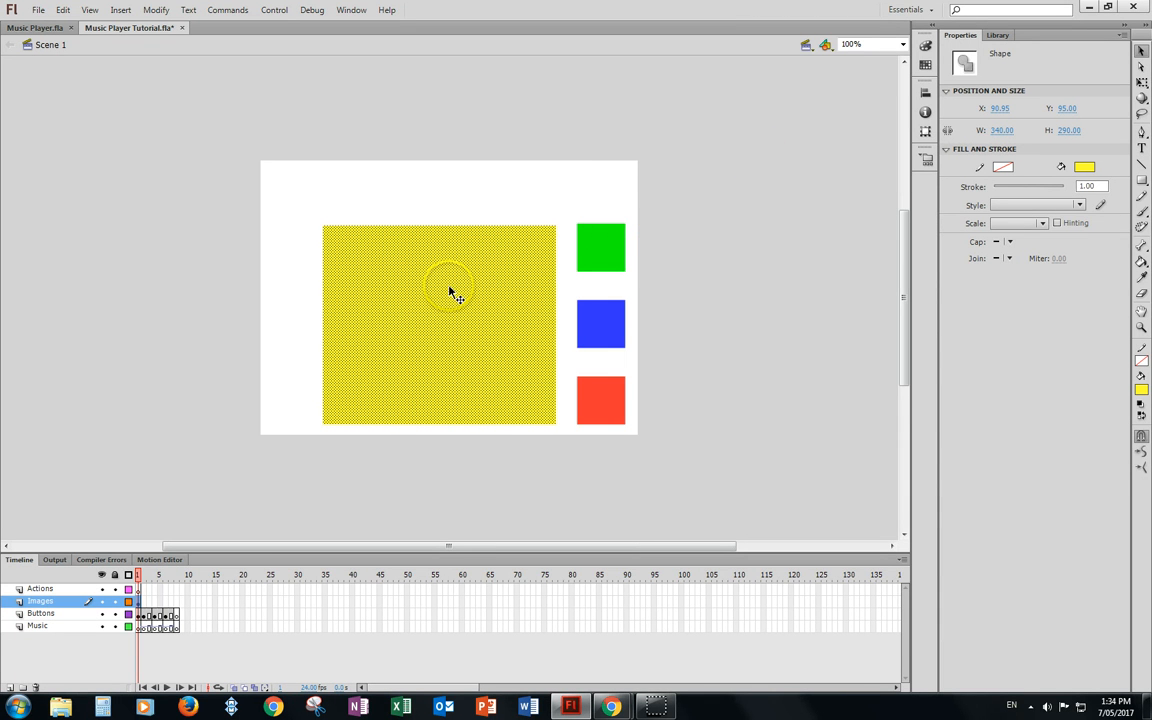
Insert a keyframe at frame 2 and a blank keyframe at frame 4 of the Images layer.
{"action": "right_click", "coordinate": [143, 602]}
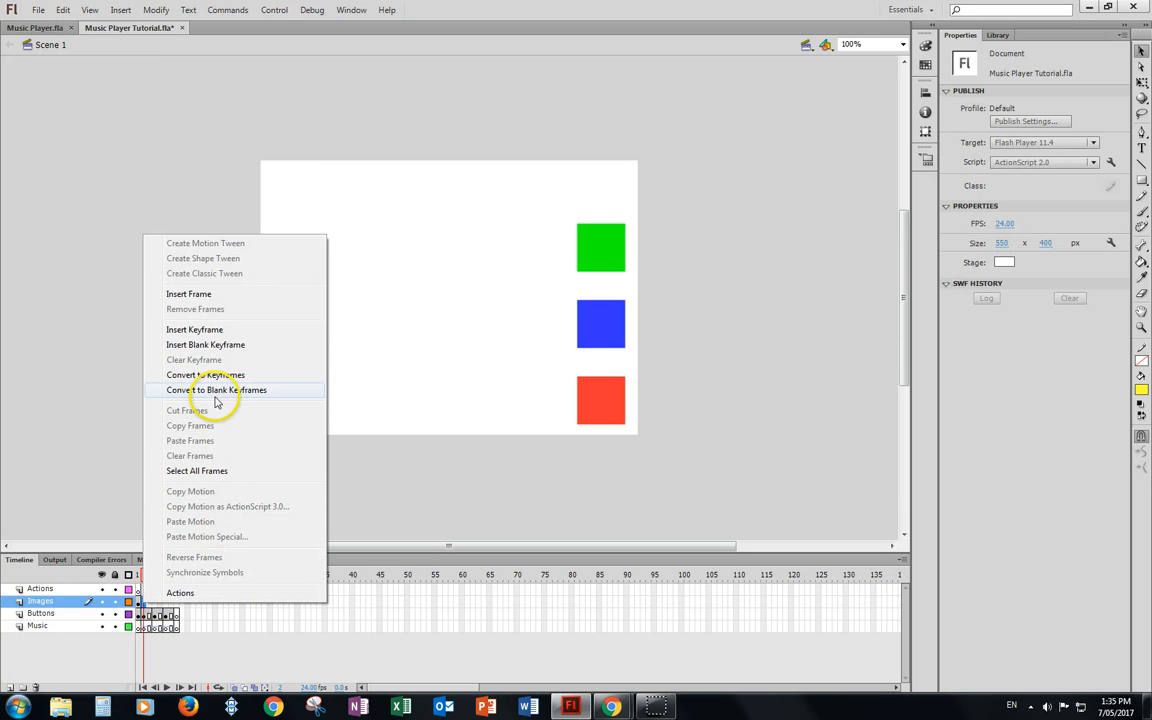
{"action": "left_click", "coordinate": [197, 330]}
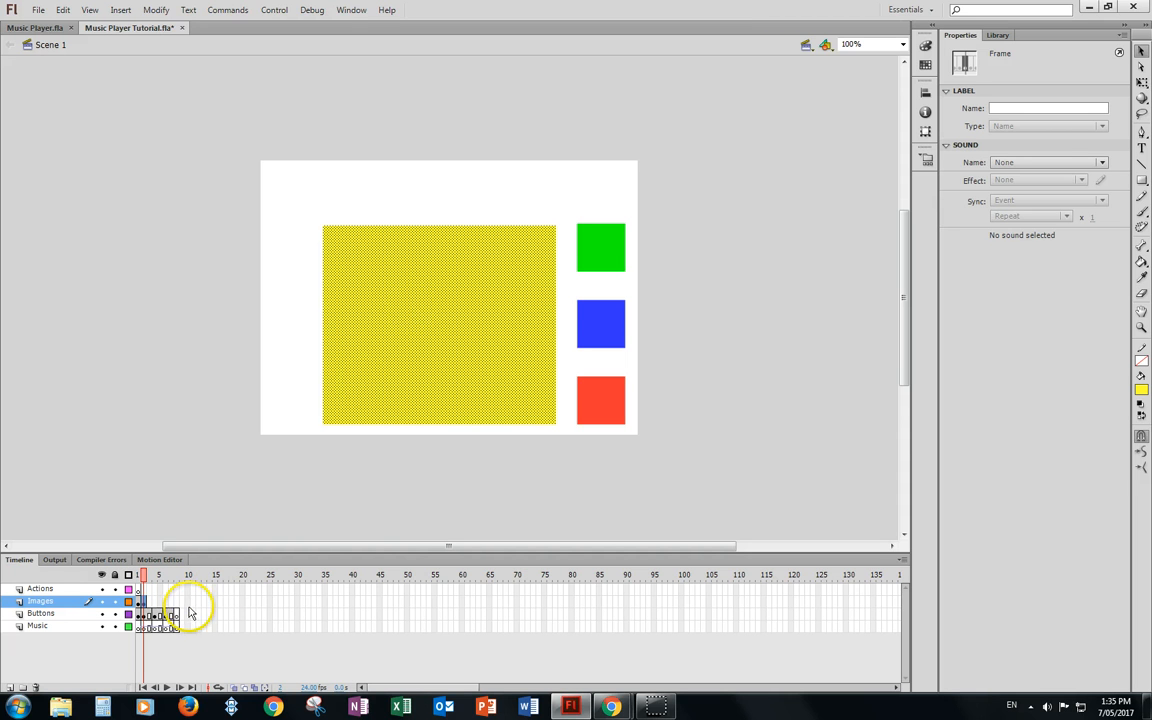
{"action": "left_click", "coordinate": [155, 600]}
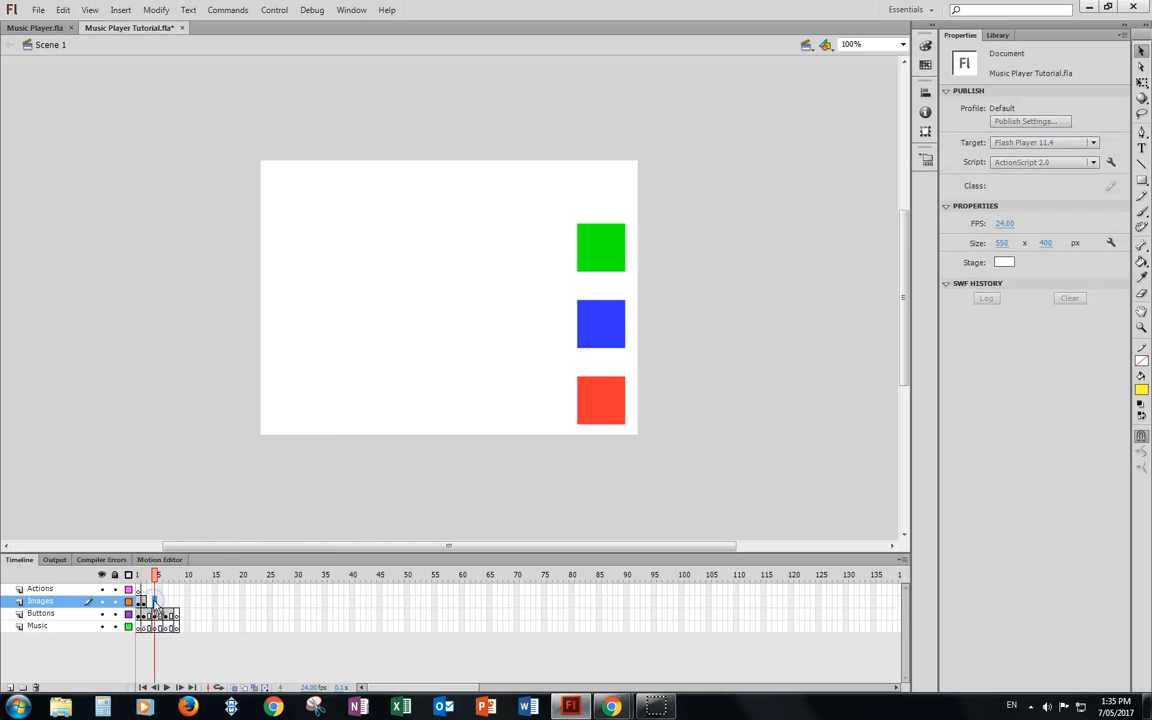
{"action": "right_click", "coordinate": [155, 600]}
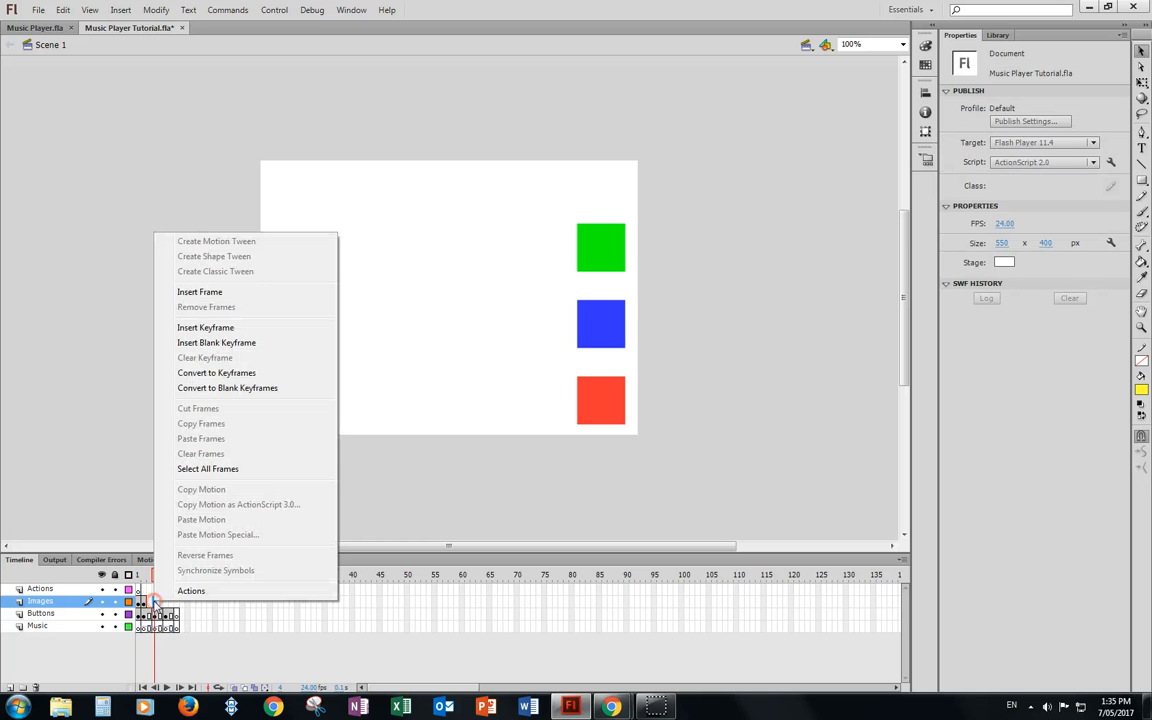
{"action": "left_click", "coordinate": [216, 343]}
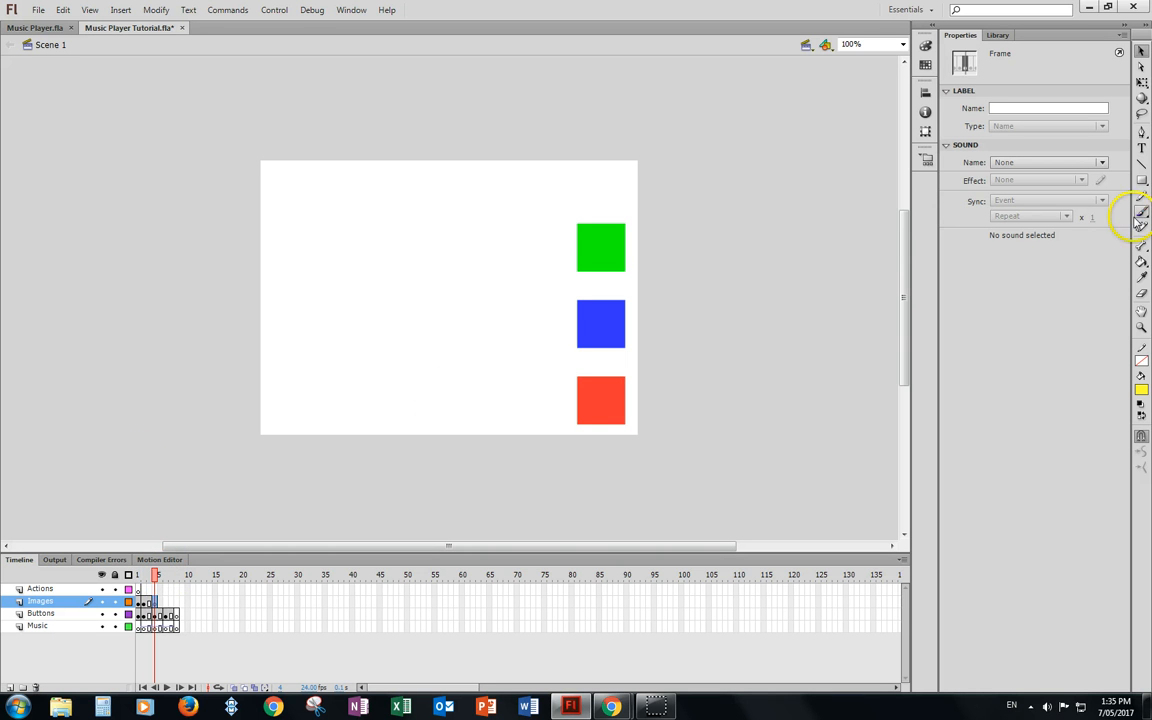
Draw a purple rectangle without outline, about 311 by 288 px, beside the buttons on frame 4 of the Images layer.
{"action": "left_click", "coordinate": [1141, 180]}
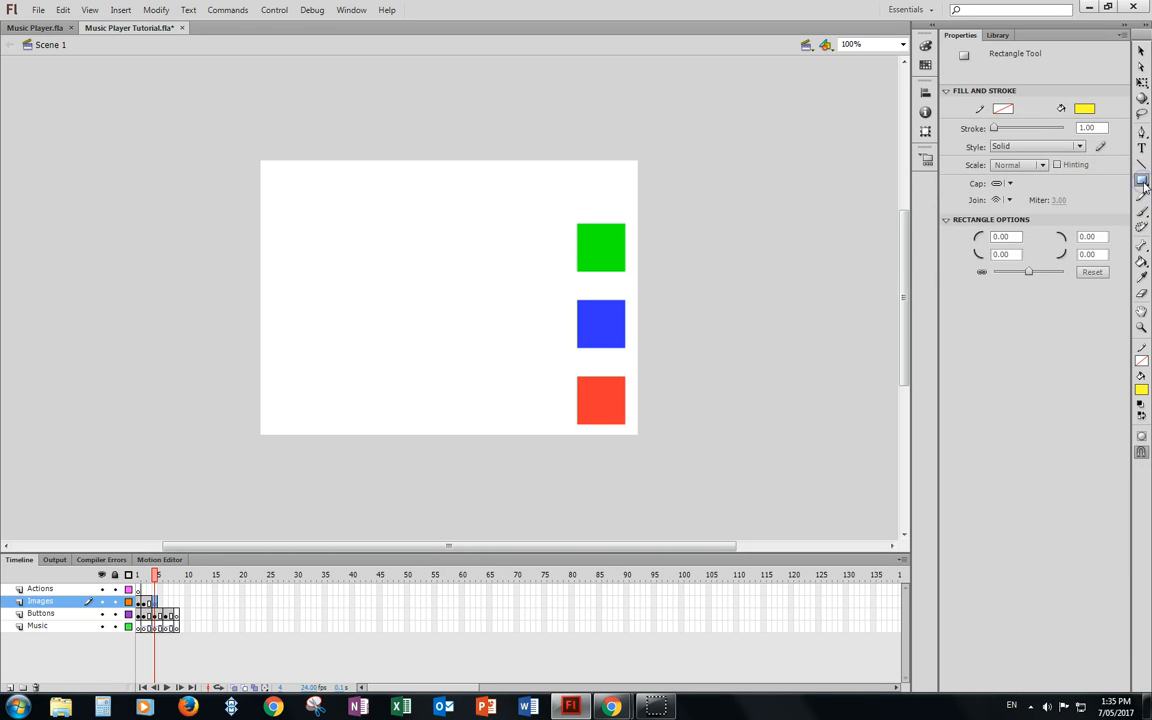
{"action": "left_click", "coordinate": [1084, 108]}
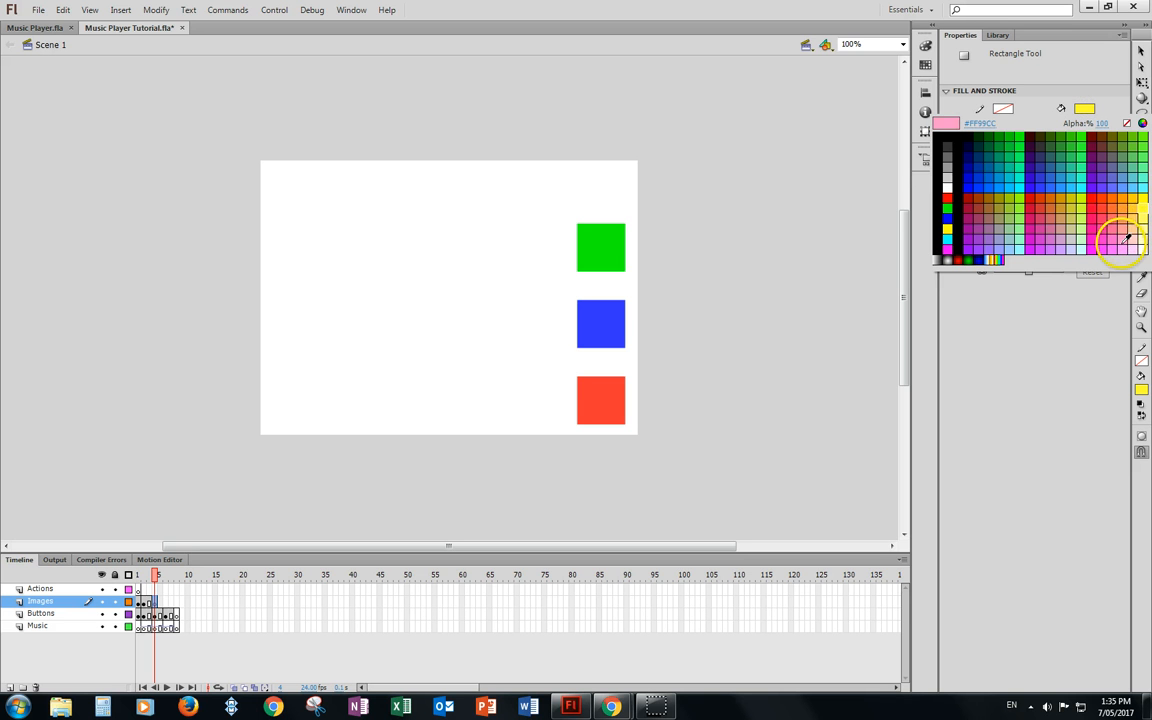
{"action": "left_click", "coordinate": [988, 236]}
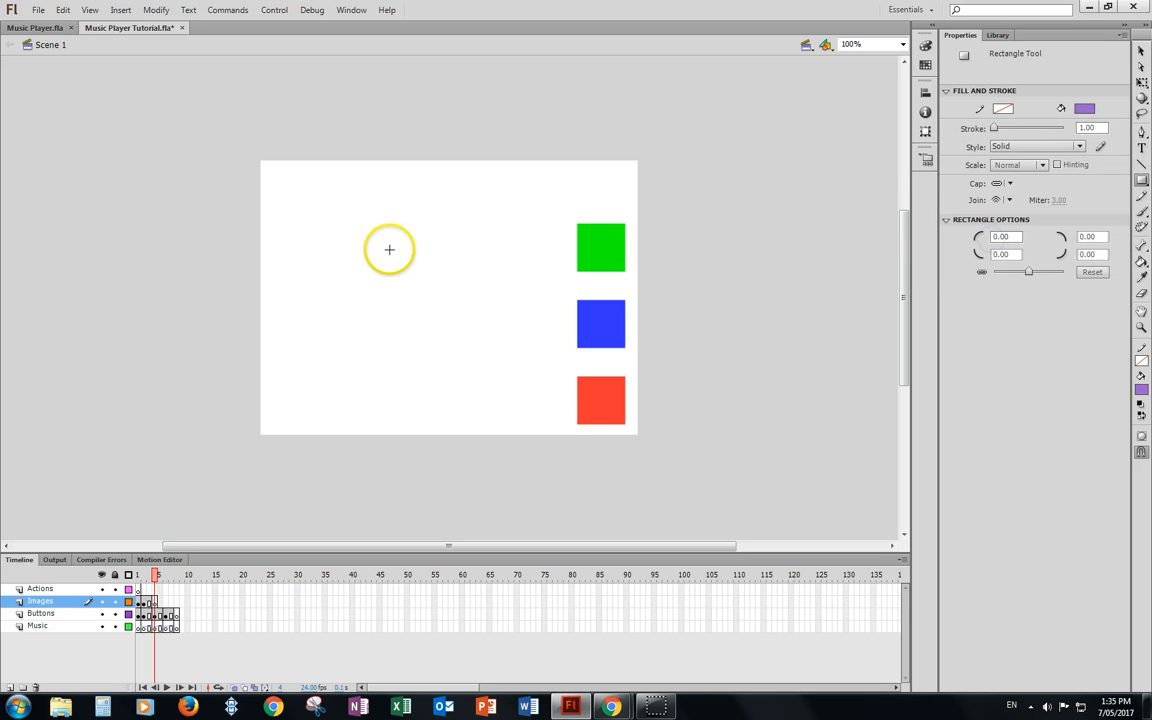
{"action": "left_click_drag", "start_coordinate": [347, 223], "coordinate": [560, 421]}
{"action": "key", "text": "v"}
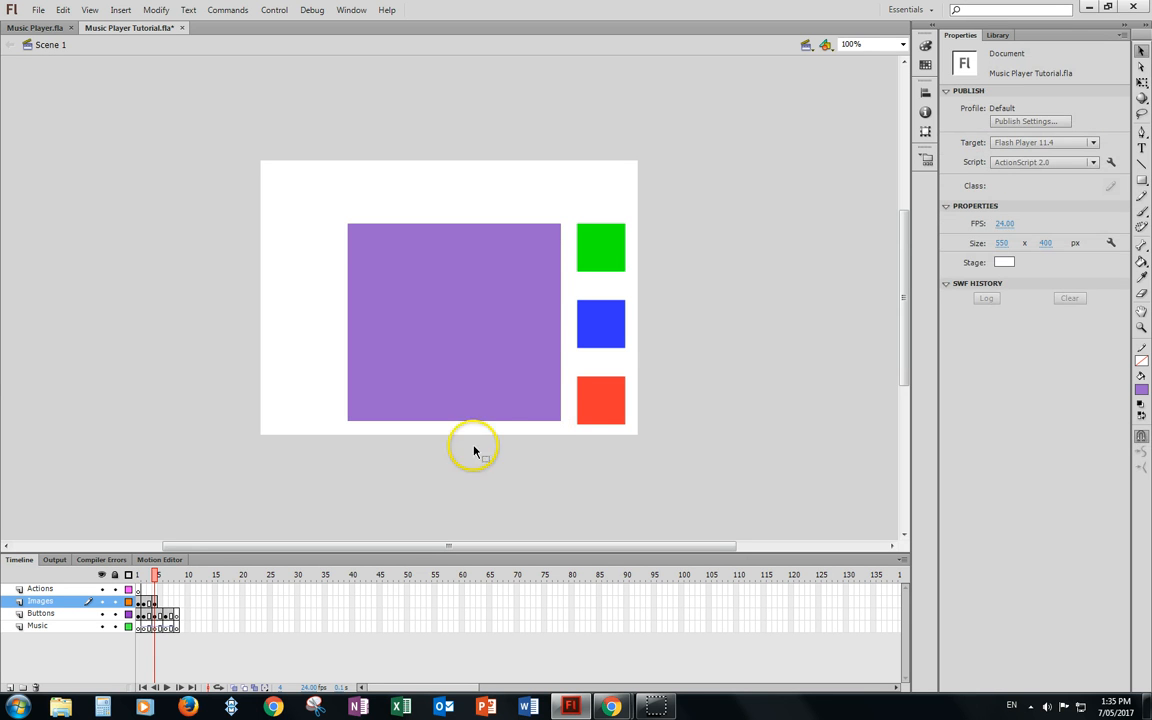
Check the yellow rectangle's size on frame 2 and set the purple rectangle on frame 4 to 340 by 290 px.
{"action": "left_click", "coordinate": [144, 601]}
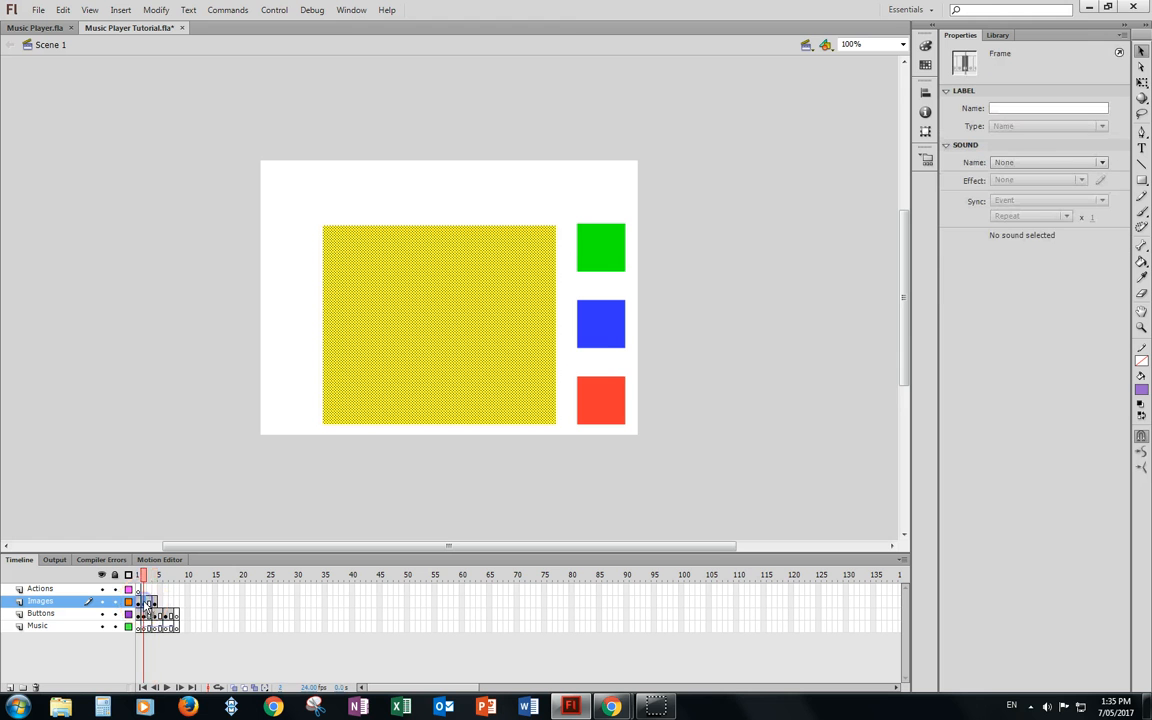
{"action": "left_click", "coordinate": [479, 341]}
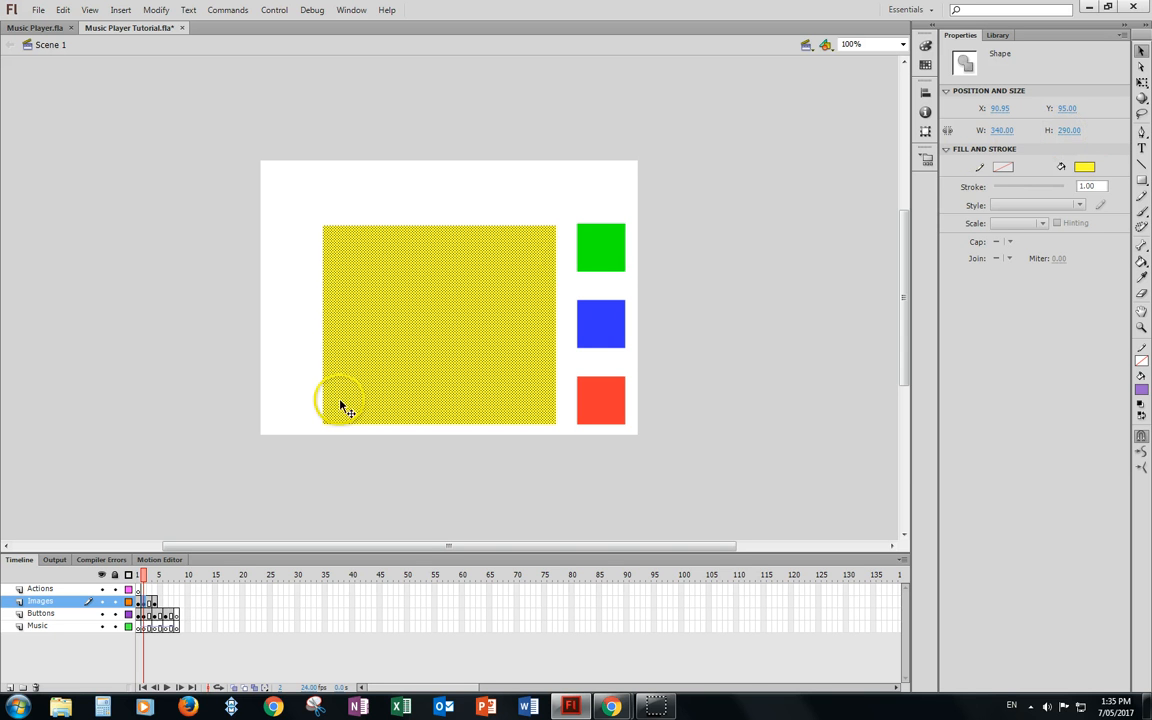
{"action": "left_click", "coordinate": [155, 602]}
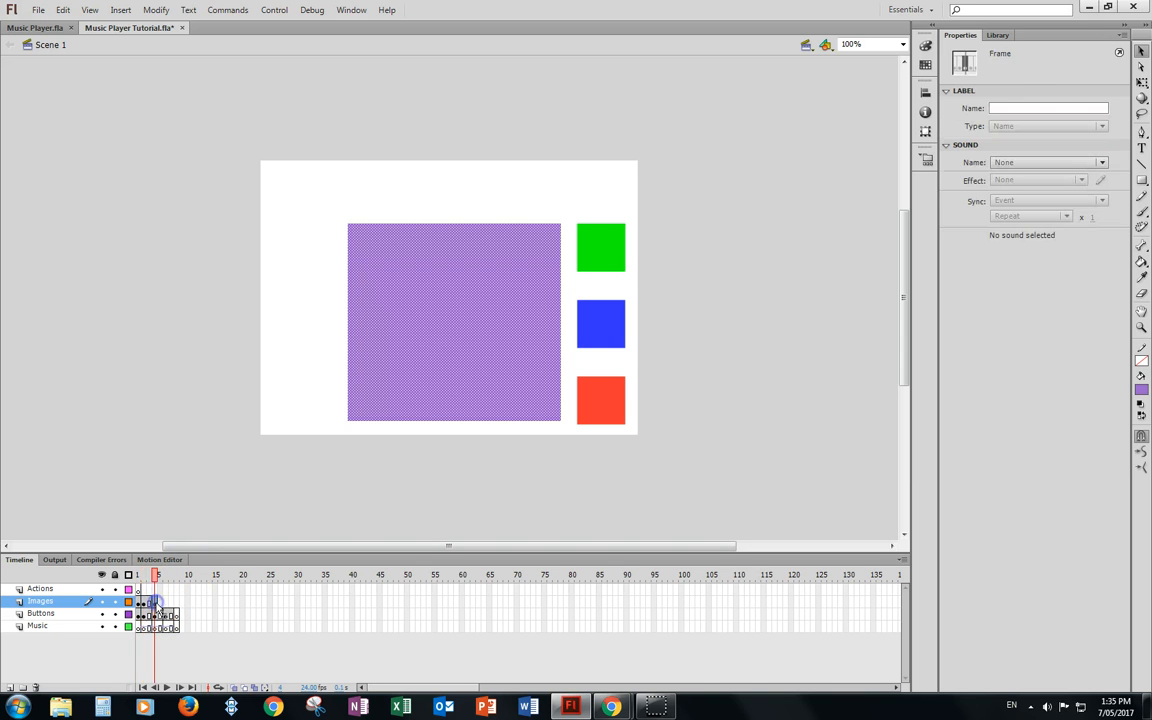
{"action": "left_click", "coordinate": [443, 335]}
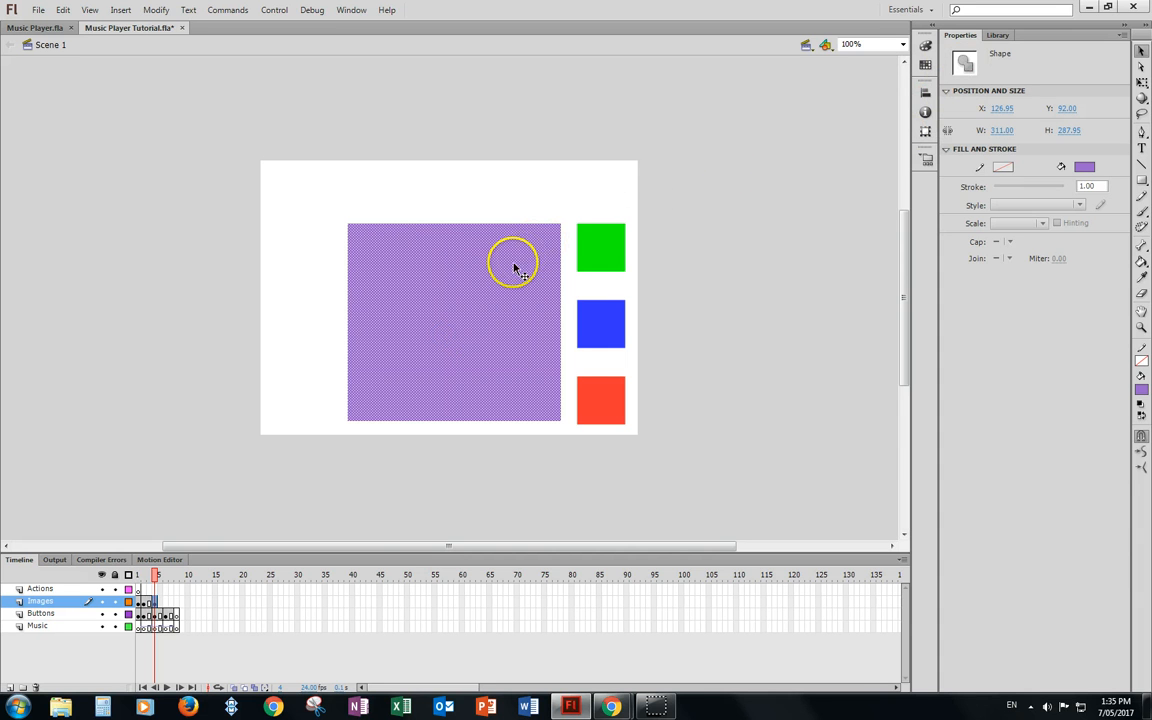
{"action": "left_click", "coordinate": [1000, 130]}
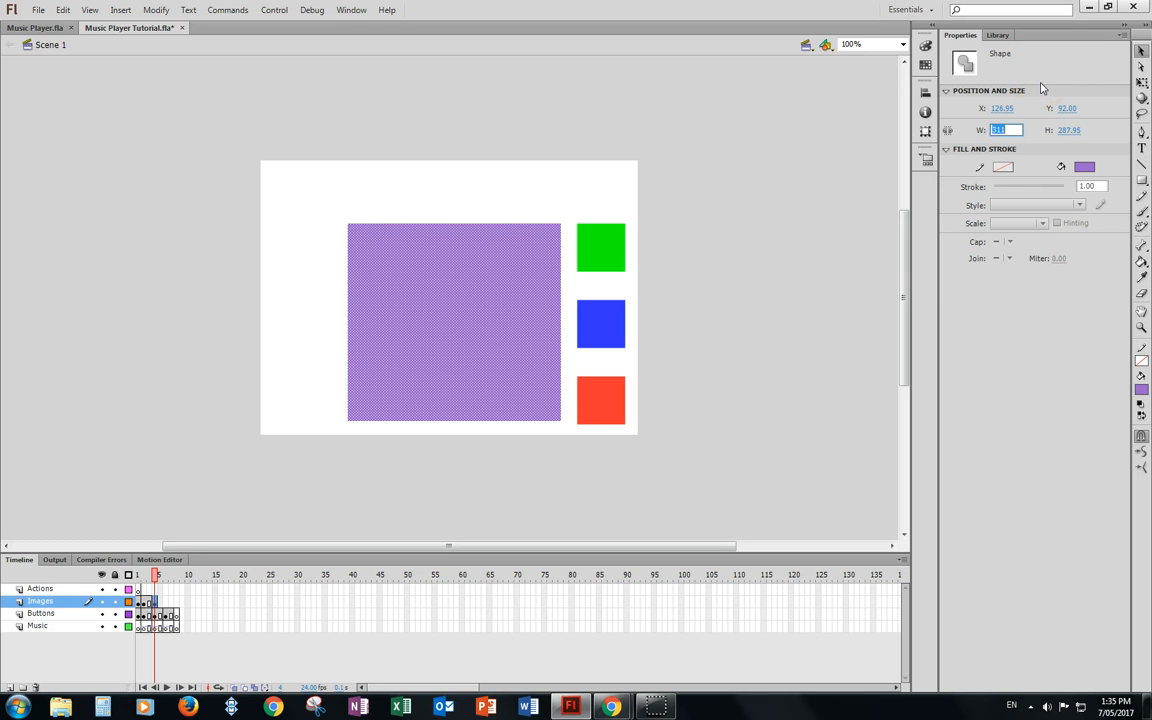
{"action": "type", "text": "340"}
{"action": "left_click", "coordinate": [1064, 130]}
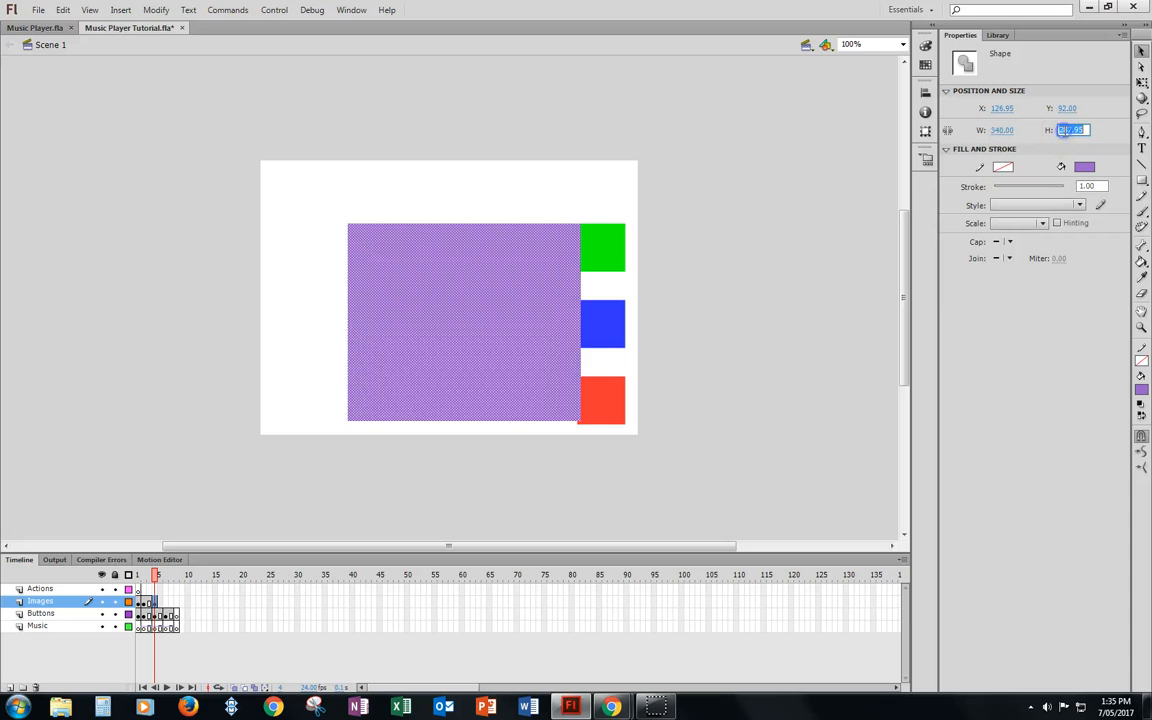
{"action": "type", "text": "290"}
{"action": "left_click", "coordinate": [1028, 141]}
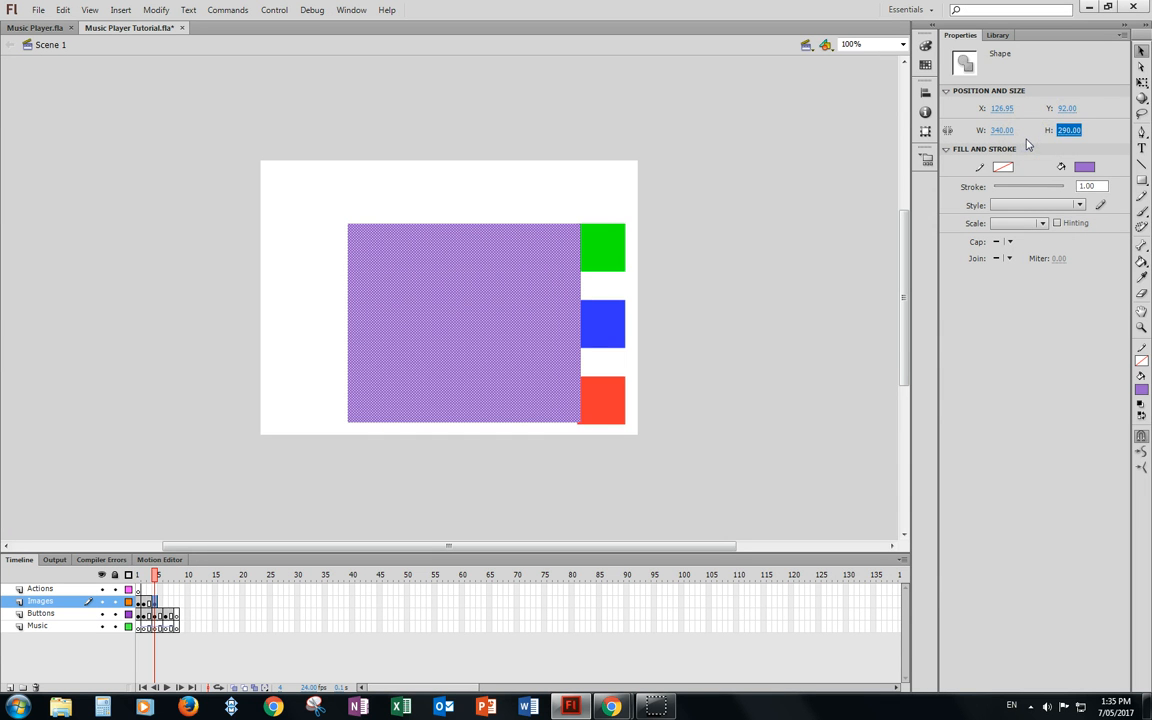
Save the document with auto-recovery enabled and set the purple rectangle's X position to 90.95, matching the yellow rectangle on frame 2.
{"action": "left_click", "coordinate": [143, 601]}
{"action": "left_click", "coordinate": [442, 327]}
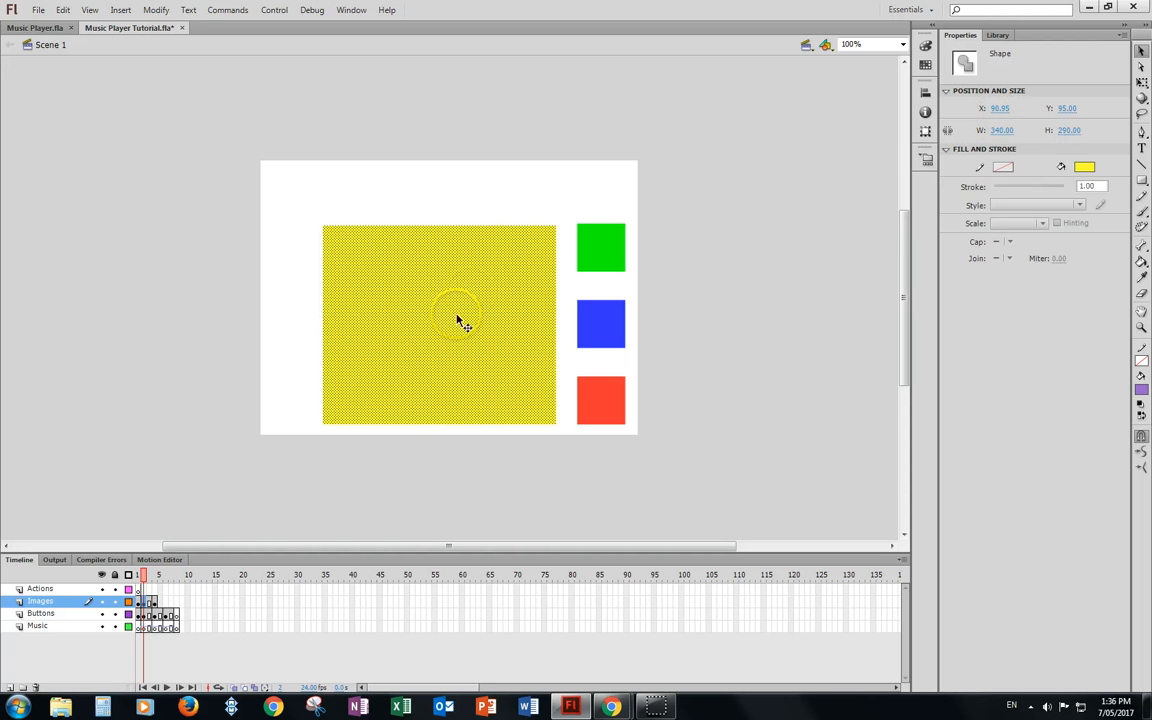
{"action": "left_click", "coordinate": [153, 603]}
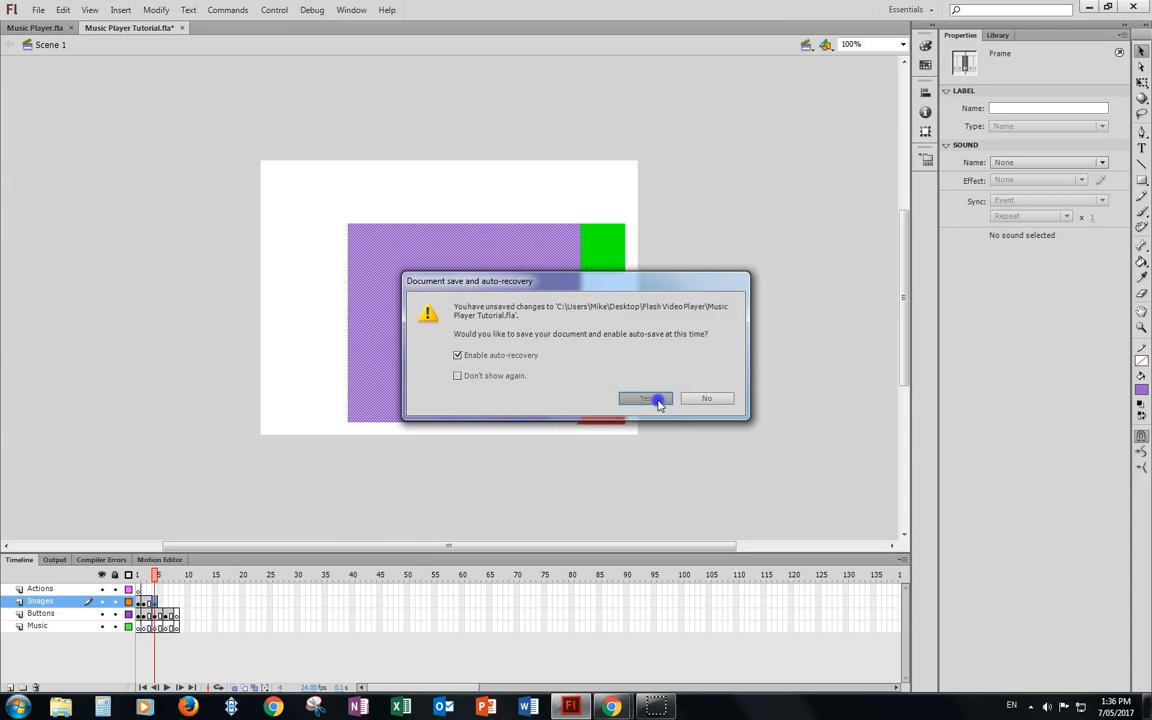
{"action": "left_click", "coordinate": [652, 398]}
{"action": "left_click", "coordinate": [483, 314]}
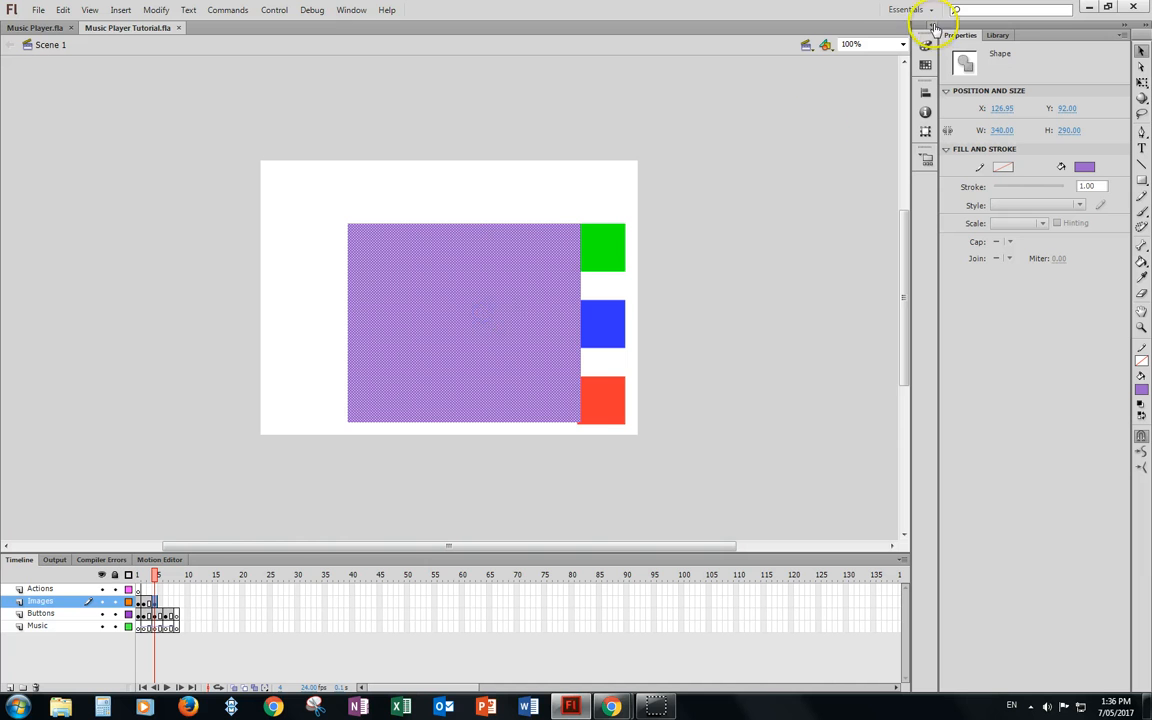
{"action": "left_click", "coordinate": [1002, 108]}
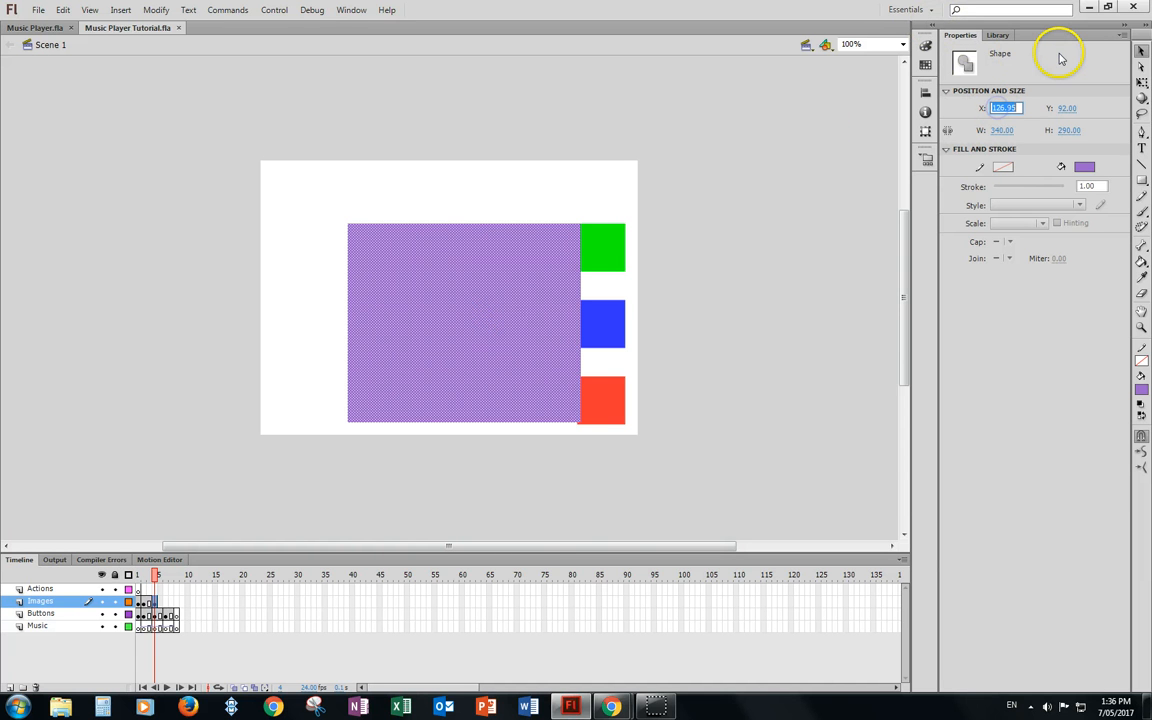
{"action": "type", "text": "5"}
{"action": "key", "text": "Return"}
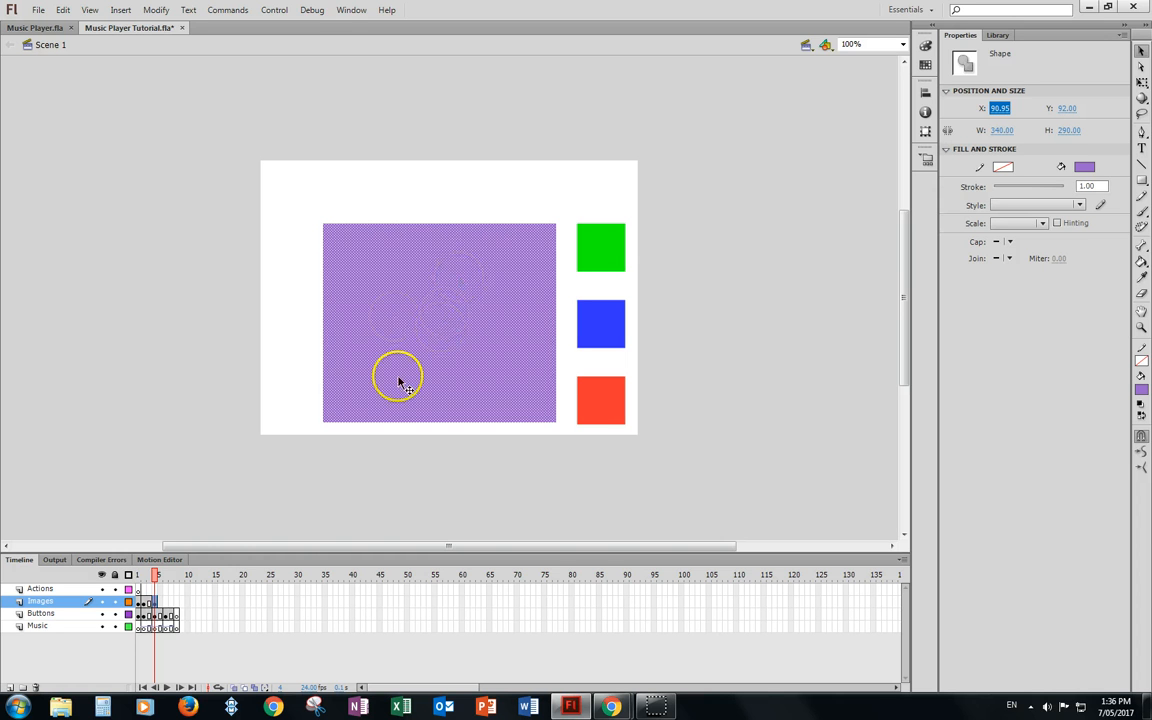
Insert a blank keyframe at frame 6 of the Images layer and draw a dark blue rectangle without outline beside the buttons.
{"action": "right_click", "coordinate": [164, 601]}
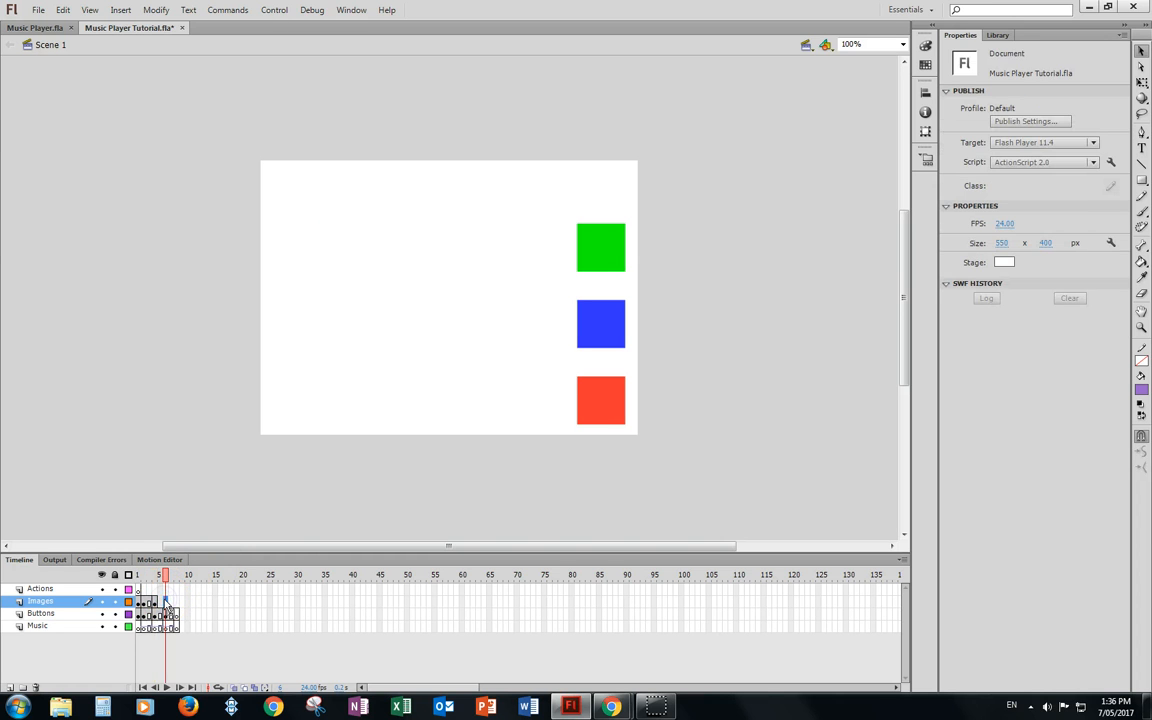
{"action": "right_click", "coordinate": [166, 600]}
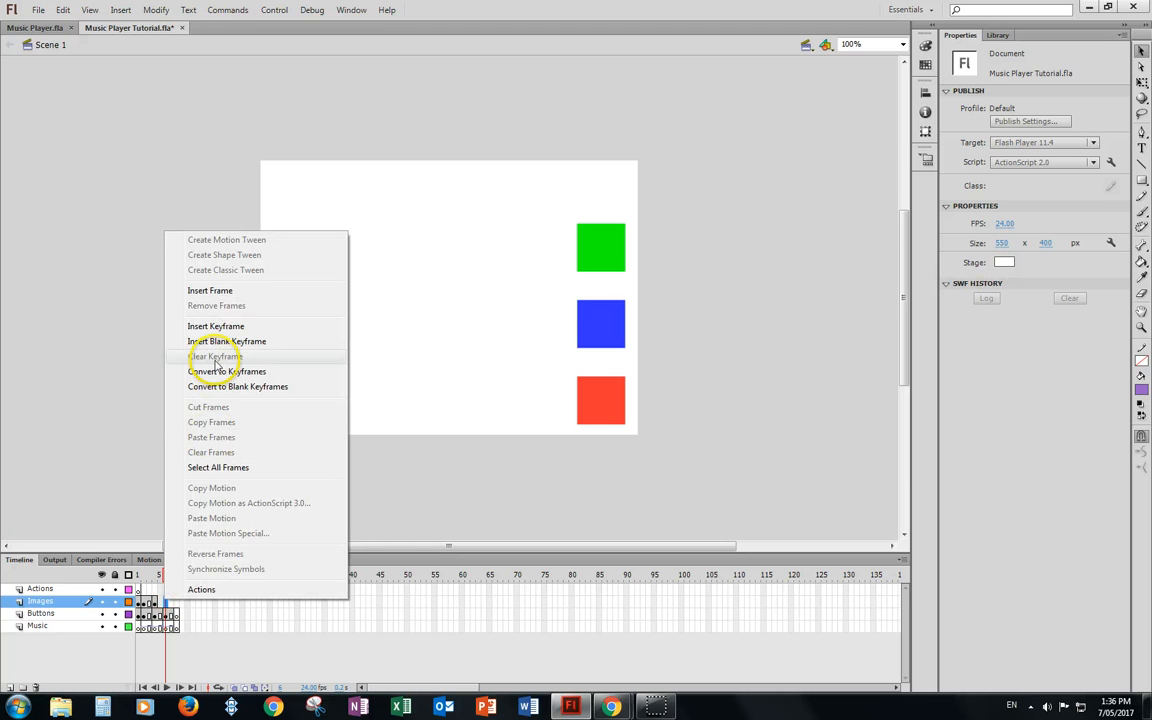
{"action": "left_click", "coordinate": [220, 341]}
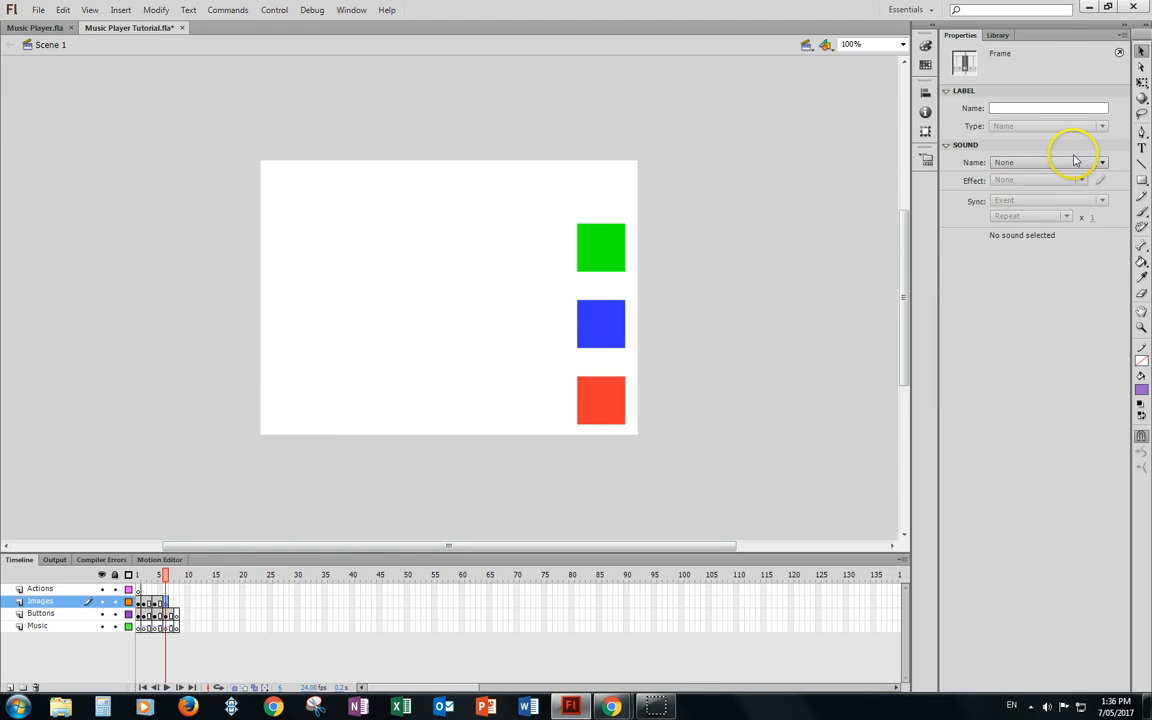
{"action": "left_click", "coordinate": [1142, 179]}
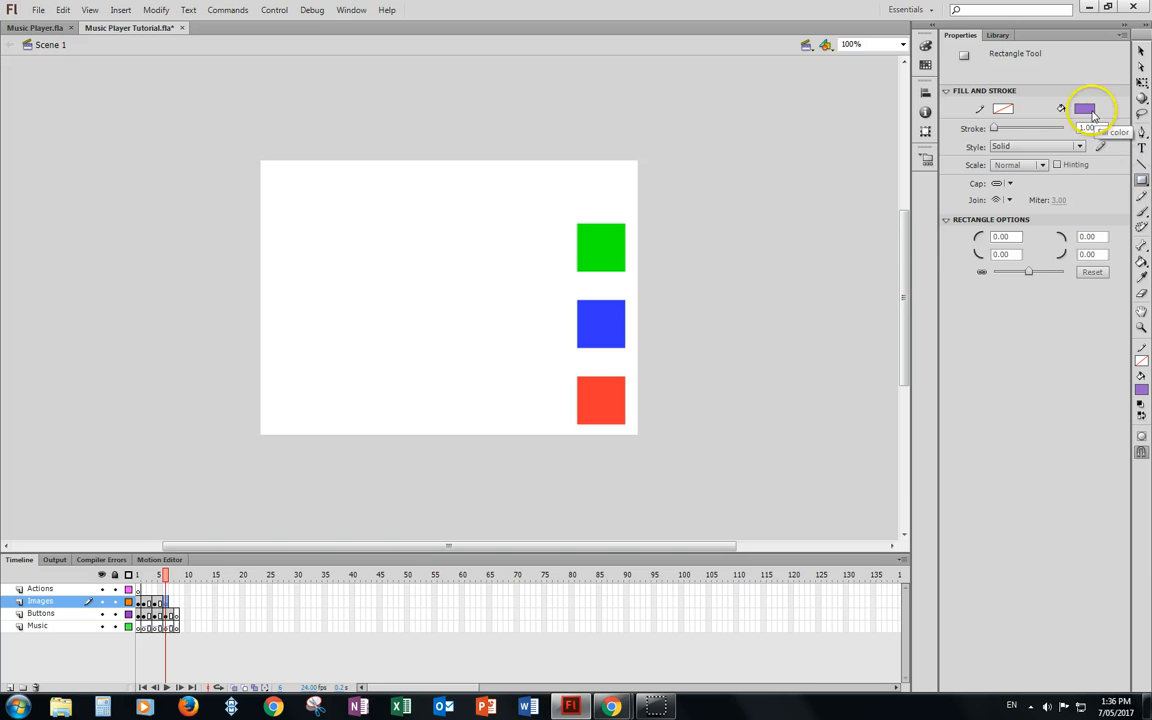
{"action": "left_click", "coordinate": [1084, 108]}
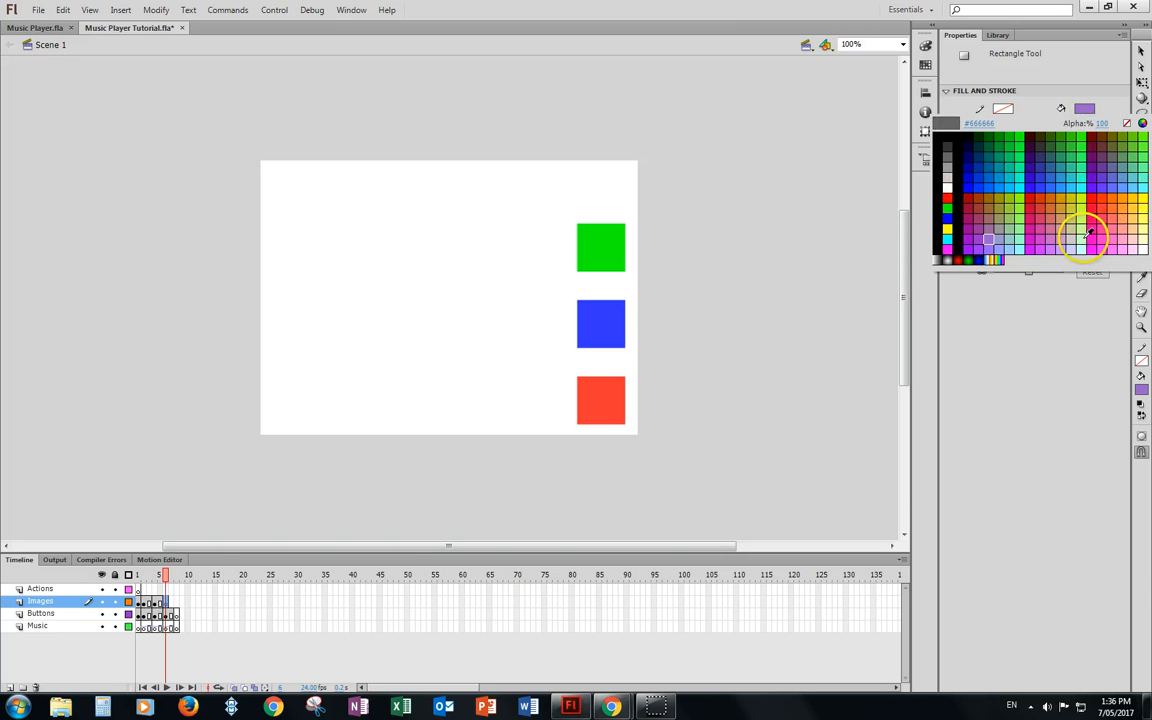
{"action": "left_click", "coordinate": [972, 172]}
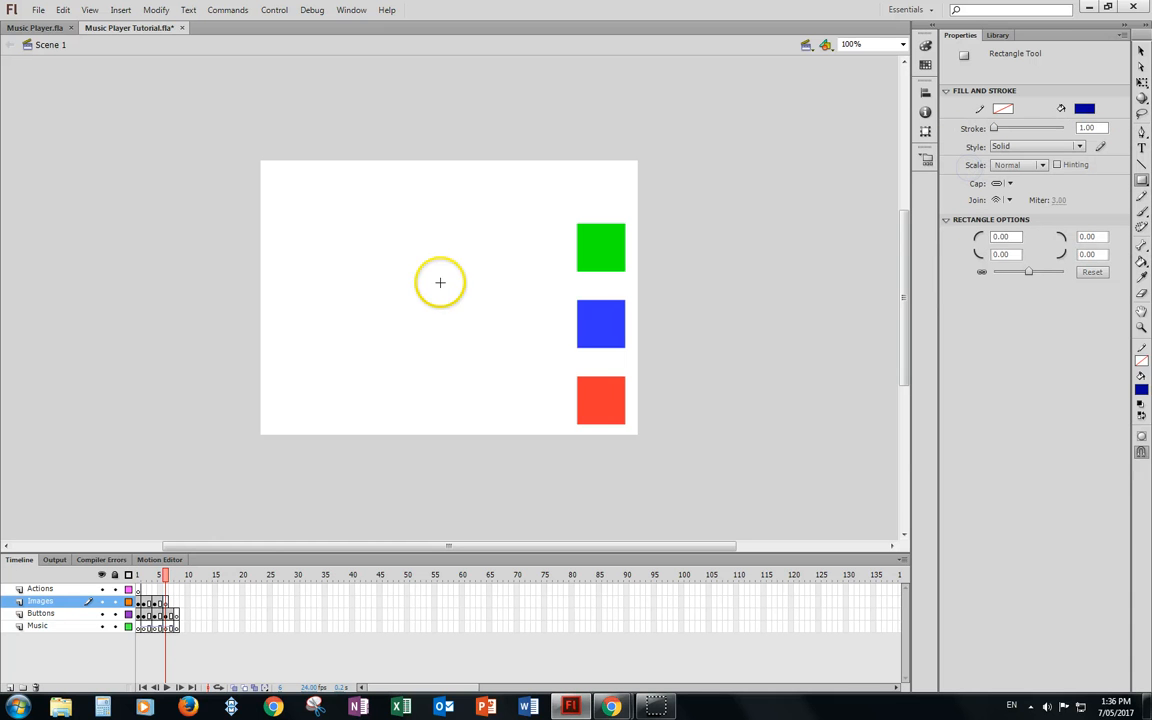
{"action": "left_click_drag", "start_coordinate": [331, 221], "coordinate": [556, 418]}
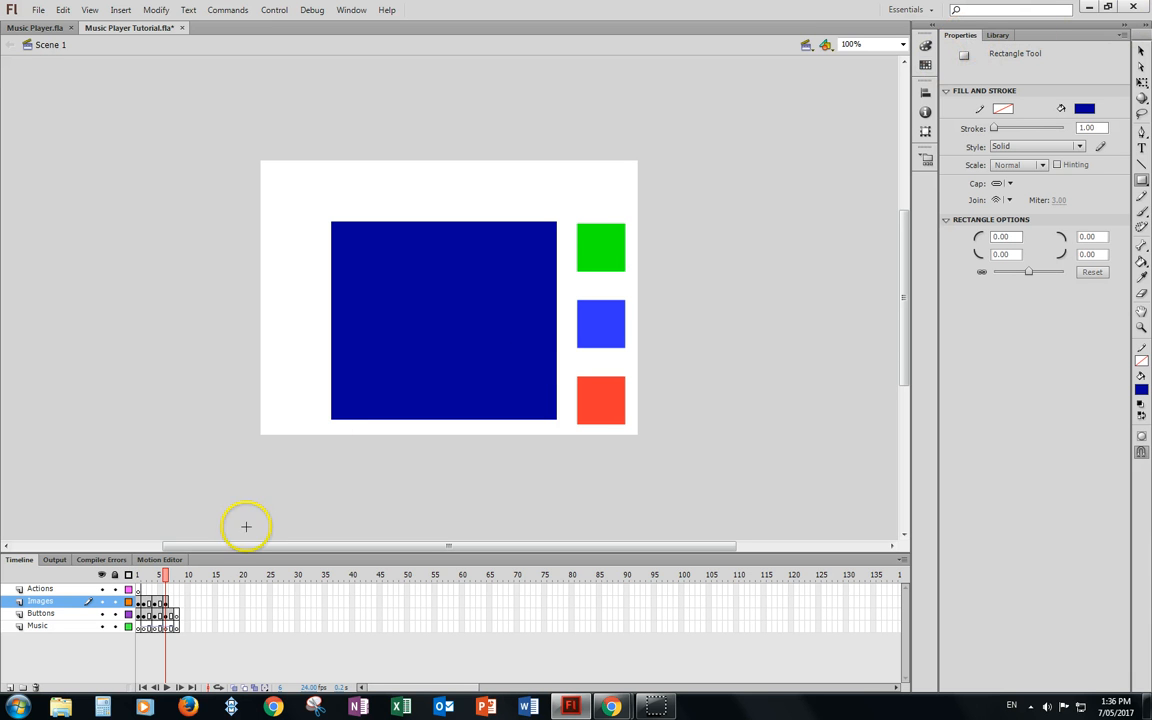
Check the purple rectangle's size on frame 4 and set the dark blue rectangle on frame 6 to 340 by 290 px.
{"action": "left_click", "coordinate": [155, 601]}
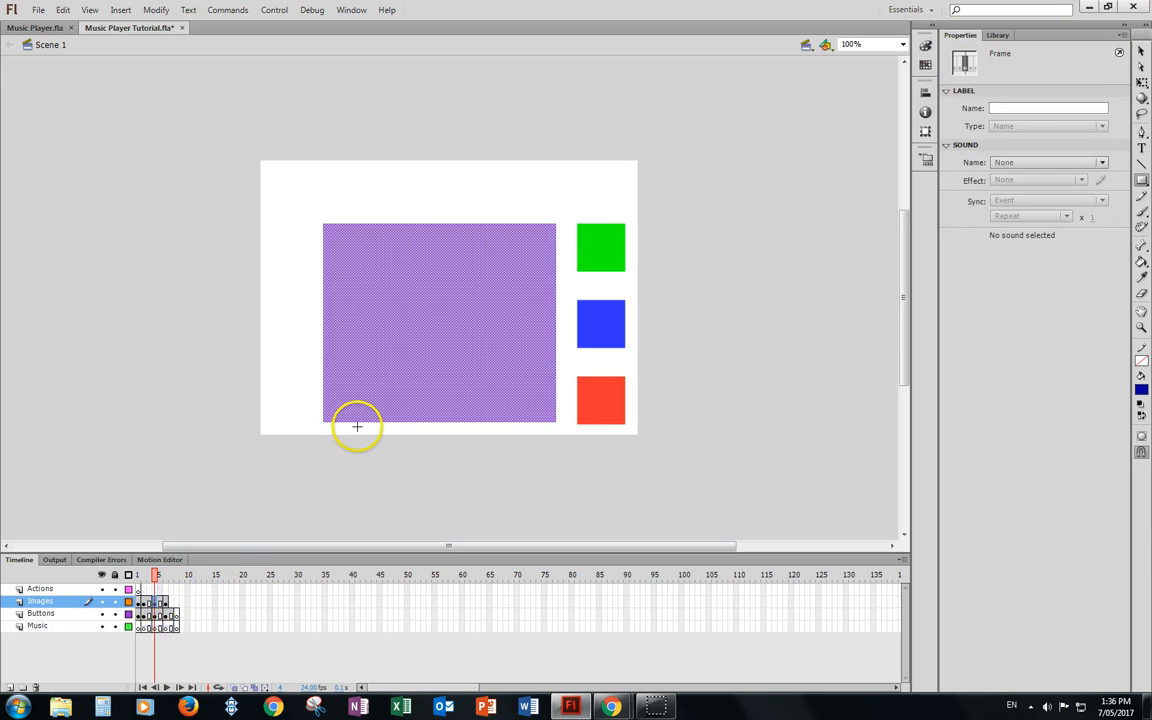
{"action": "left_click", "coordinate": [357, 427]}
{"action": "left_click", "coordinate": [1142, 50]}
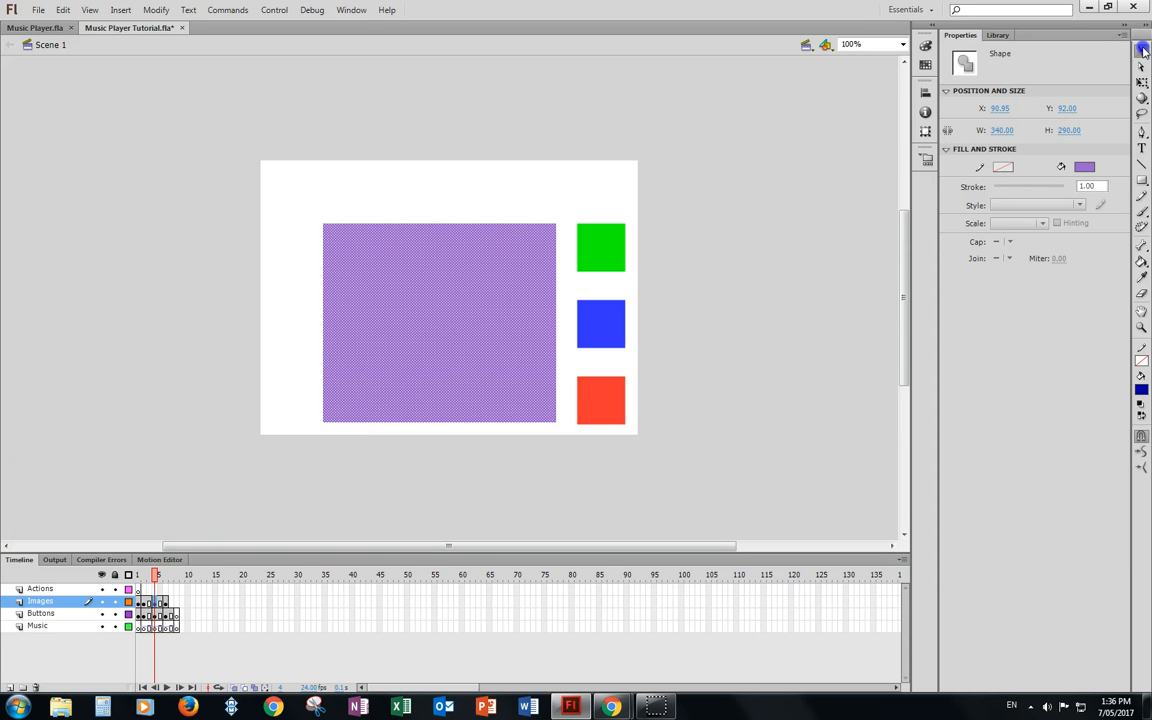
{"action": "left_click", "coordinate": [469, 292]}
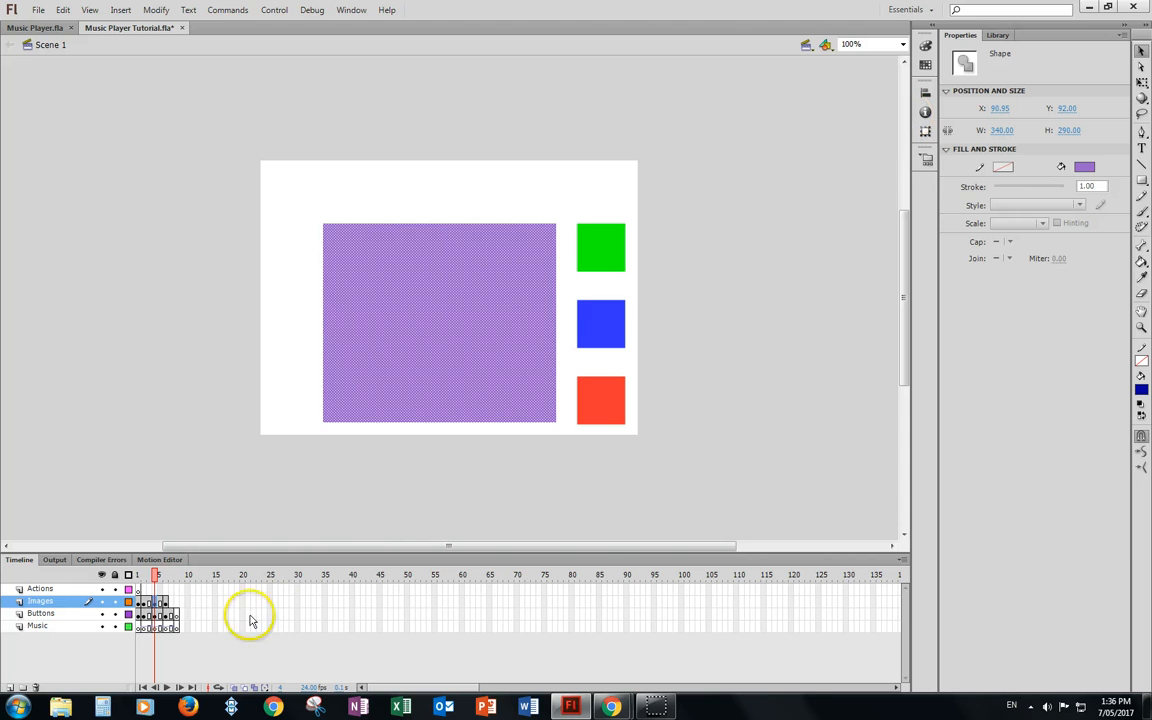
{"action": "left_click", "coordinate": [166, 602]}
{"action": "left_click", "coordinate": [166, 602]}
{"action": "left_click", "coordinate": [504, 309]}
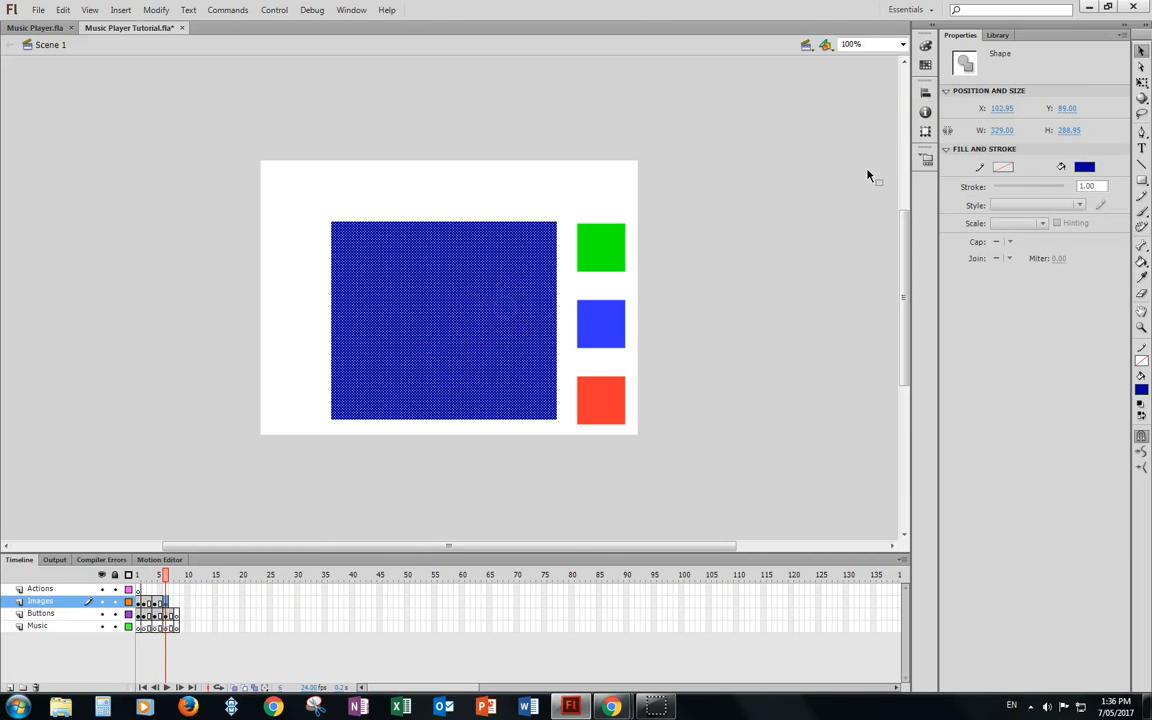
{"action": "left_click", "coordinate": [1002, 130]}
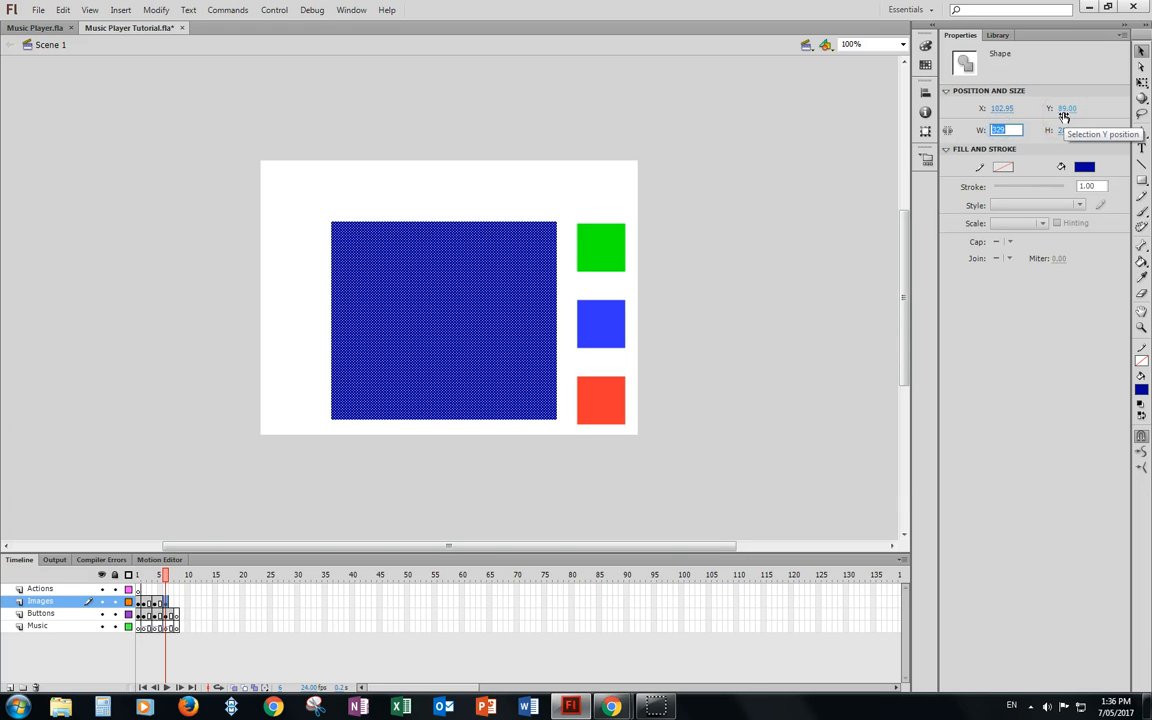
{"action": "key", "text": "Tab"}
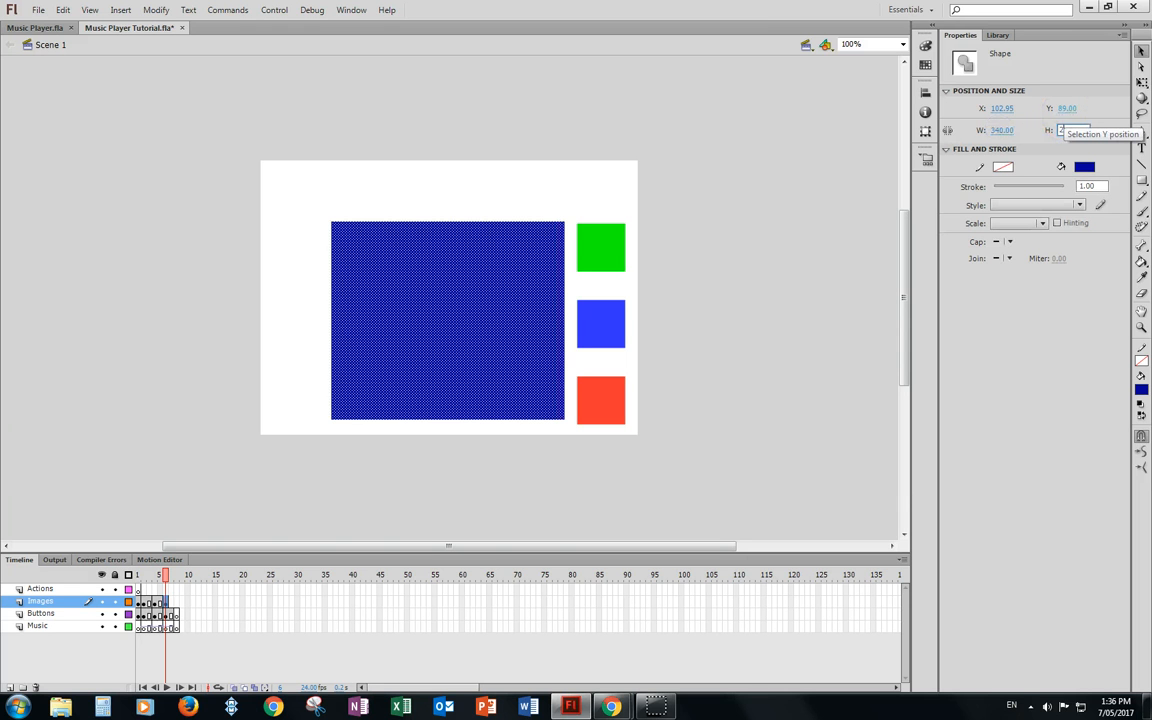
{"action": "type", "text": "290"}
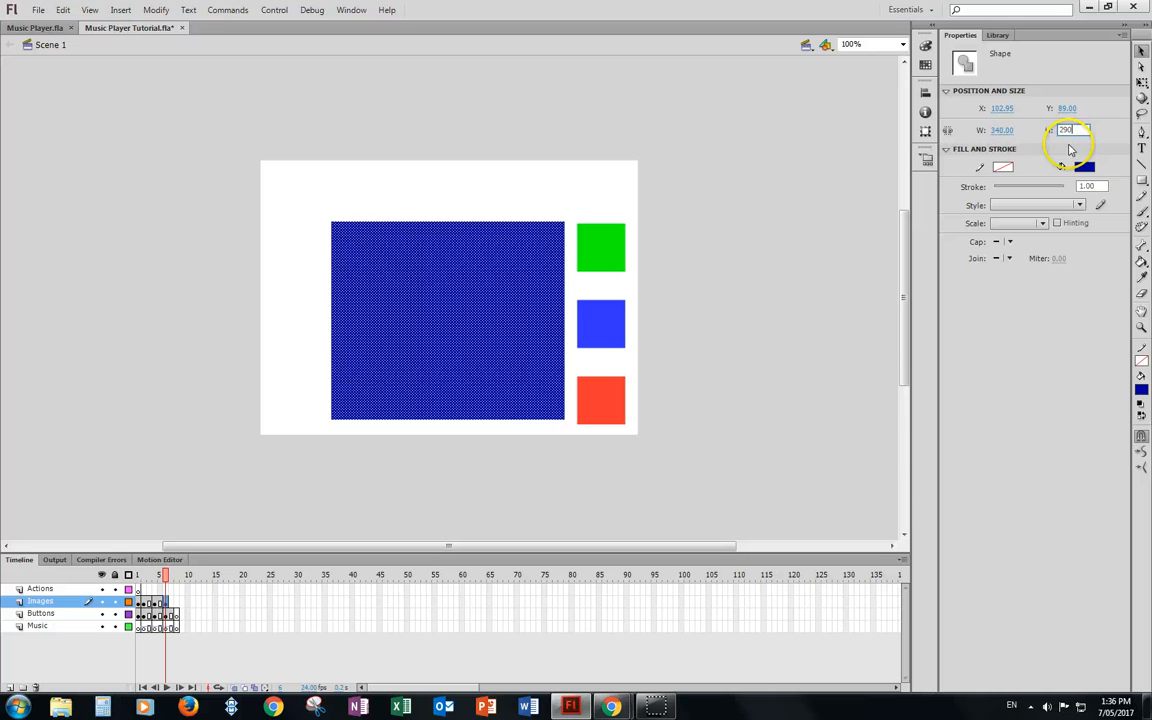
Set the dark blue rectangle's X position to 90.95 and compare its position with the purple rectangle on frame 4.
{"action": "left_click", "coordinate": [1003, 107]}
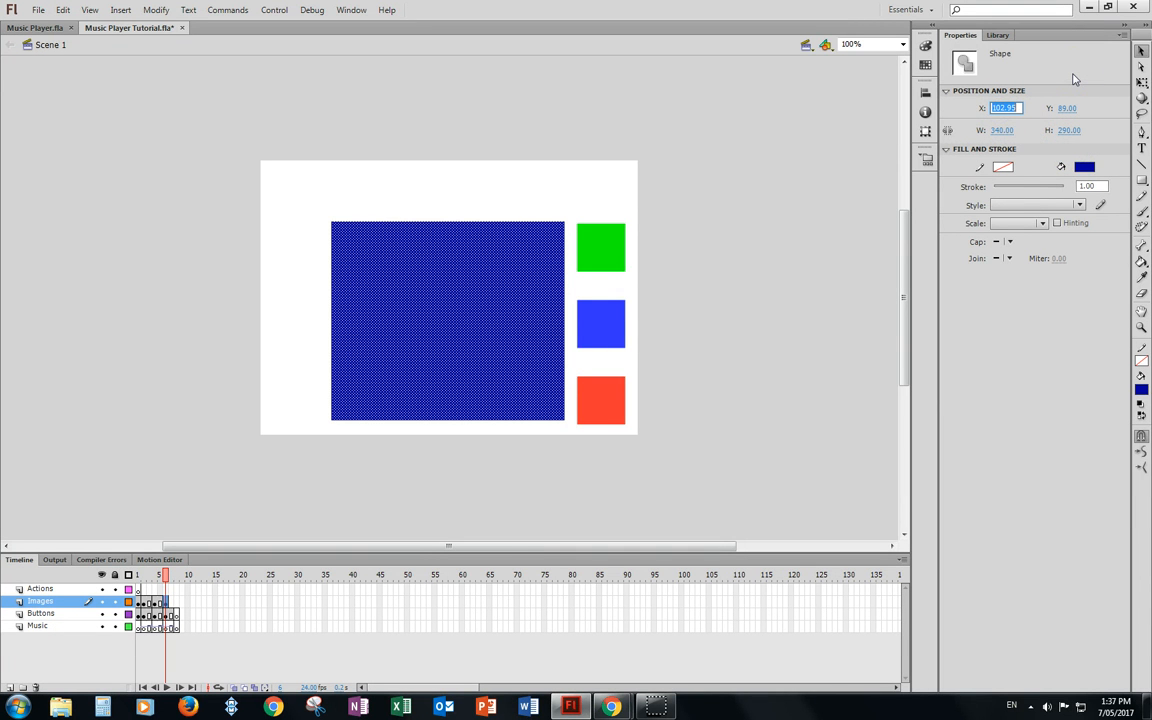
{"action": "type", "text": "9"}
{"action": "key", "text": "Return"}
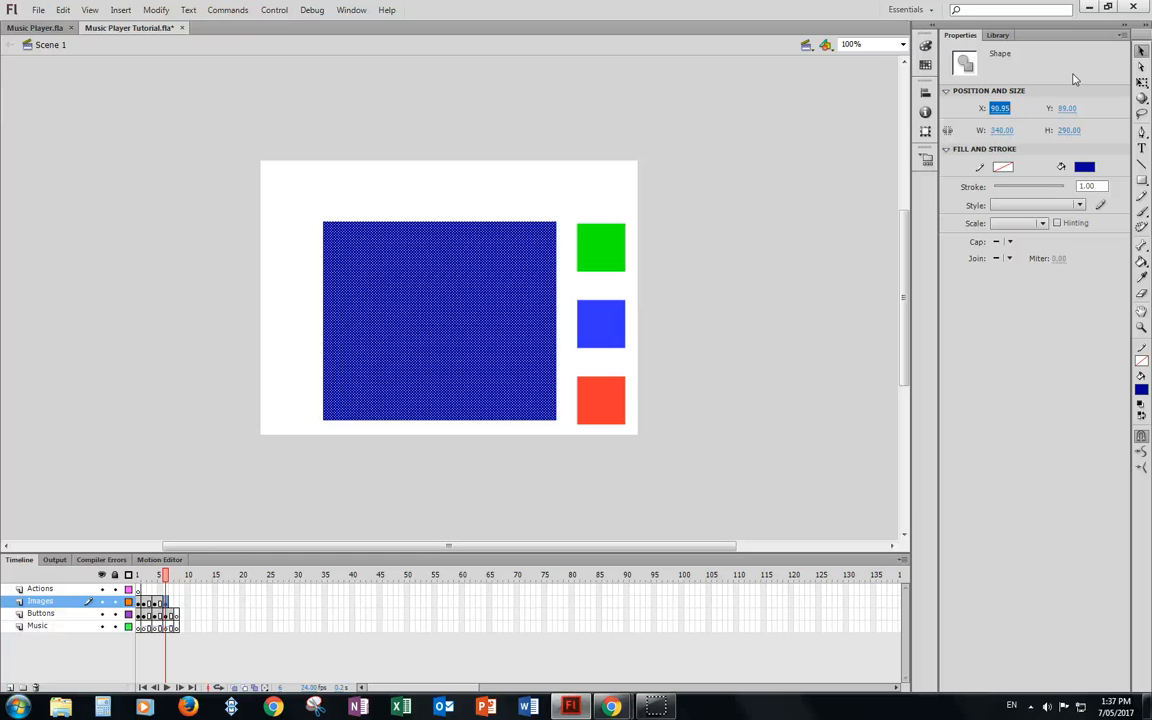
{"action": "left_click", "coordinate": [155, 602]}
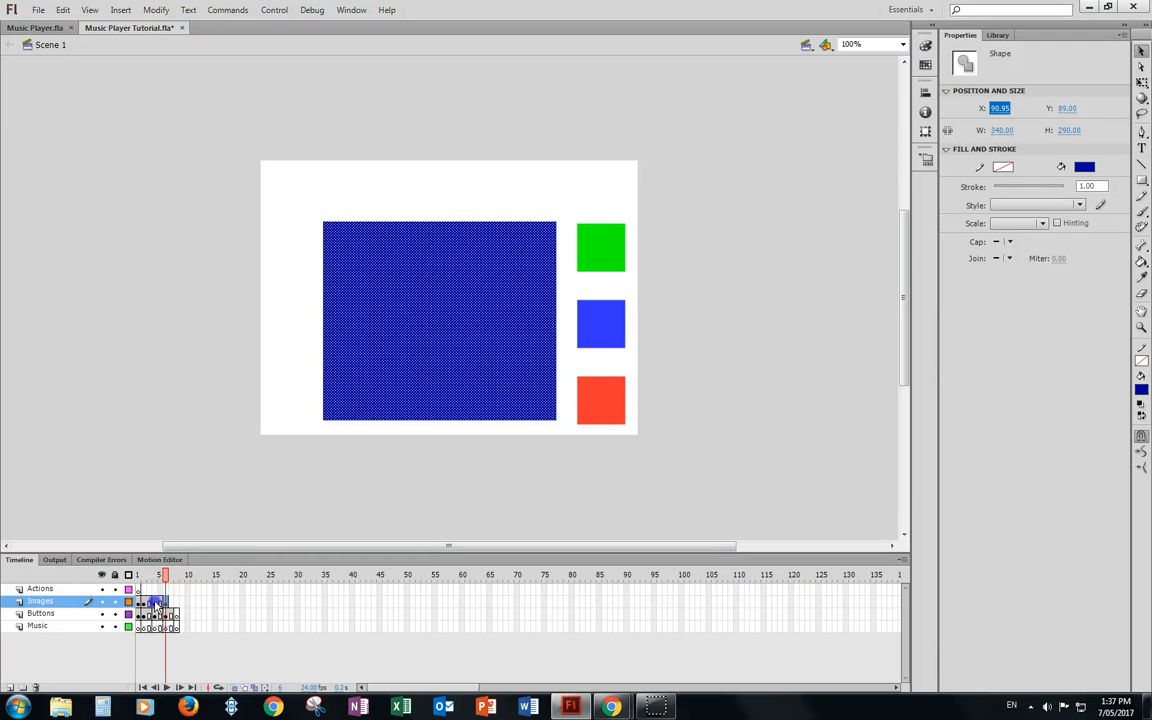
{"action": "left_click", "coordinate": [384, 390]}
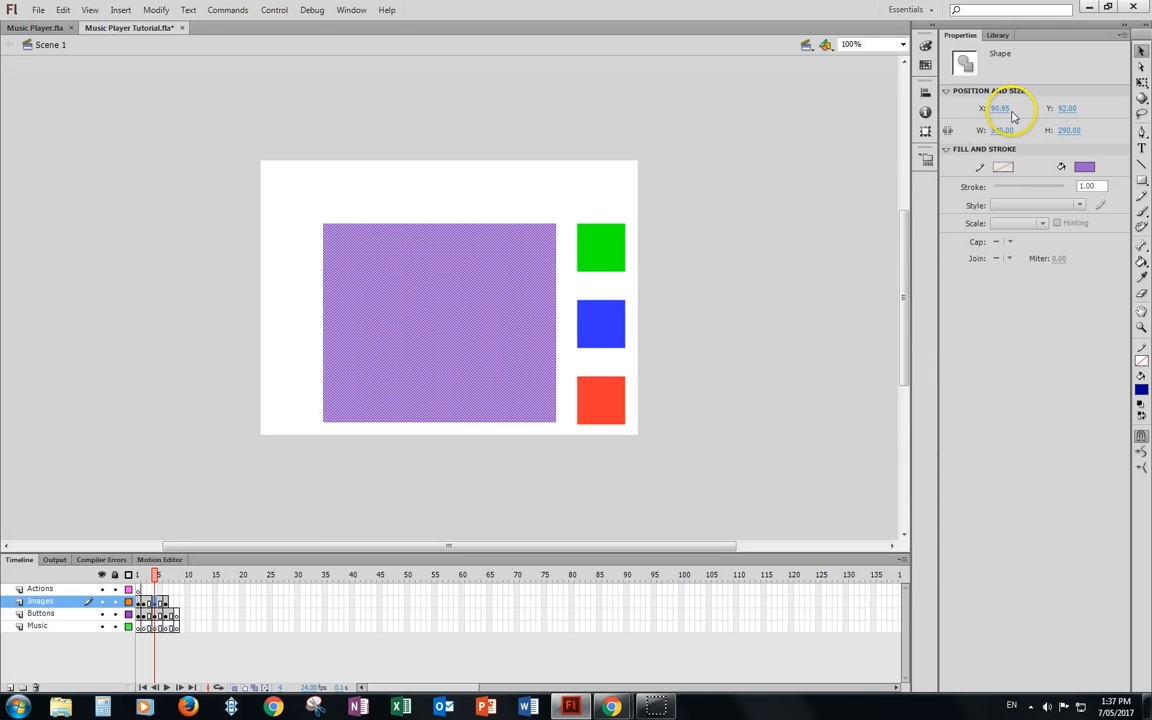
{"action": "left_click", "coordinate": [165, 601]}
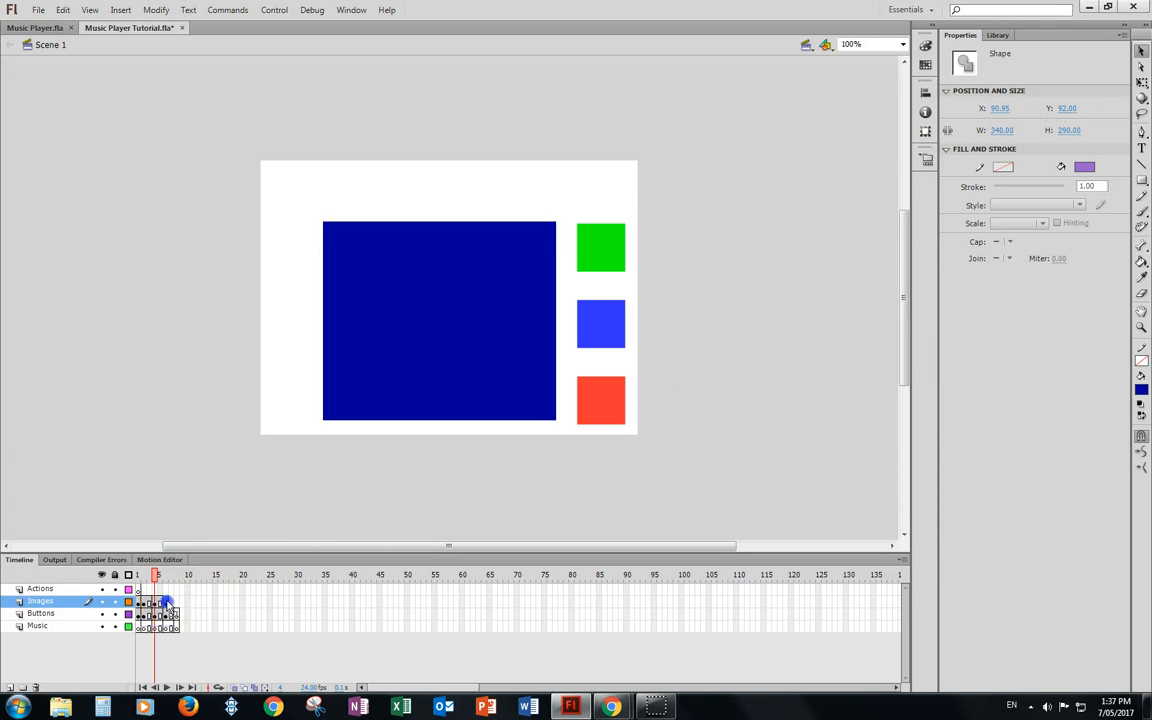
{"action": "left_click", "coordinate": [340, 420]}
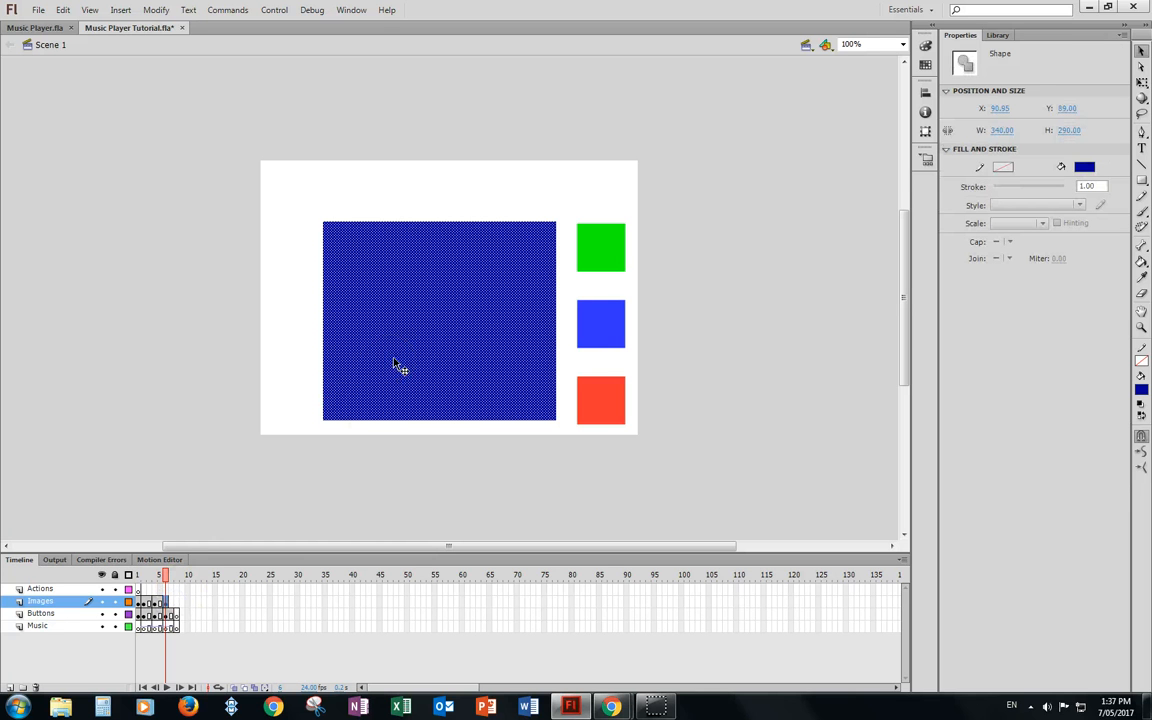
Insert a blank keyframe at frame 8 of the Images layer and save the document.
{"action": "left_click", "coordinate": [176, 602]}
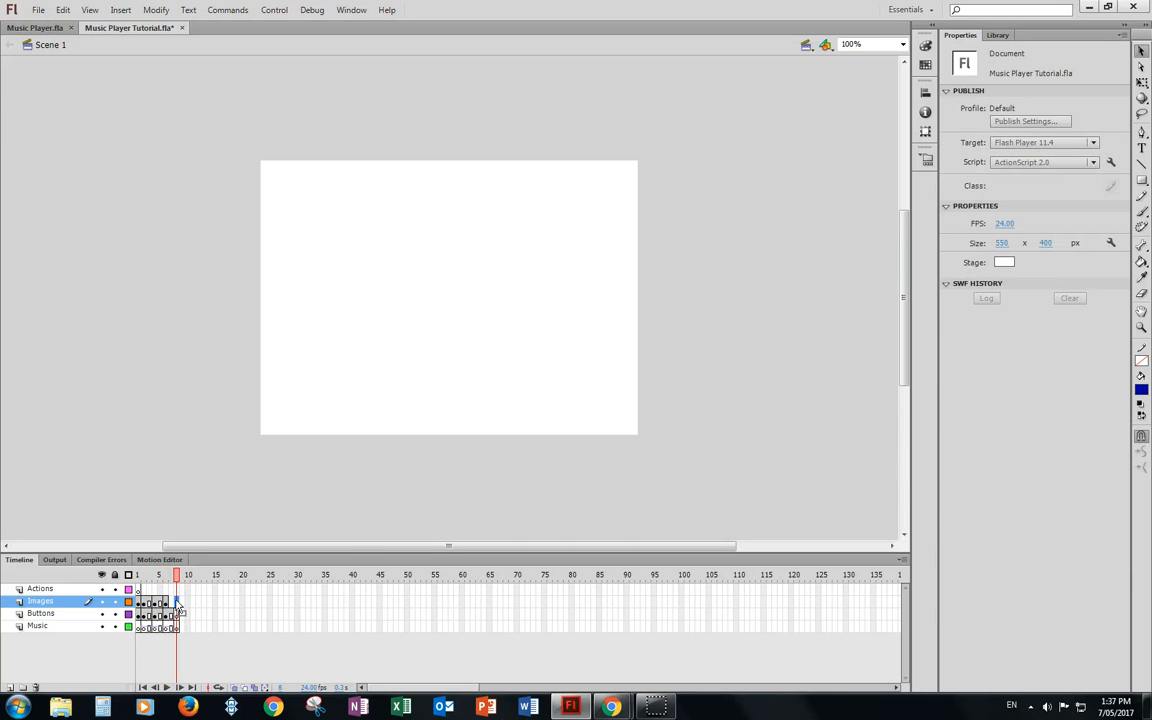
{"action": "right_click", "coordinate": [176, 604]}
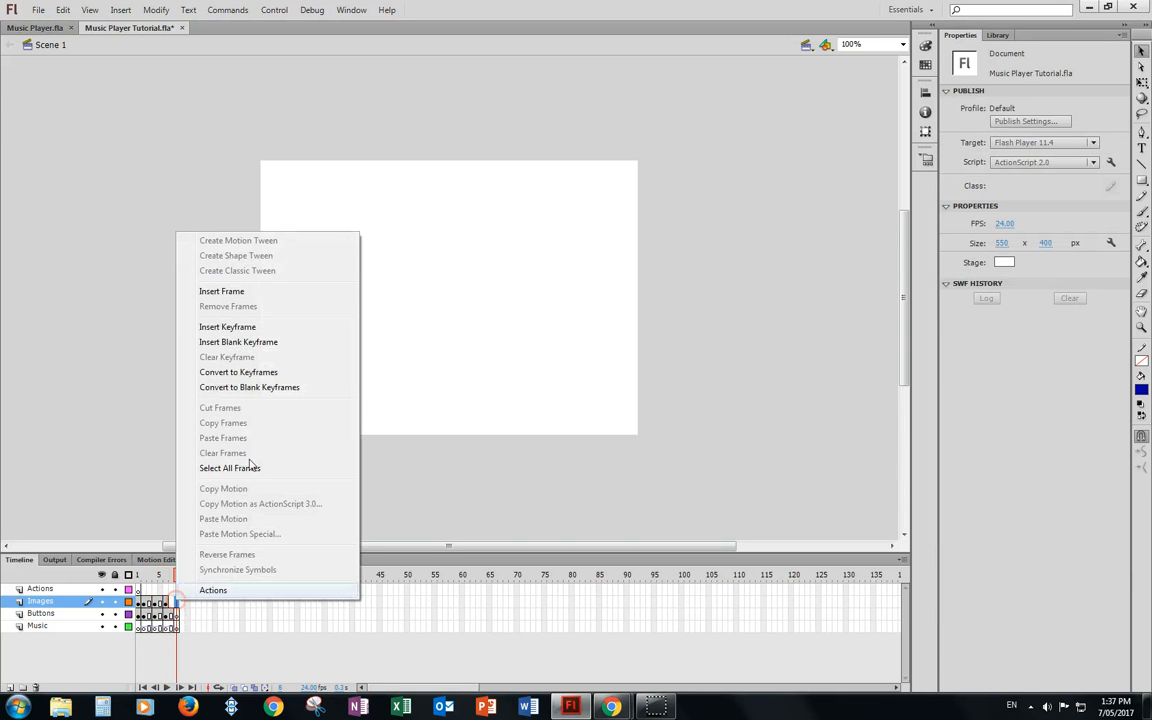
{"action": "left_click", "coordinate": [256, 340]}
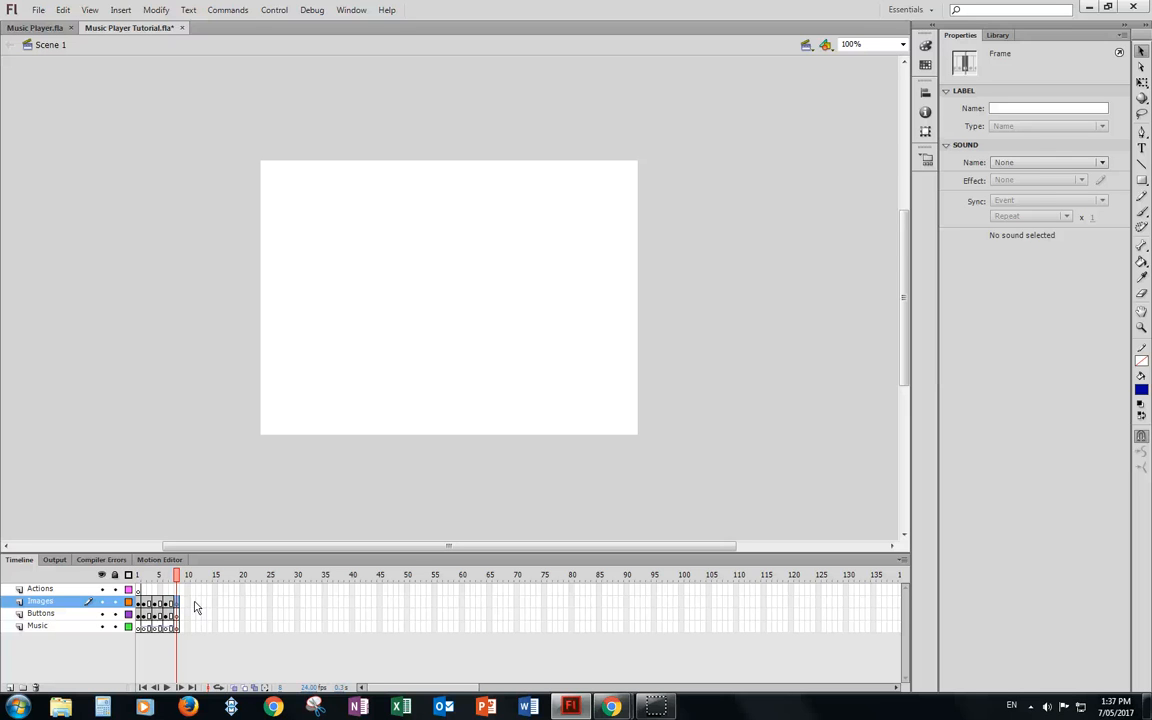
{"action": "key", "text": "ctrl+s"}
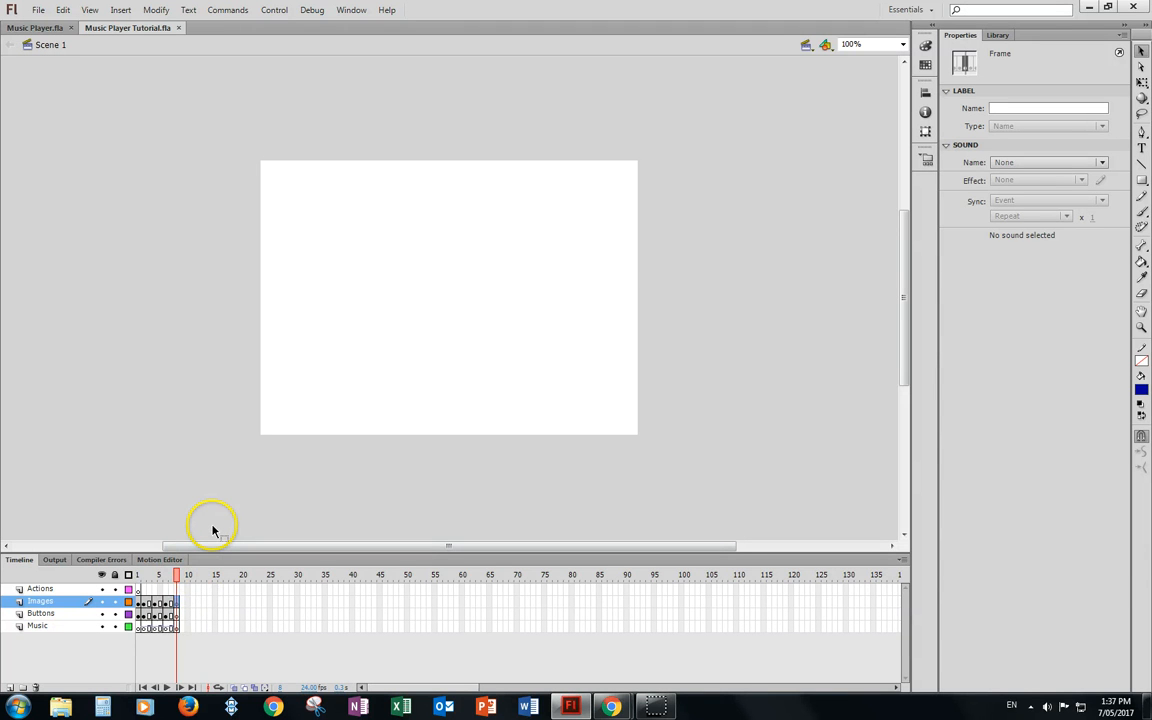
Play the timeline and go through its frames one by one to examine the picture shown for each song.
{"action": "key", "text": "Return"}
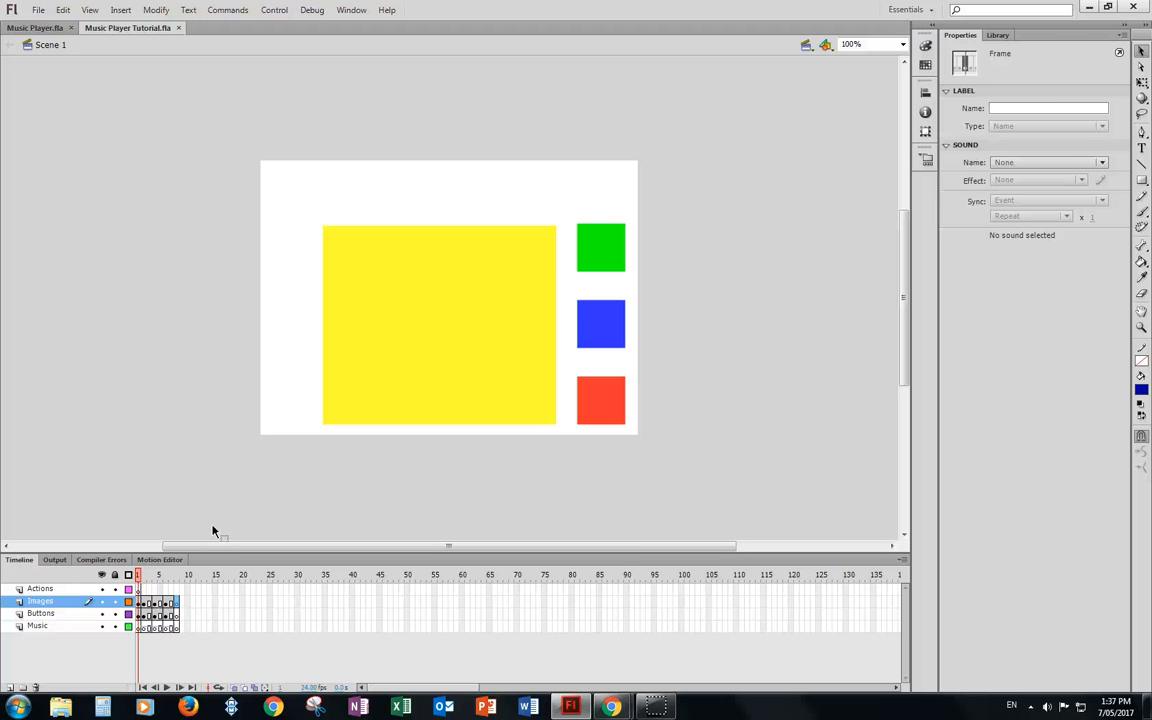
{"action": "key", "text": "period"}
{"action": "key", "text": "period"}
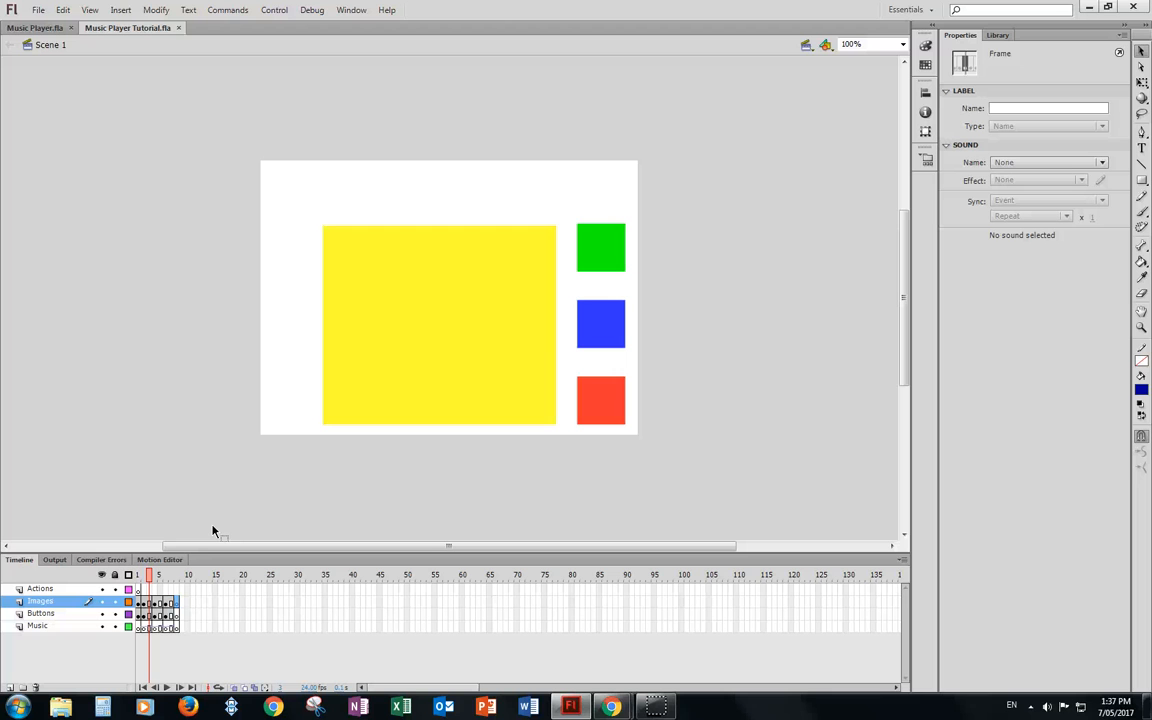
{"action": "key", "text": "period"}
{"action": "key", "text": "period"}
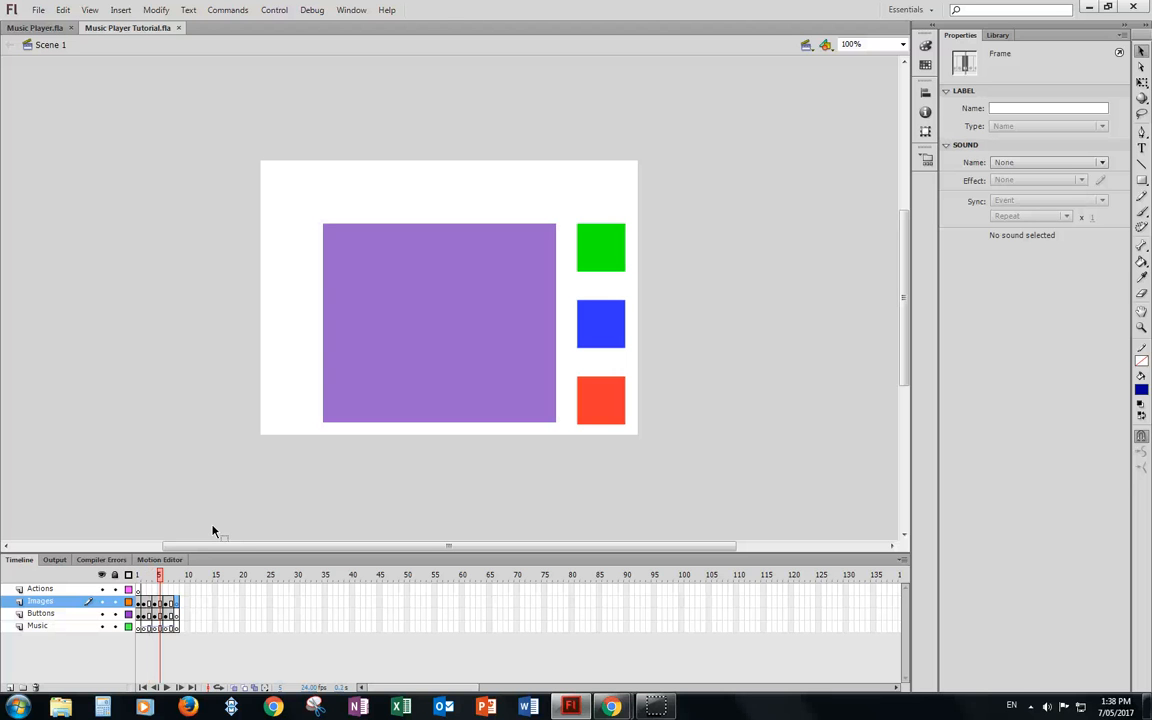
{"action": "key", "text": "period"}
{"action": "key", "text": "period"}
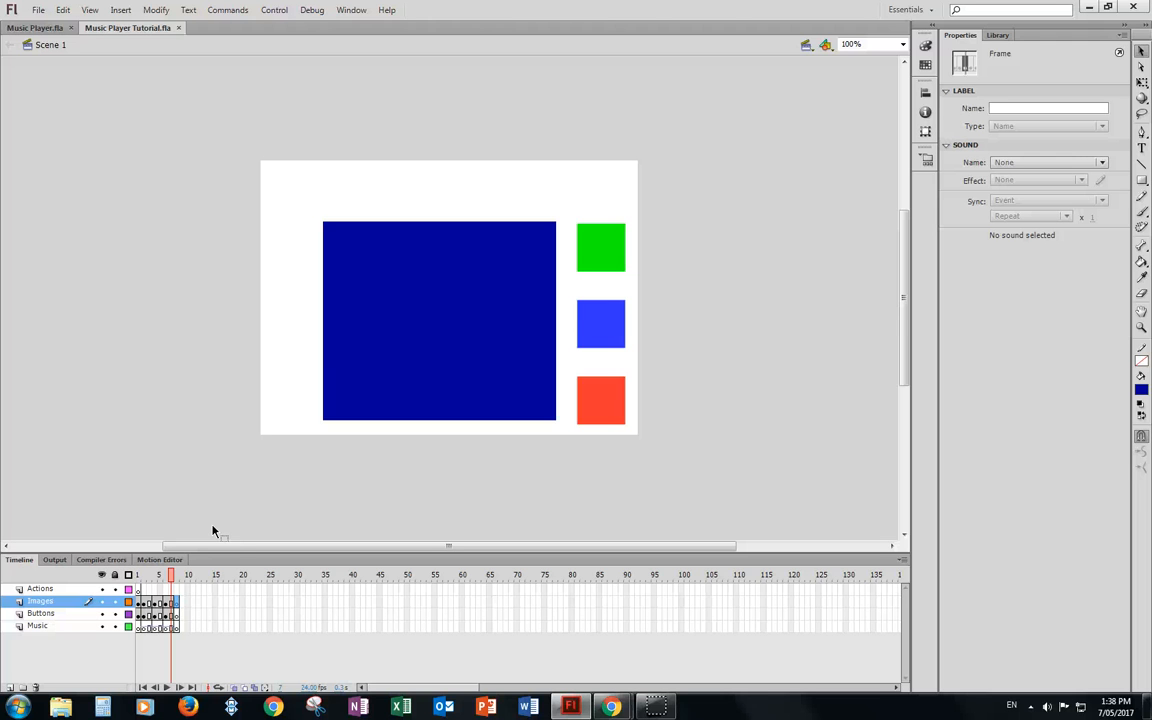
{"action": "key", "text": "period"}
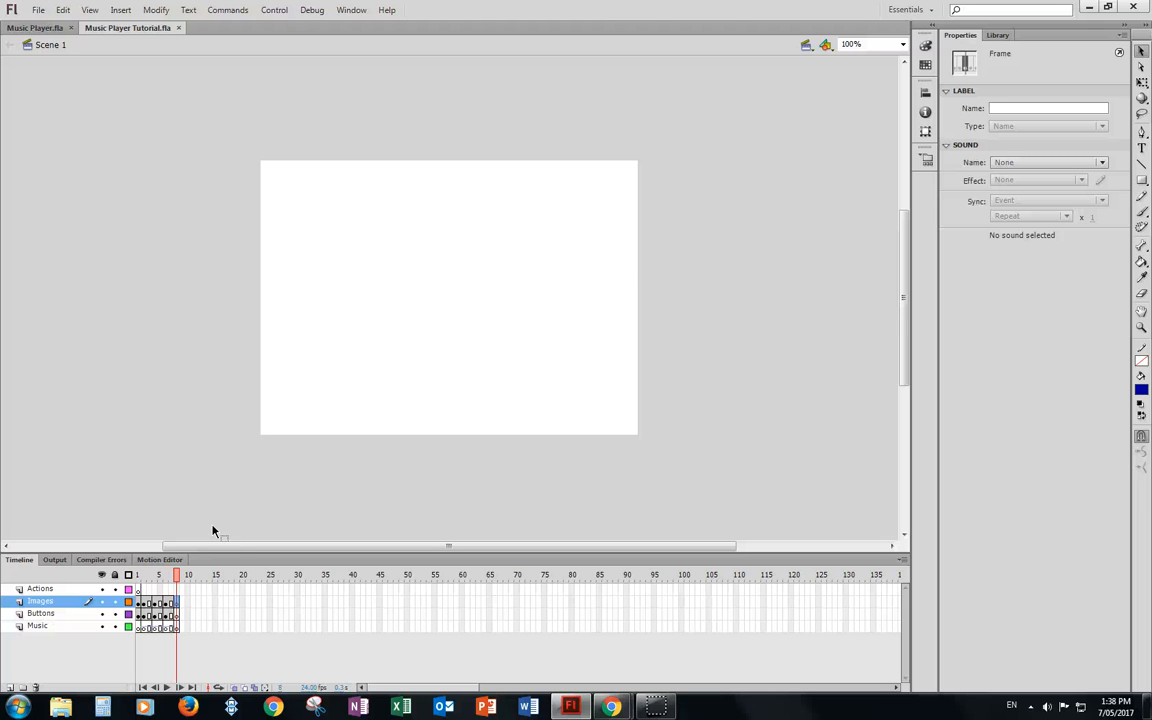
{"action": "key", "text": "Return"}
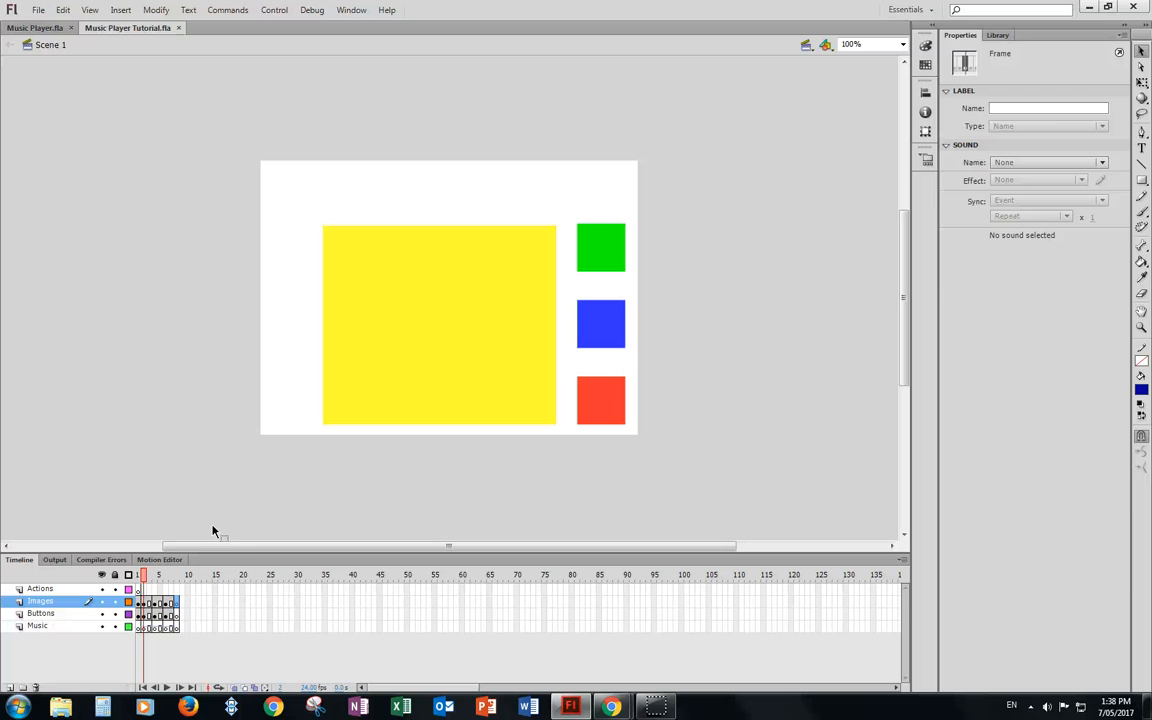
{"action": "left_click", "coordinate": [175, 380]}
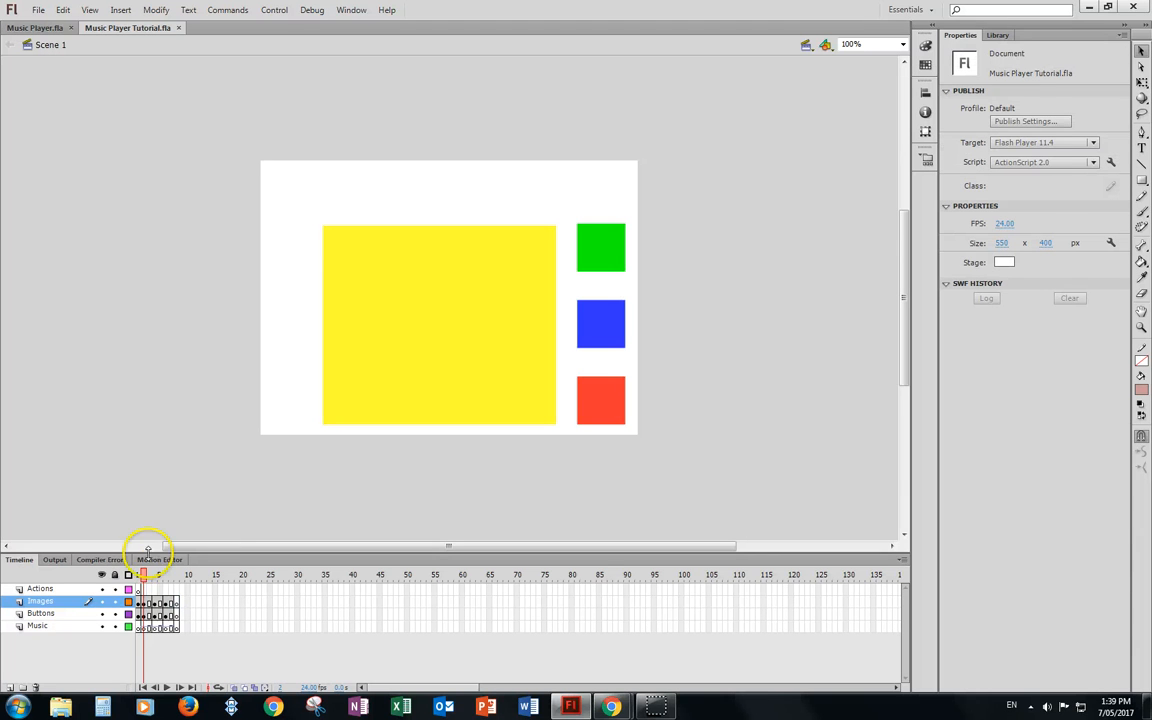
Insert blank keyframes at frames 2, 3 and 4 of the Actions layer.
{"action": "left_click", "coordinate": [33, 591]}
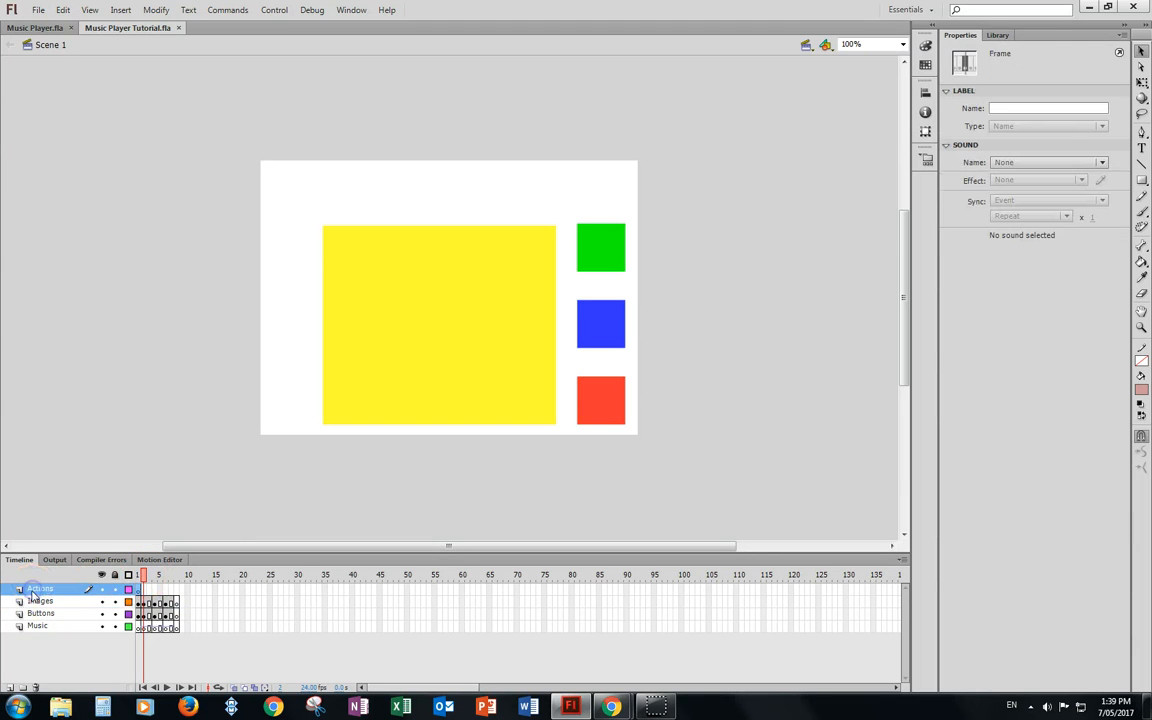
{"action": "right_click", "coordinate": [143, 591]}
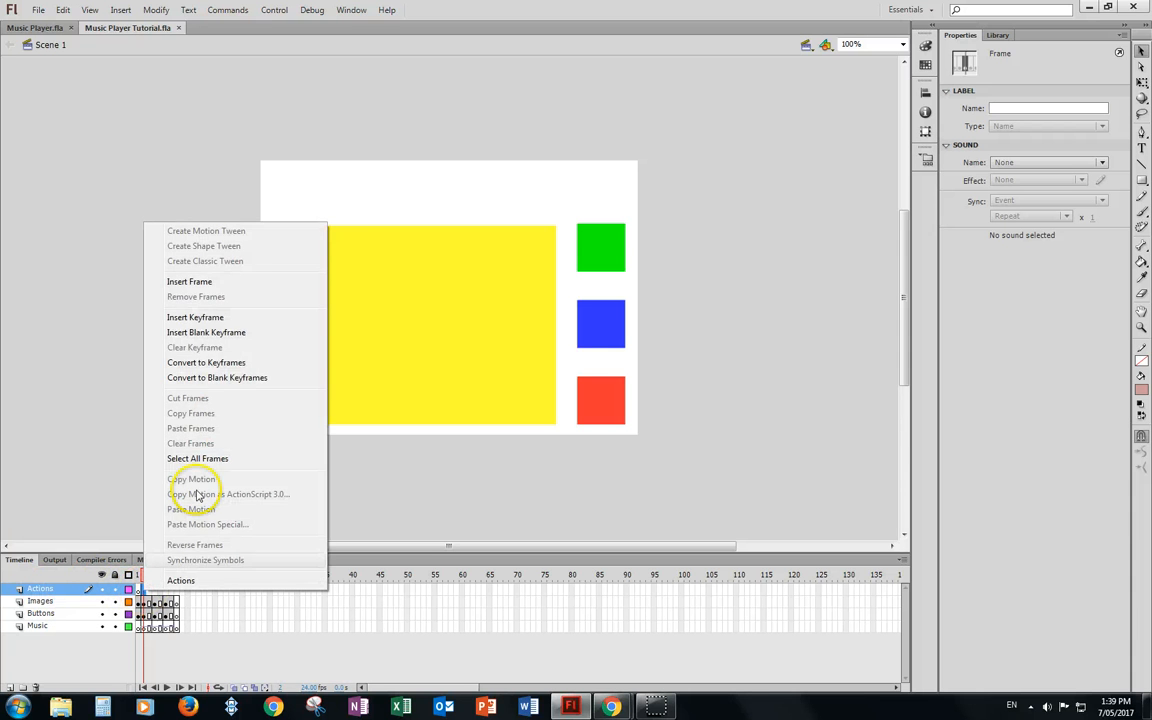
{"action": "left_click", "coordinate": [215, 331]}
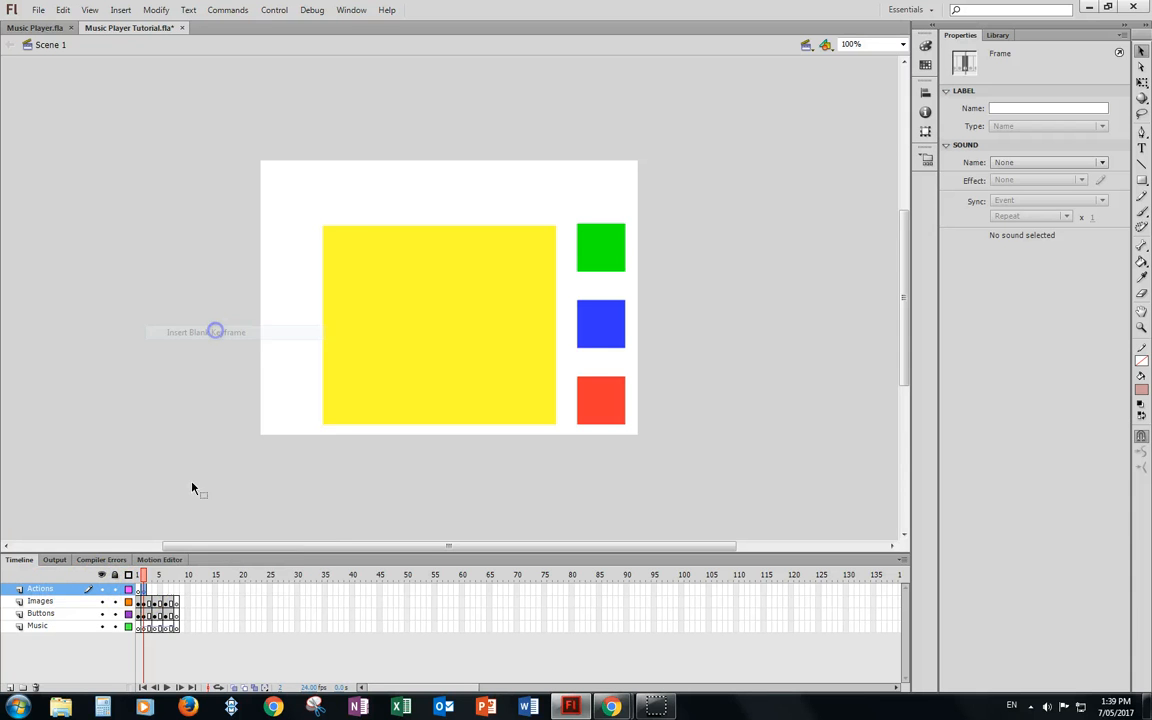
{"action": "right_click", "coordinate": [150, 589]}
{"action": "left_click", "coordinate": [215, 330]}
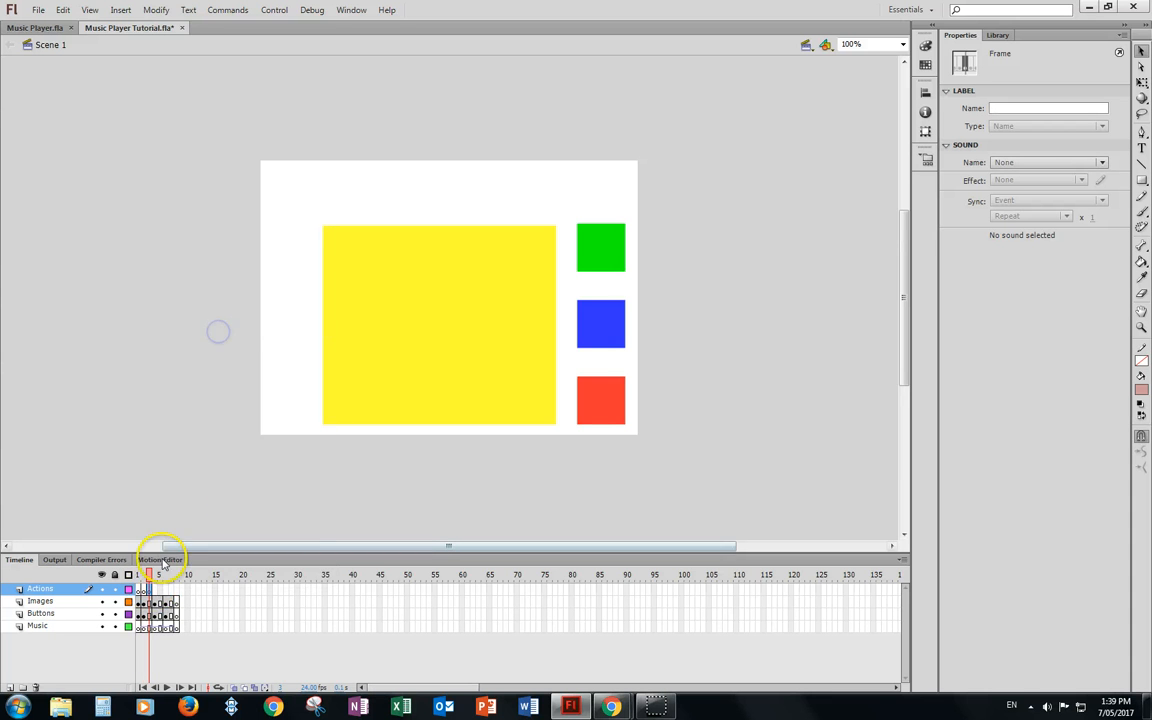
{"action": "right_click", "coordinate": [155, 591]}
{"action": "left_click", "coordinate": [226, 328]}
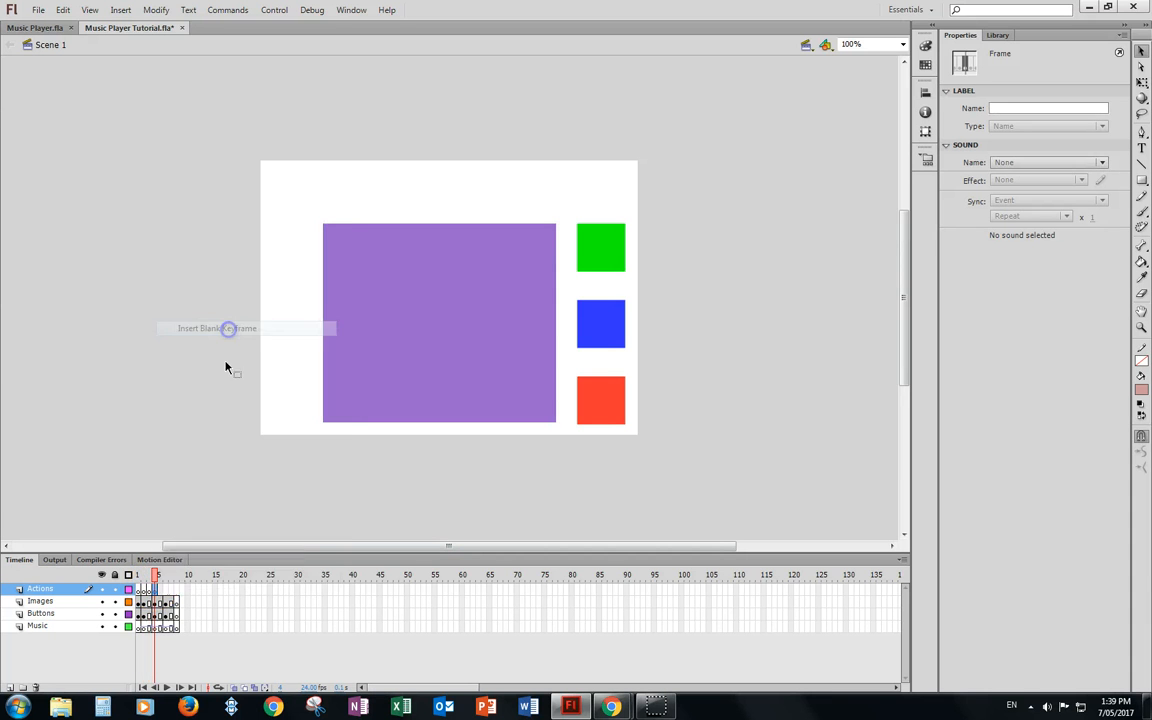
Insert blank keyframes at frames 5, 6, 7 and 8 of the Actions layer.
{"action": "right_click", "coordinate": [160, 590]}
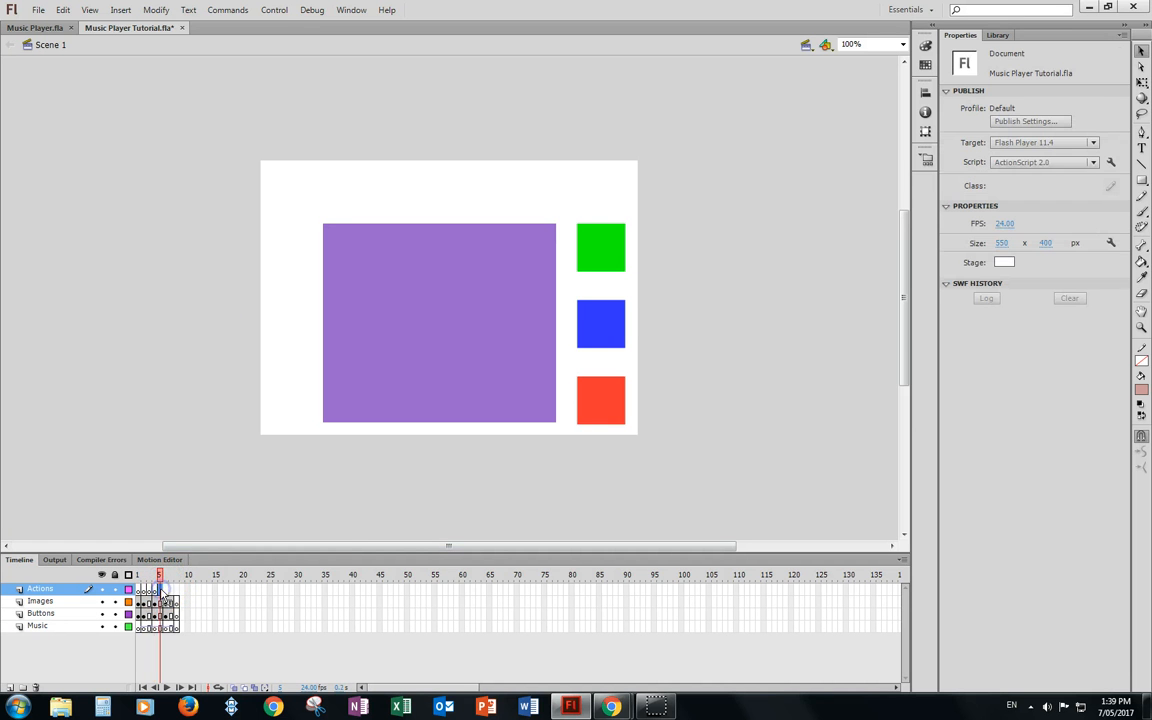
{"action": "left_click", "coordinate": [224, 331]}
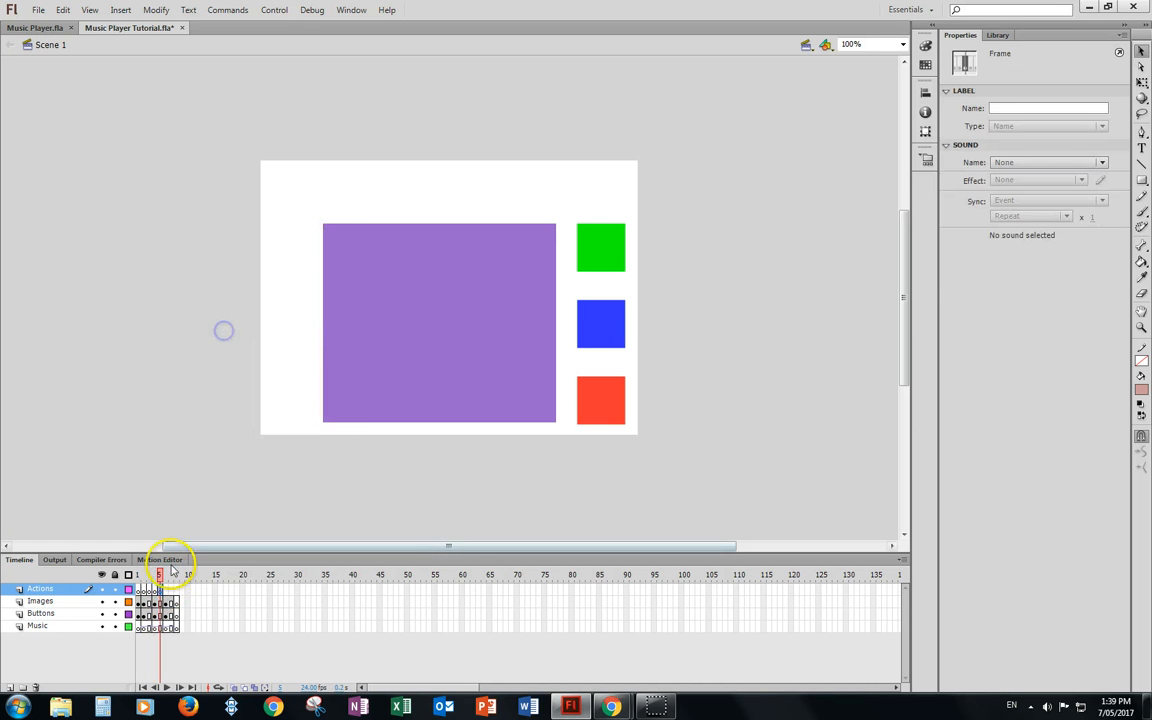
{"action": "left_click", "coordinate": [167, 590]}
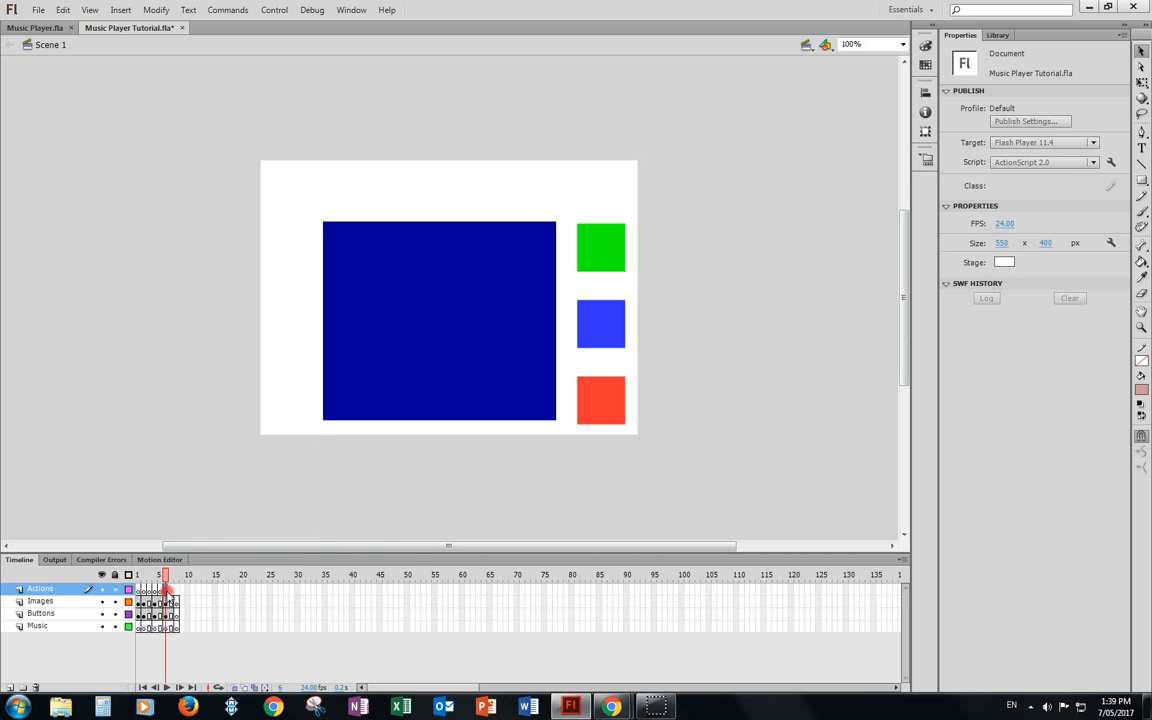
{"action": "right_click", "coordinate": [167, 590]}
{"action": "left_click", "coordinate": [228, 330]}
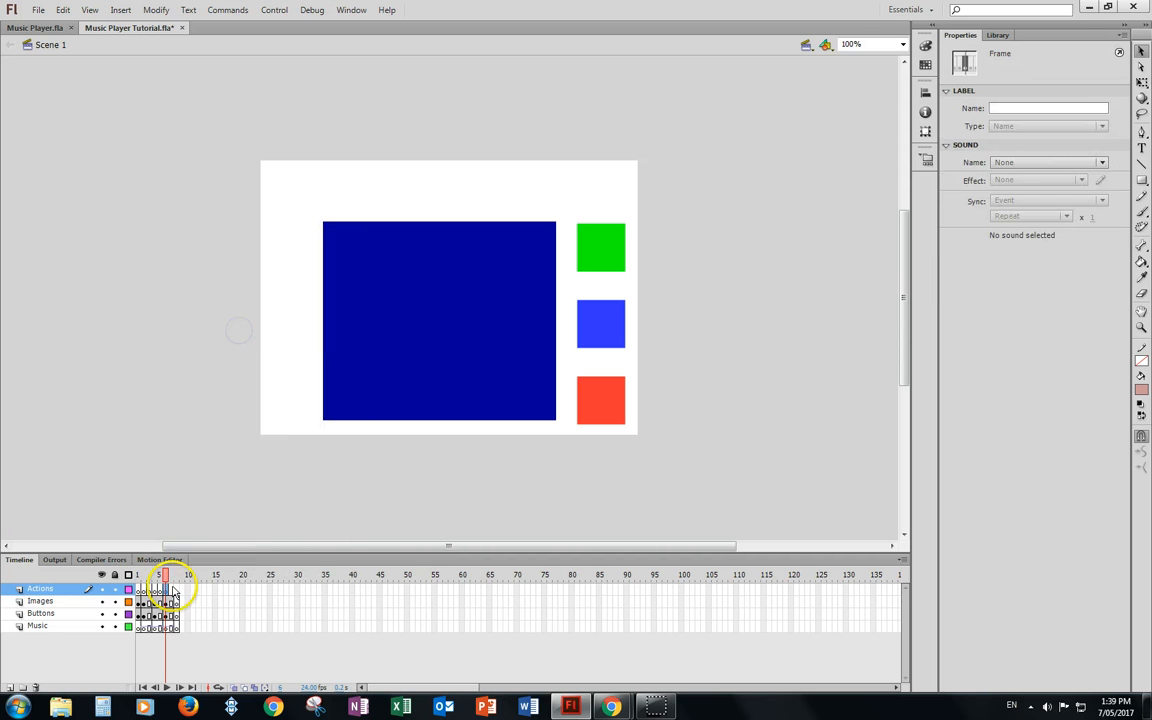
{"action": "right_click", "coordinate": [172, 590]}
{"action": "left_click", "coordinate": [246, 328]}
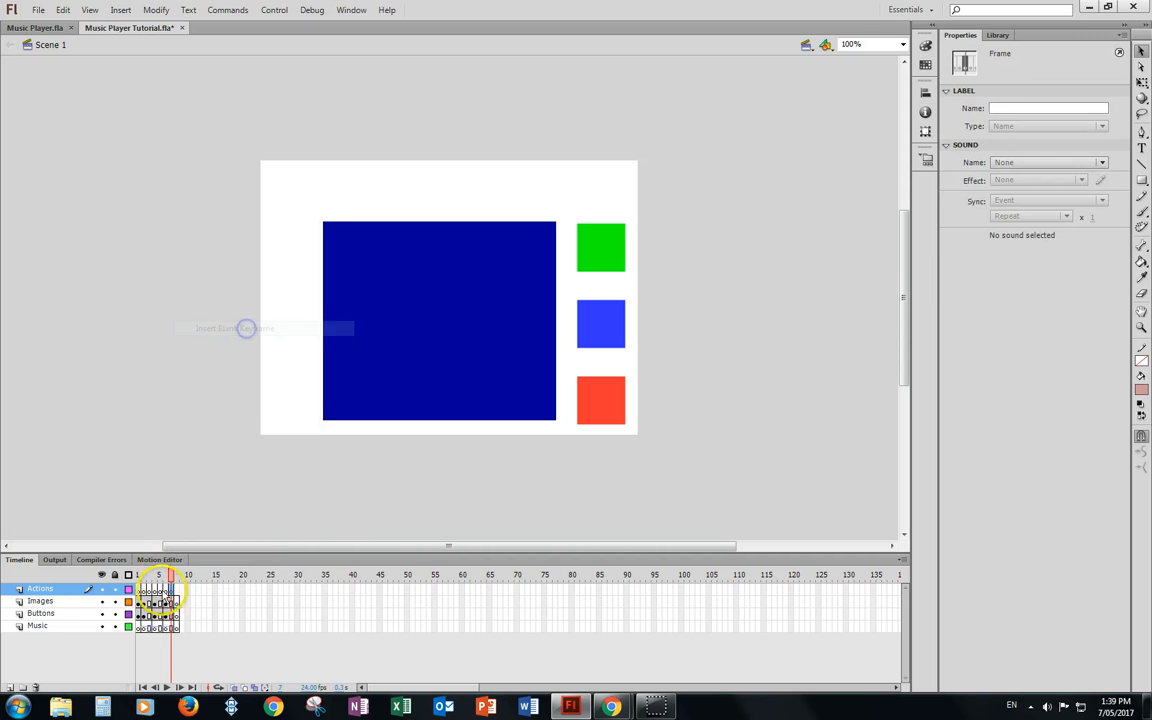
{"action": "right_click", "coordinate": [177, 590]}
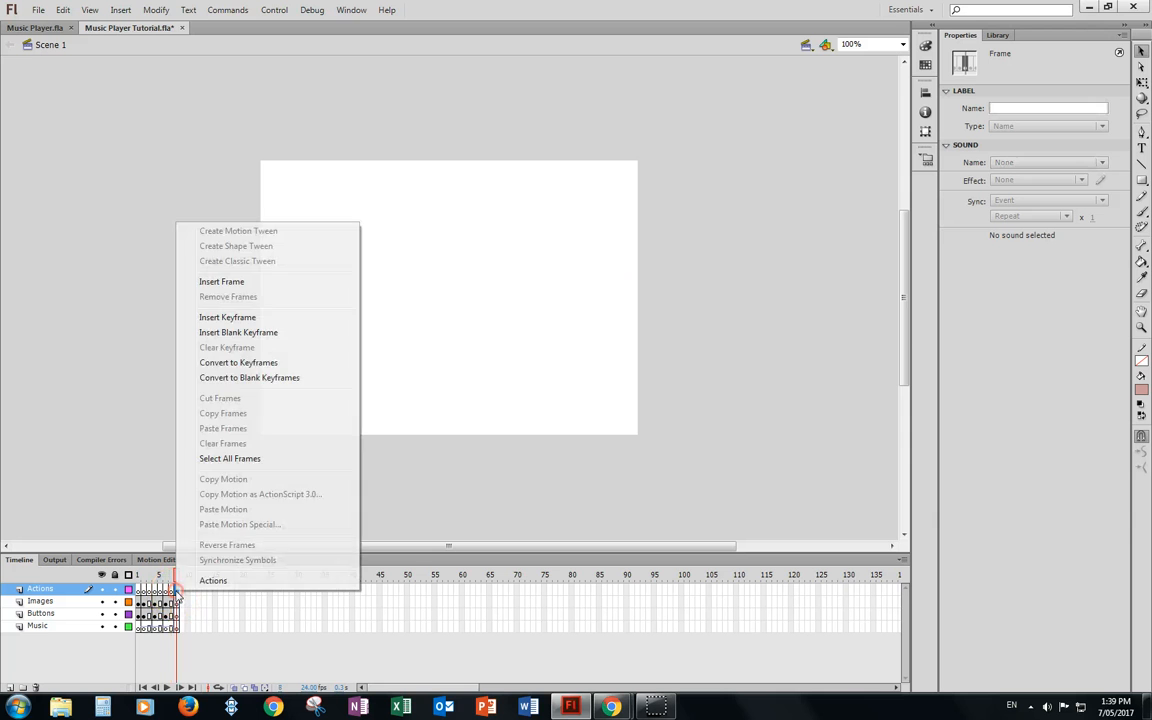
{"action": "left_click", "coordinate": [245, 332]}
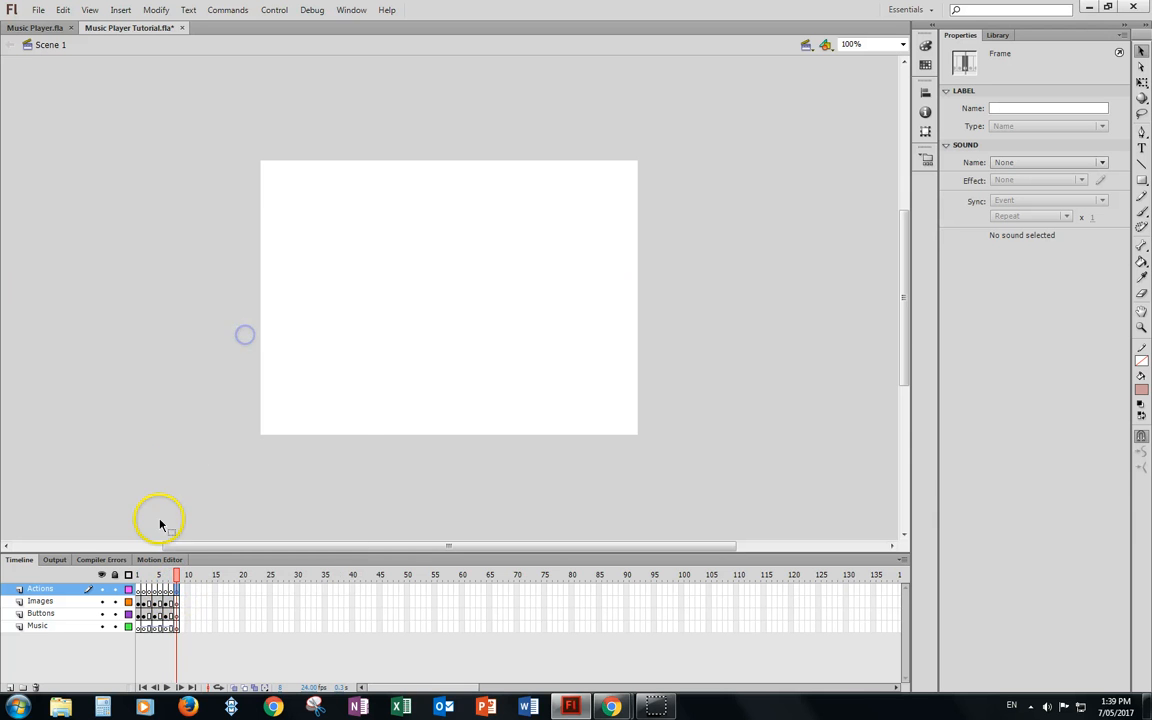
Add the script stop(); to frames 1 and 2 of the Actions layer.
{"action": "left_click", "coordinate": [142, 590]}
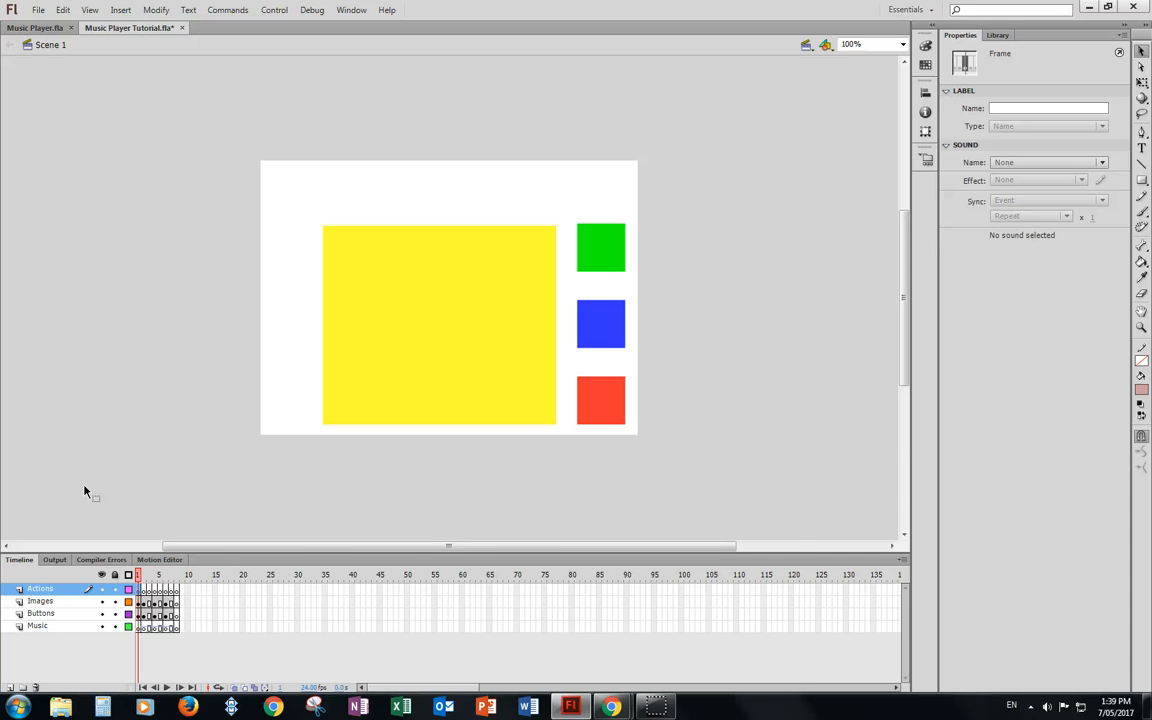
{"action": "key", "text": "F9"}
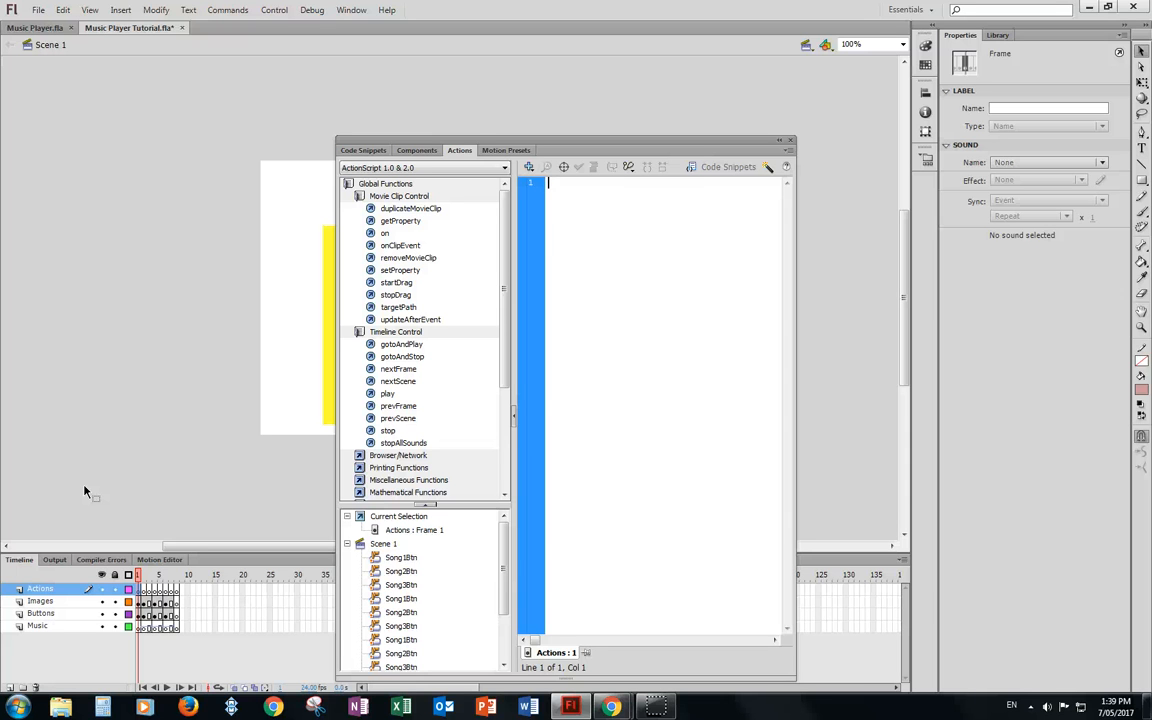
{"action": "type", "text": "sto"}
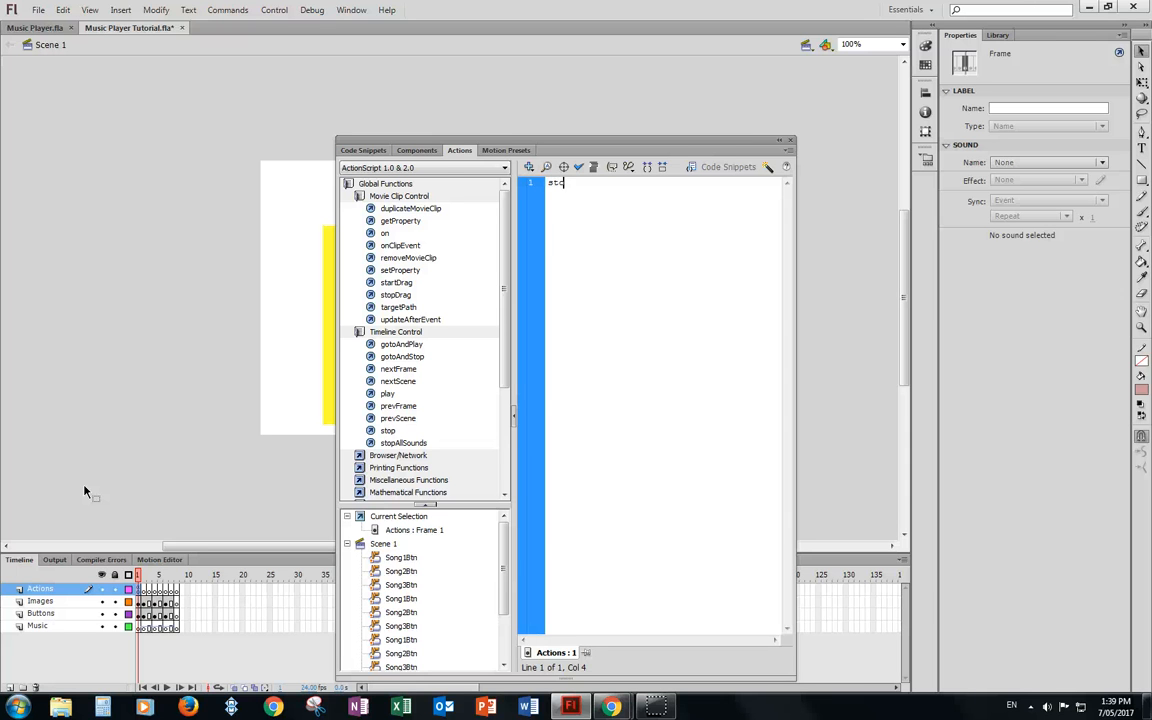
{"action": "type", "text": "p();"}
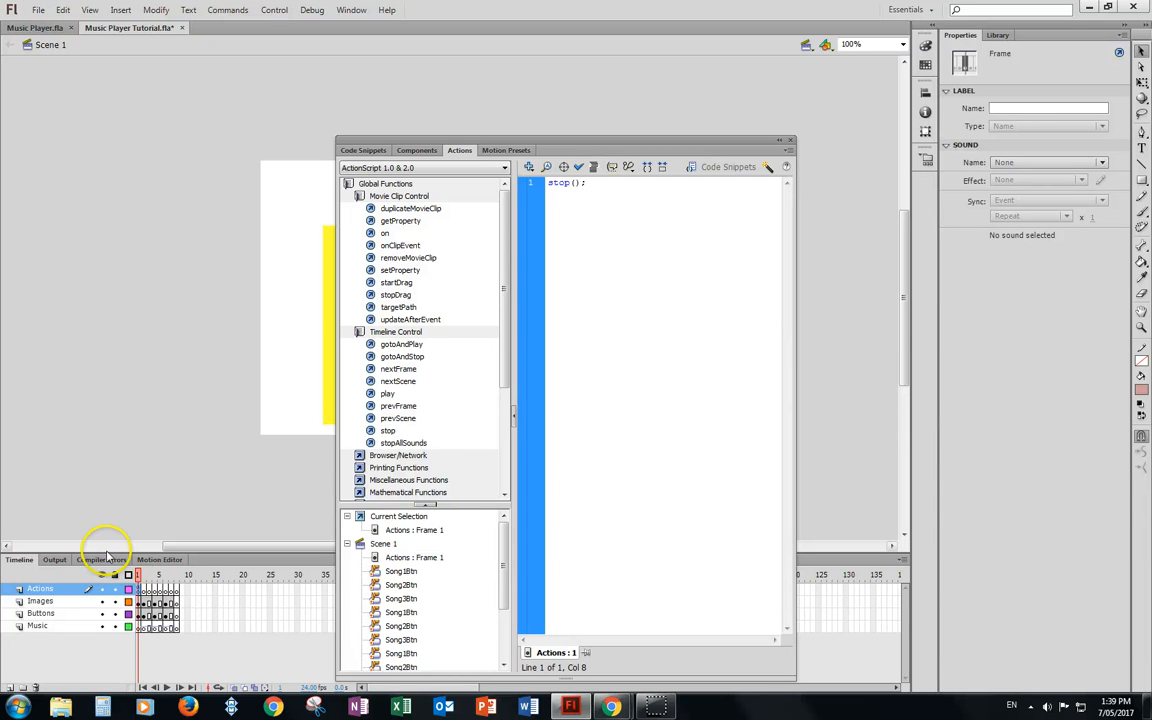
{"action": "left_click", "coordinate": [143, 590]}
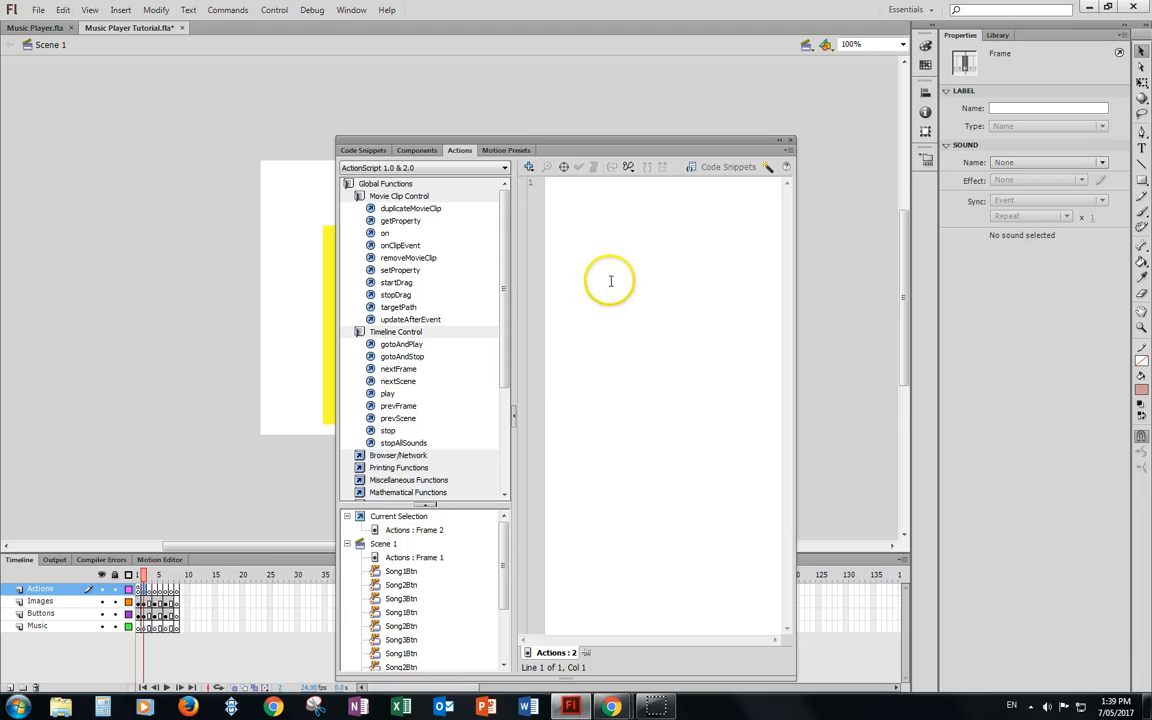
{"action": "left_click", "coordinate": [601, 192]}
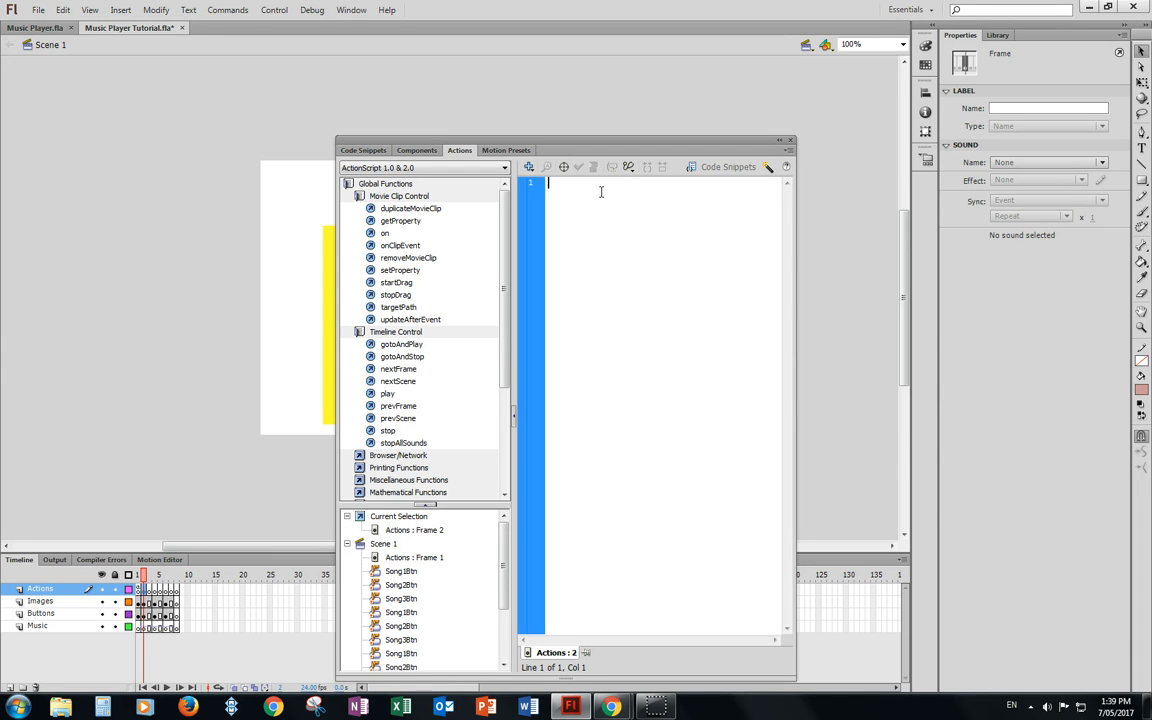
{"action": "type", "text": "stop();"}
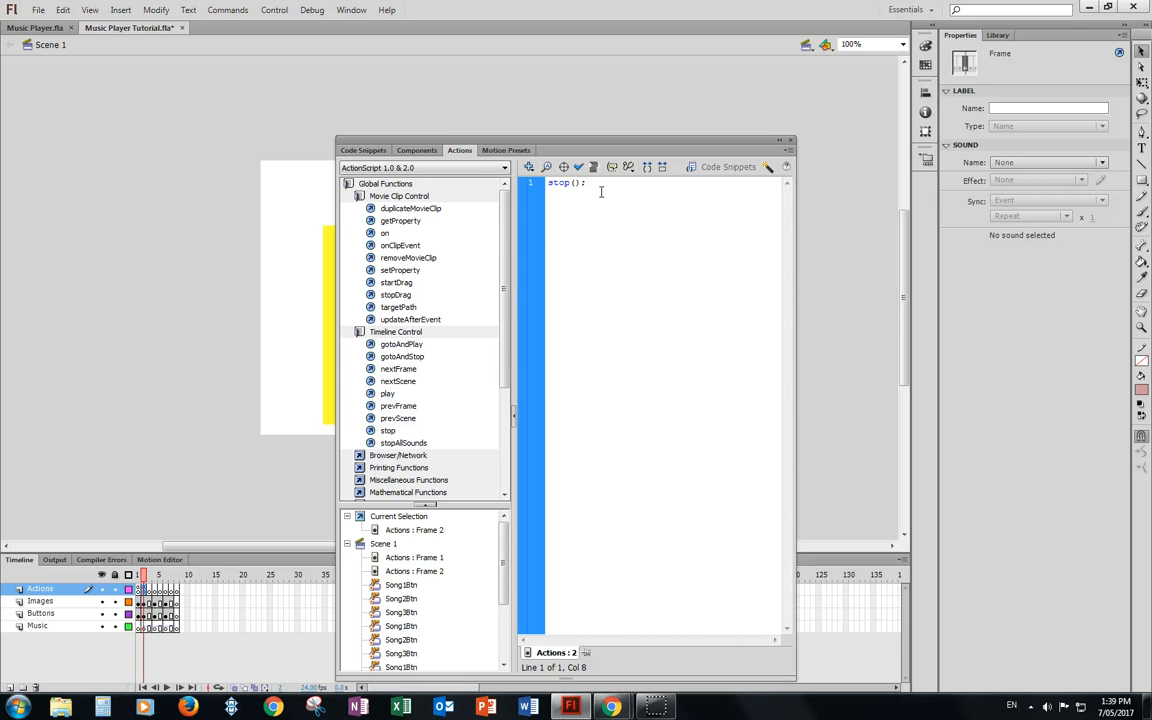
Add a prevFrame(); action to frame 3 of the Actions layer.
{"action": "left_click", "coordinate": [150, 590]}
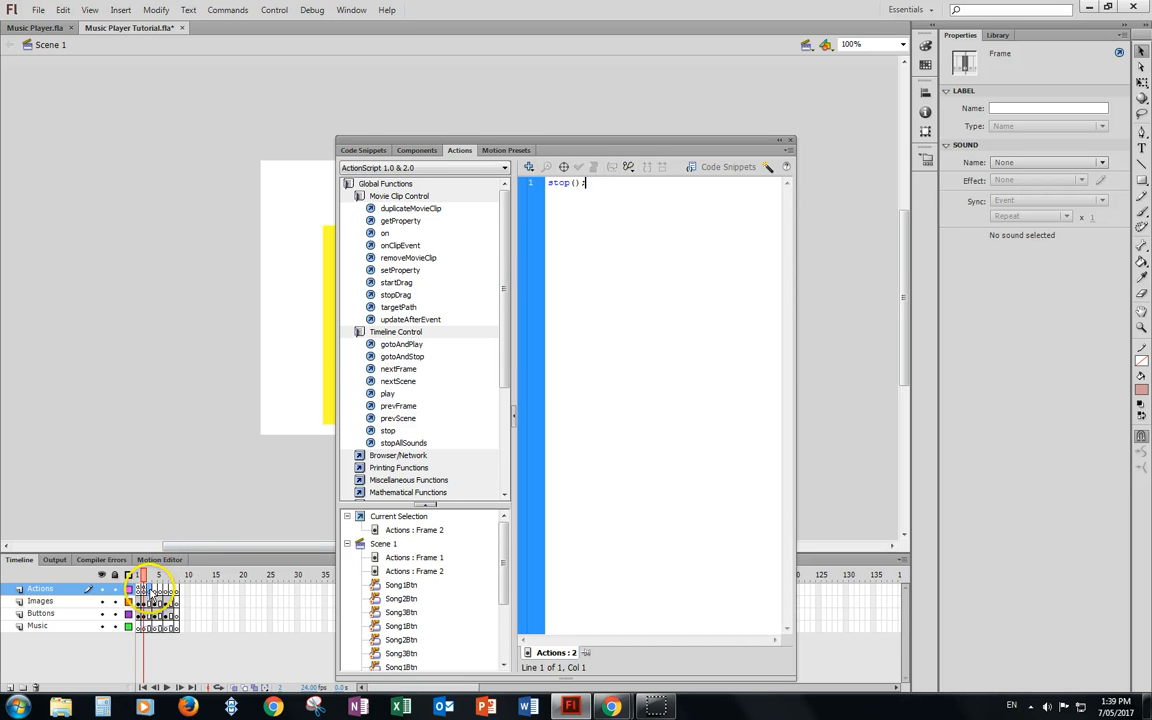
{"action": "key", "text": "F7"}
{"action": "left_click", "coordinate": [625, 192]}
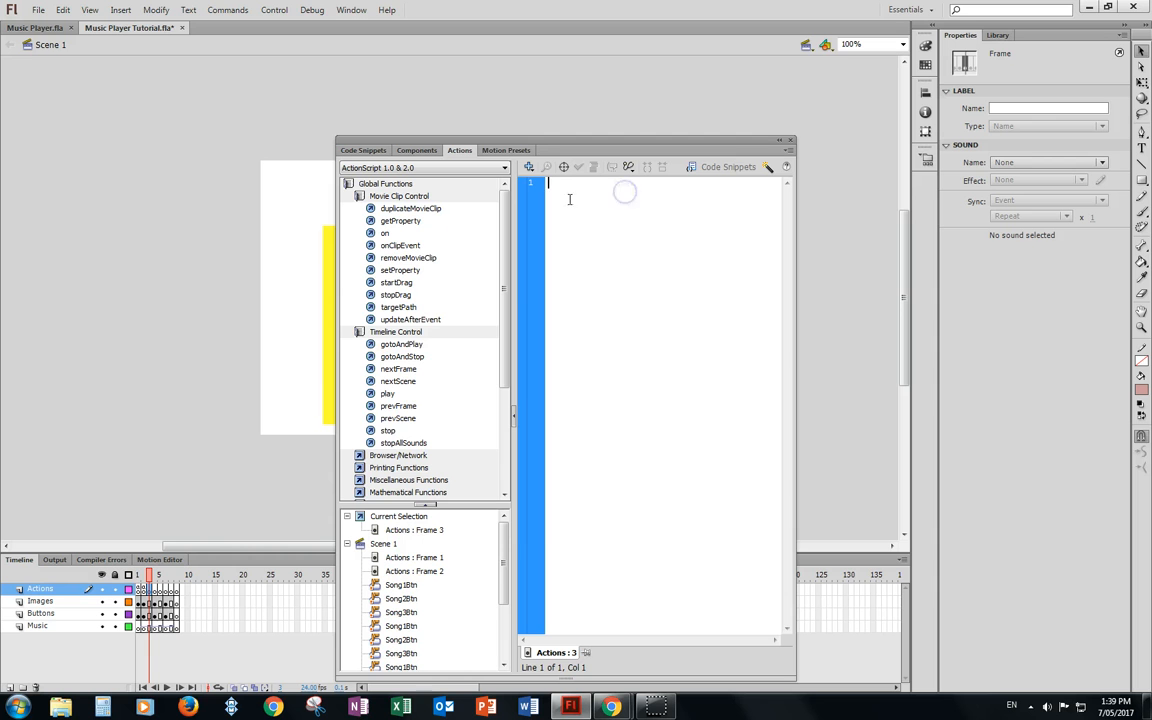
{"action": "double_click", "coordinate": [400, 406]}
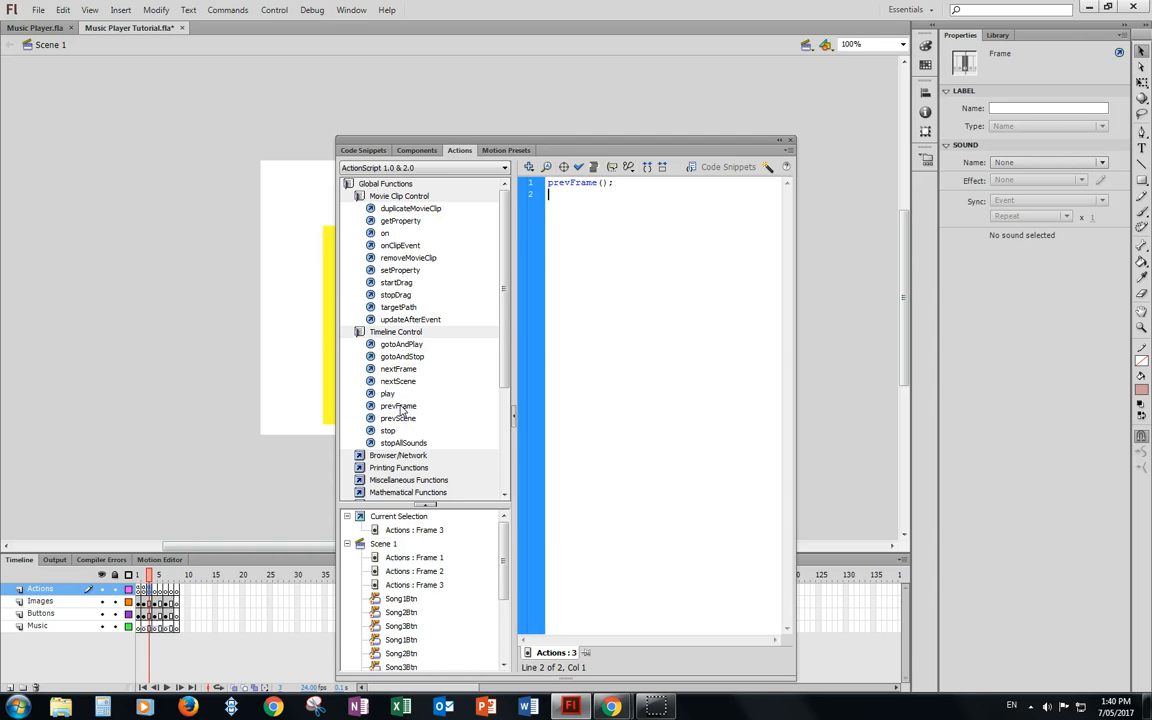
Add a stop(); action to frame 4 and a prevFrame(); action to frame 5 of the Actions layer.
{"action": "left_click", "coordinate": [155, 590]}
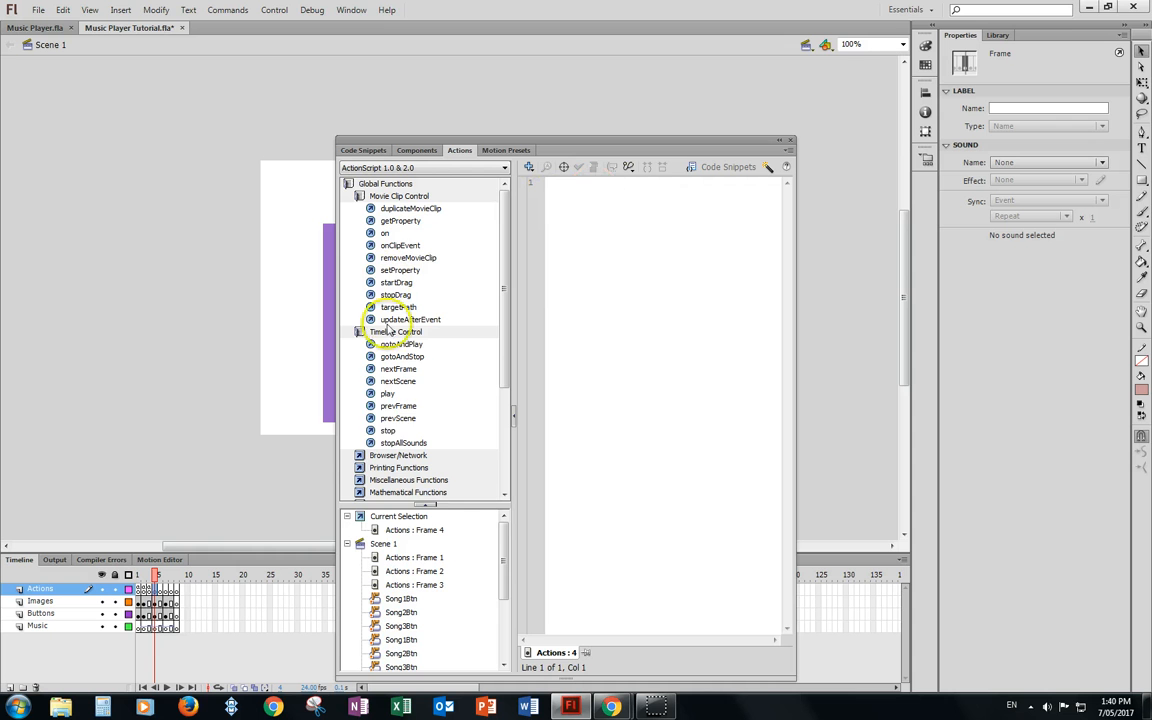
{"action": "double_click", "coordinate": [387, 430]}
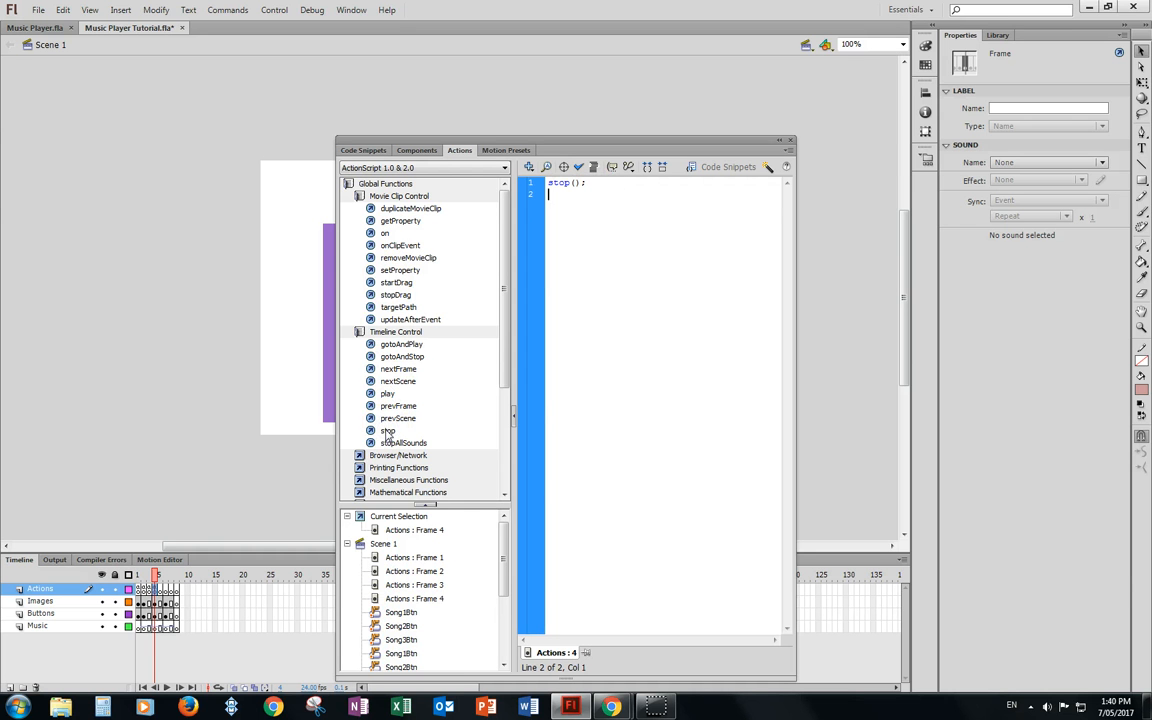
{"action": "left_click", "coordinate": [160, 589]}
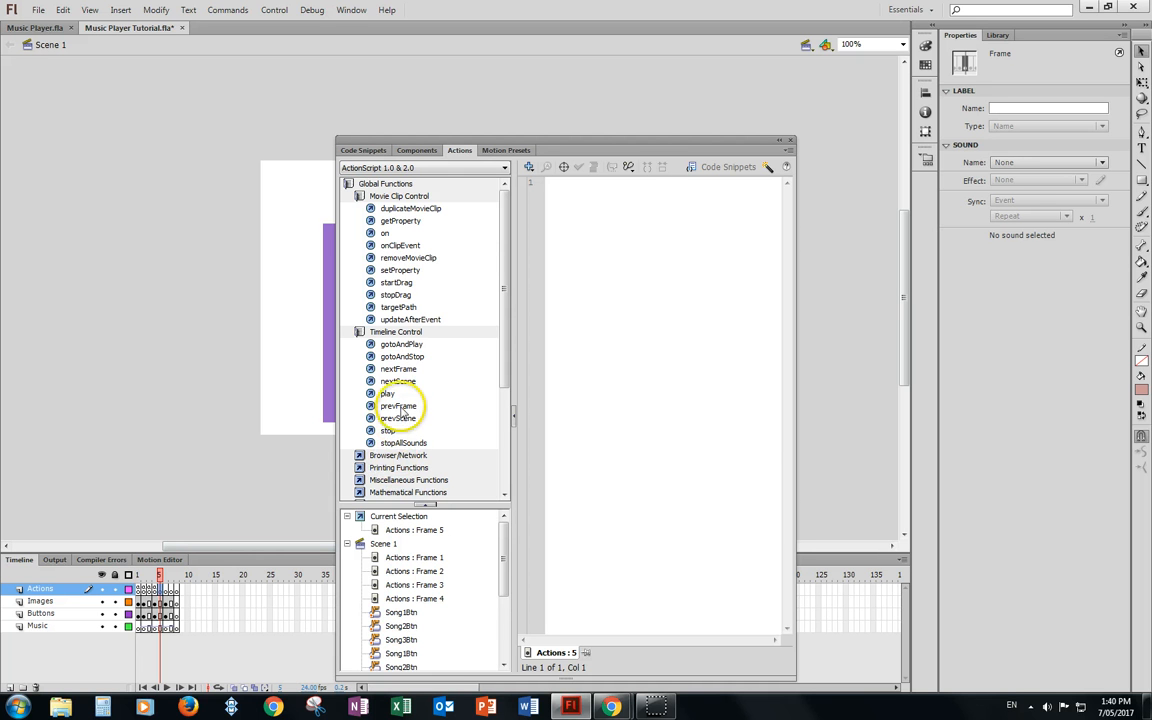
{"action": "left_click", "coordinate": [402, 406]}
{"action": "double_click", "coordinate": [402, 406]}
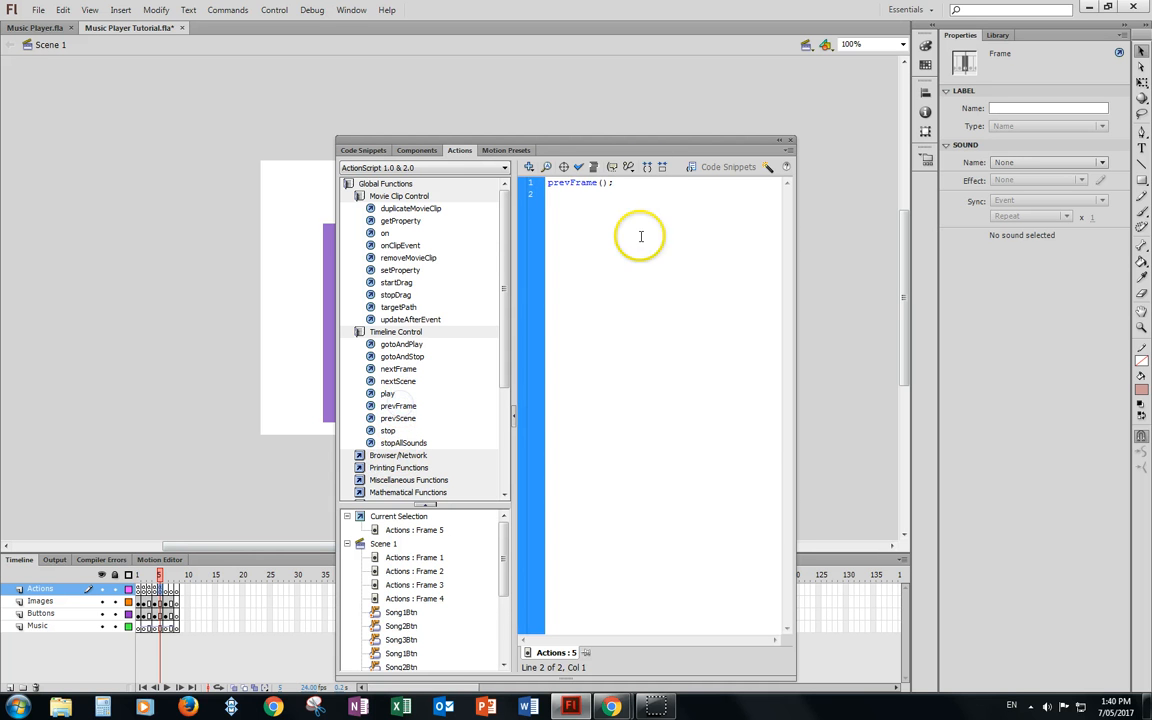
Add a stop(); action to frame 6 and a prevFrame(); action to frame 7 of the Actions layer.
{"action": "left_click", "coordinate": [165, 589]}
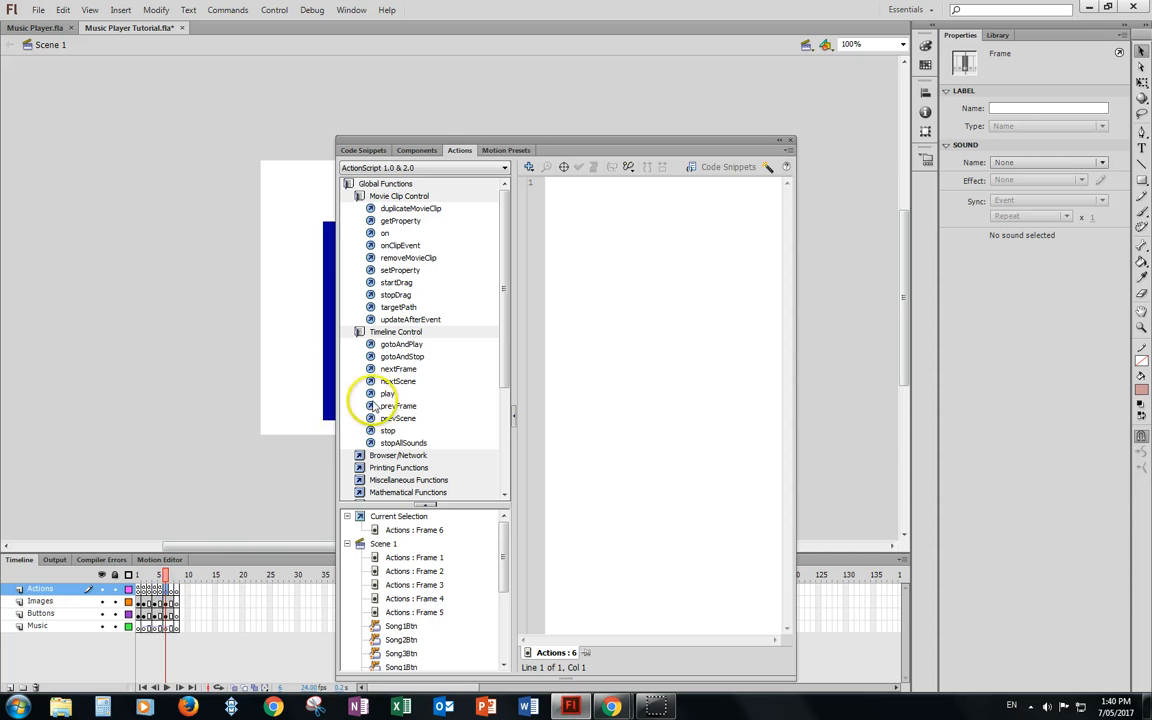
{"action": "double_click", "coordinate": [388, 430]}
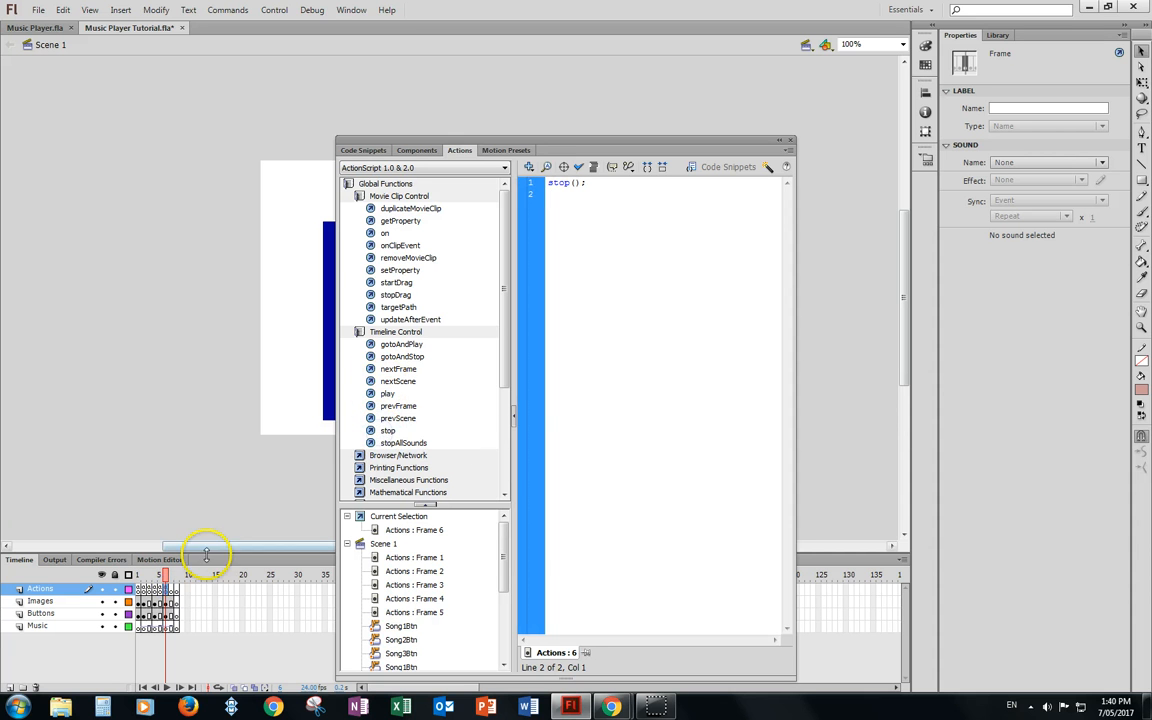
{"action": "left_click", "coordinate": [171, 589]}
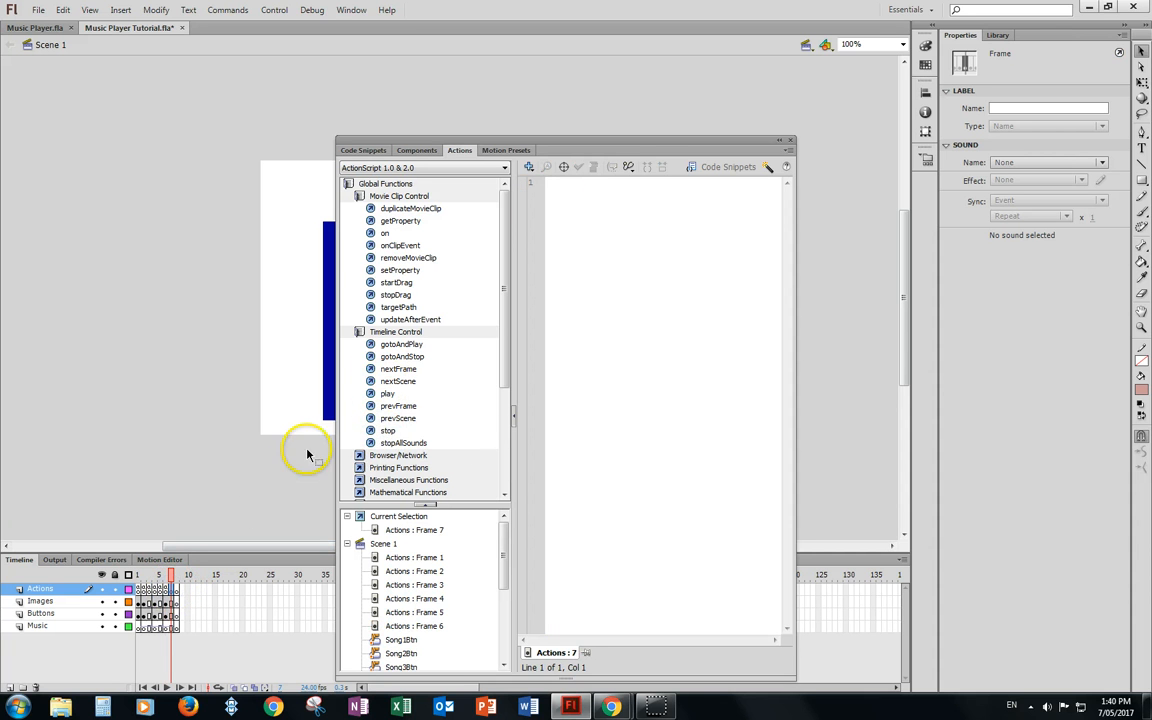
{"action": "double_click", "coordinate": [398, 406]}
Add a stop(); action to frame 8 of the Actions layer and save the document.
{"action": "left_click", "coordinate": [176, 589]}
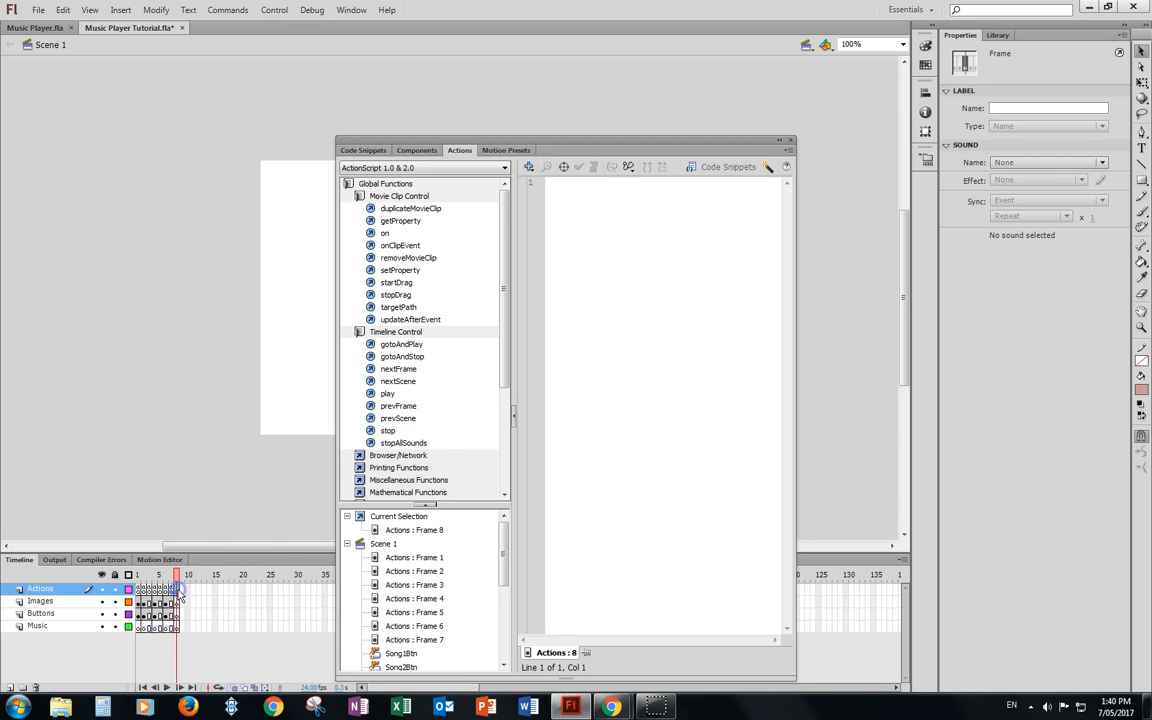
{"action": "double_click", "coordinate": [388, 431]}
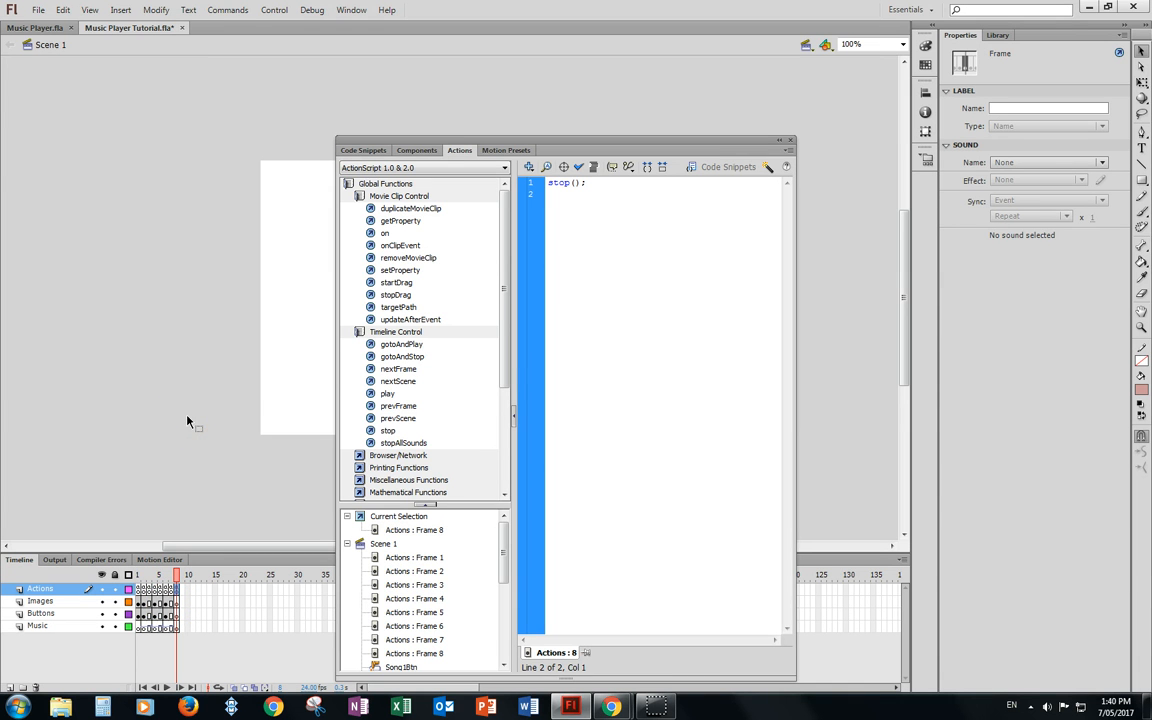
{"action": "left_click", "coordinate": [760, 113]}
{"action": "left_click", "coordinate": [790, 140]}
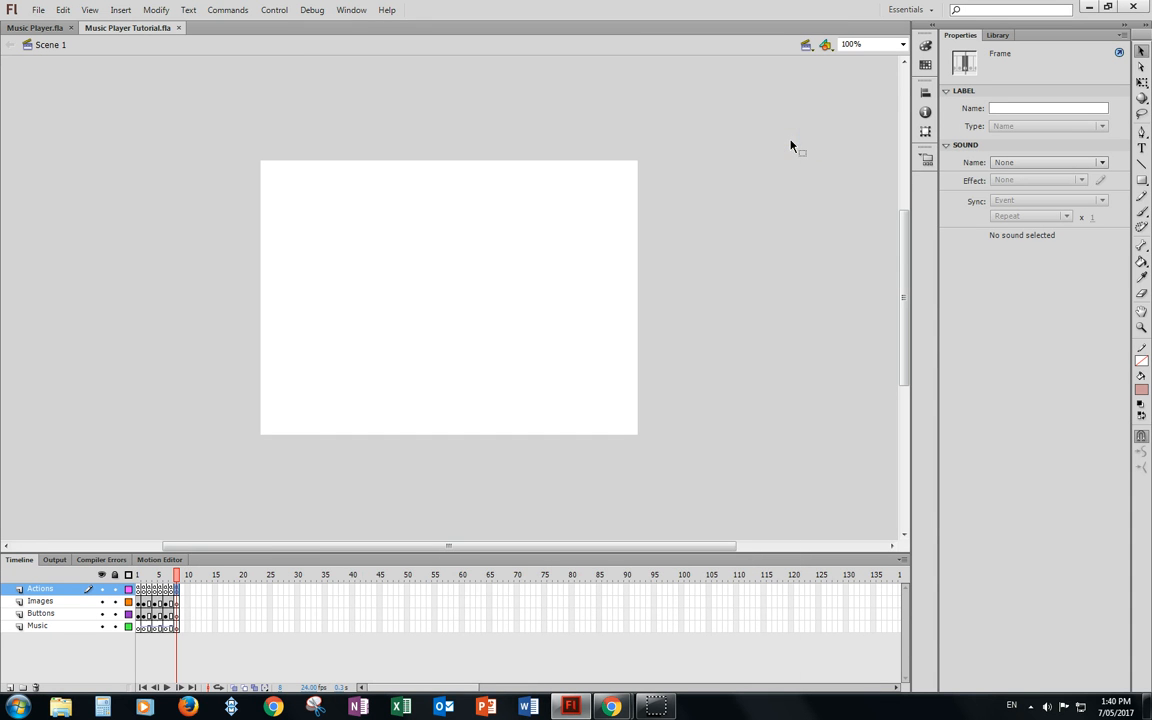
Test the movie and try the green, blue and red song buttons to check the picture and song each one brings up.
{"action": "left_click", "coordinate": [97, 388]}
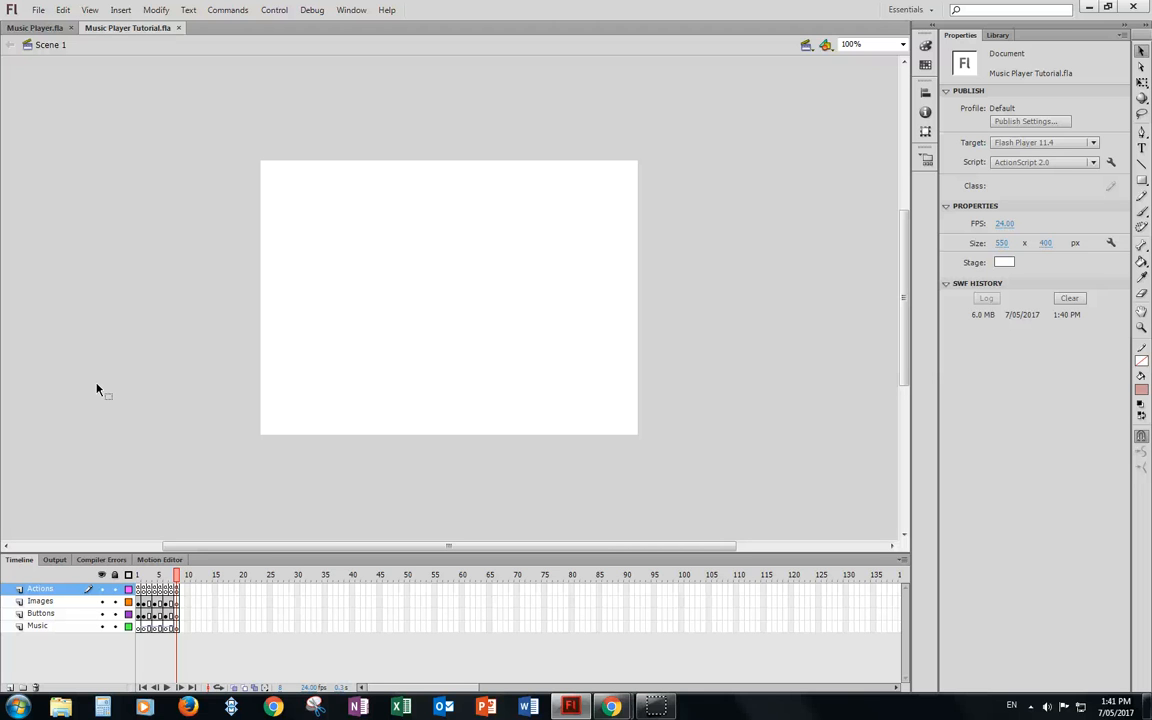
{"action": "key", "text": "ctrl+Return"}
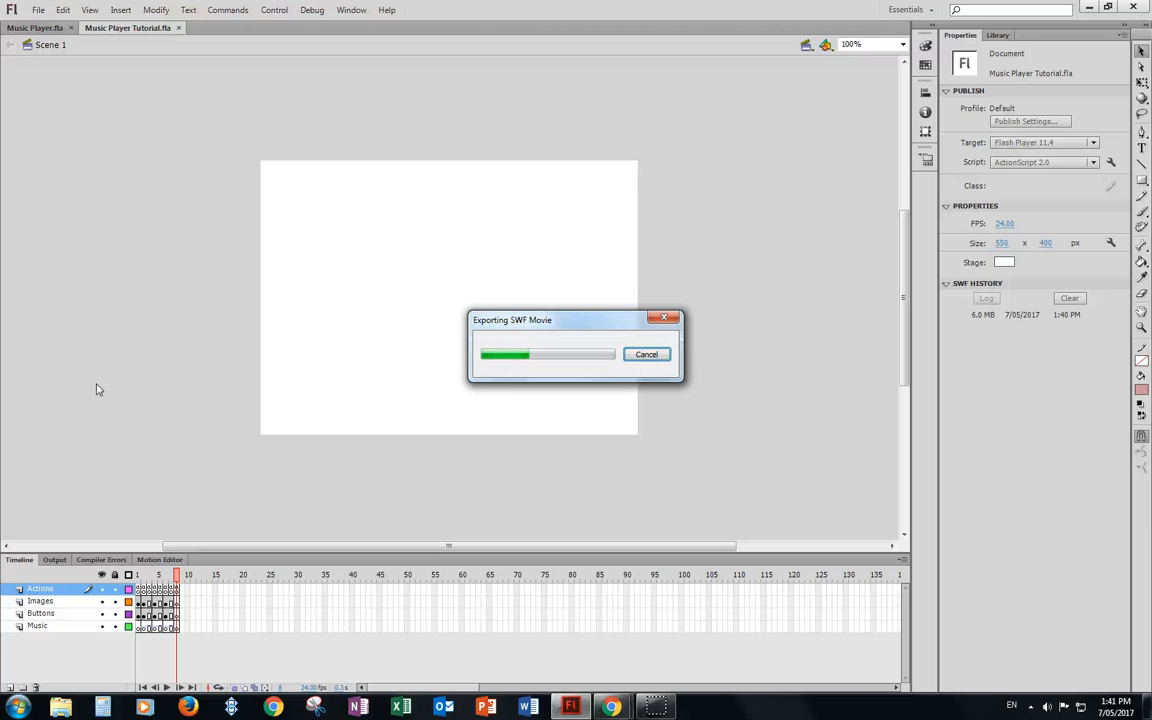
{"action": "left_click_drag", "start_coordinate": [569, 207], "coordinate": [443, 133]}
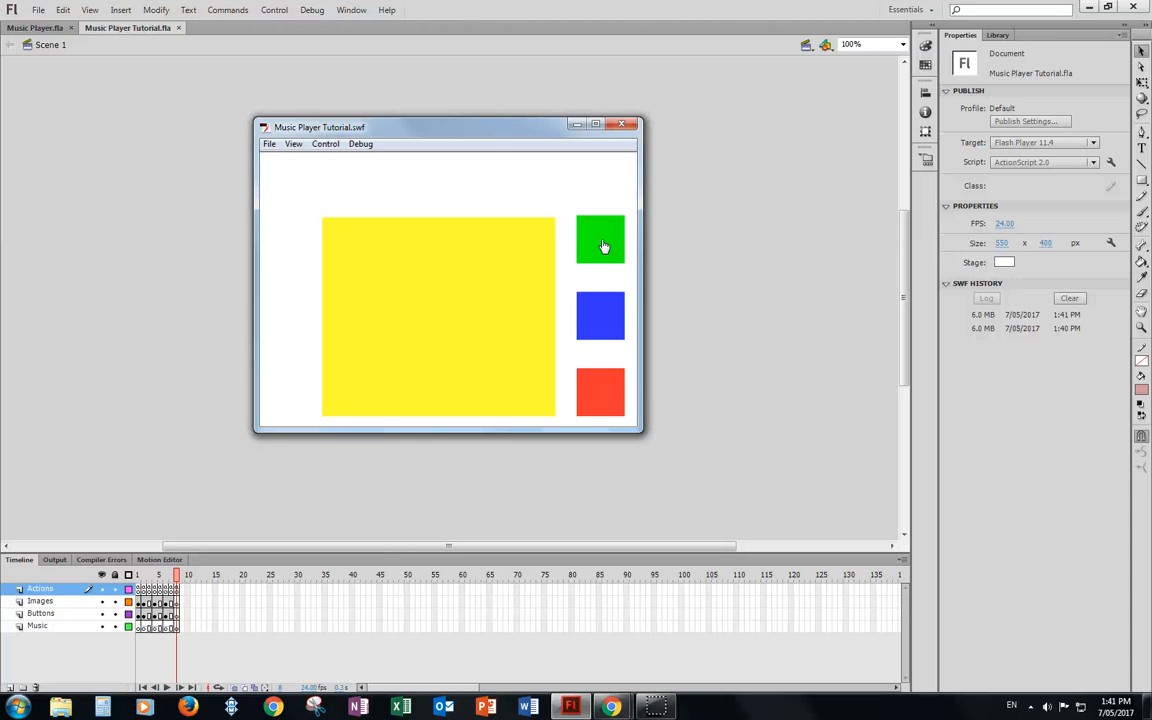
{"action": "left_click", "coordinate": [602, 317]}
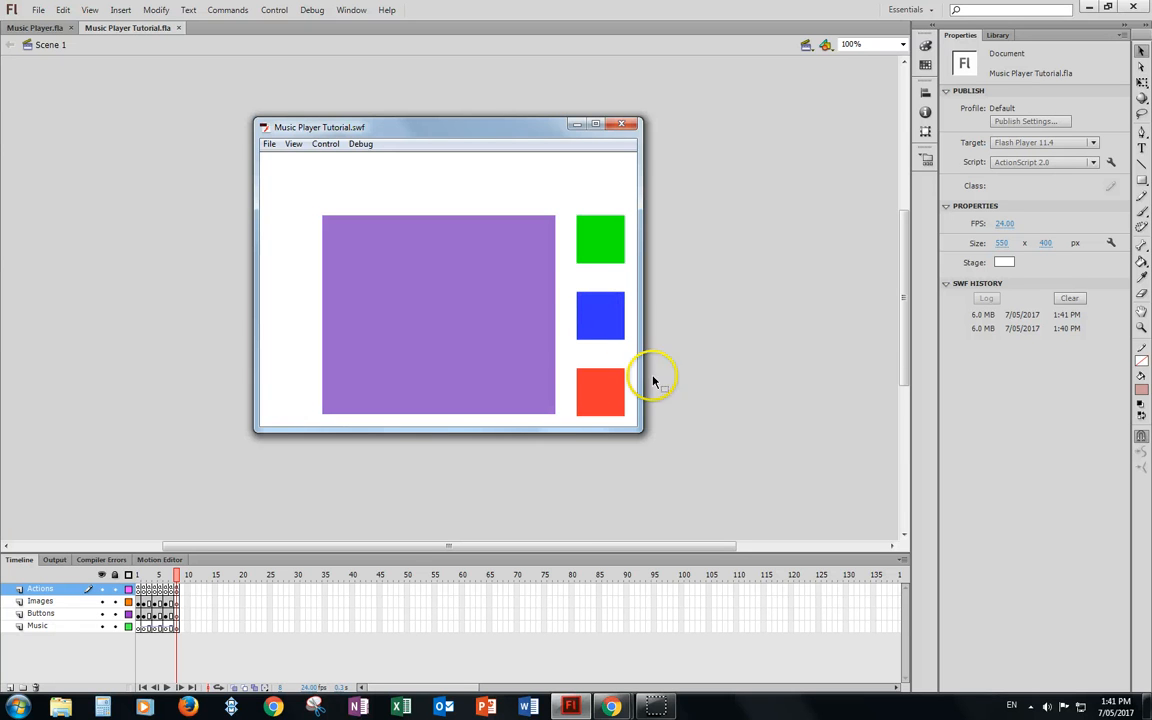
{"action": "left_click", "coordinate": [600, 391]}
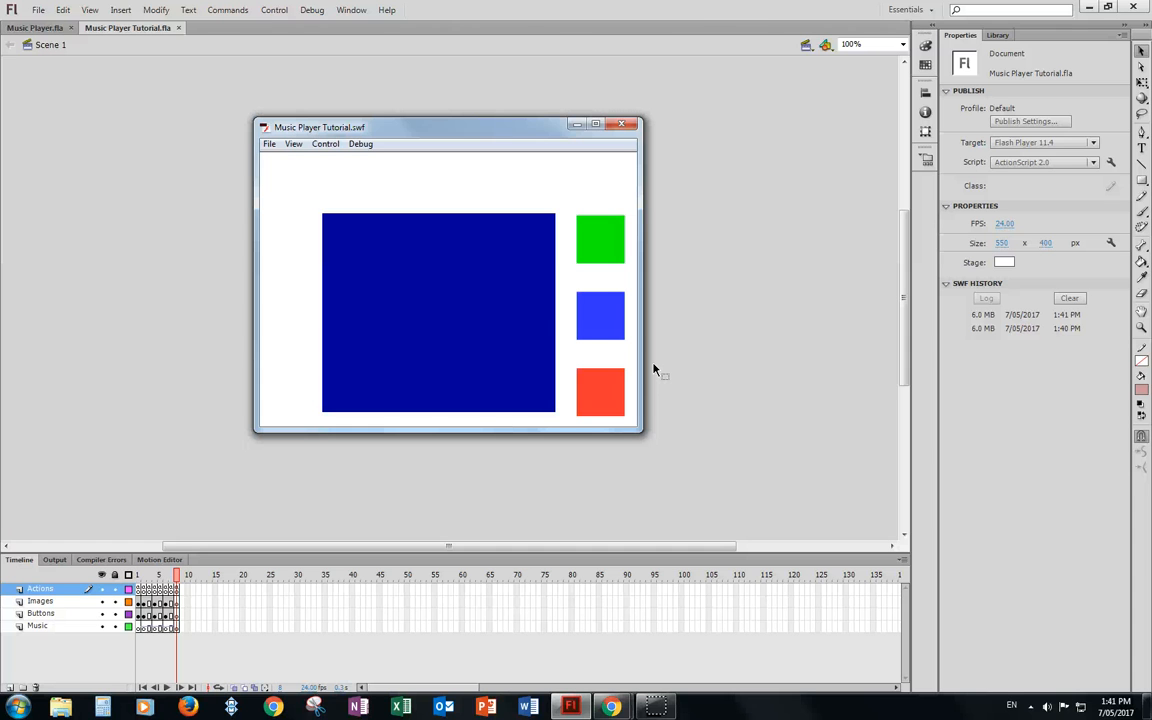
{"action": "left_click", "coordinate": [590, 313]}
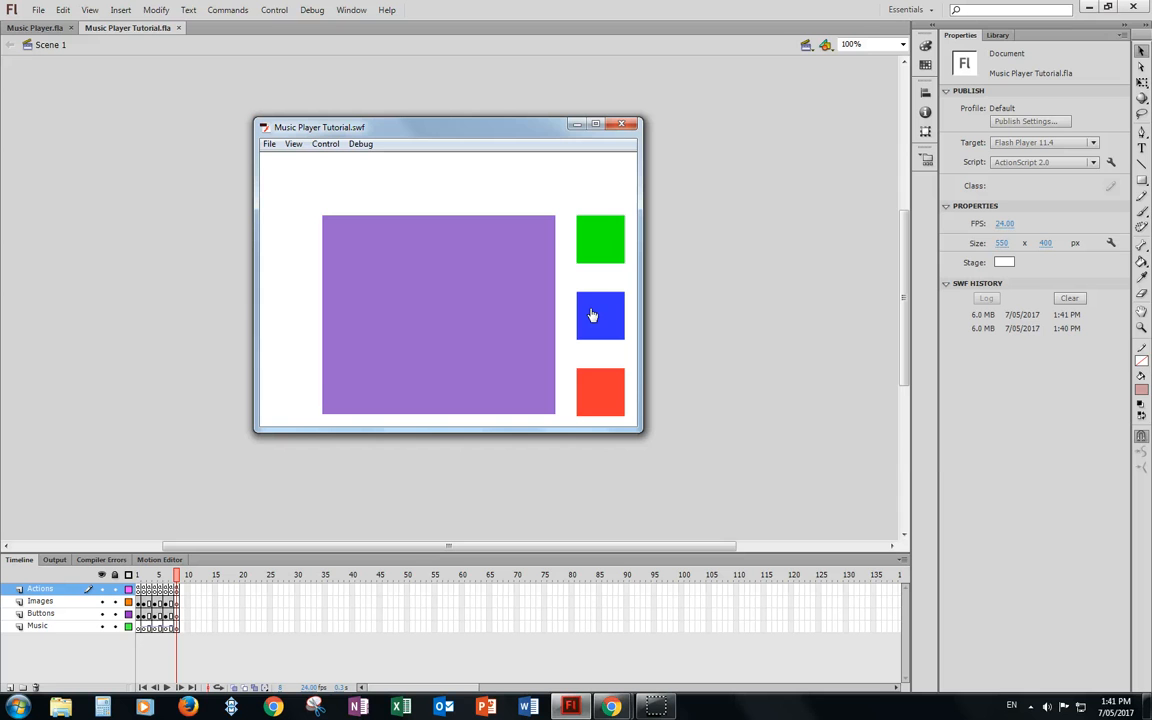
{"action": "left_click", "coordinate": [598, 251]}
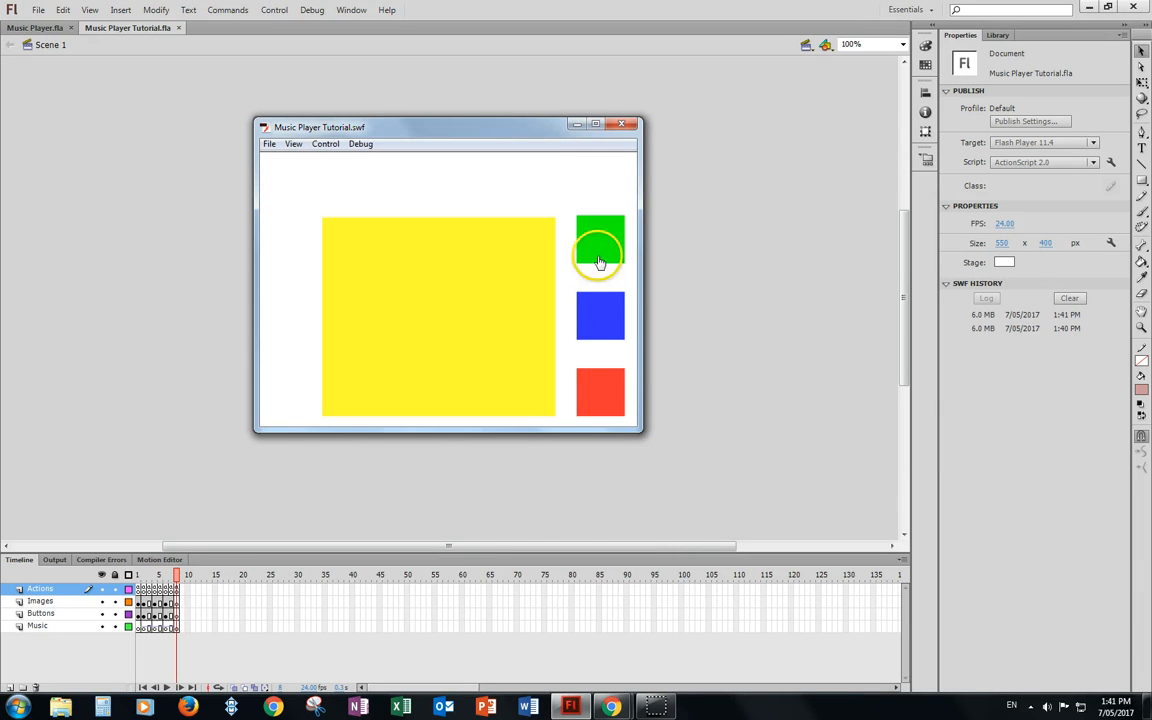
{"action": "left_click", "coordinate": [599, 397]}
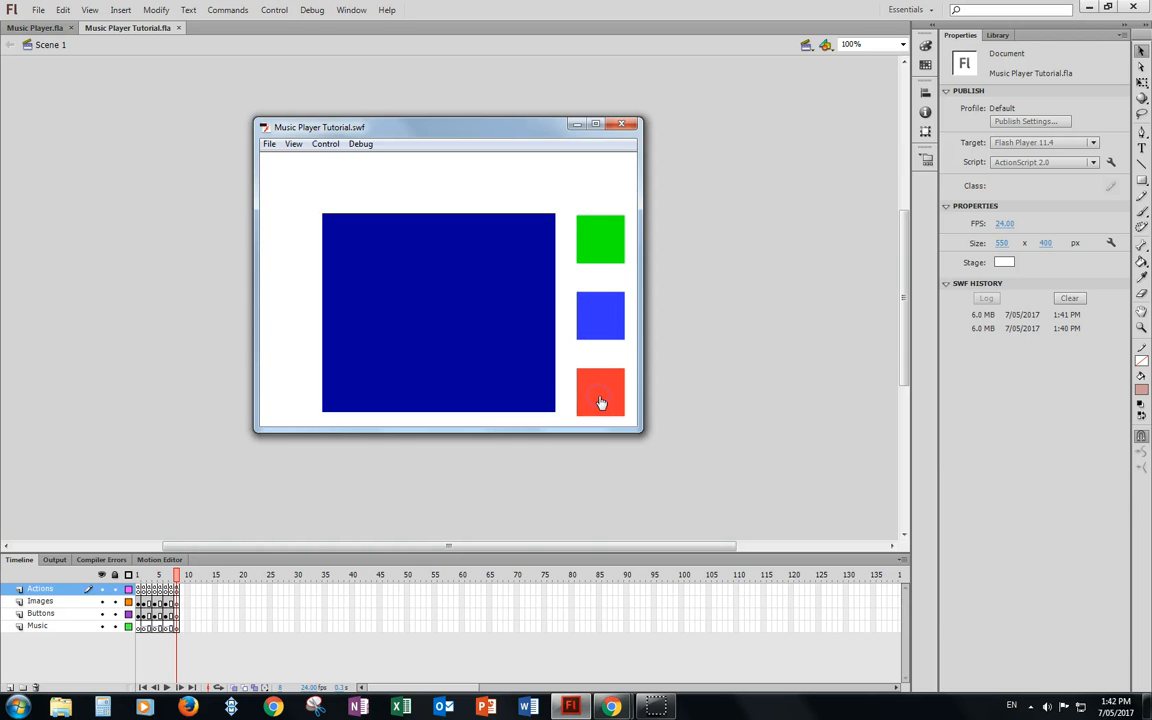
Switch repeatedly between the blue, green and red song buttons in the test movie to check that each swaps the picture and song.
{"action": "left_click", "coordinate": [600, 311]}
{"action": "left_click", "coordinate": [599, 239]}
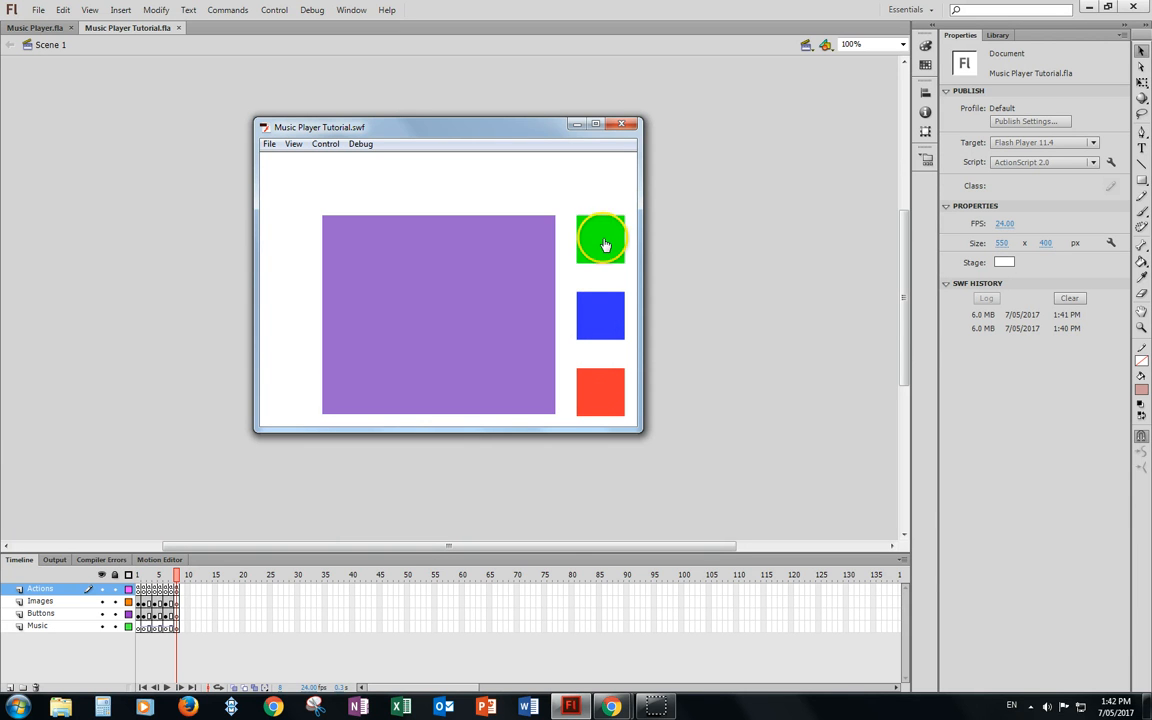
{"action": "left_click", "coordinate": [600, 314]}
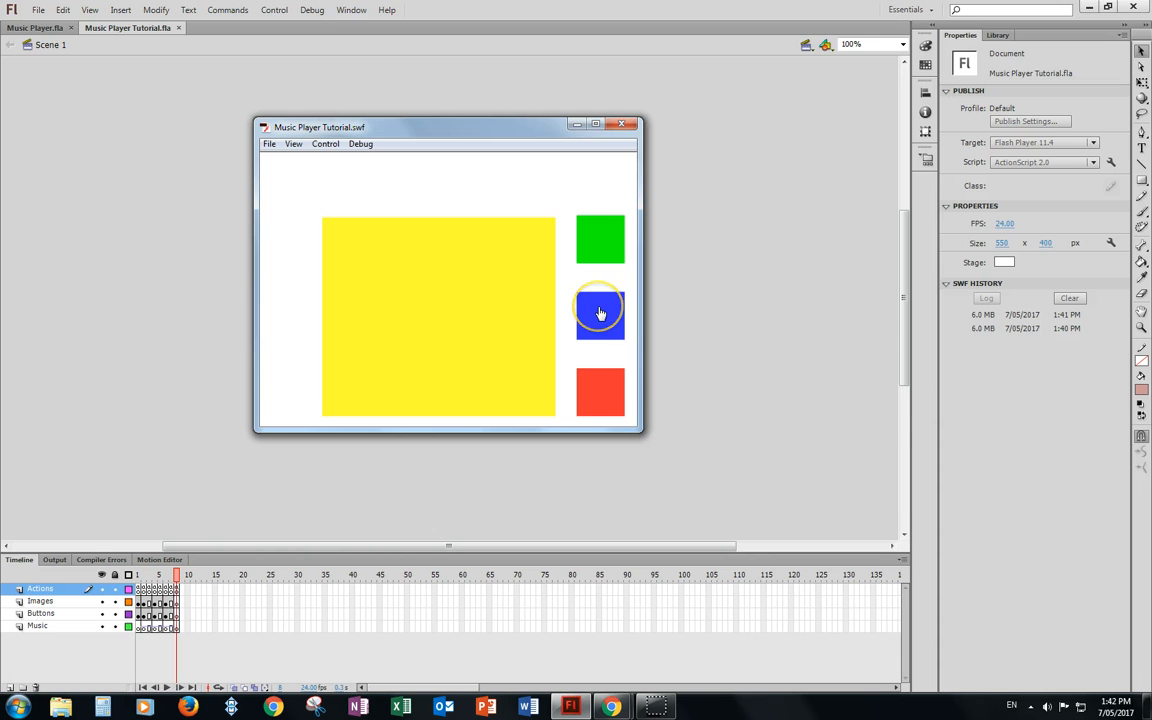
{"action": "left_click", "coordinate": [603, 395]}
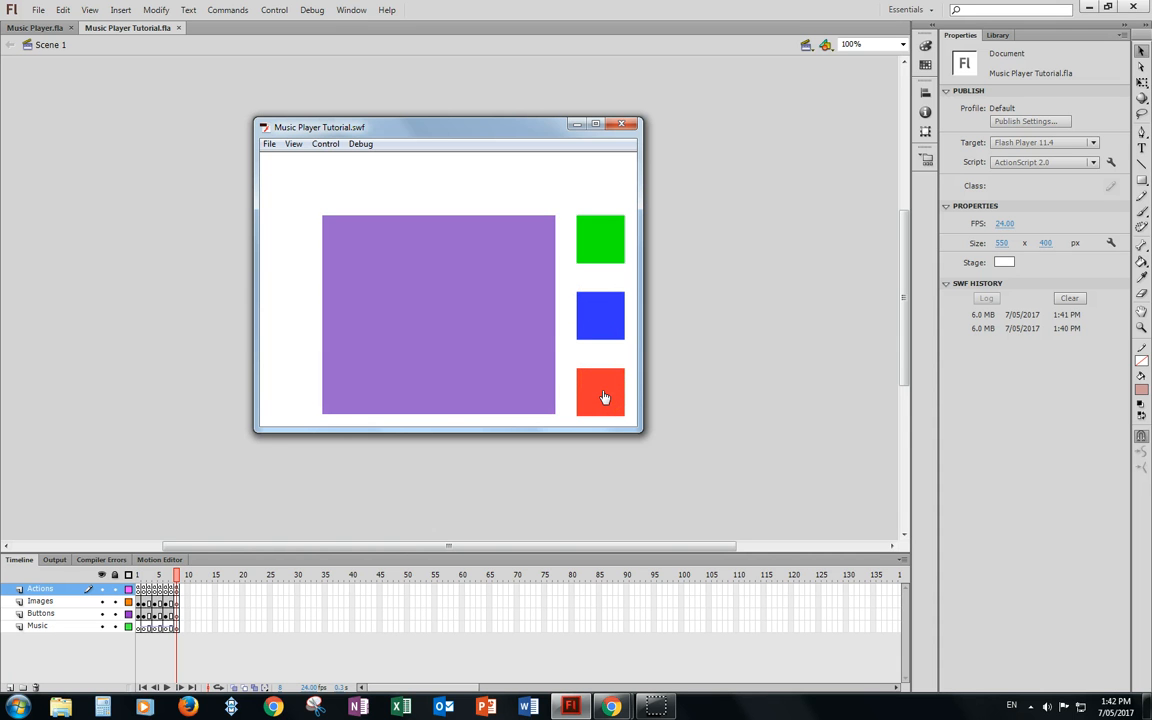
{"action": "left_click", "coordinate": [603, 397]}
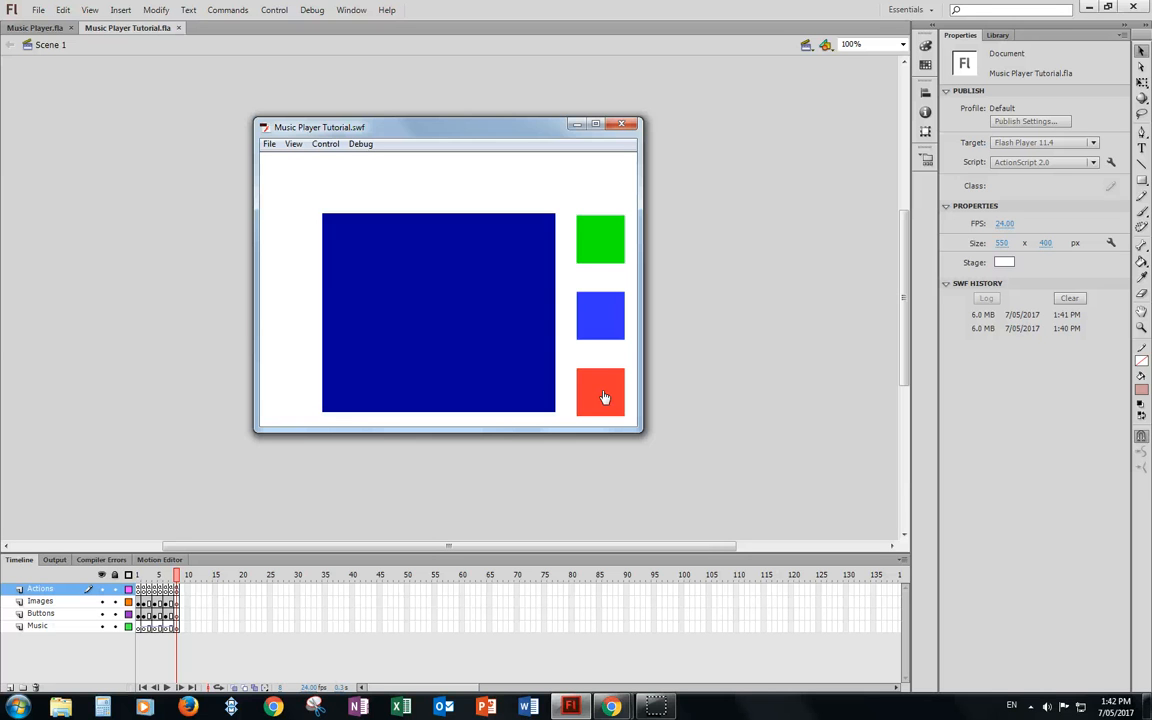
{"action": "left_click", "coordinate": [600, 240]}
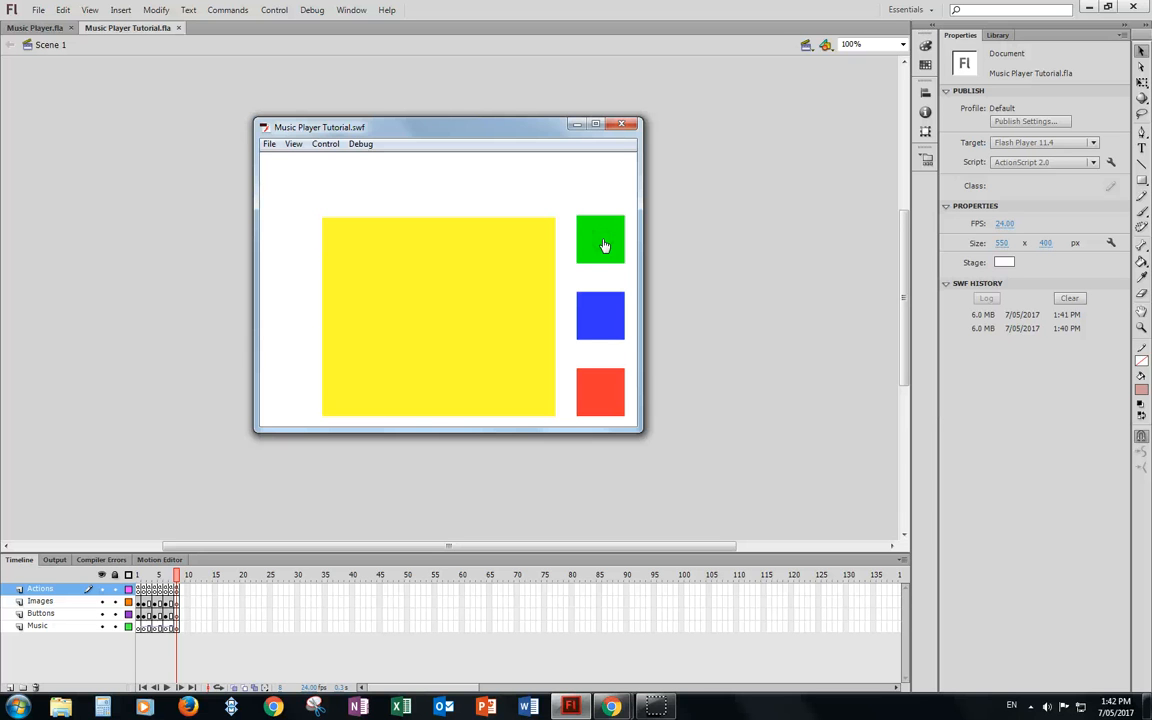
{"action": "left_click", "coordinate": [602, 244]}
{"action": "left_click", "coordinate": [600, 318]}
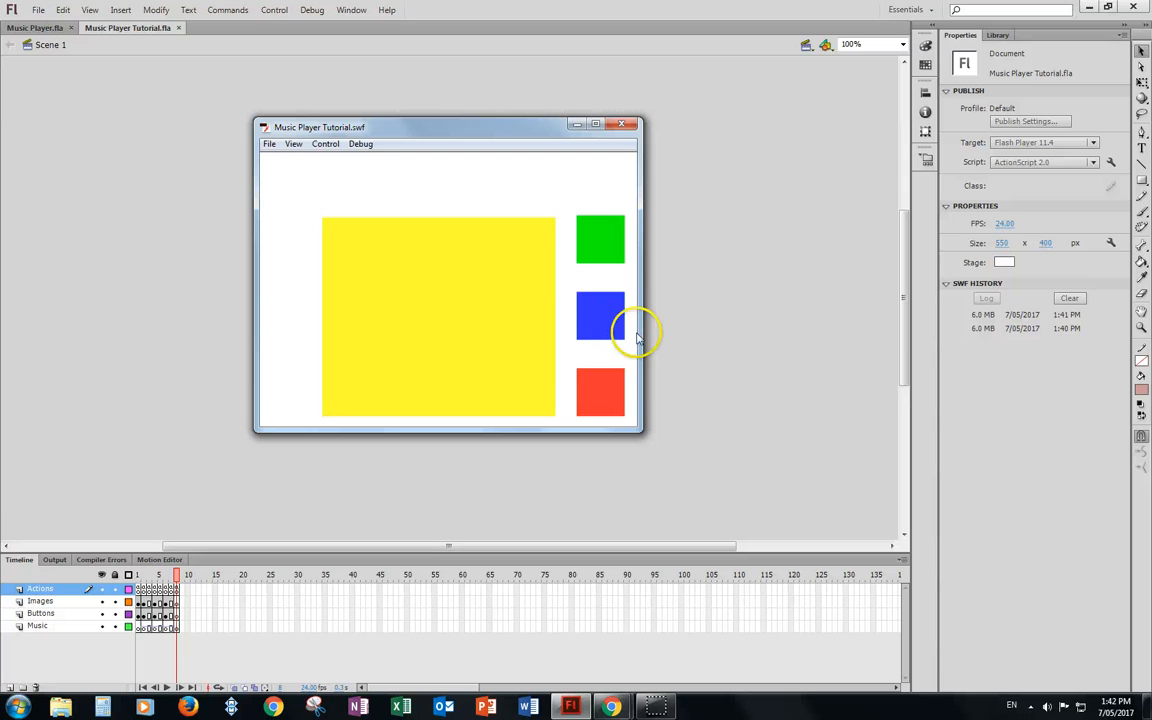